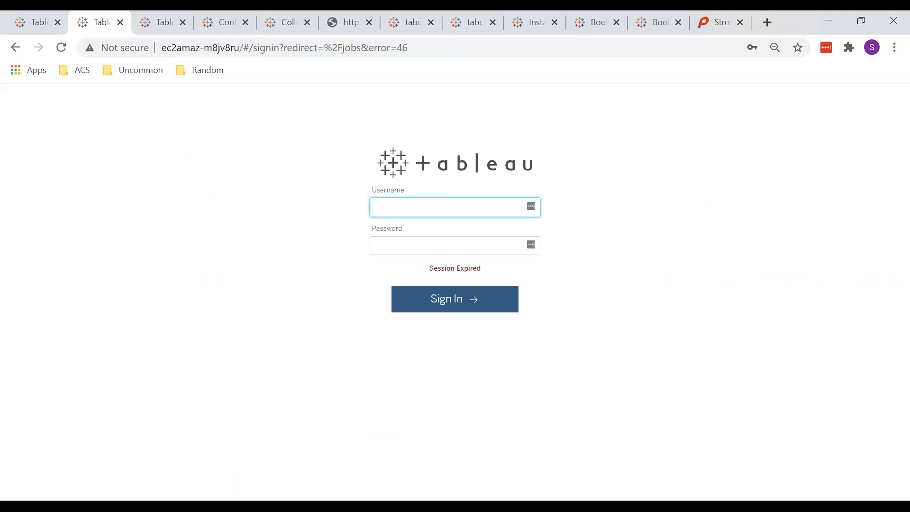
# Sign back in to Tableau Server with the account username and password.
pyautogui.write('siddhartha')
pyautogui.press('Tab')
pyautogui.write('••••••')
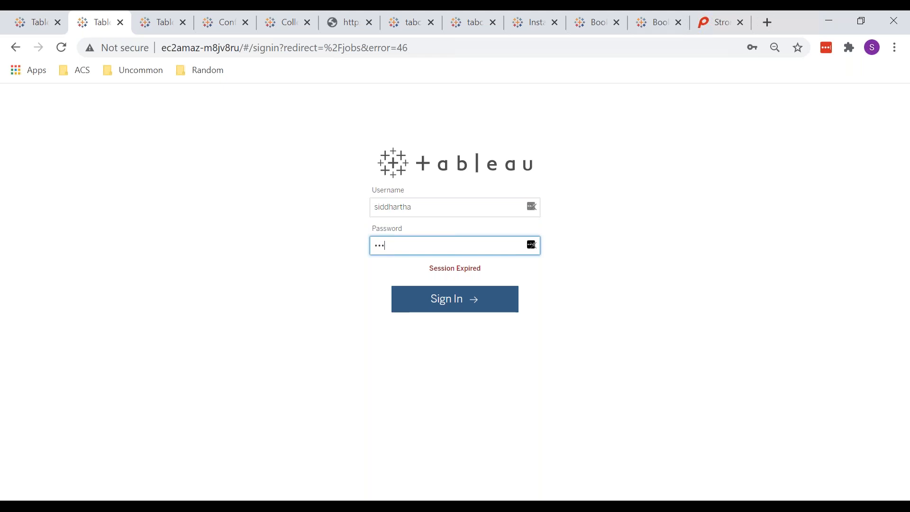
pyautogui.write('•••')
pyautogui.press('Return')
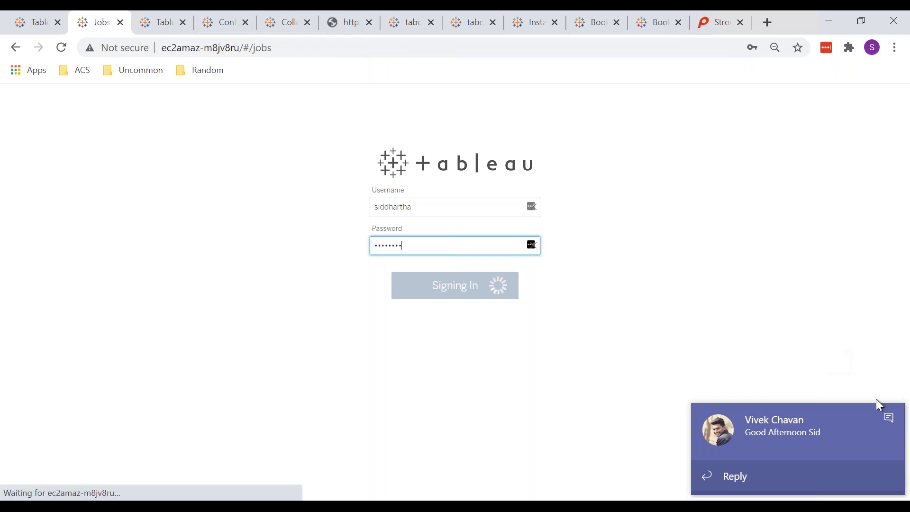
# Dismiss the chat notification and get to the site's Home page.
pyautogui.click(891, 419)
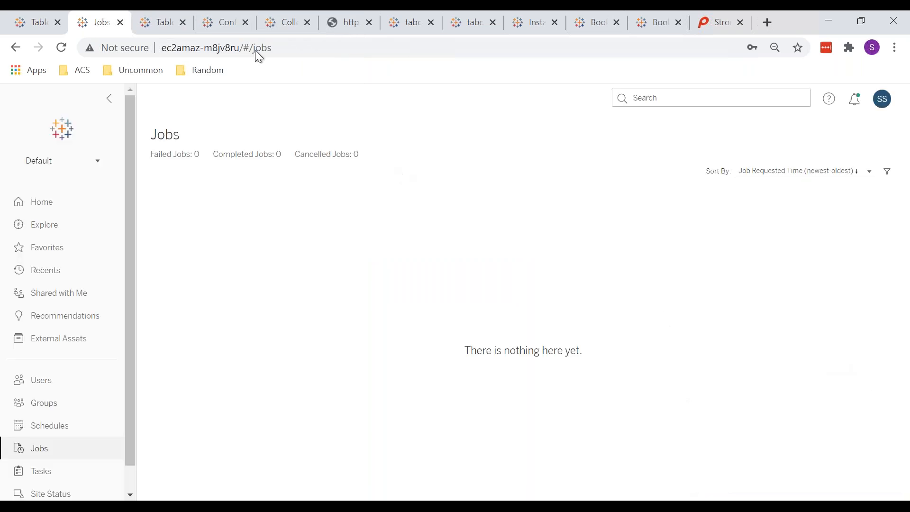
pyautogui.click(179, 41)
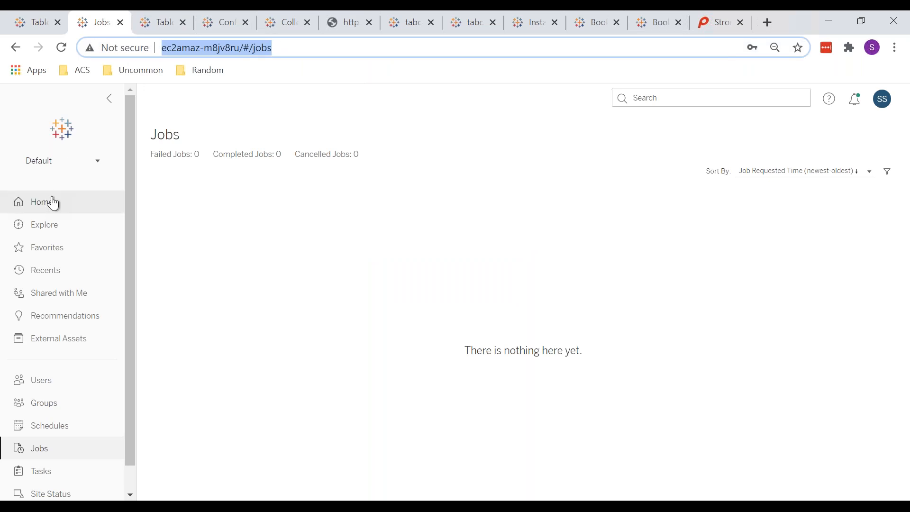
pyautogui.click(51, 201)
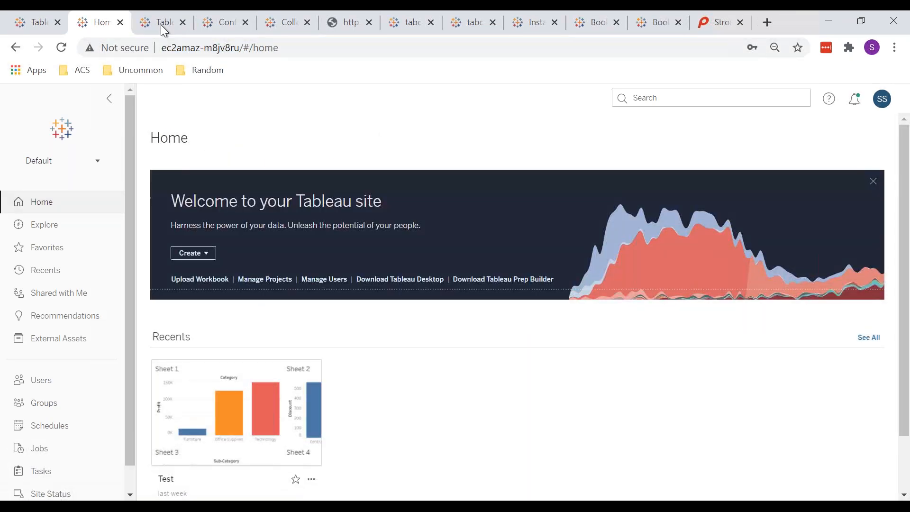
pyautogui.click(161, 25)
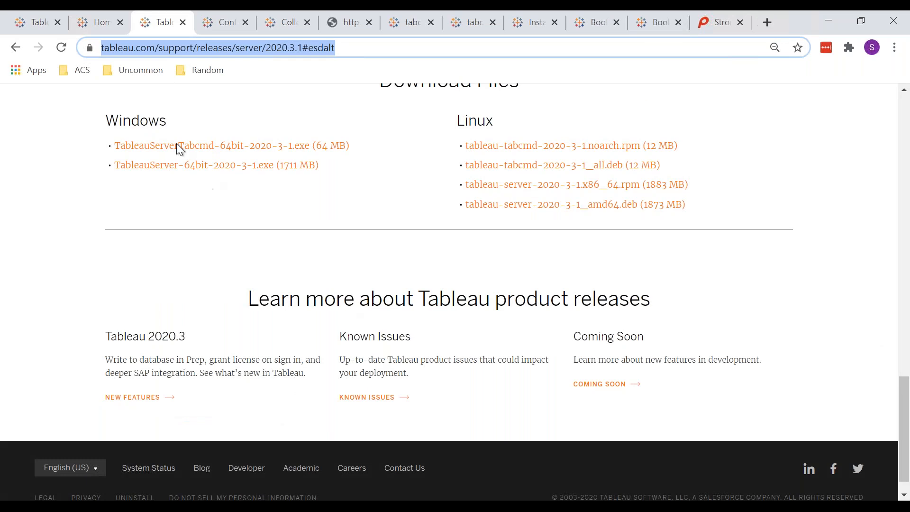
pyautogui.click(93, 24)
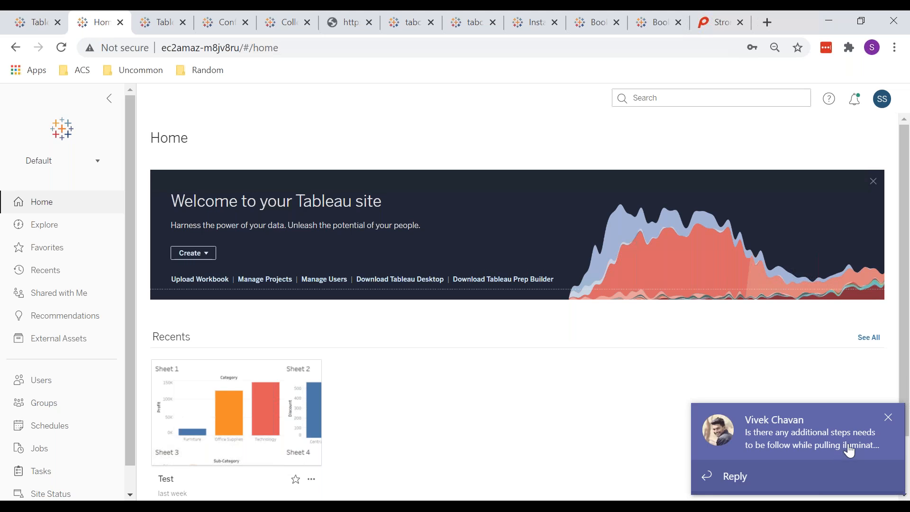
# Open the incoming Teams chat and start a reply to the colleague.
pyautogui.click(806, 433)
pyautogui.click(392, 460)
pyautogui.write('no Vinay')
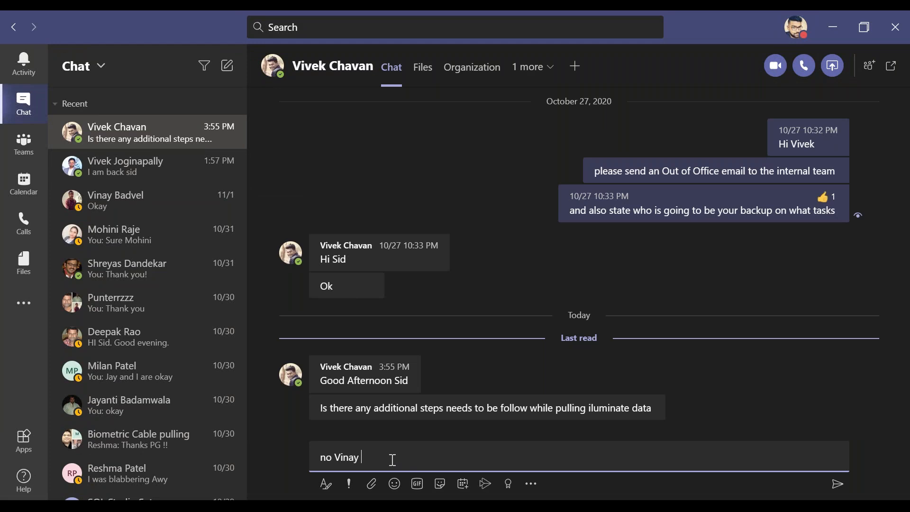
# Send the Teams replies 'just remove all the colours first' and 'and then copy the data'.
pyautogui.press('Return')
pyautogui.write('ju')
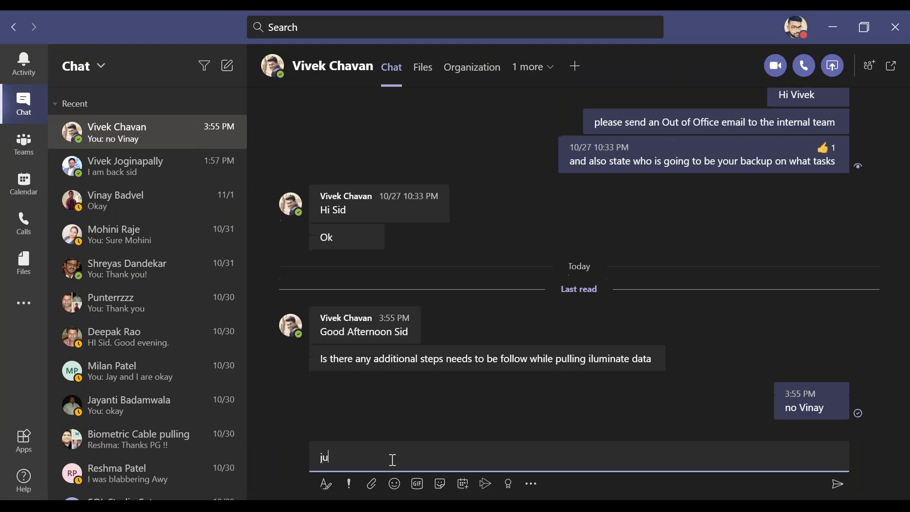
pyautogui.write('st remove all the colours f')
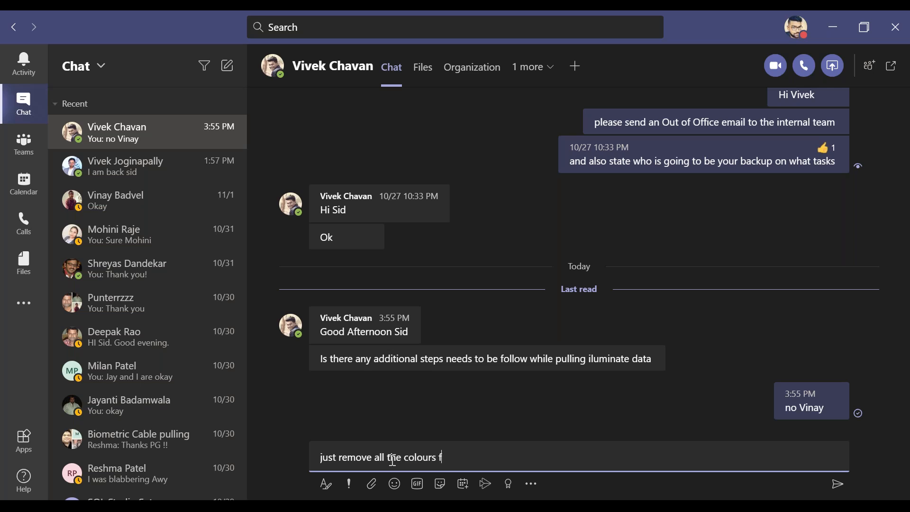
pyautogui.write('irst')
pyautogui.press('Return')
pyautogui.write('and th')
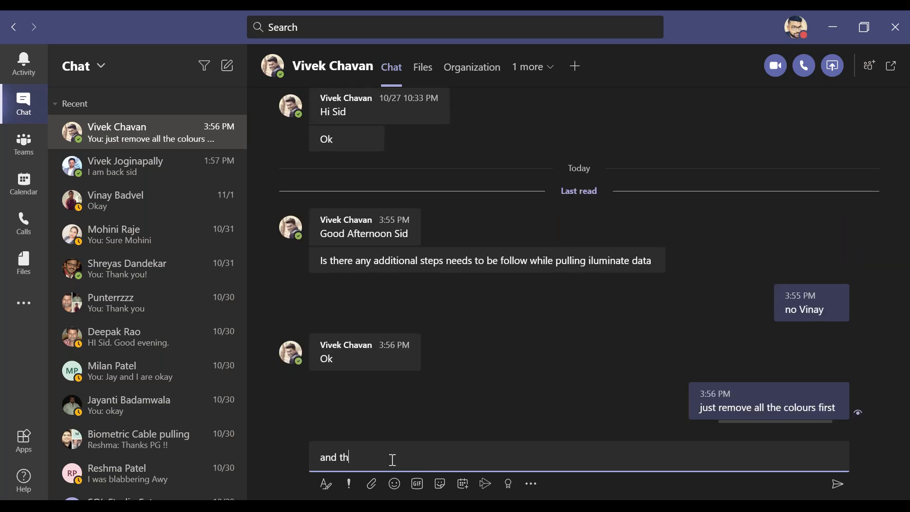
pyautogui.write('en cop')
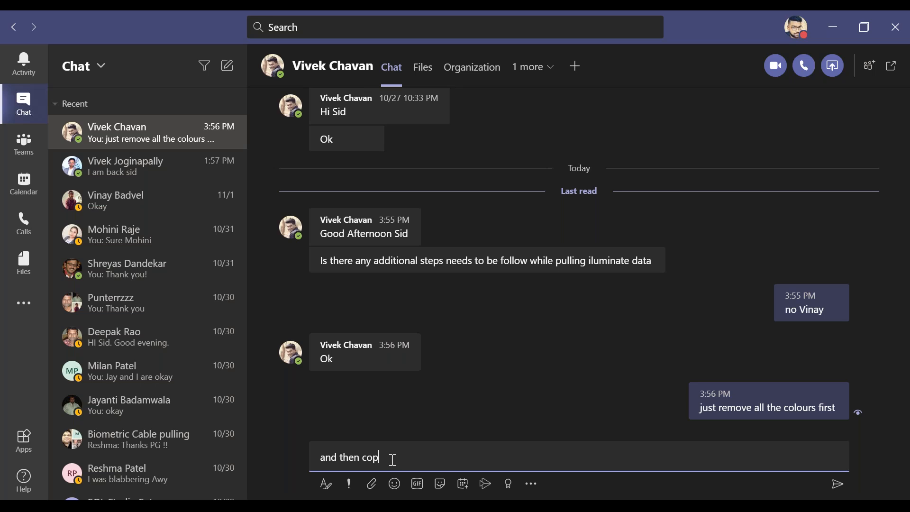
pyautogui.write('y the data')
pyautogui.press('Return')
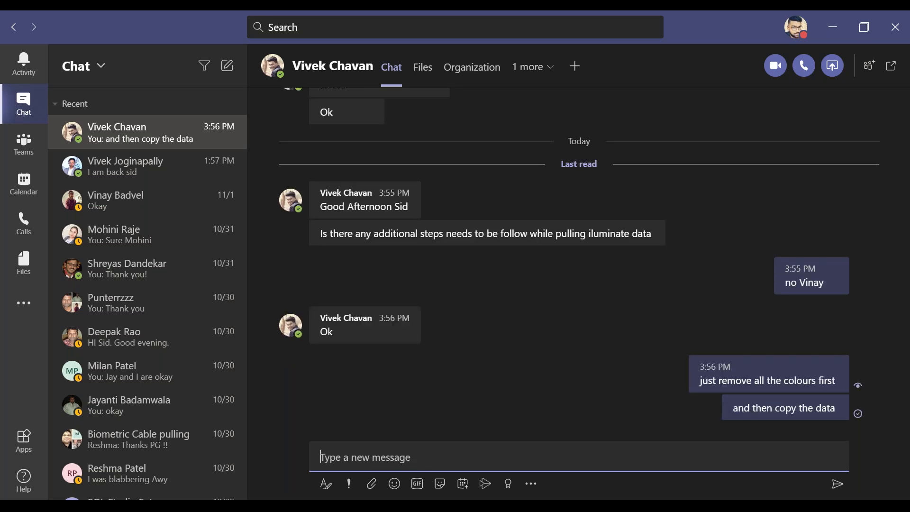
pyautogui.hotkey('alt', 'Tab')
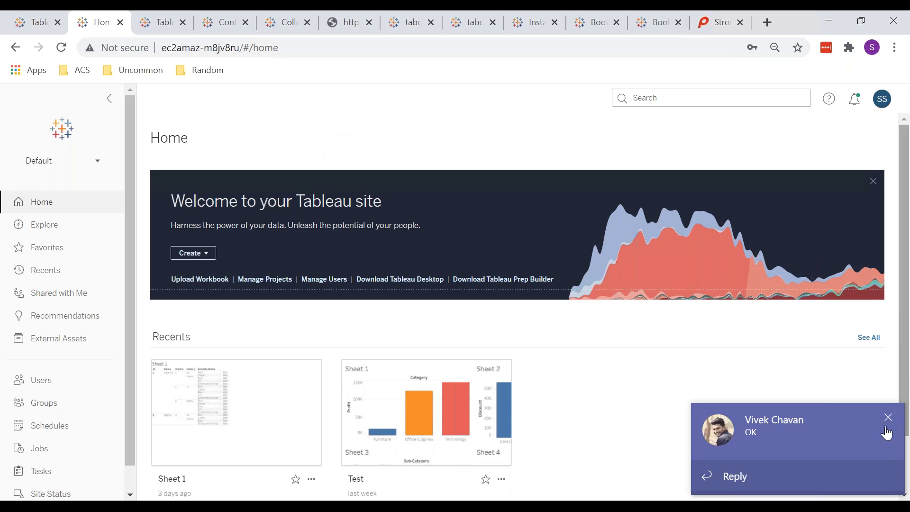
# Close the Teams notification toast over the Tableau Server Home page.
pyautogui.click(889, 419)
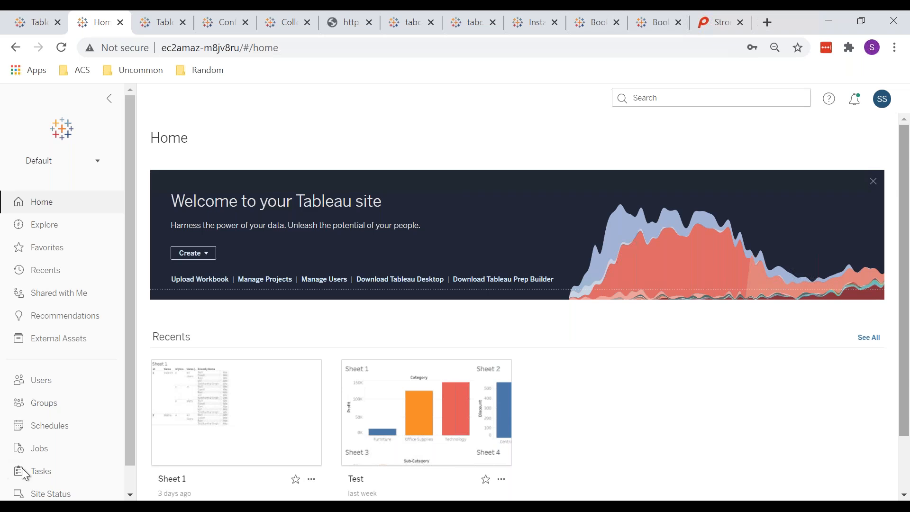
# Close Book5 and the Users, Groups, Sites, Workbooks workbook without saving.
pyautogui.moveTo(227, 505)
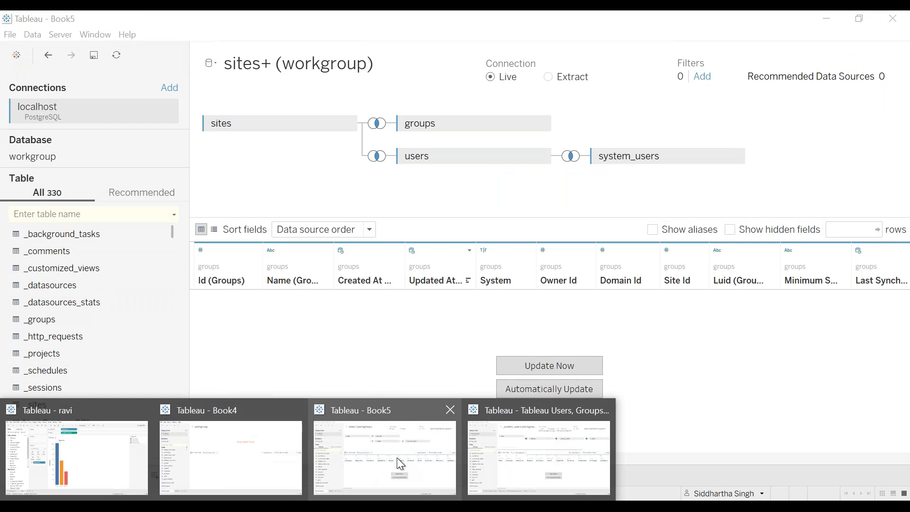
pyautogui.moveTo(559, 443)
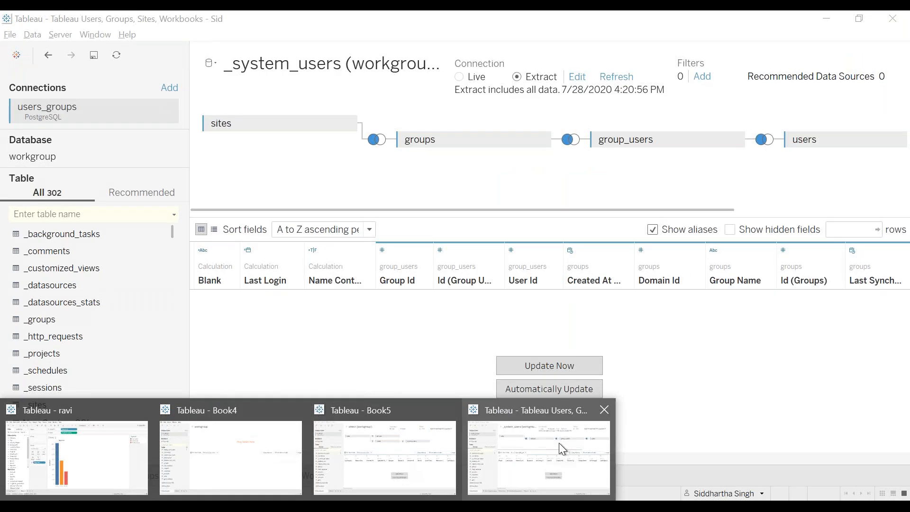
pyautogui.click(401, 445)
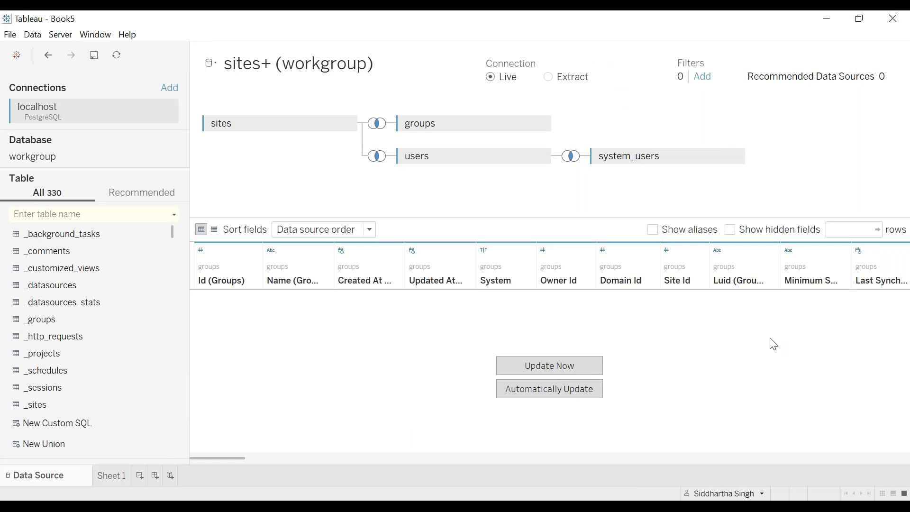
pyautogui.click(892, 19)
pyautogui.click(482, 283)
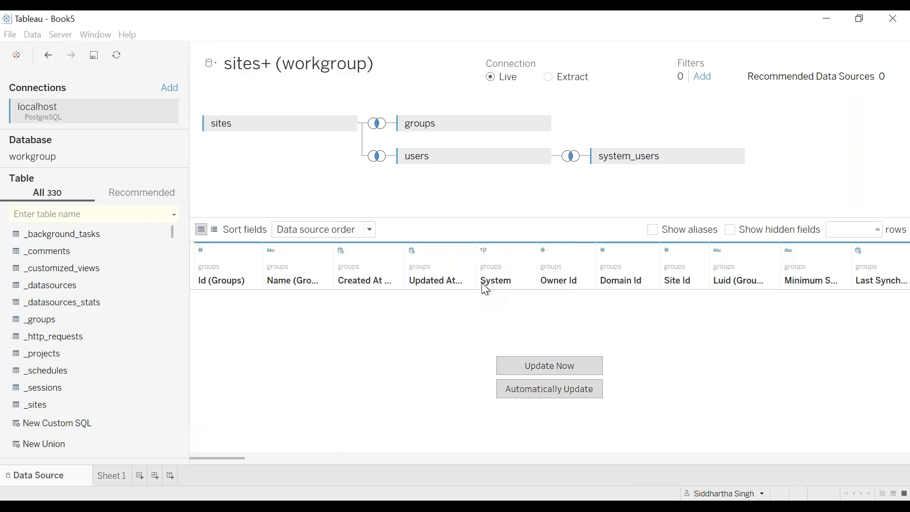
pyautogui.click(229, 506)
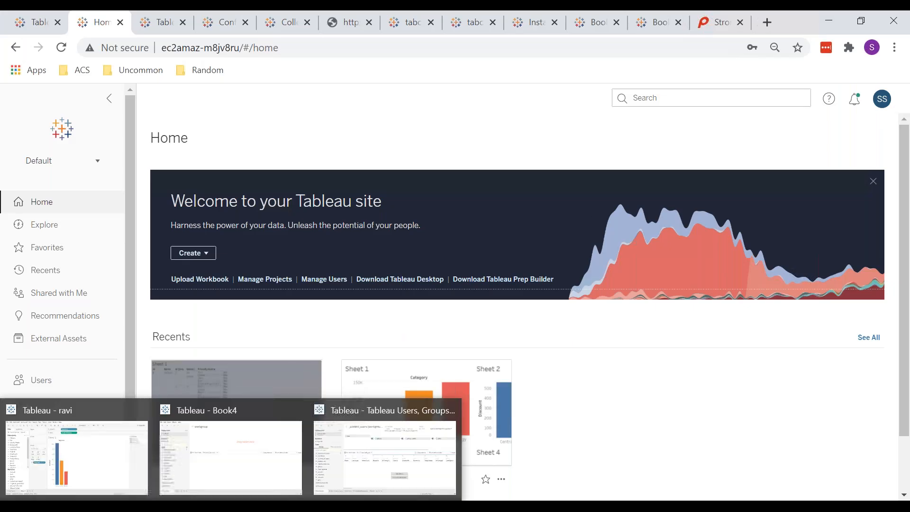
pyautogui.click(399, 465)
pyautogui.click(472, 288)
# Bring Book4 forward and start closing it.
pyautogui.click(201, 506)
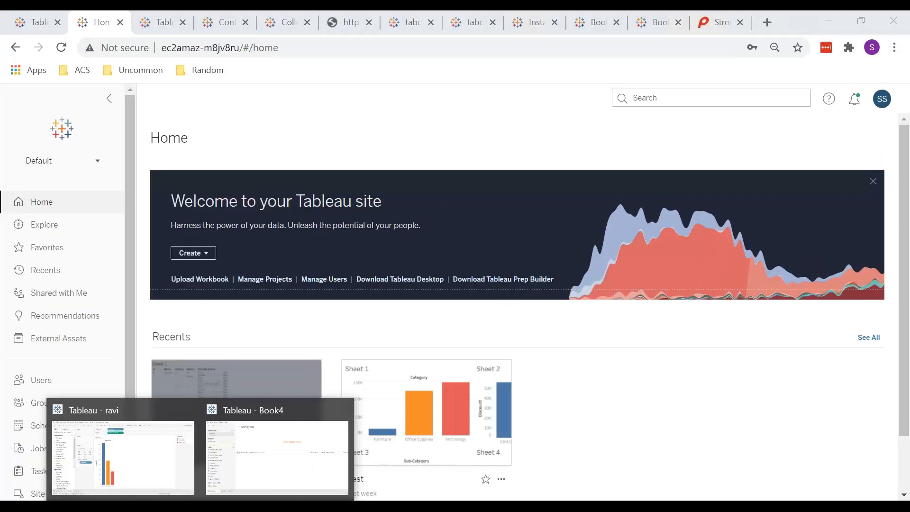
pyautogui.click(262, 465)
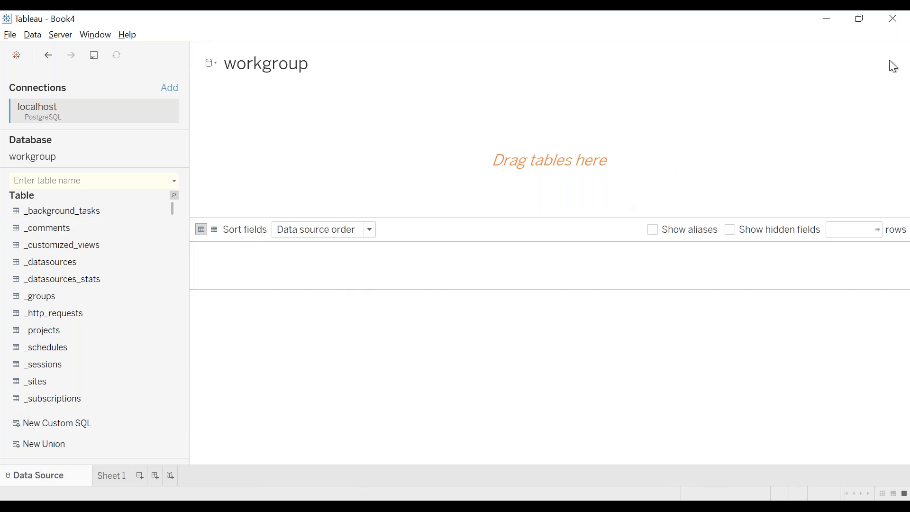
pyautogui.click(896, 21)
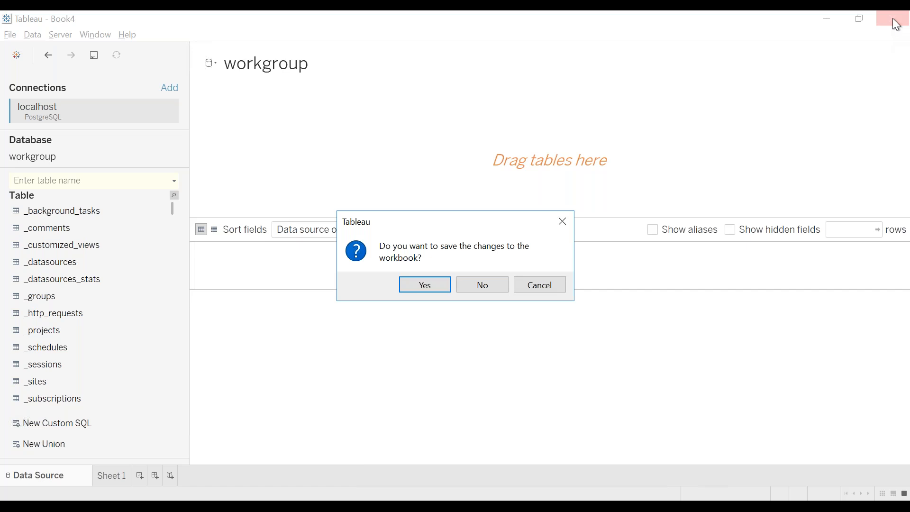
# Keep Book4 open, add the sites table and join the groups table to it.
pyautogui.click(548, 287)
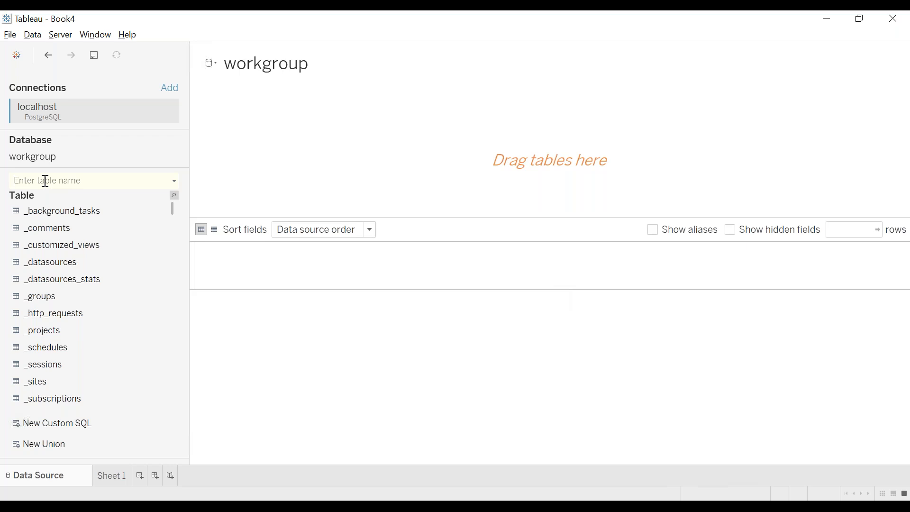
pyautogui.write('sites')
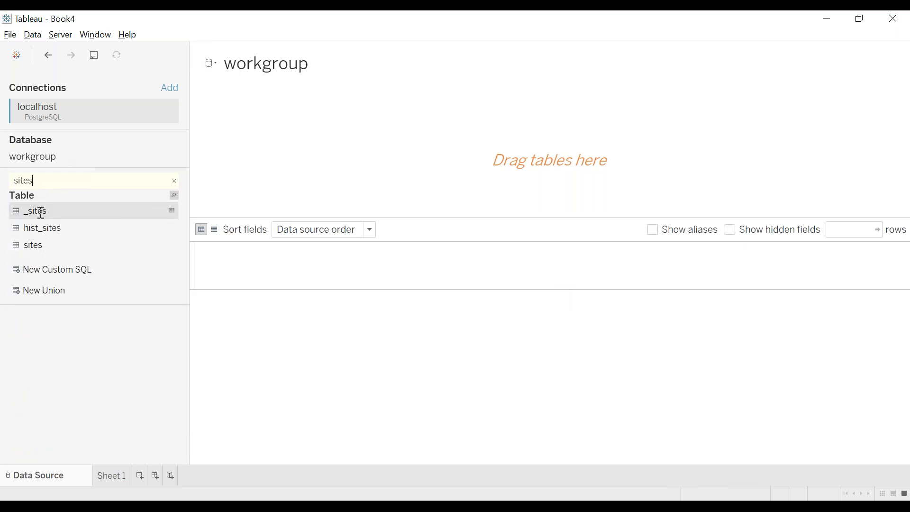
pyautogui.doubleClick(41, 245)
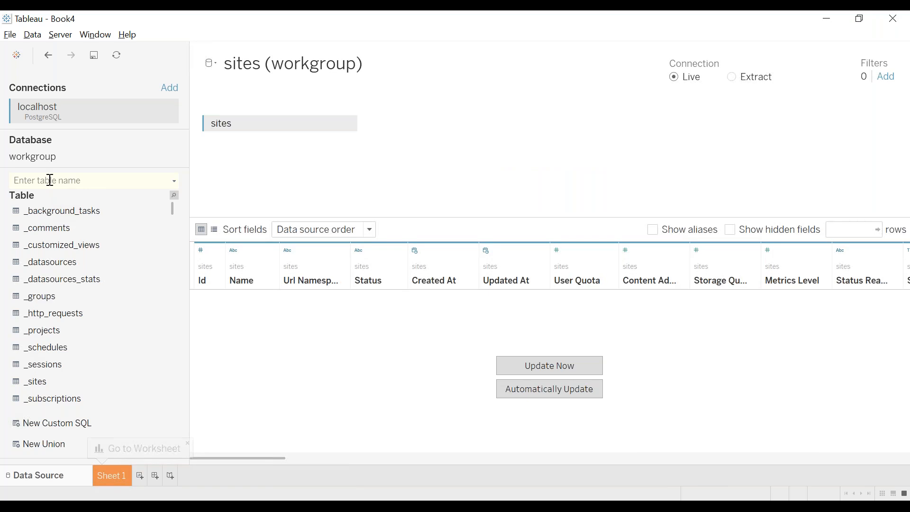
pyautogui.write('gro')
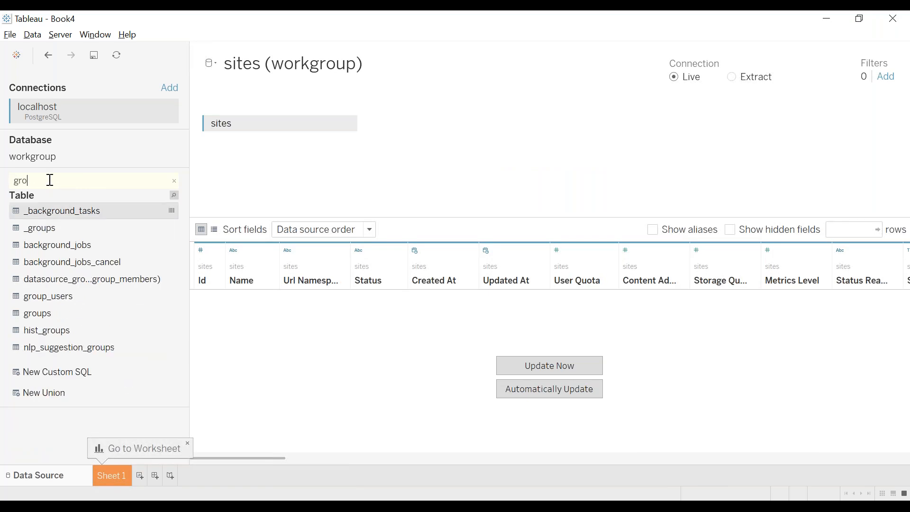
pyautogui.write('ups')
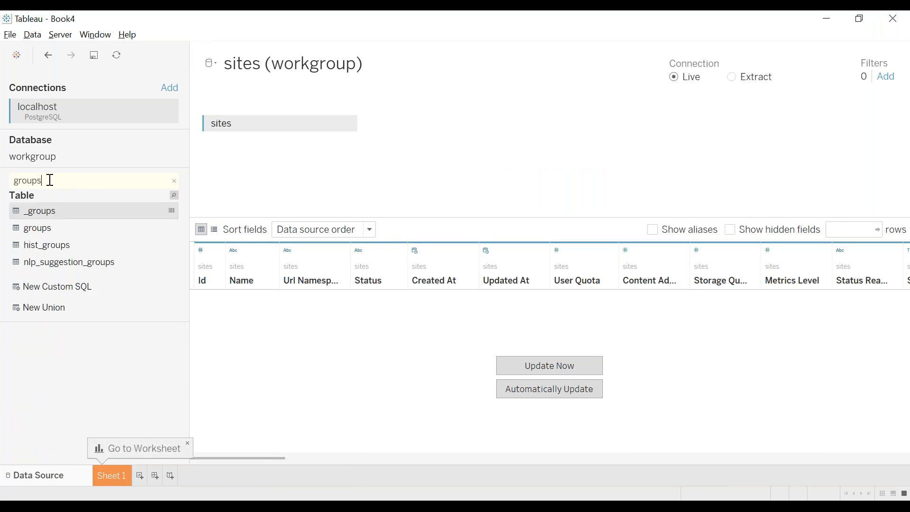
pyautogui.click(50, 232)
pyautogui.doubleClick(50, 233)
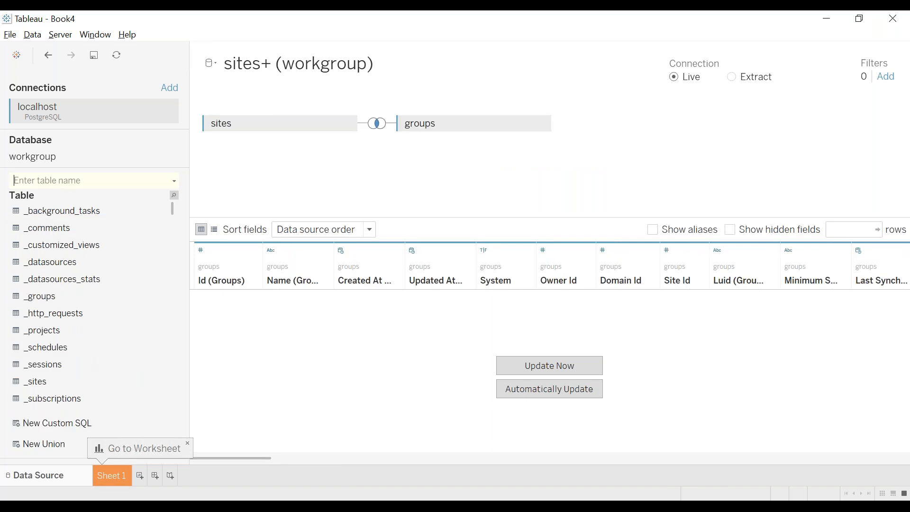
# Join the users and system_users tables, and switch the connection to Extract.
pyautogui.write('users')
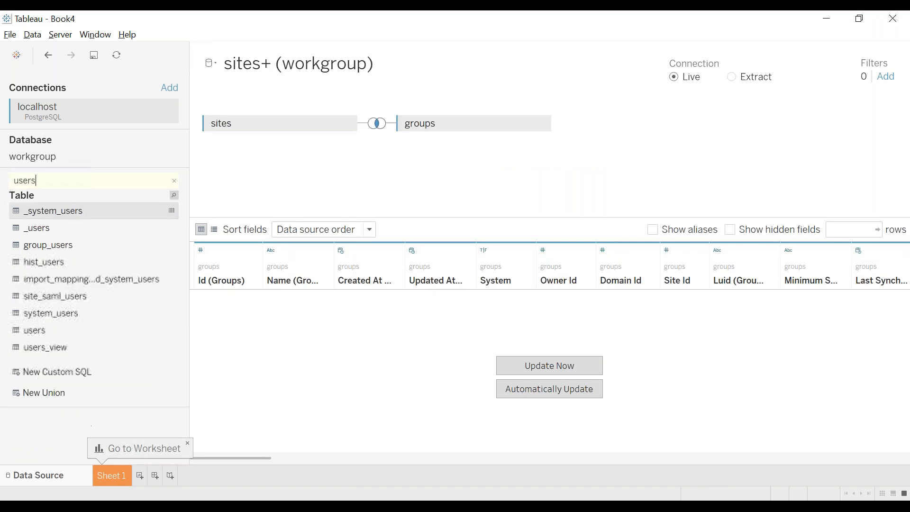
pyautogui.doubleClick(56, 332)
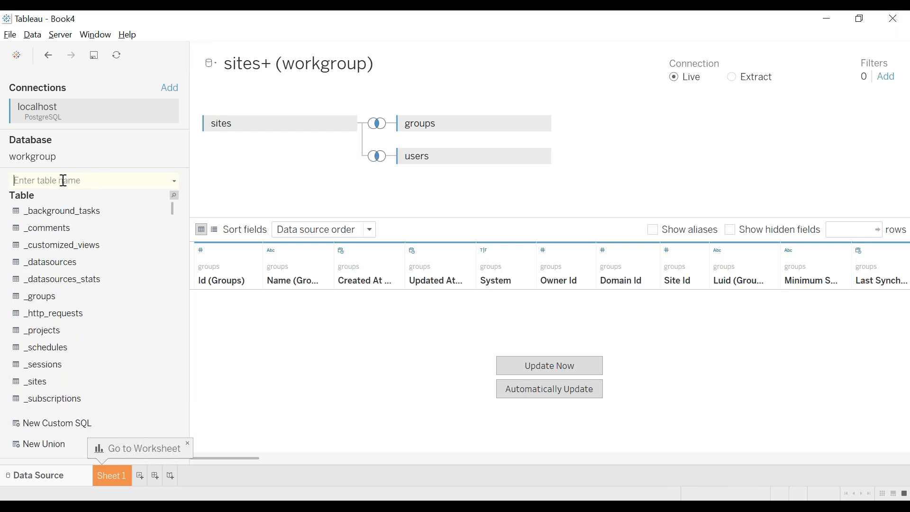
pyautogui.write('sy')
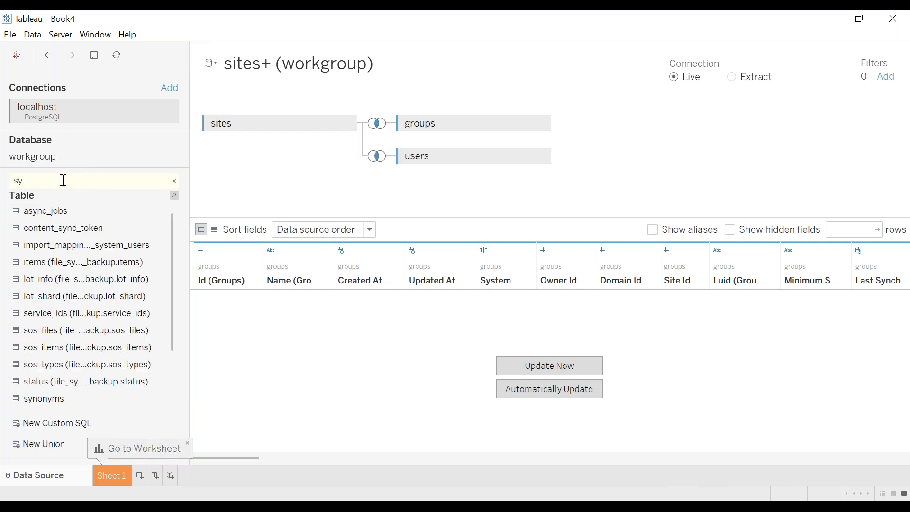
pyautogui.write('stem')
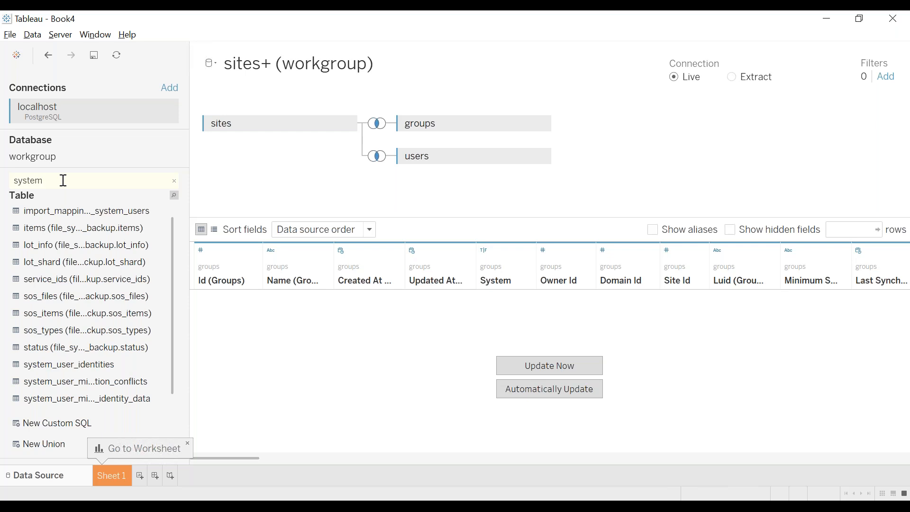
pyautogui.write(' use')
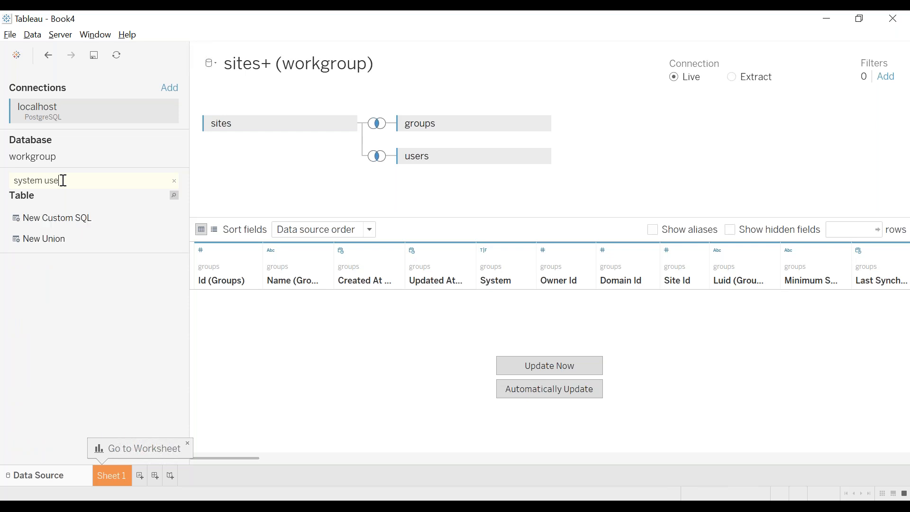
pyautogui.press('BackSpace')
pyautogui.press('BackSpace')
pyautogui.press('BackSpace')
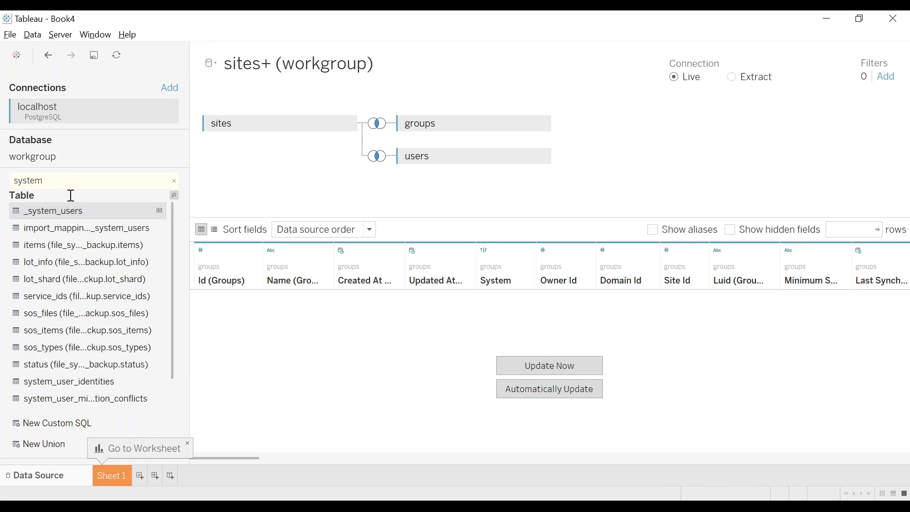
pyautogui.scroll(-2, 114, 266)
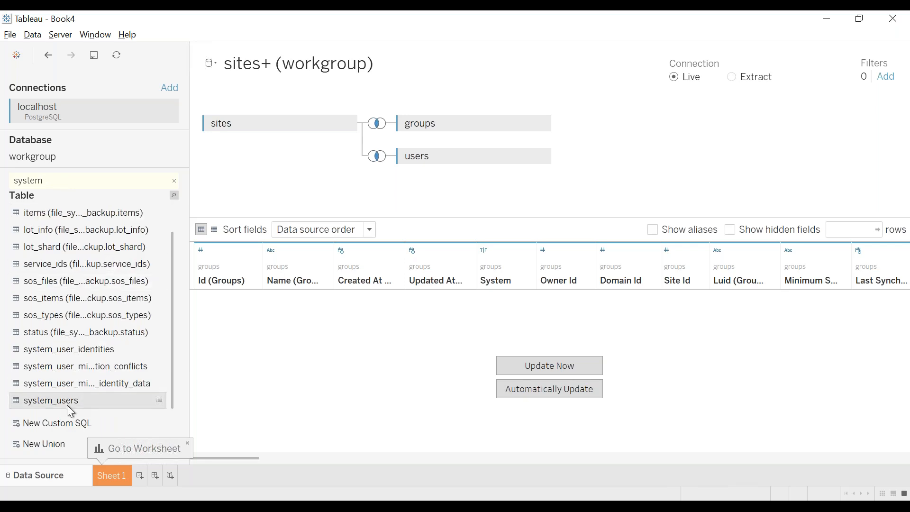
pyautogui.doubleClick(67, 405)
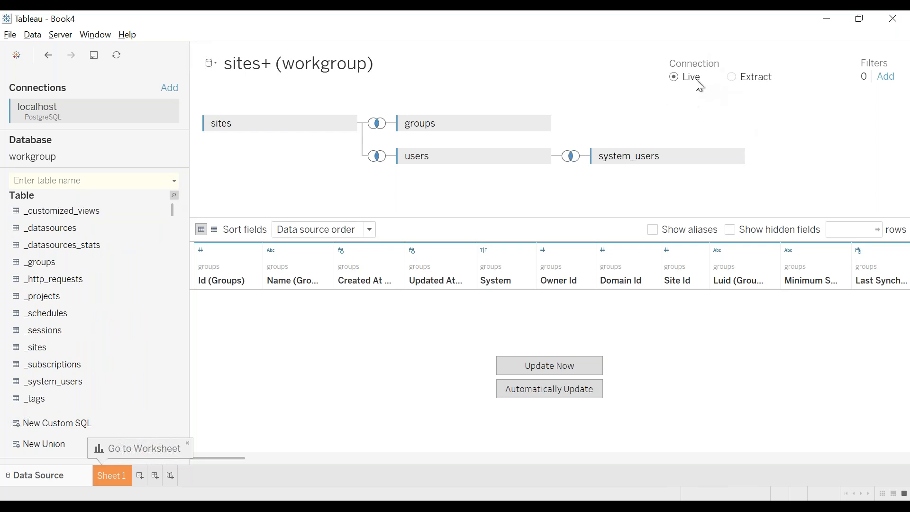
pyautogui.click(732, 78)
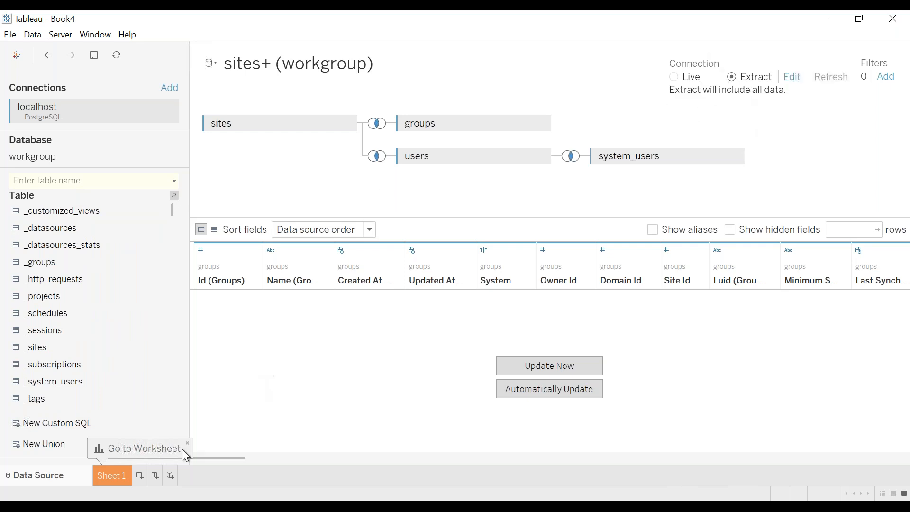
# Go to Sheet 1 and save the extract as sites+ (workgroup).hyper.
pyautogui.click(112, 475)
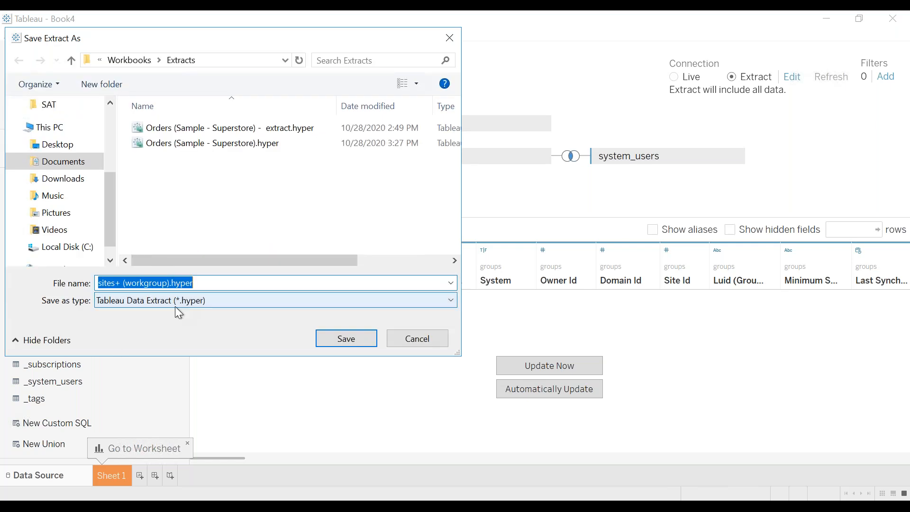
pyautogui.click(334, 338)
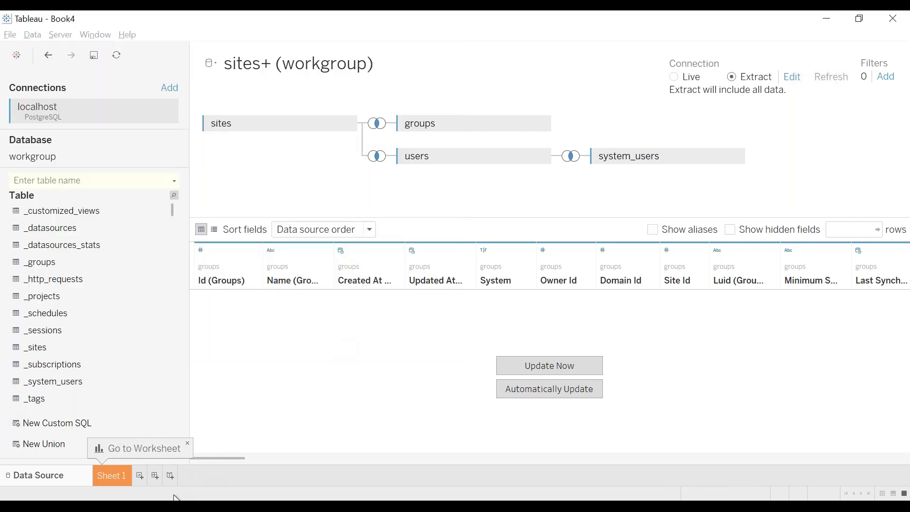
# In File Explorer, browse Documents > My Tableau Repository into the Datasources folder.
pyautogui.moveTo(119, 506)
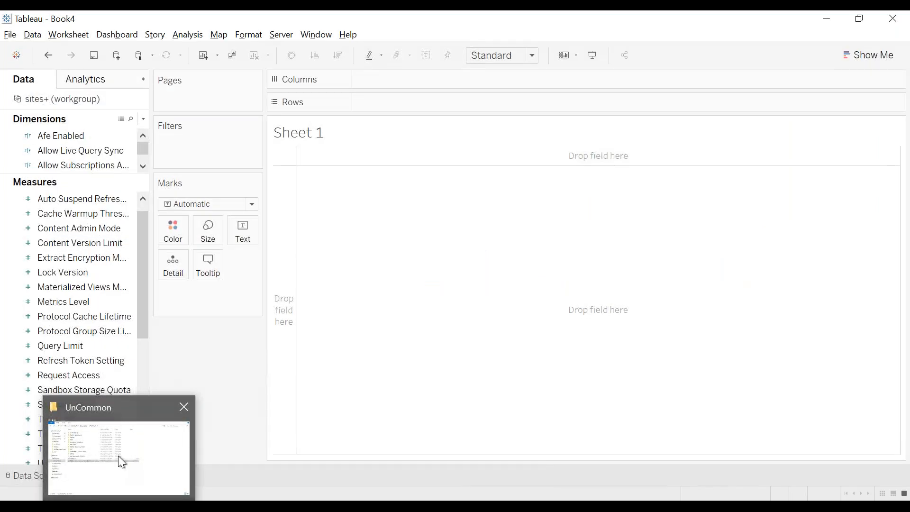
pyautogui.click(121, 461)
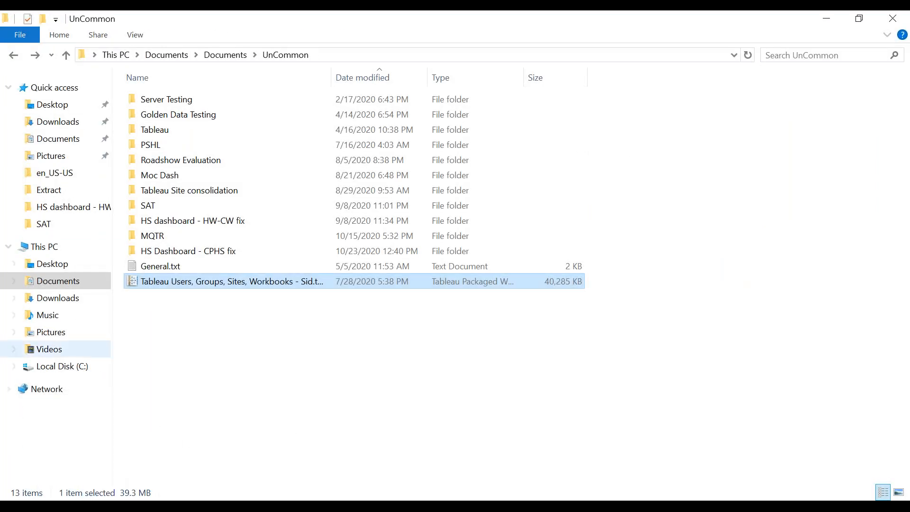
pyautogui.click(63, 281)
pyautogui.doubleClick(164, 128)
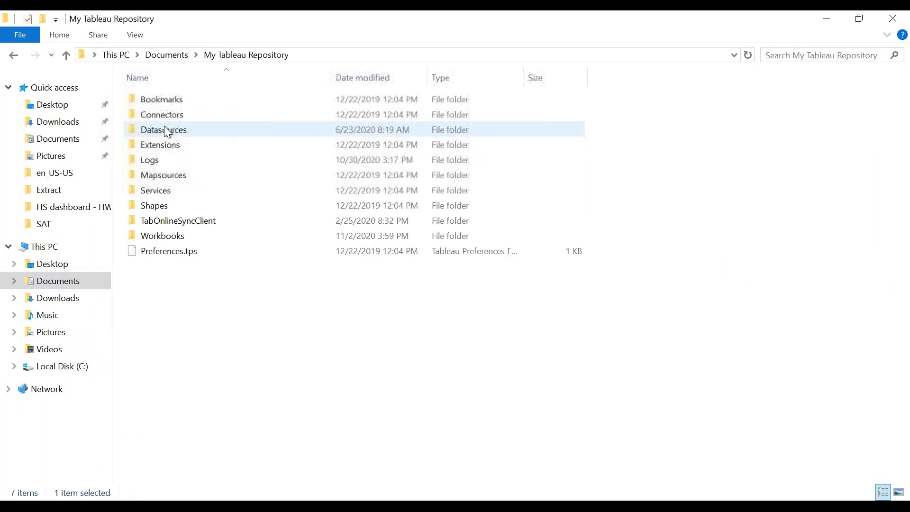
pyautogui.press('Down')
pyautogui.press('Down')
pyautogui.press('Down')
pyautogui.press('Down')
pyautogui.press('Down')
pyautogui.press('Down')
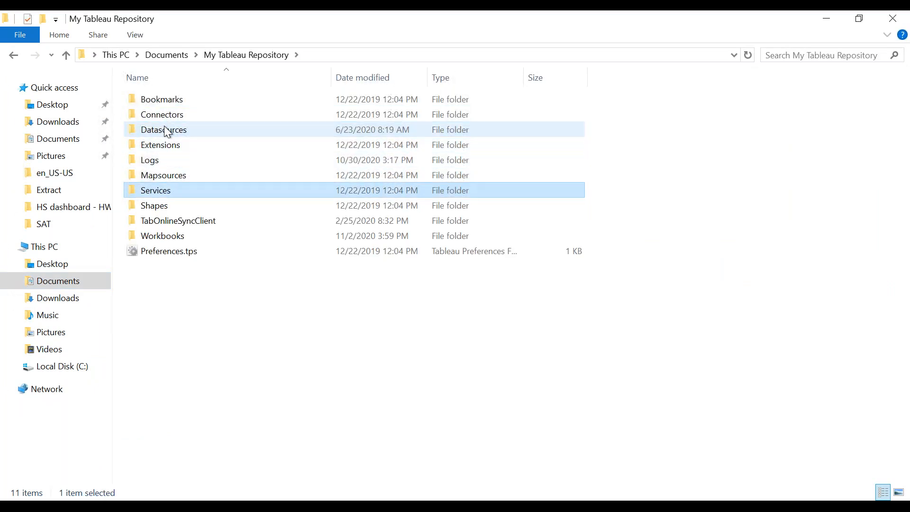
pyautogui.press('Down')
pyautogui.press('Down')
pyautogui.press('Up')
pyautogui.press('Up')
pyautogui.press('Up')
pyautogui.press('Up')
pyautogui.press('Up')
pyautogui.press('Up')
pyautogui.press('Up')
pyautogui.press('Down')
pyautogui.press('Return')
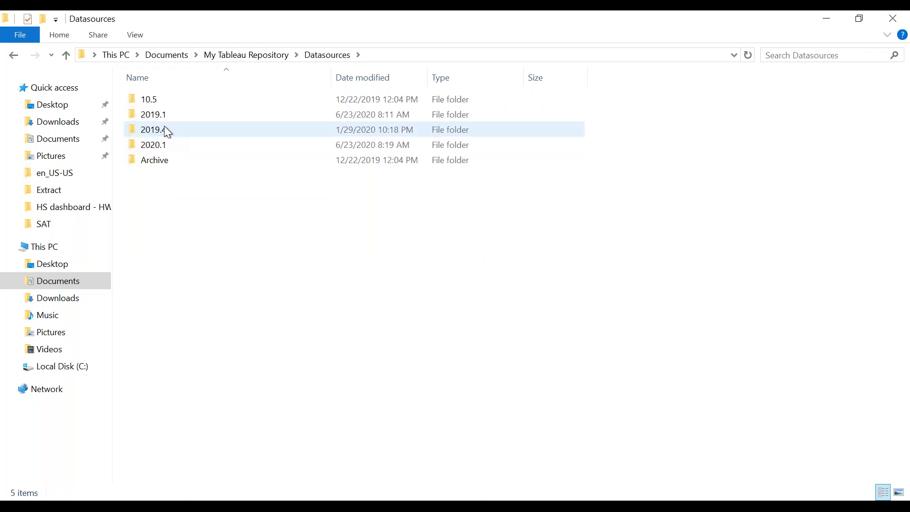
# Open Workbooks > Extracts, select sites+ (workgroup).hyper, then go up to Documents.
pyautogui.press('BackSpace')
pyautogui.press('Down')
pyautogui.press('Down')
pyautogui.press('Down')
pyautogui.press('Down')
pyautogui.press('Down')
pyautogui.press('Down')
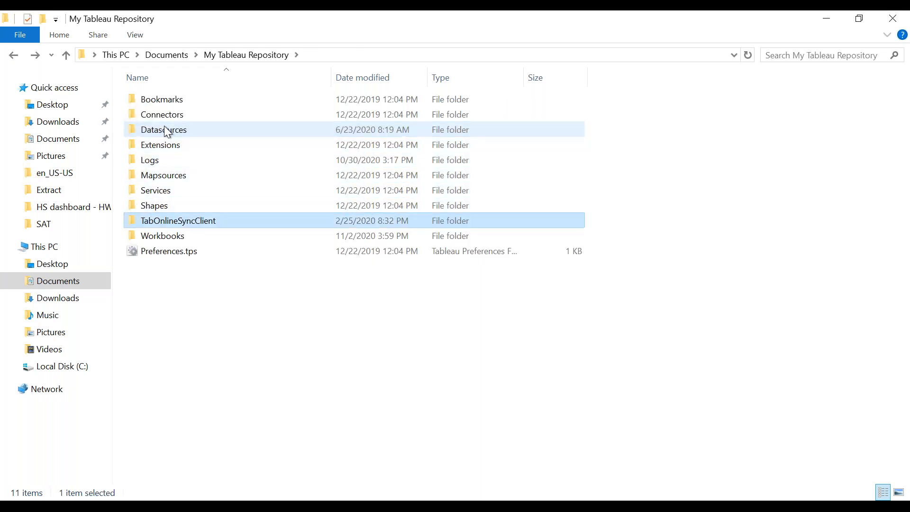
pyautogui.press('Down')
pyautogui.press('Return')
pyautogui.press('Down')
pyautogui.press('Up')
pyautogui.press('Return')
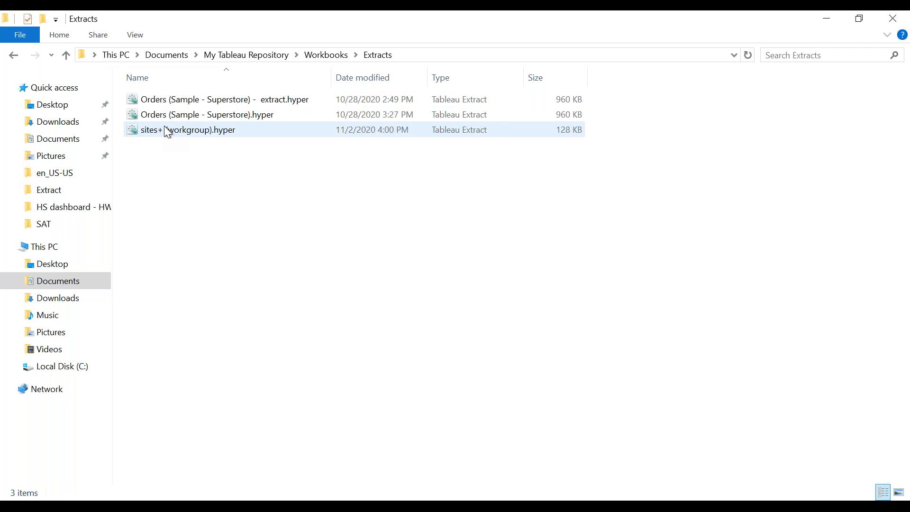
pyautogui.click(288, 129)
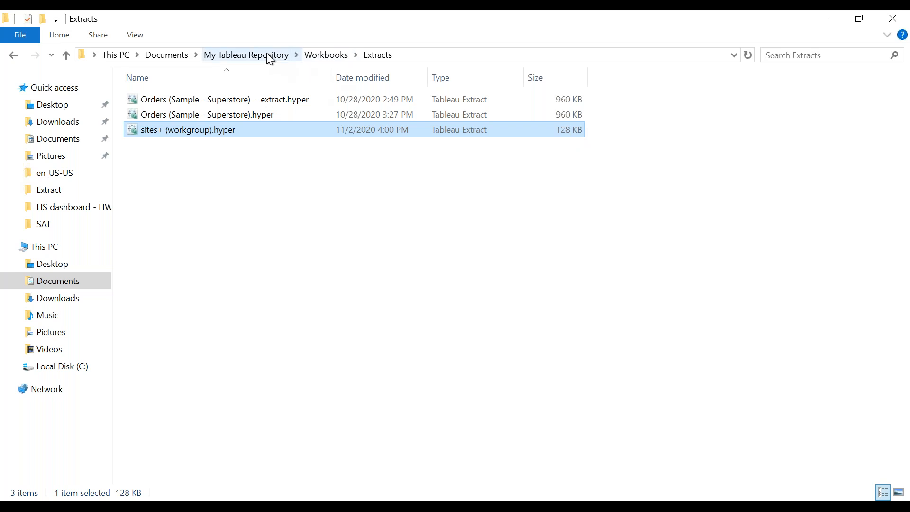
pyautogui.click(171, 54)
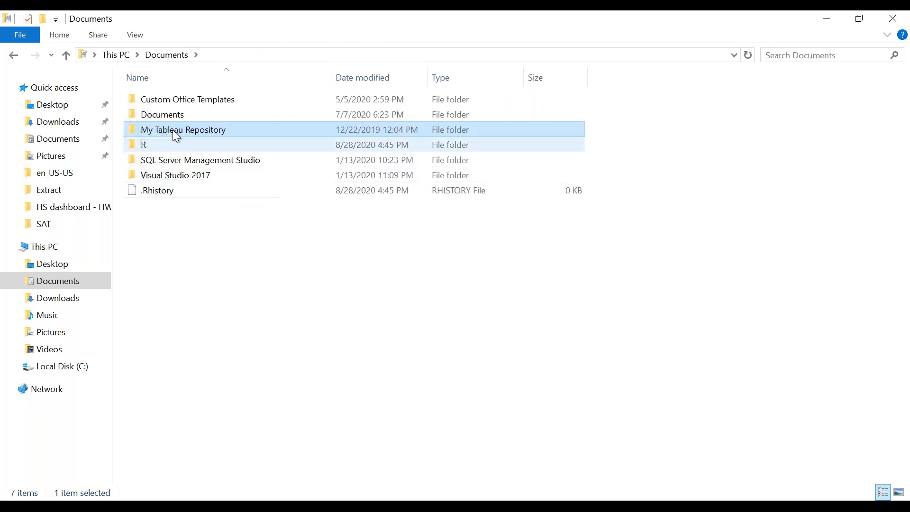
# Browse from Documents through the UnCommon folder into the Tableau folder.
pyautogui.press('Down')
pyautogui.press('Up')
pyautogui.press('Up')
pyautogui.press('Return')
pyautogui.press('Return')
pyautogui.press('Down')
pyautogui.press('Down')
pyautogui.press('Down')
pyautogui.press('Down')
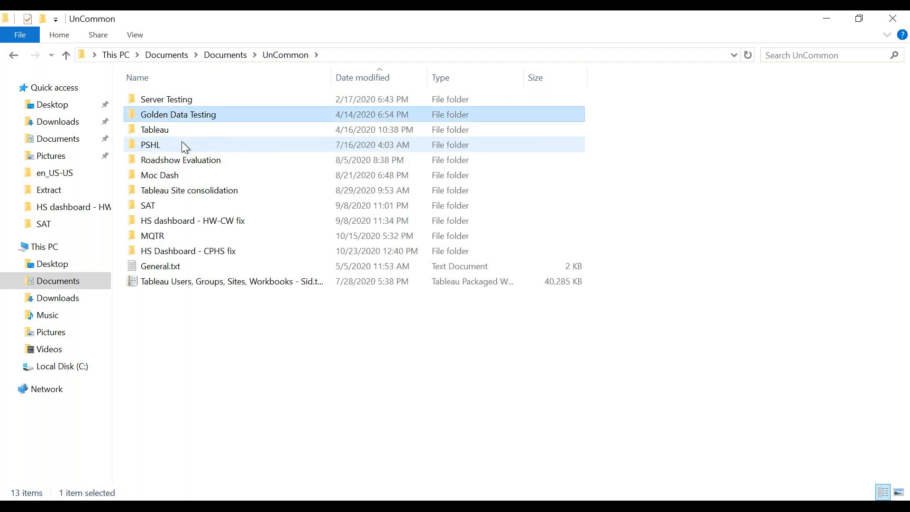
pyautogui.press('Down')
pyautogui.press('Down')
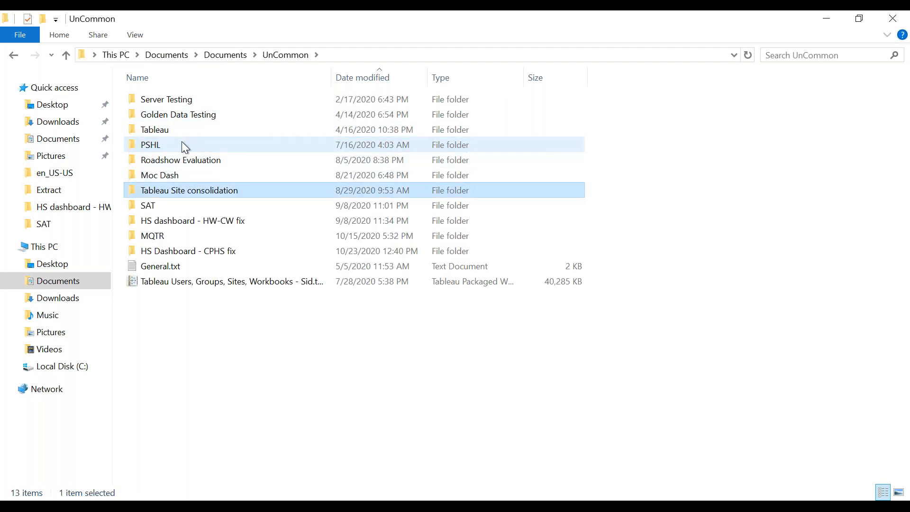
pyautogui.press('Up')
pyautogui.press('Up')
pyautogui.press('Up')
pyautogui.press('Up')
pyautogui.press('Up')
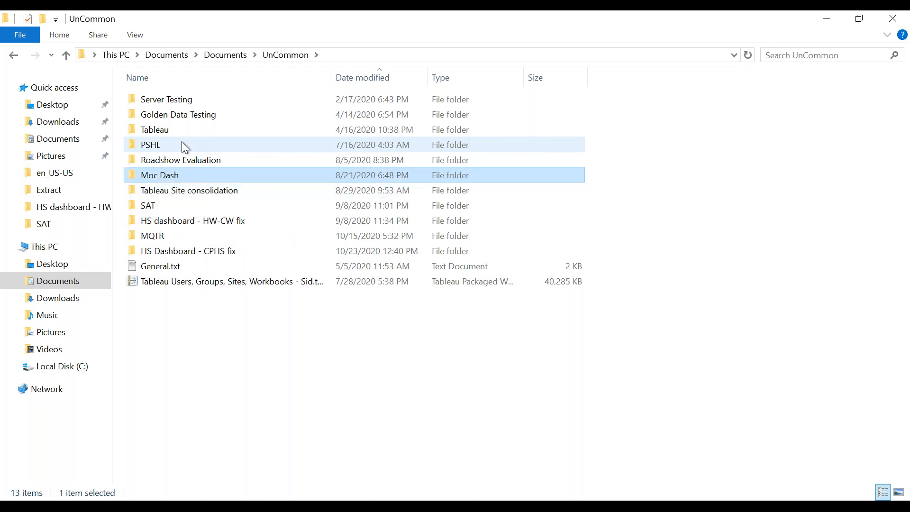
pyautogui.press('Up')
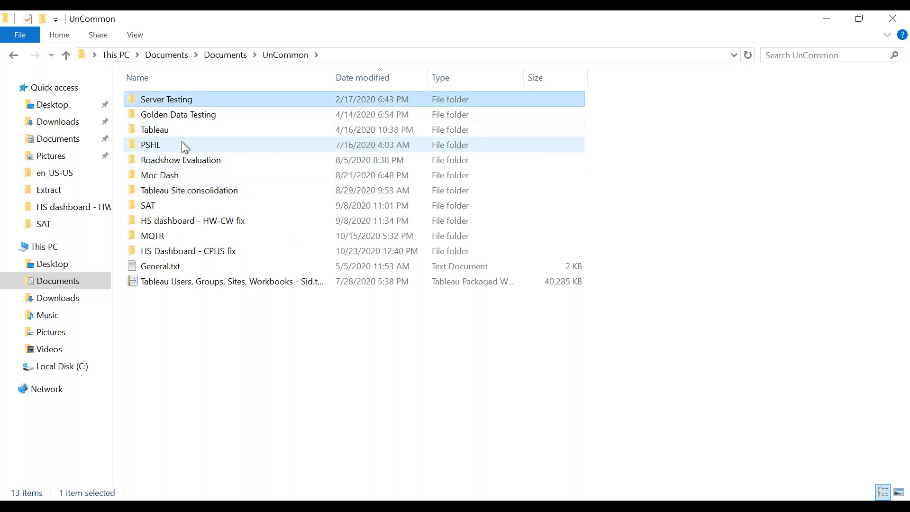
pyautogui.press('Down')
pyautogui.press('Down')
pyautogui.press('Return')
# Open HS Dashboard - NEW - PROD > Extracts - New PROD and select the IA results extract.
pyautogui.press('Down')
pyautogui.press('Down')
pyautogui.press('Down')
pyautogui.press('Down')
pyautogui.press('Down')
pyautogui.press('Down')
pyautogui.press('Down')
pyautogui.press('Down')
pyautogui.press('Down')
pyautogui.press('Down')
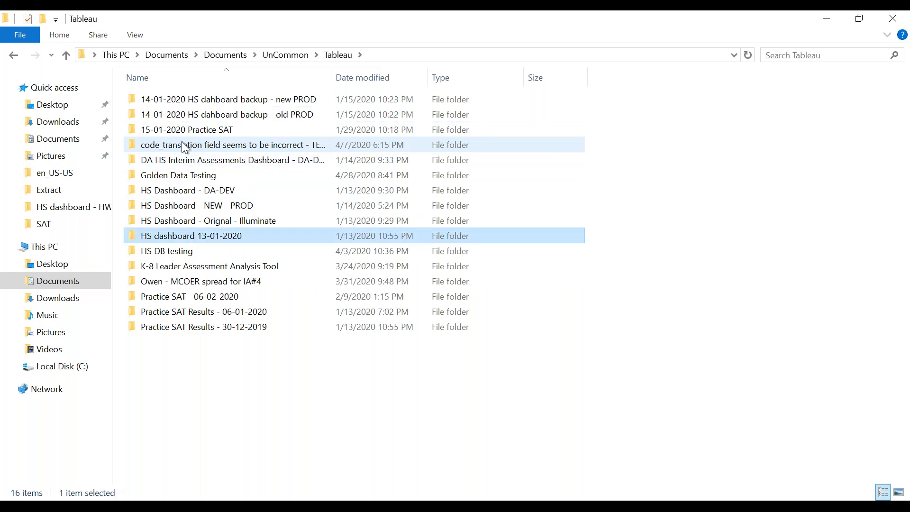
pyautogui.press('Up')
pyautogui.press('Up')
pyautogui.press('Up')
pyautogui.press('Up')
pyautogui.press('Up')
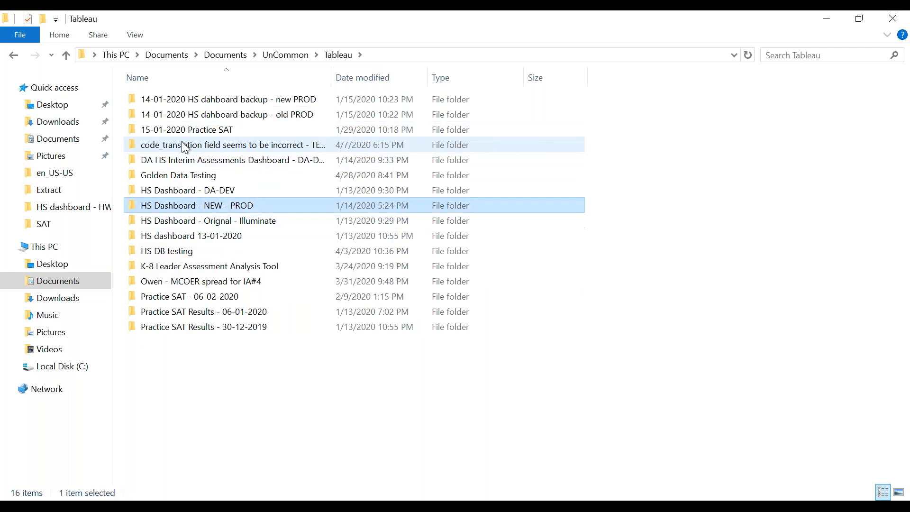
pyautogui.press('Down')
pyautogui.press('Down')
pyautogui.press('Down')
pyautogui.press('Return')
pyautogui.press('Down')
pyautogui.press('Return')
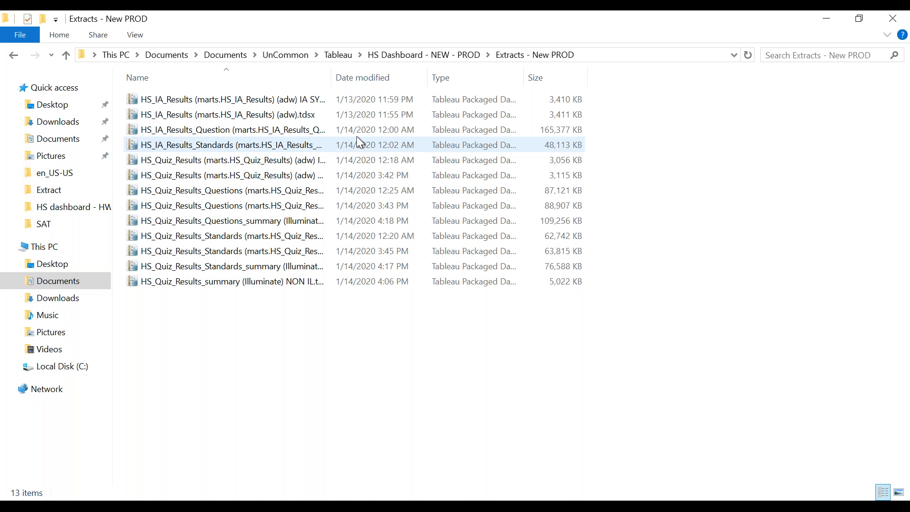
pyautogui.click(510, 130)
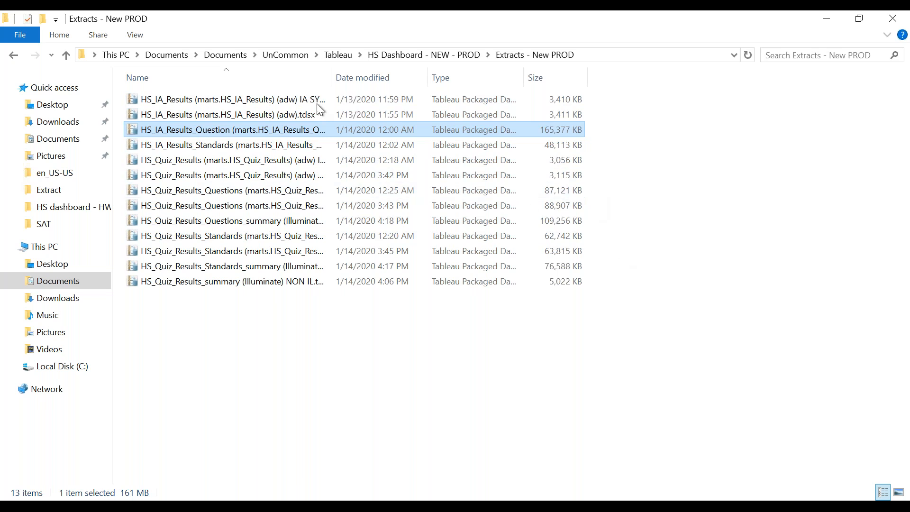
# Bring the Book4 Tableau workbook to the front.
pyautogui.moveTo(281, 506)
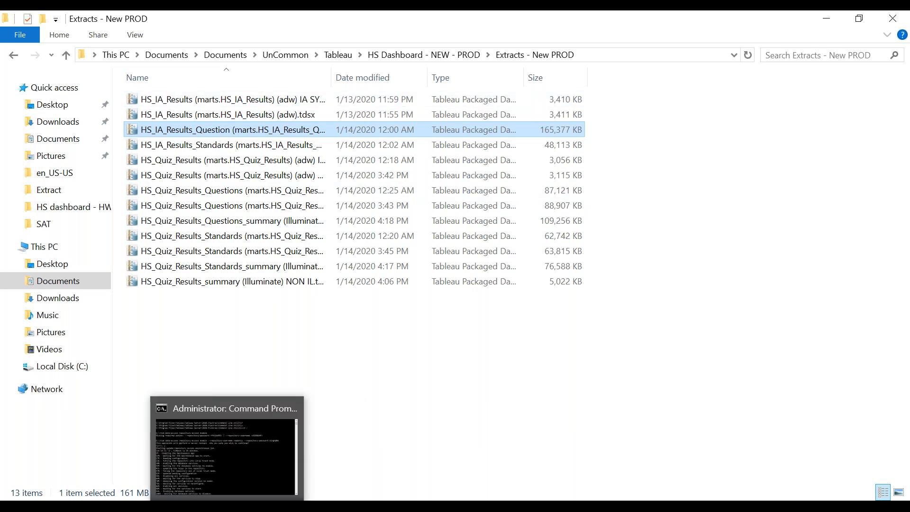
pyautogui.moveTo(197, 507)
pyautogui.click(280, 431)
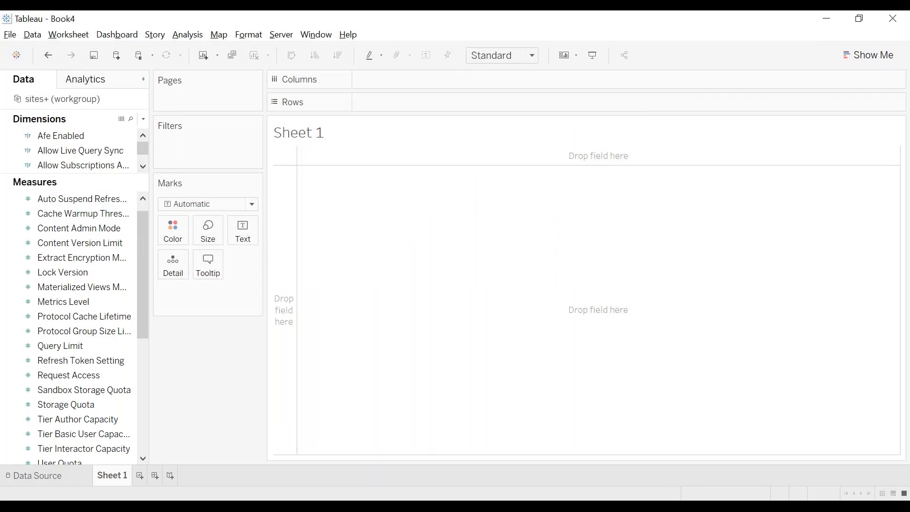
# Switch the sites+ (workgroup) connection back to Live and return to Sheet 1.
pyautogui.click(47, 477)
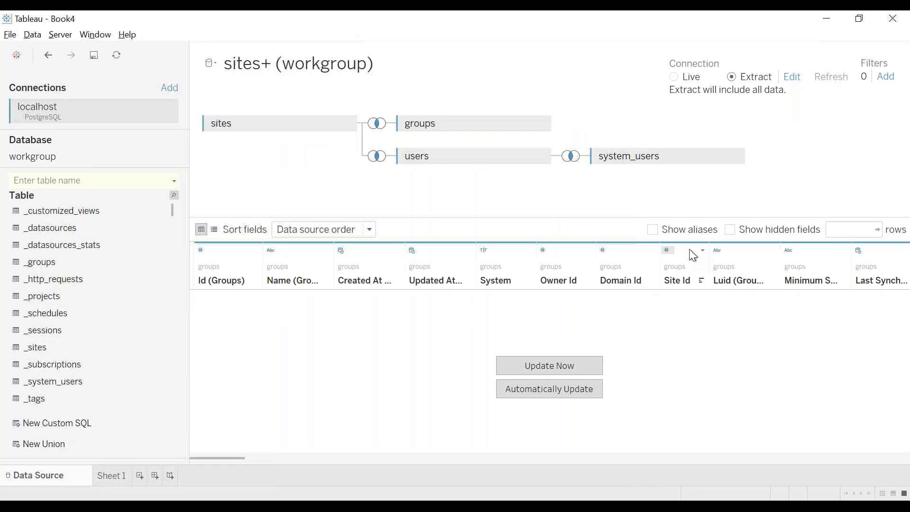
pyautogui.click(645, 77)
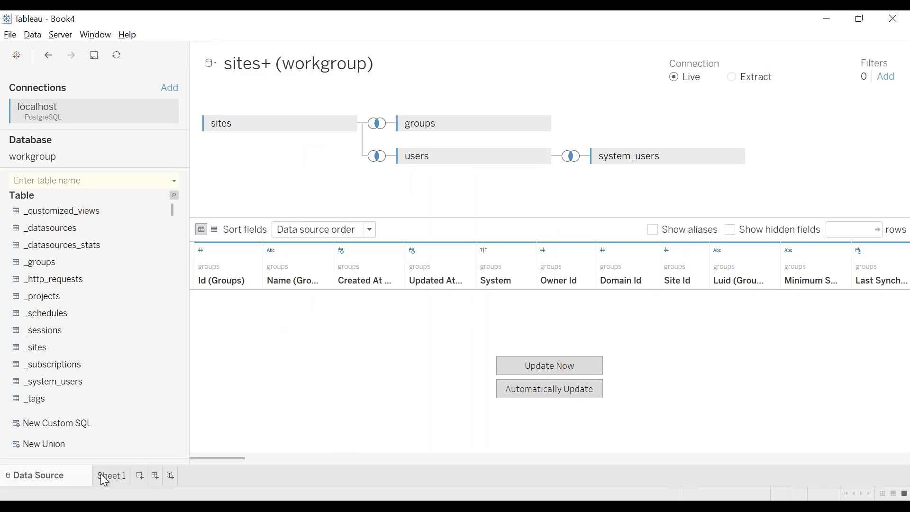
pyautogui.click(101, 475)
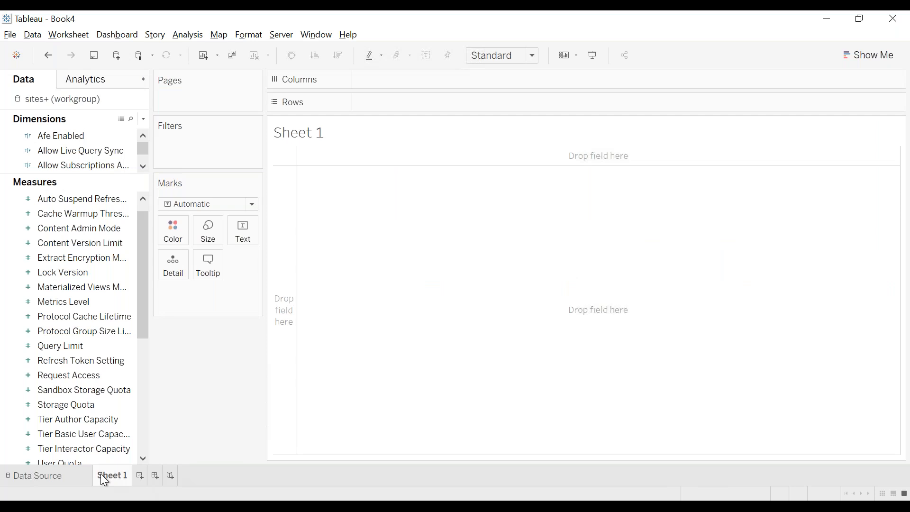
# Save the workbook as 'Sites data'.
pyautogui.hotkey('ctrl', 's')
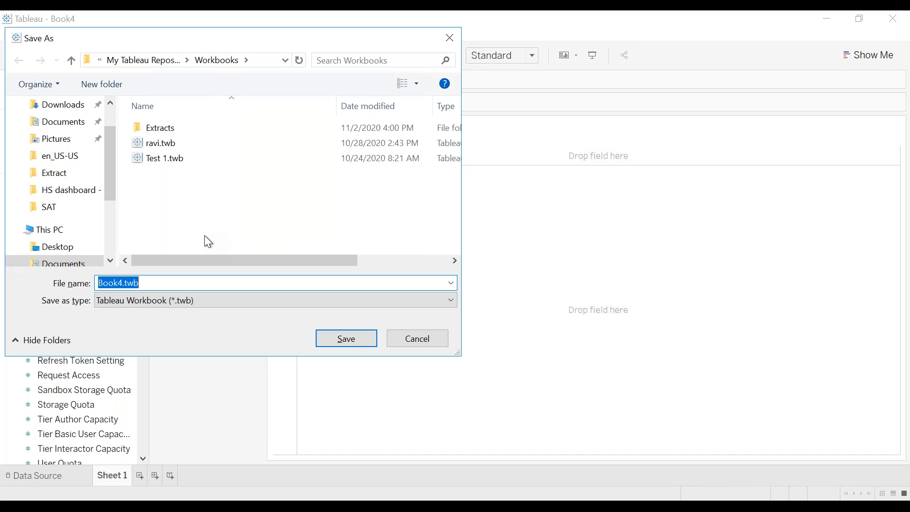
pyautogui.write('S')
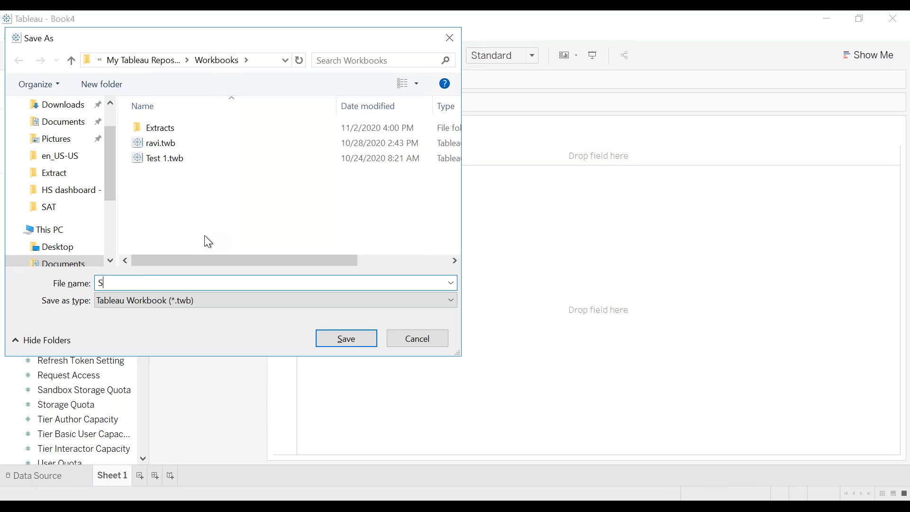
pyautogui.write('ites data')
pyautogui.press('Return')
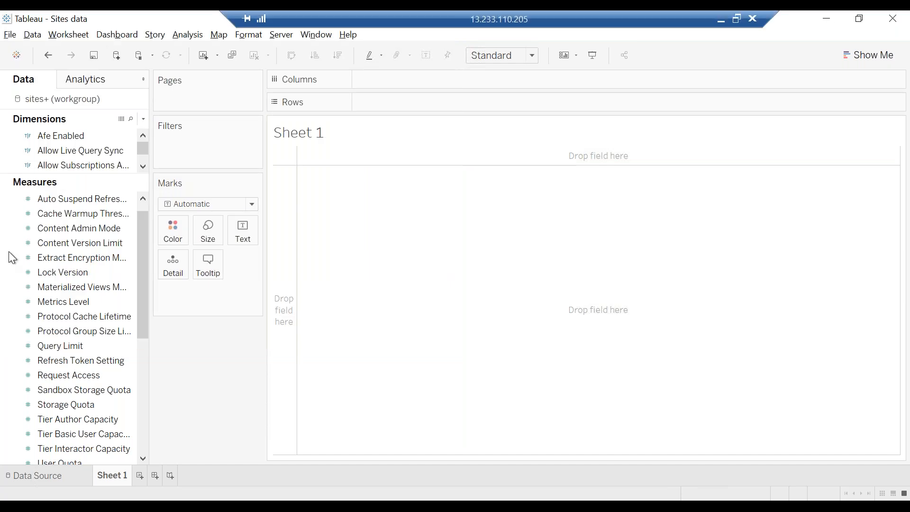
# Add the sites Id dimension to Rows, showing Id values 1 and 3.
pyautogui.scroll(-5, 110, 228)
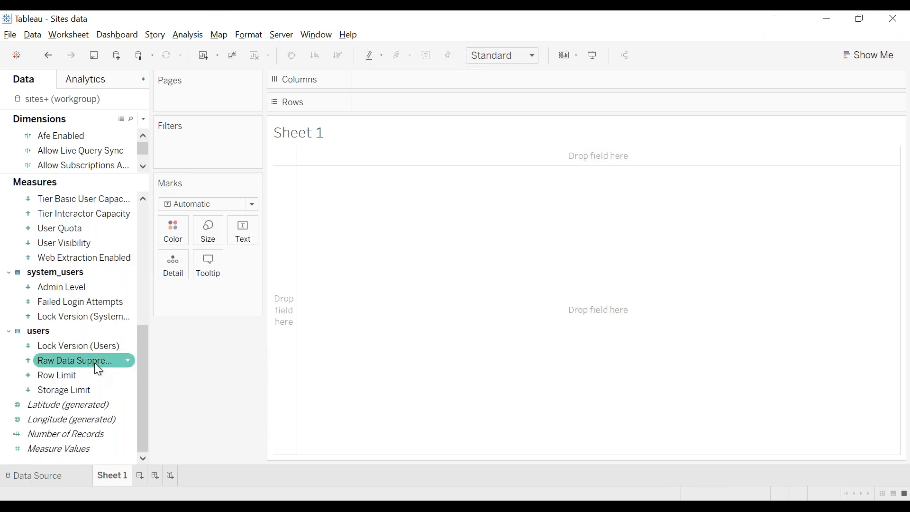
pyautogui.scroll(3, 97, 364)
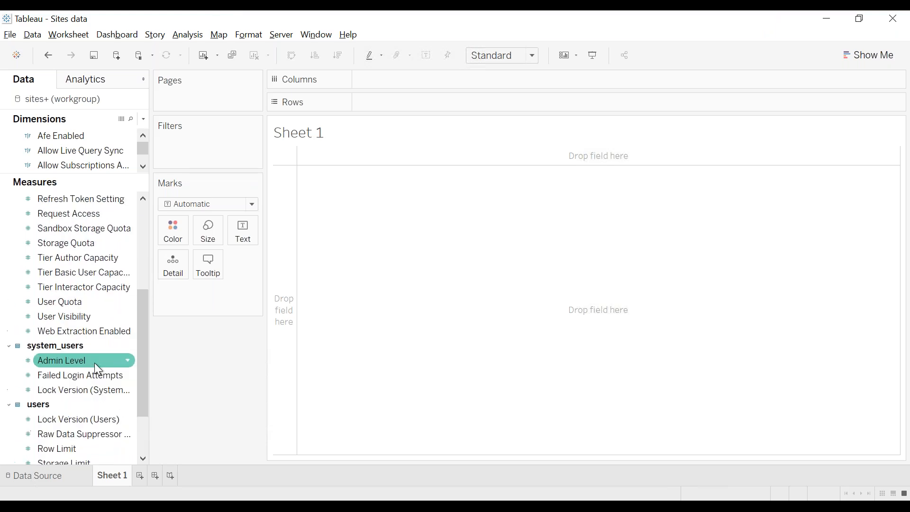
pyautogui.scroll(3, 95, 363)
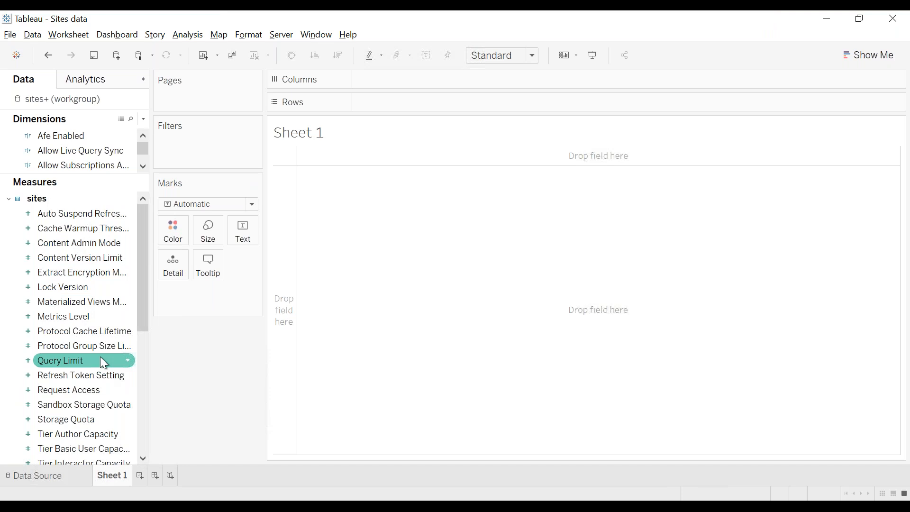
pyautogui.scroll(-3, 101, 357)
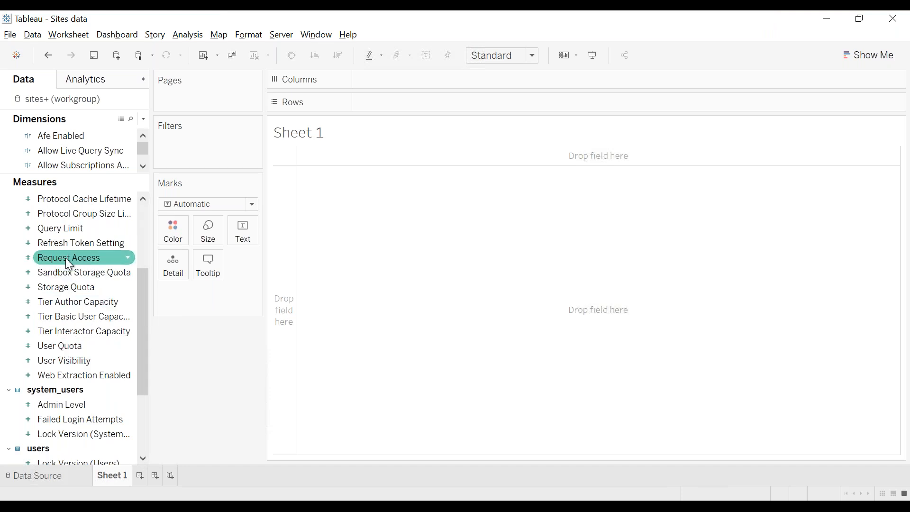
pyautogui.scroll(3, 65, 258)
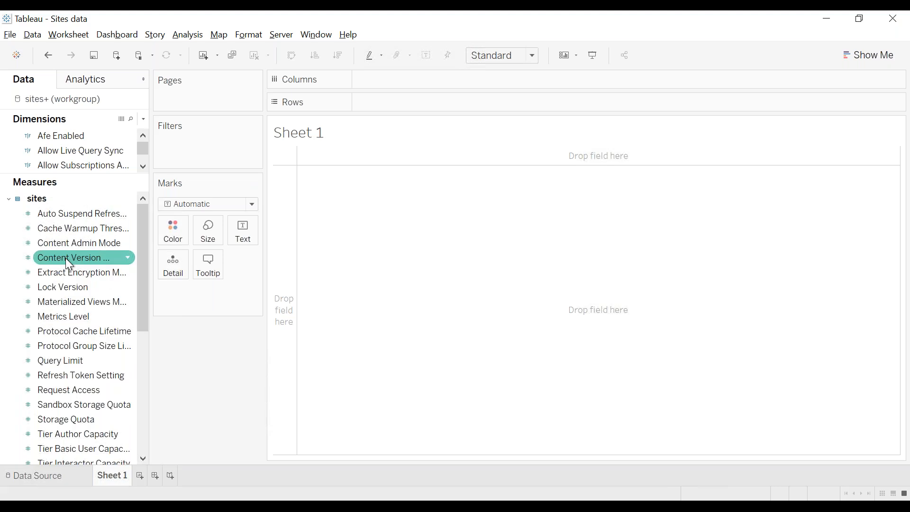
pyautogui.scroll(-2, 66, 258)
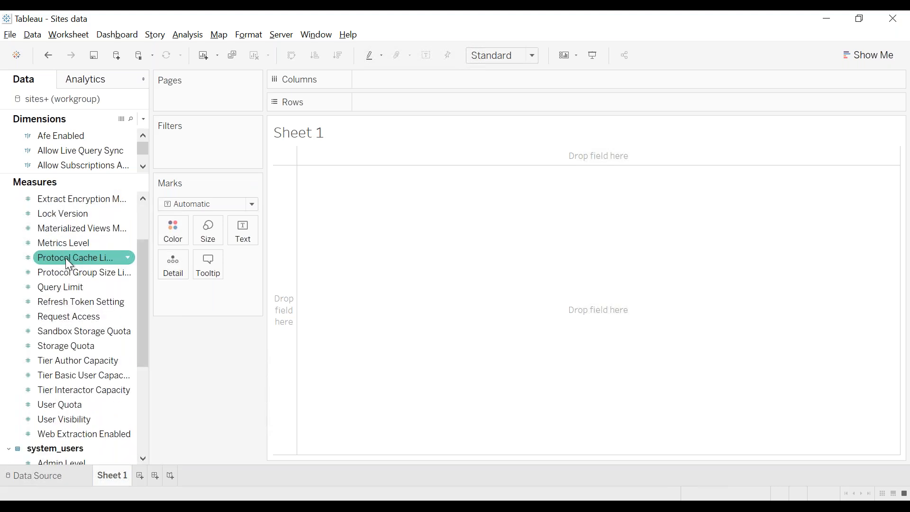
pyautogui.moveTo(52, 174); pyautogui.dragTo(49, 324)
pyautogui.scroll(-3, 63, 238)
pyautogui.scroll(5, 64, 238)
pyautogui.scroll(-2, 63, 237)
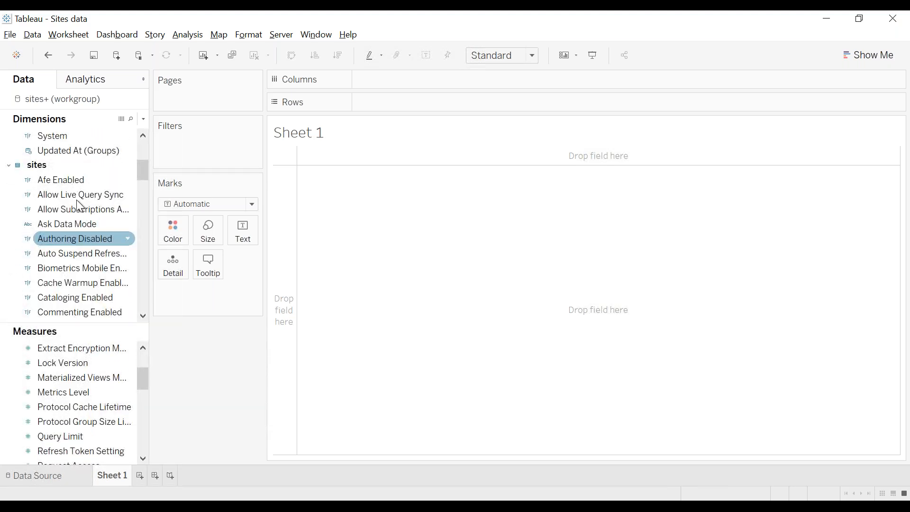
pyautogui.scroll(-4, 105, 249)
pyautogui.scroll(-1, 105, 249)
pyautogui.click(54, 297)
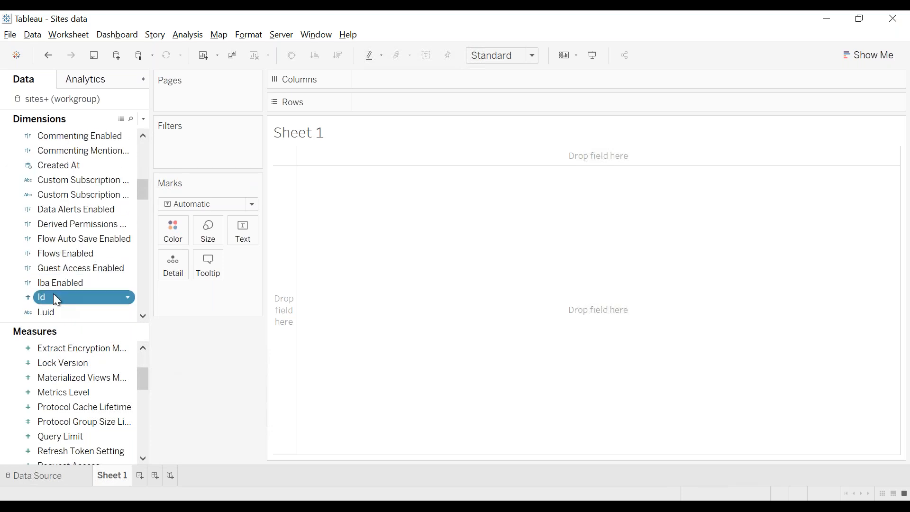
pyautogui.doubleClick(53, 297)
pyautogui.scroll(3, 94, 204)
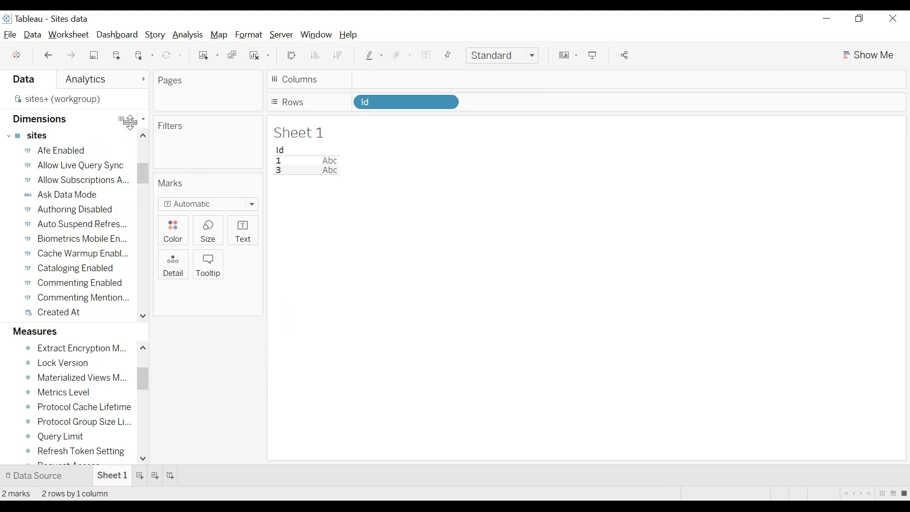
# Search fields for 'name' and put site Name, Name (Groups) and Name (System Users) on Rows.
pyautogui.click(131, 119)
pyautogui.write('name')
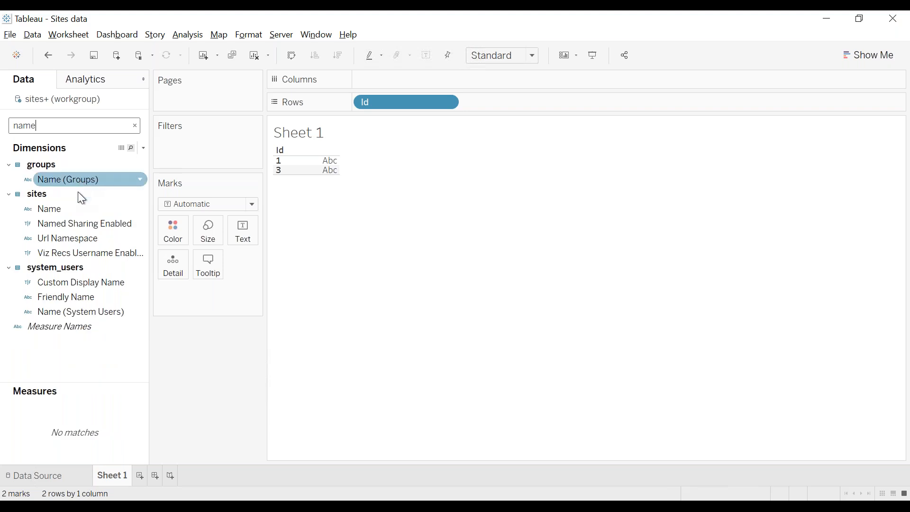
pyautogui.doubleClick(71, 207)
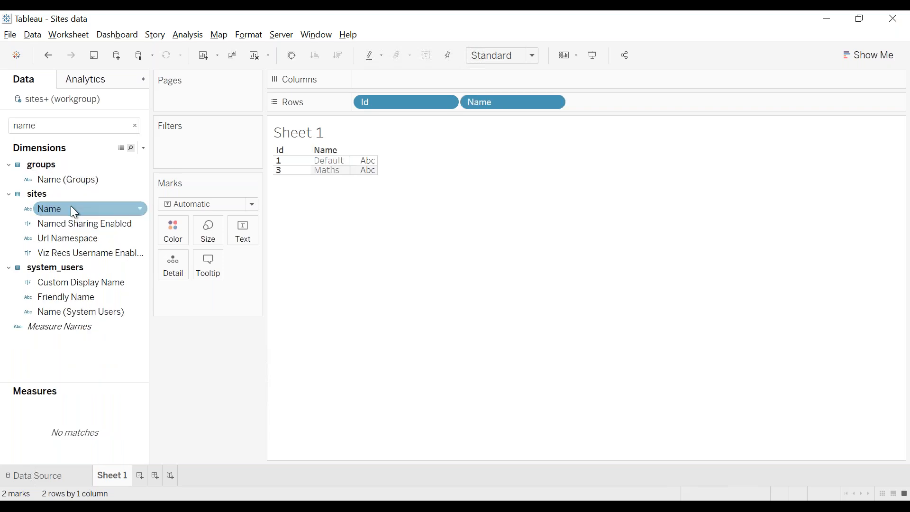
pyautogui.doubleClick(66, 178)
pyautogui.click(56, 282)
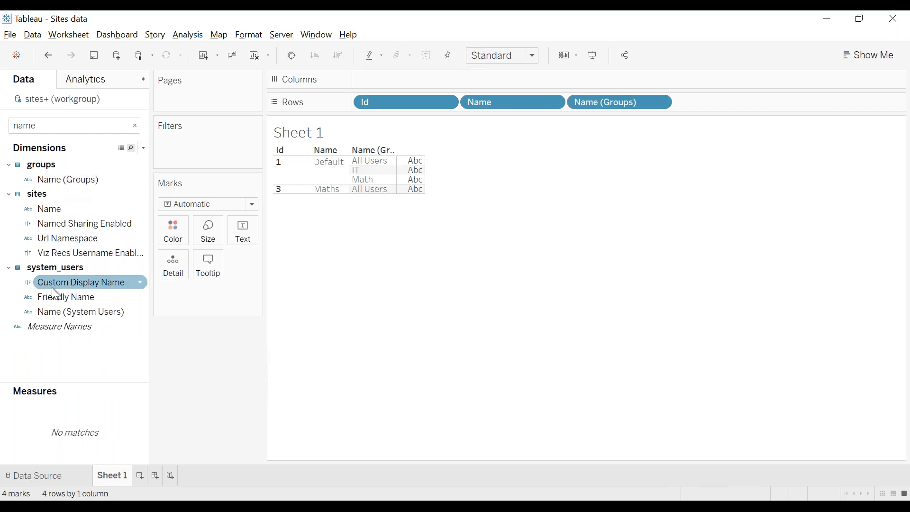
pyautogui.doubleClick(63, 309)
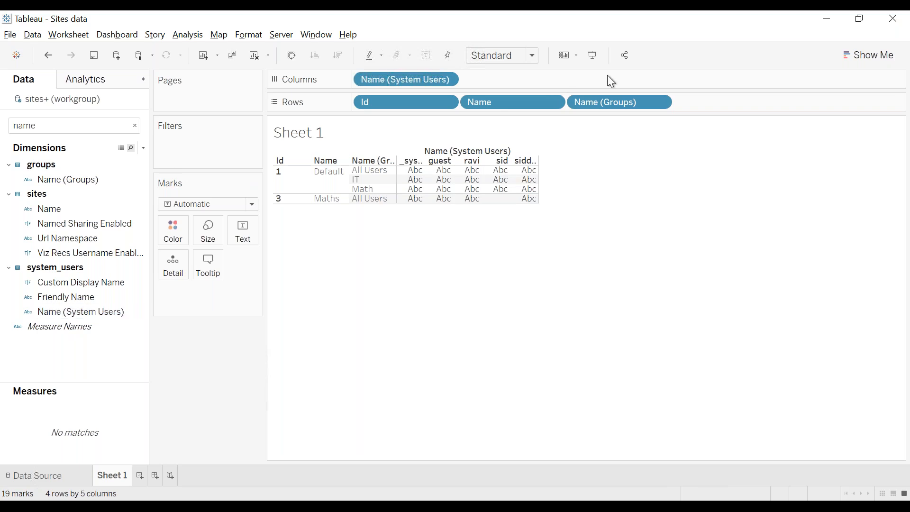
pyautogui.moveTo(394, 82); pyautogui.dragTo(726, 102)
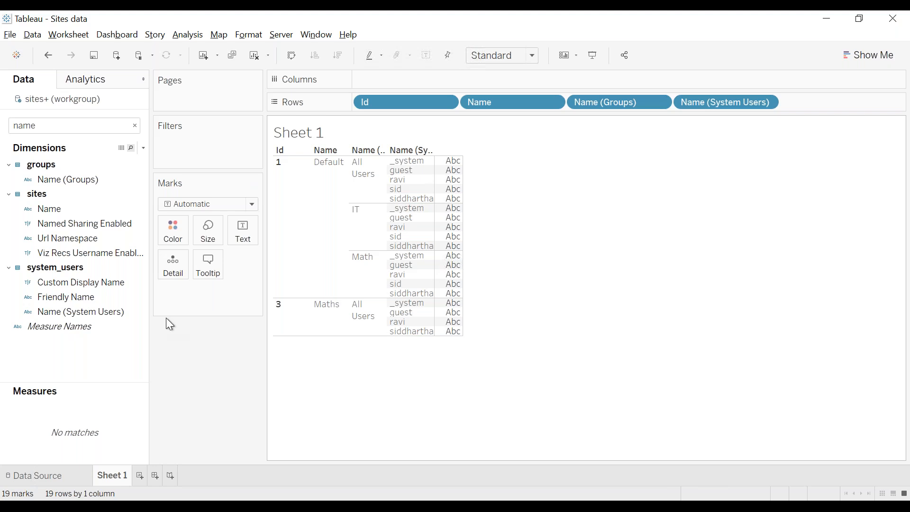
pyautogui.click(135, 126)
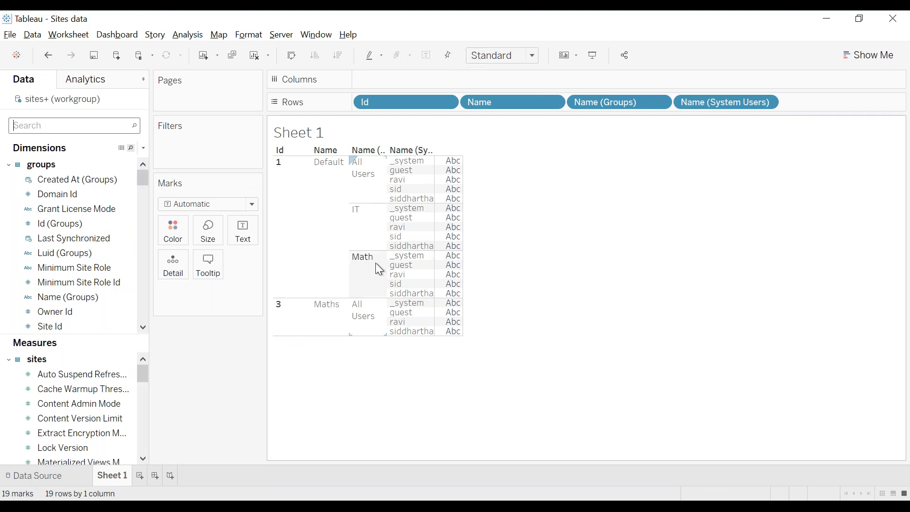
pyautogui.click(281, 38)
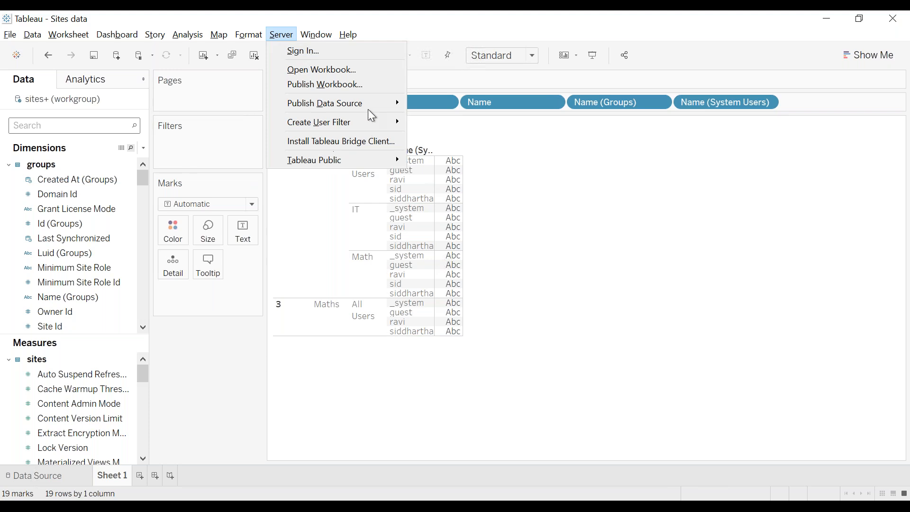
# Connect to the ec2amaz-m8jv8ru server from Publish Workbook, then close it without publishing.
pyautogui.click(361, 88)
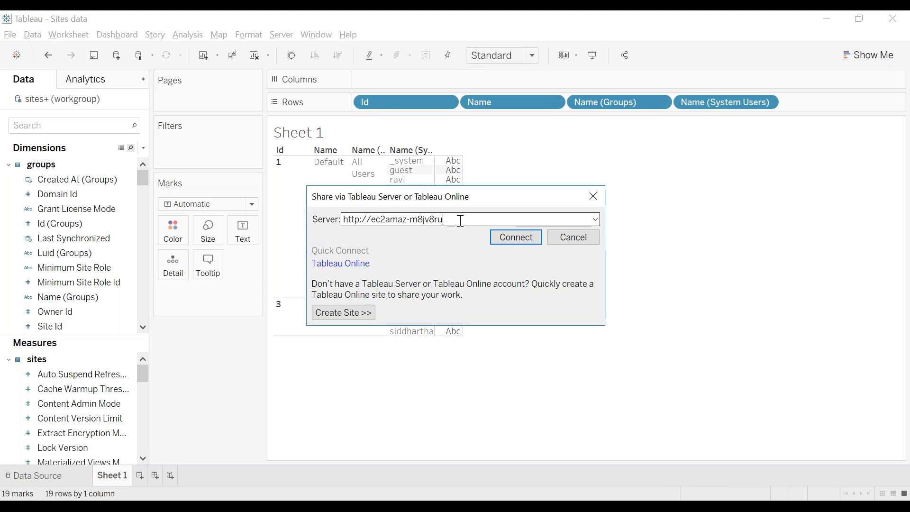
pyautogui.moveTo(461, 220); pyautogui.dragTo(256, 225)
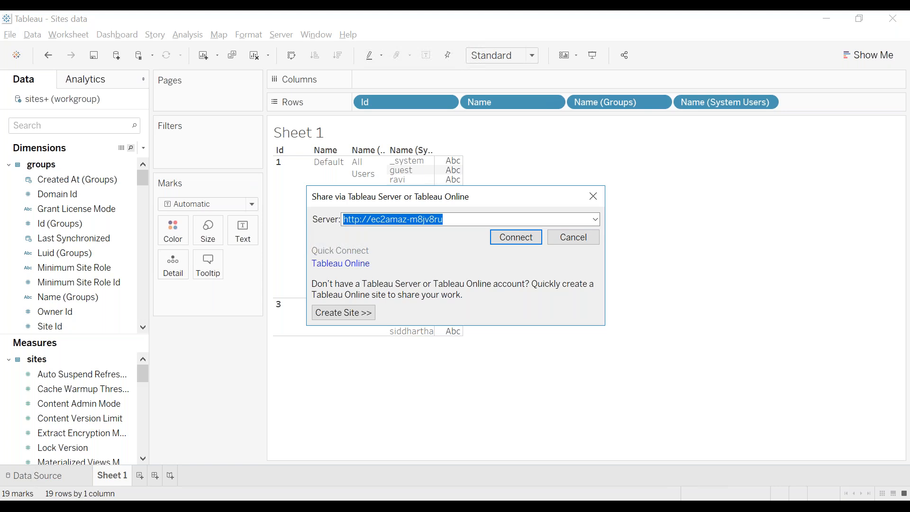
pyautogui.click(508, 242)
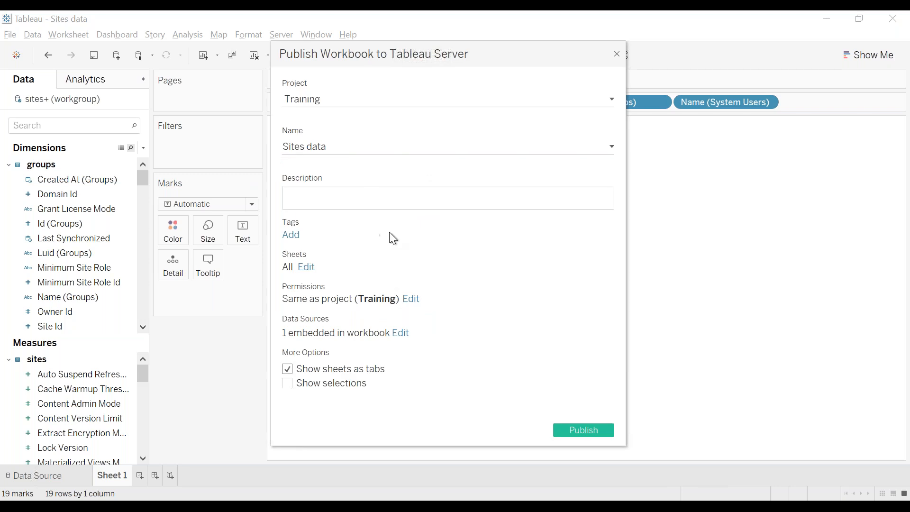
pyautogui.click(618, 54)
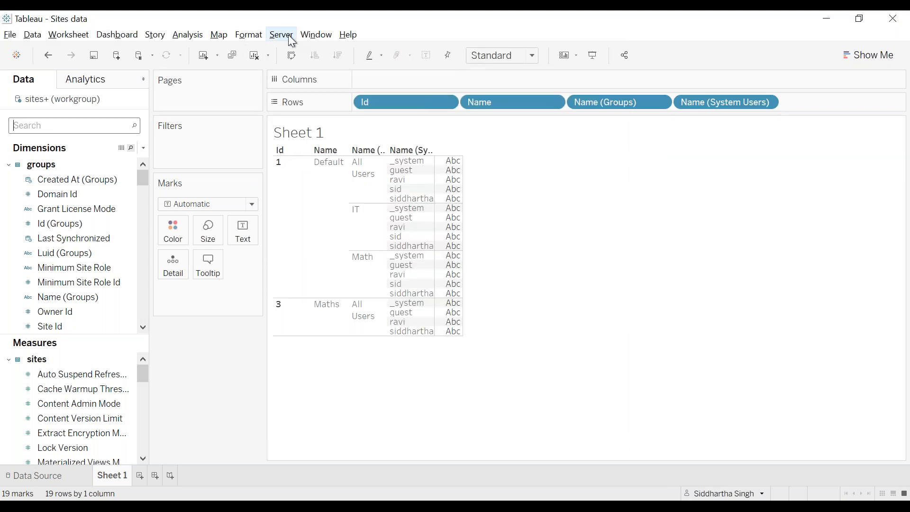
pyautogui.click(289, 37)
# Sign out of the server and start signing back in to the same server address.
pyautogui.moveTo(372, 52)
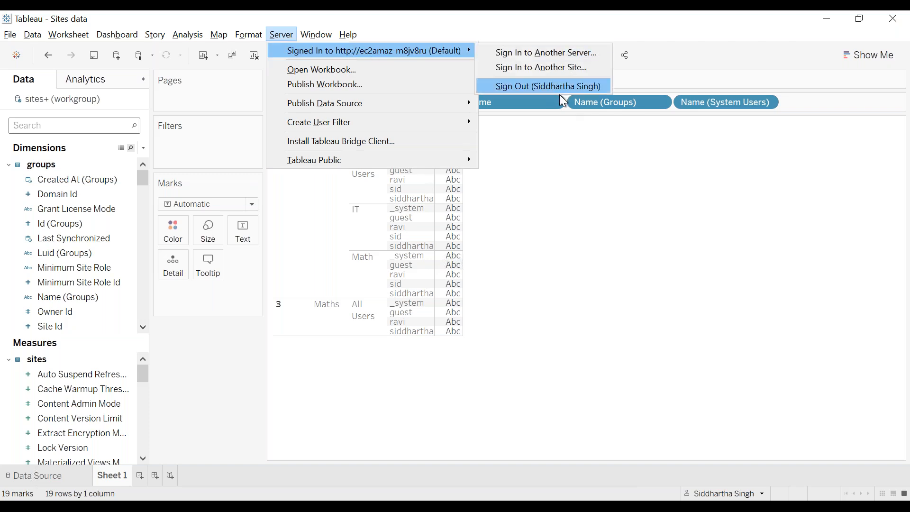
pyautogui.click(502, 85)
pyautogui.click(290, 37)
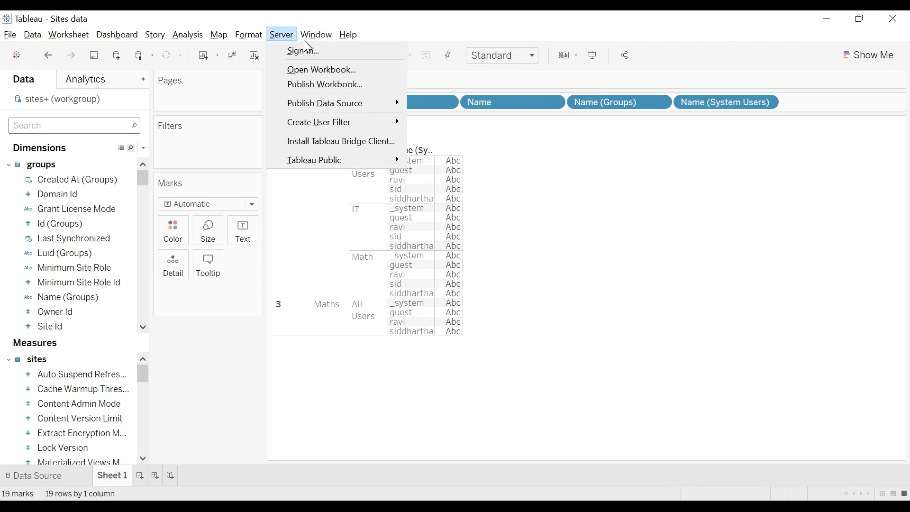
pyautogui.click(354, 53)
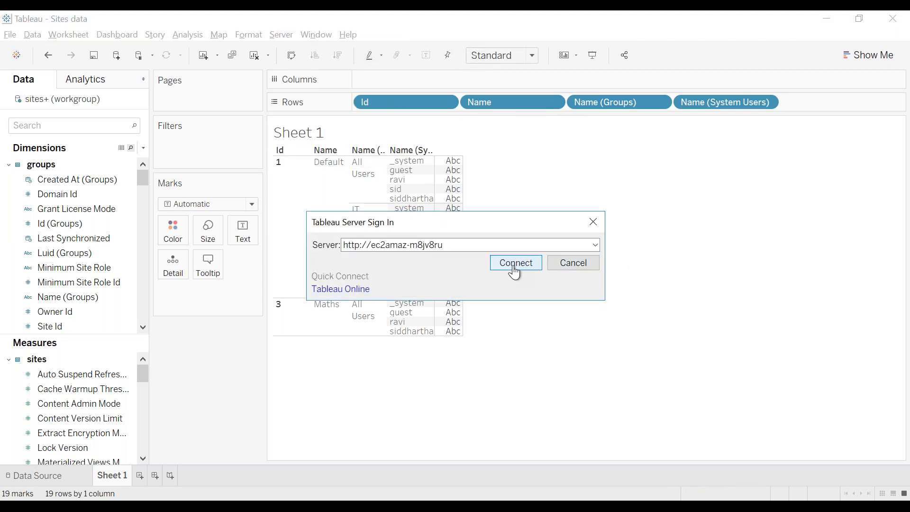
pyautogui.click(515, 272)
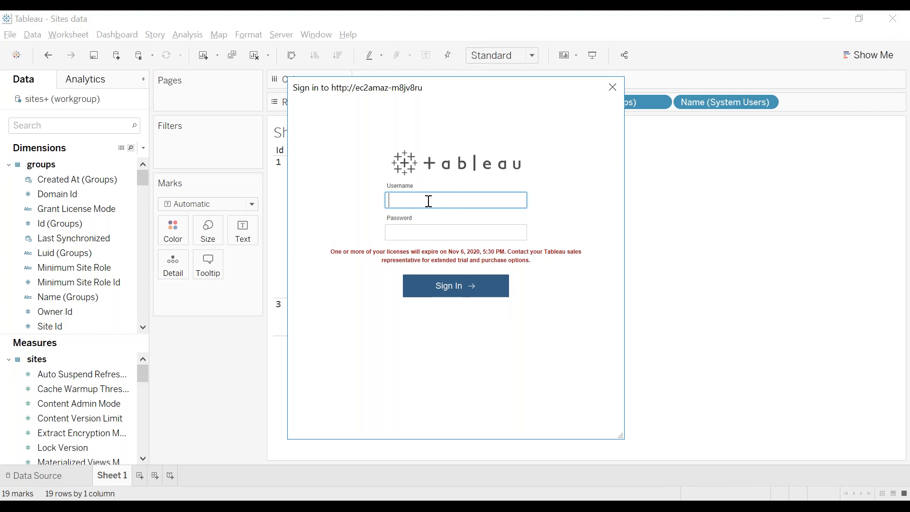
# Sign in with the account's username and password and choose the Default site.
pyautogui.write('siddhartha')
pyautogui.press('Tab')
pyautogui.write('******')
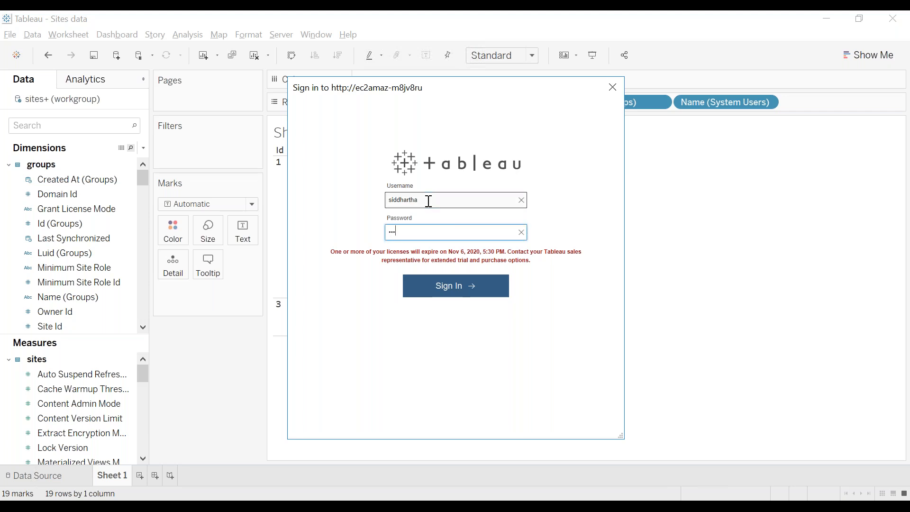
pyautogui.write('**')
pyautogui.press('Return')
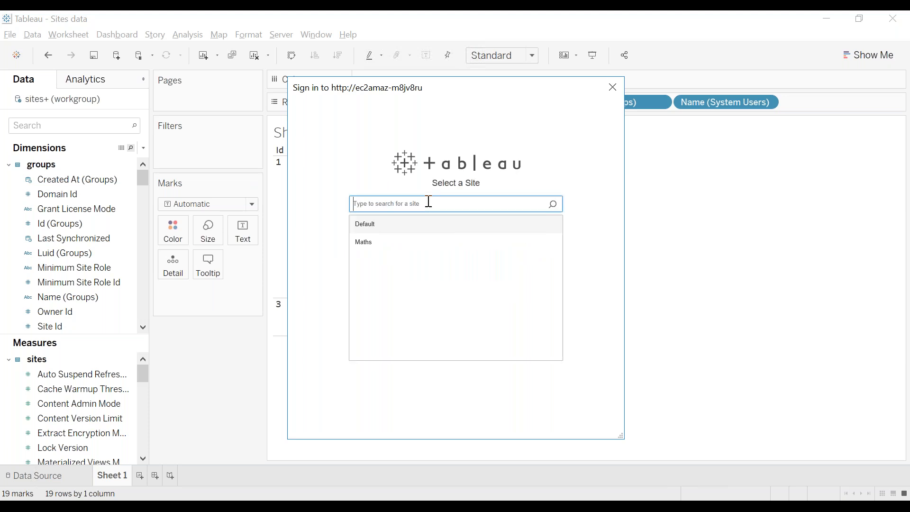
pyautogui.click(378, 223)
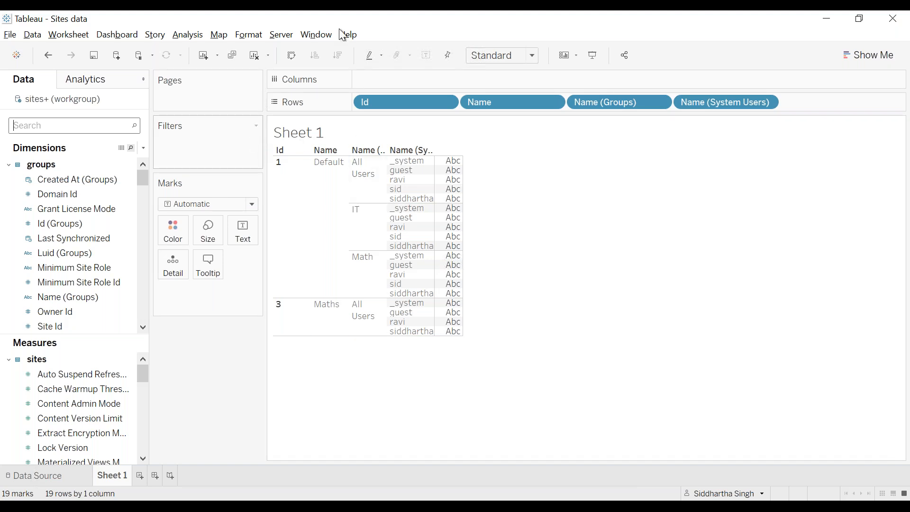
# Set the sites+ data source to use an embedded password and publish separately.
pyautogui.click(280, 38)
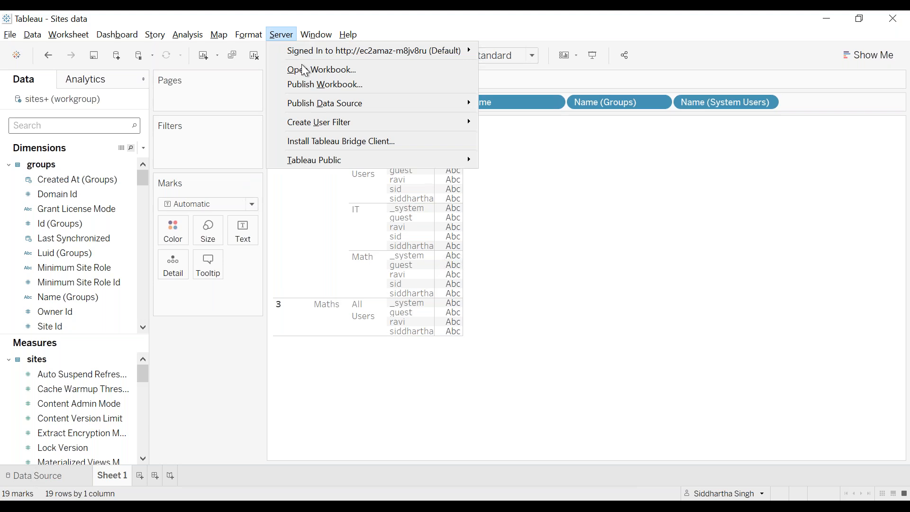
pyautogui.click(317, 84)
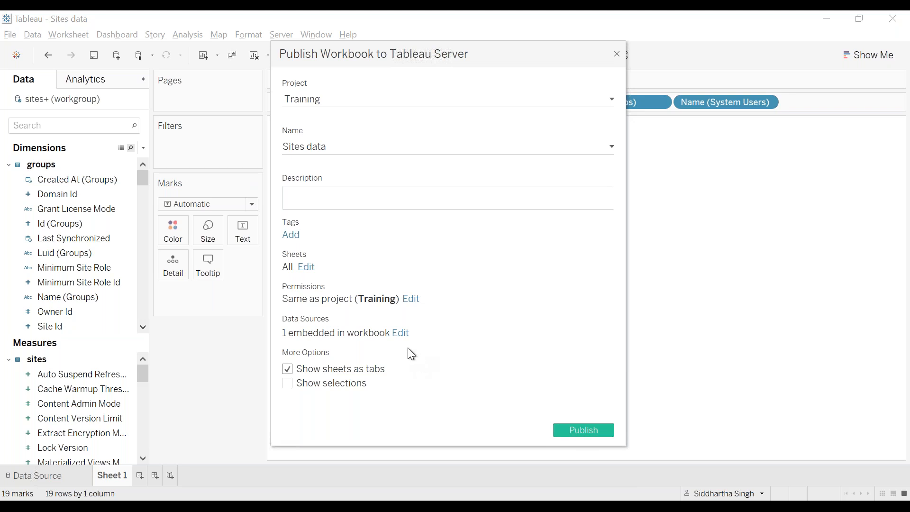
pyautogui.click(397, 334)
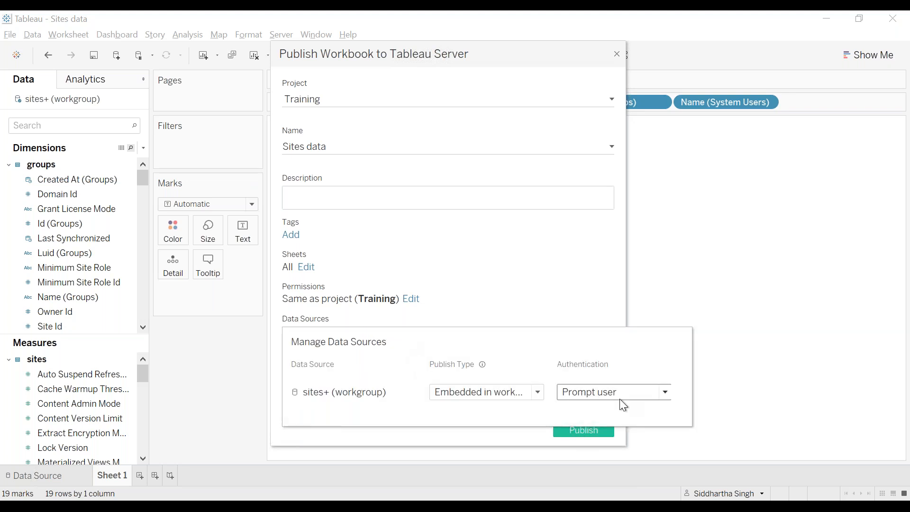
pyautogui.click(533, 393)
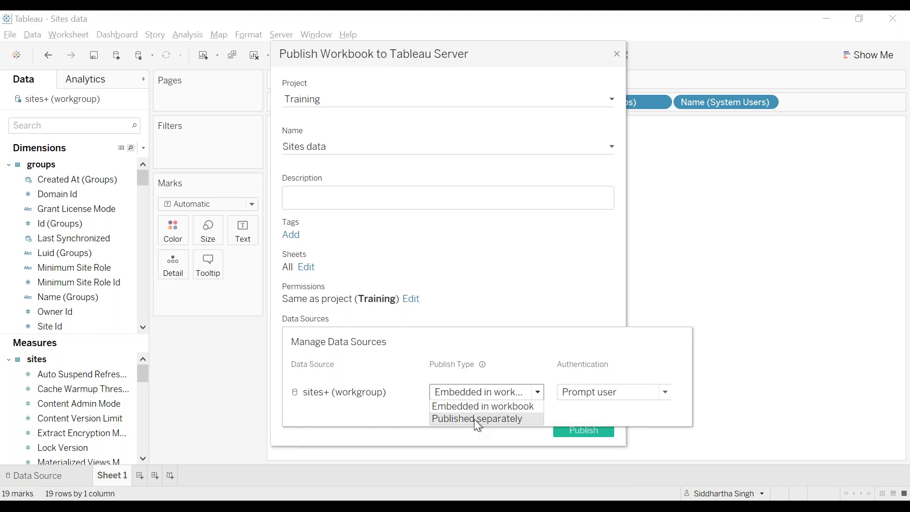
pyautogui.click(621, 391)
pyautogui.click(606, 415)
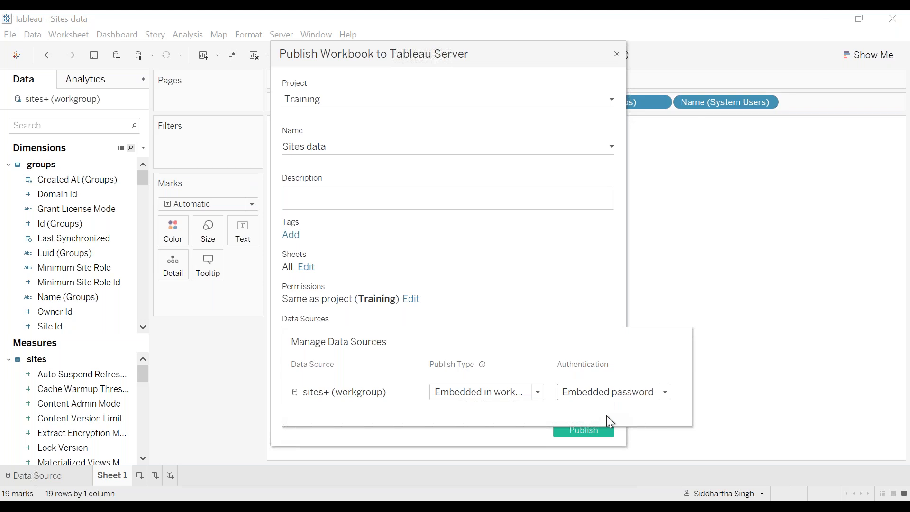
pyautogui.click(505, 390)
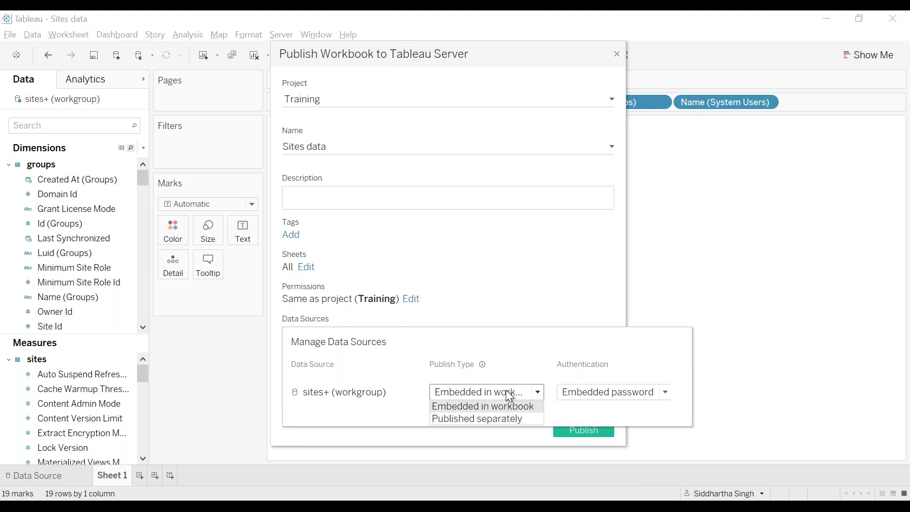
pyautogui.click(483, 421)
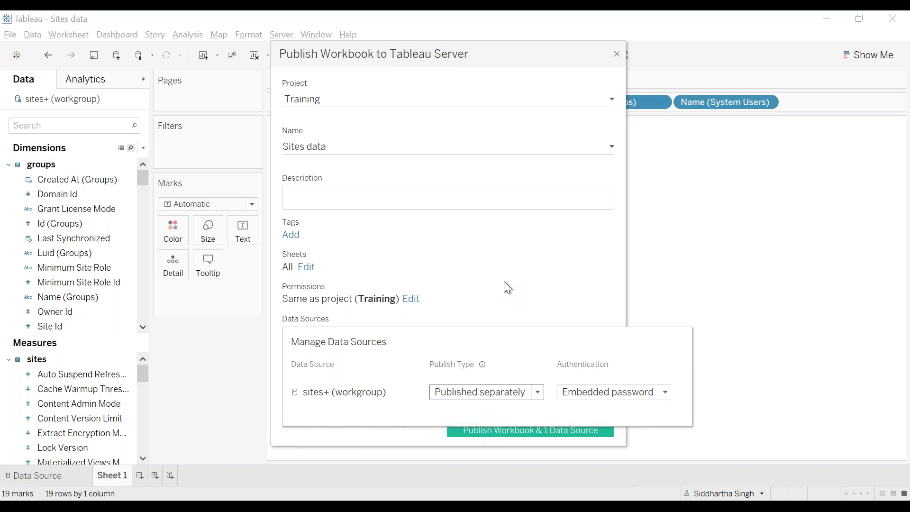
pyautogui.click(504, 282)
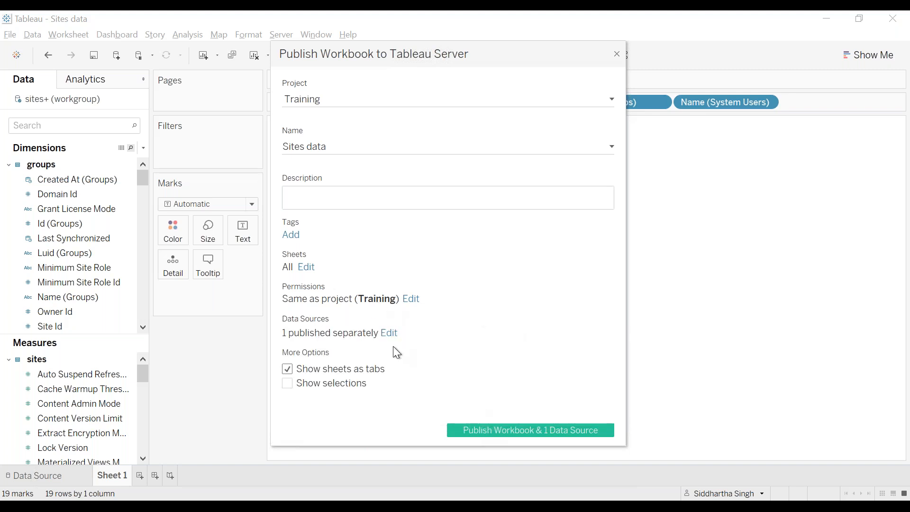
# Recheck the data source settings and publish Sites data to the Training project.
pyautogui.click(392, 334)
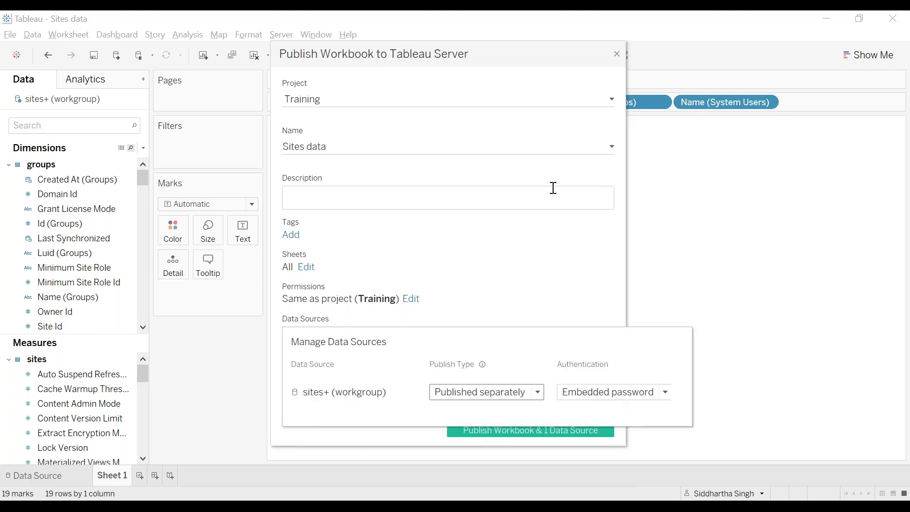
pyautogui.click(545, 260)
pyautogui.click(528, 430)
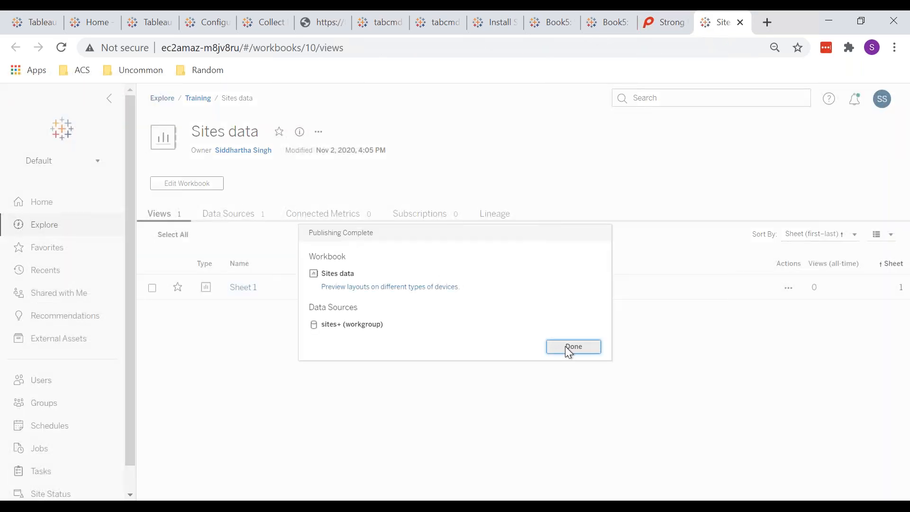
# Close the Publishing Complete summary and view the Sites data workbook's Data Sources tab.
pyautogui.click(566, 348)
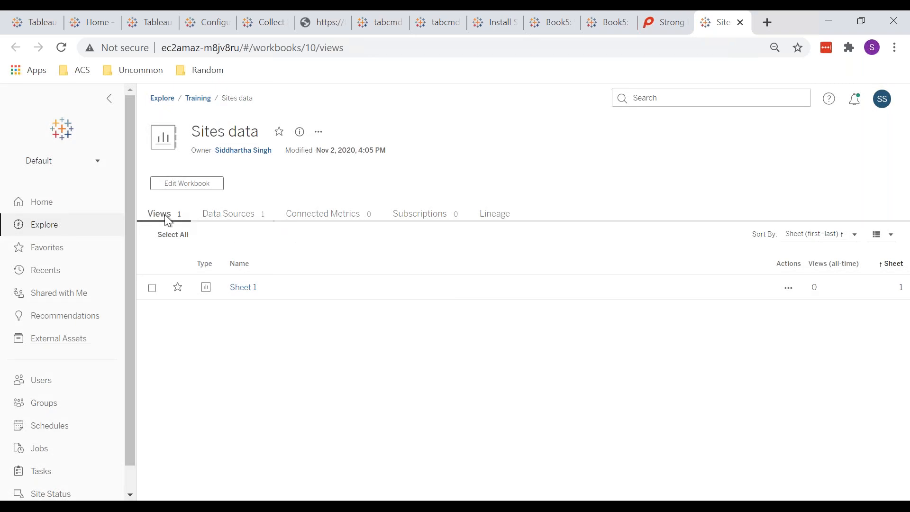
pyautogui.click(214, 215)
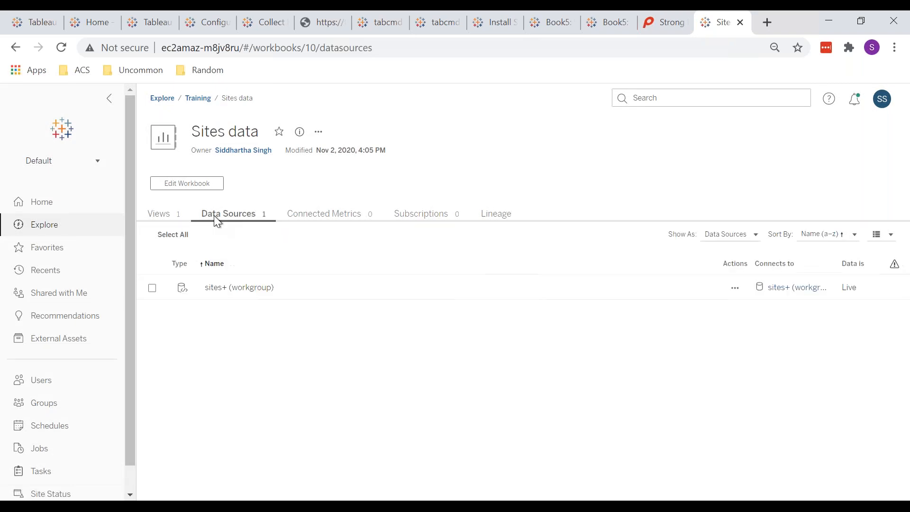
# Check sites+ (workgroup)'s Live/Extract options, keep it Live, and return to Sites data.
pyautogui.click(789, 288)
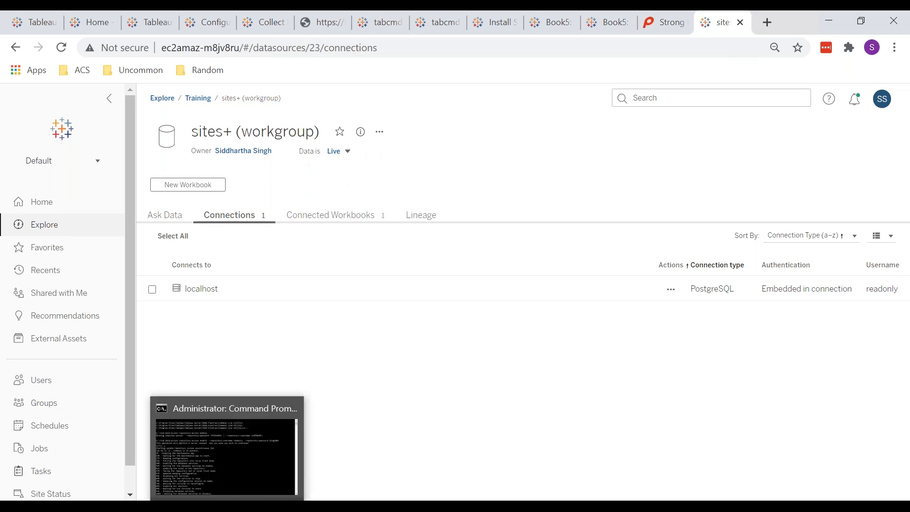
pyautogui.moveTo(265, 465)
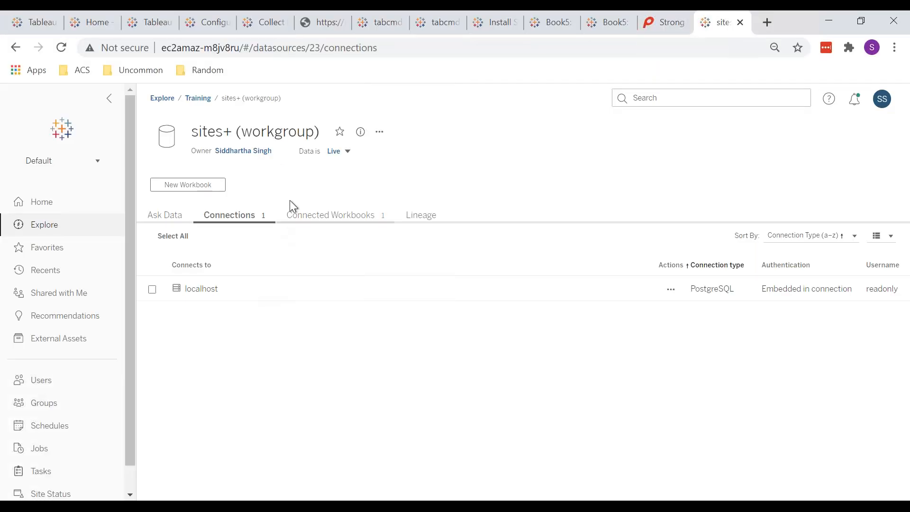
pyautogui.click(337, 153)
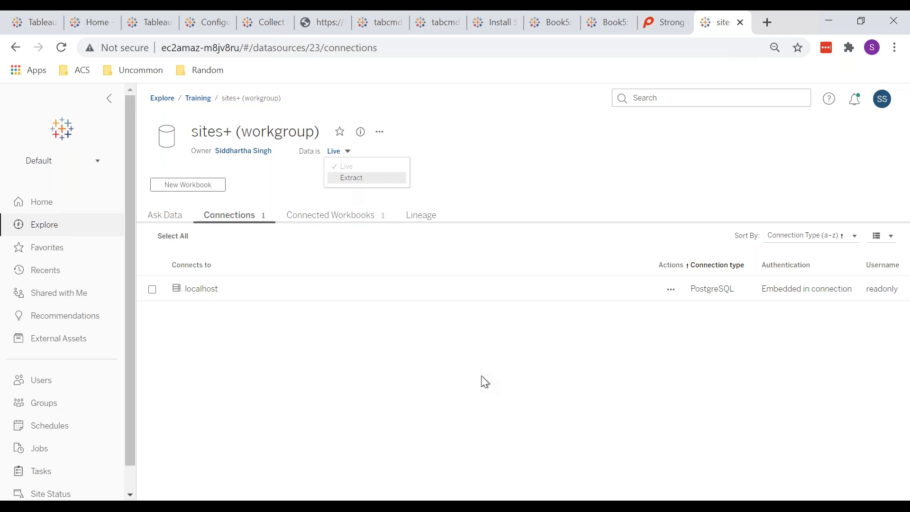
pyautogui.press('Escape')
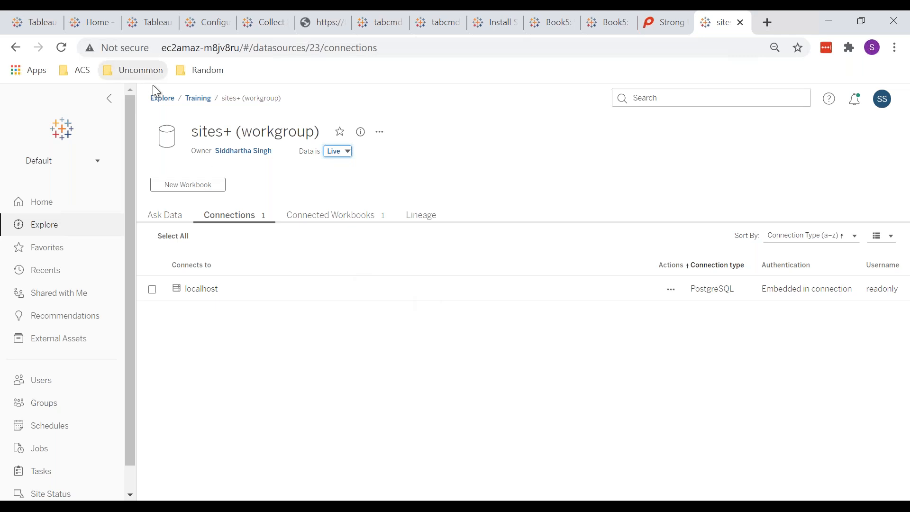
pyautogui.click(16, 47)
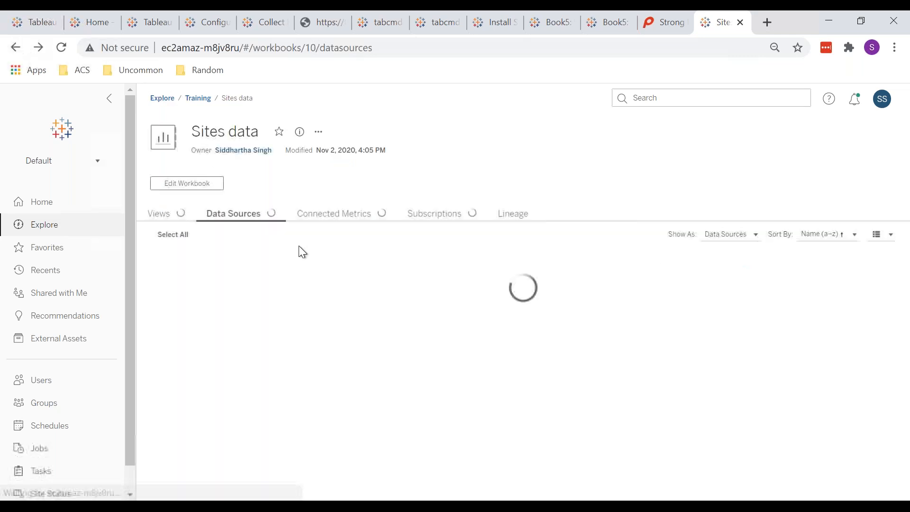
# Go from the workbook's Views to Data Sources and open sites+ (workgroup)'s connection page.
pyautogui.click(173, 213)
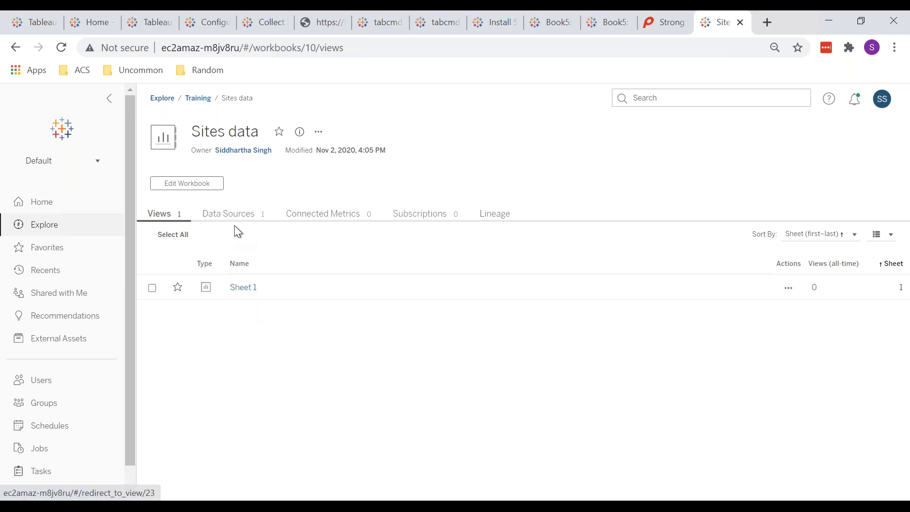
pyautogui.click(227, 212)
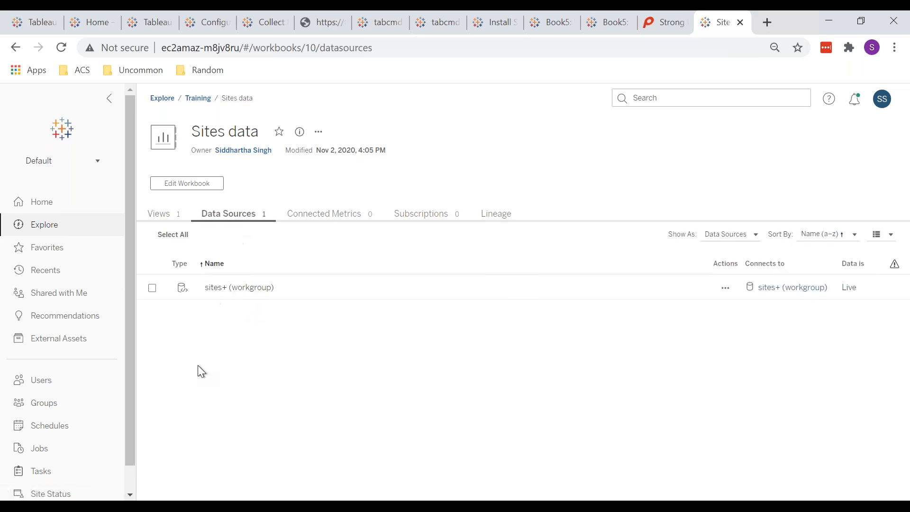
pyautogui.click(796, 287)
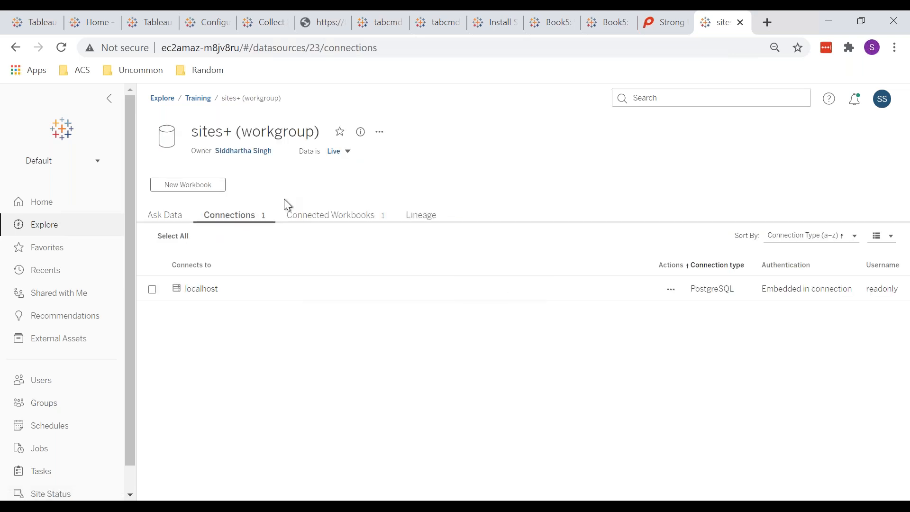
# Switch sites+ (workgroup) from Data is Live to Extract.
pyautogui.click(336, 151)
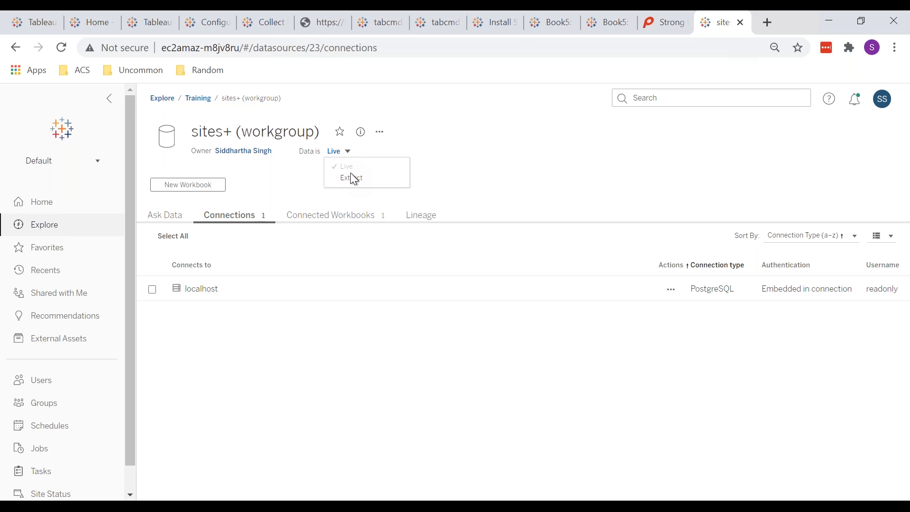
pyautogui.click(354, 177)
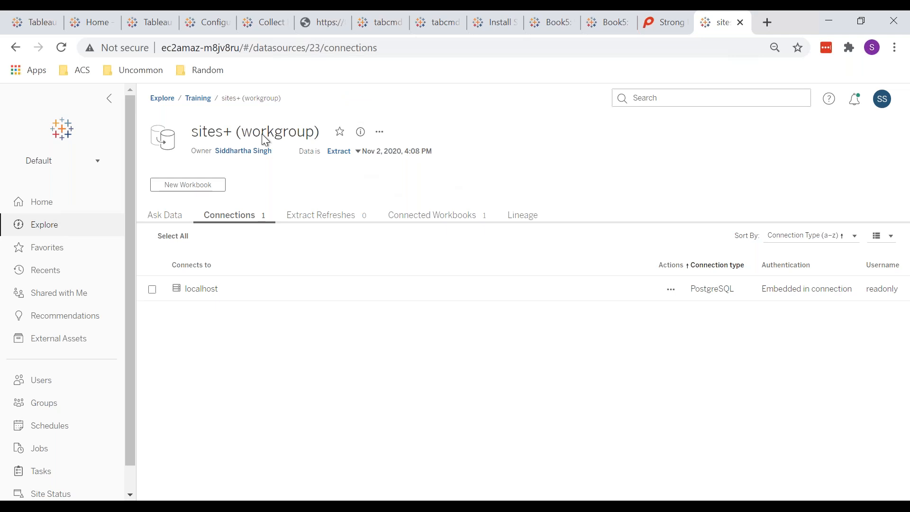
# Add a new extract refresh for sites+ (workgroup) on the Daily - 1pm schedule.
pyautogui.click(334, 221)
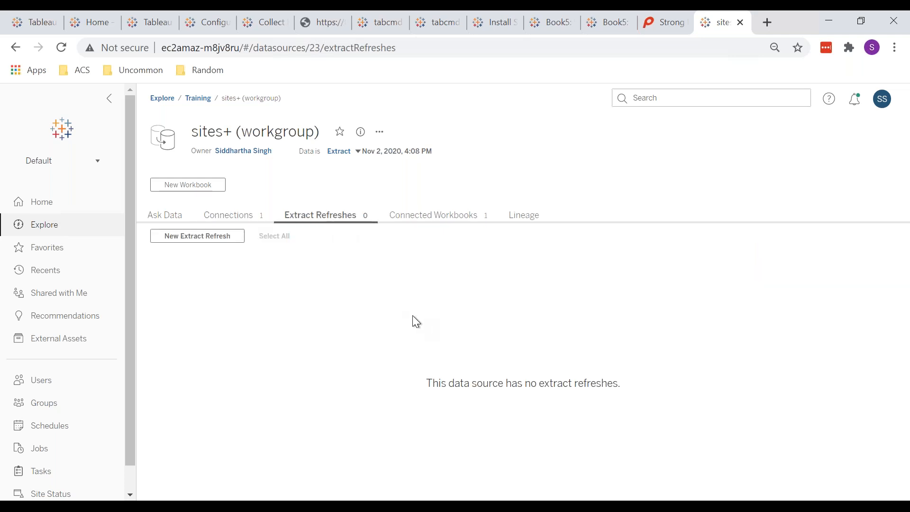
pyautogui.click(227, 236)
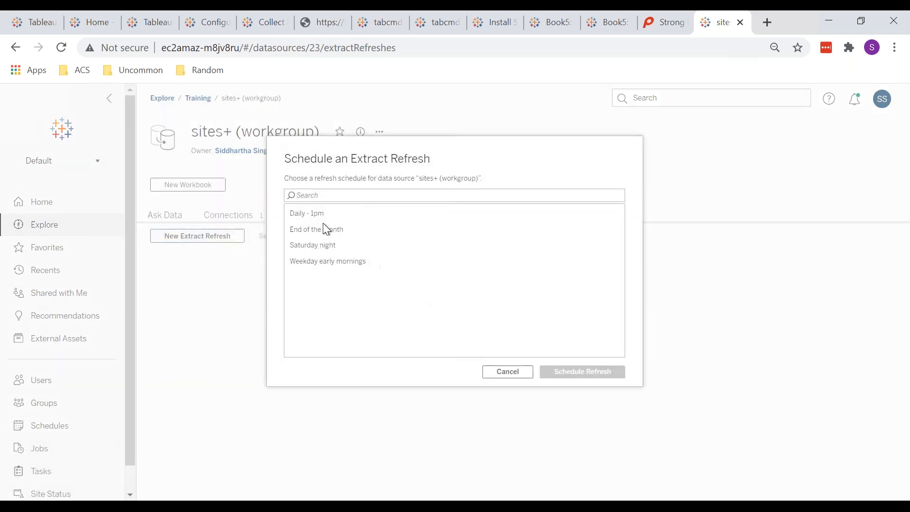
pyautogui.click(307, 213)
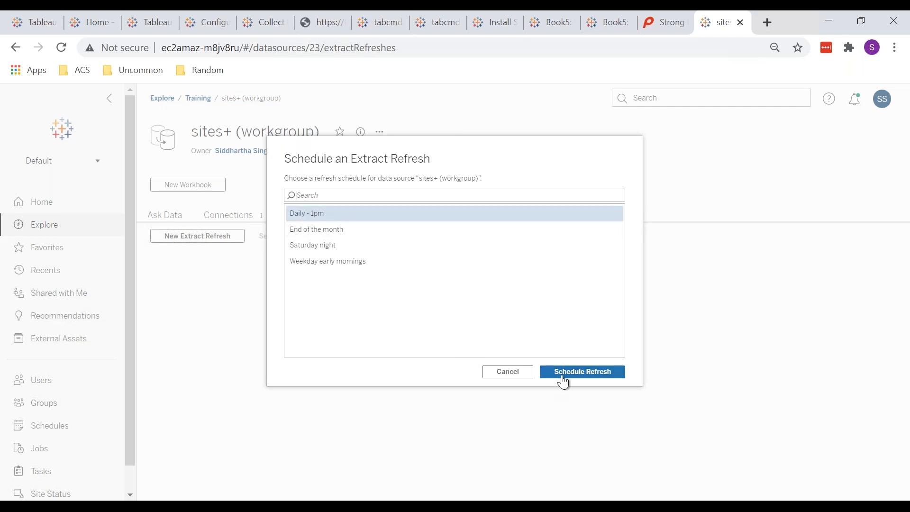
pyautogui.click(564, 375)
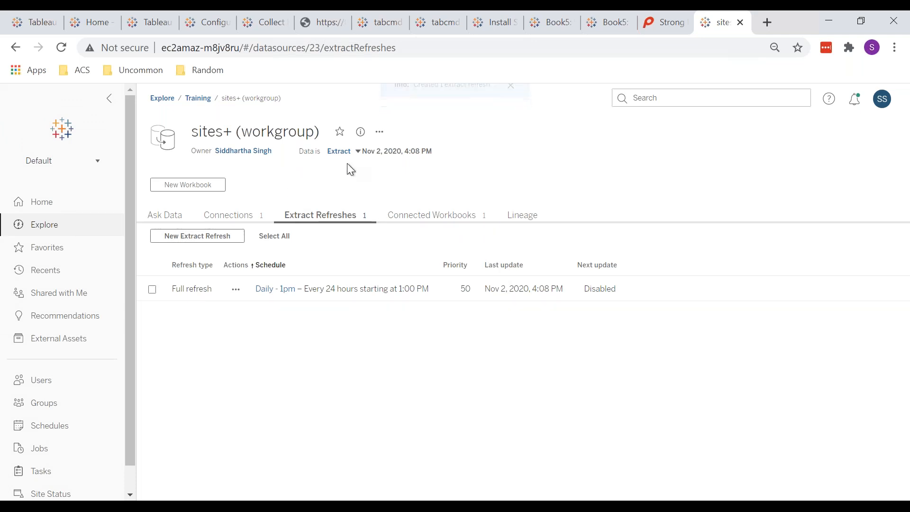
pyautogui.click(343, 152)
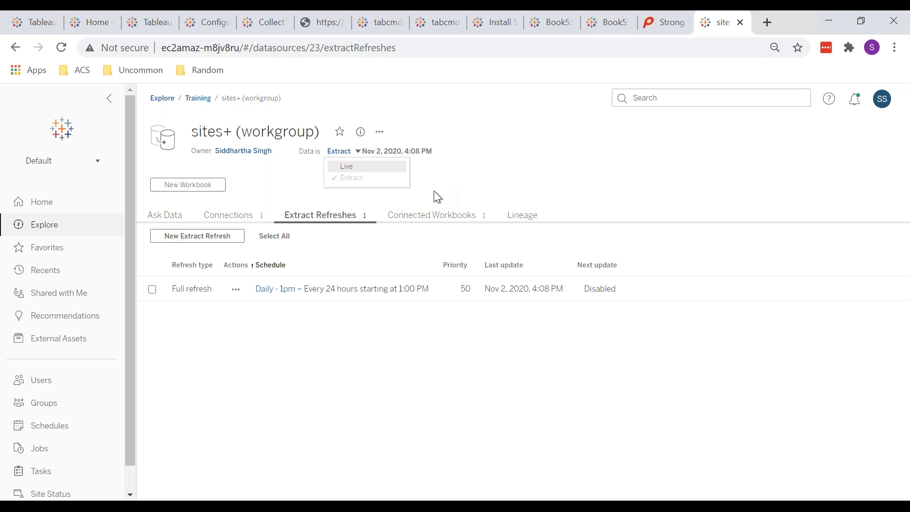
pyautogui.click(470, 167)
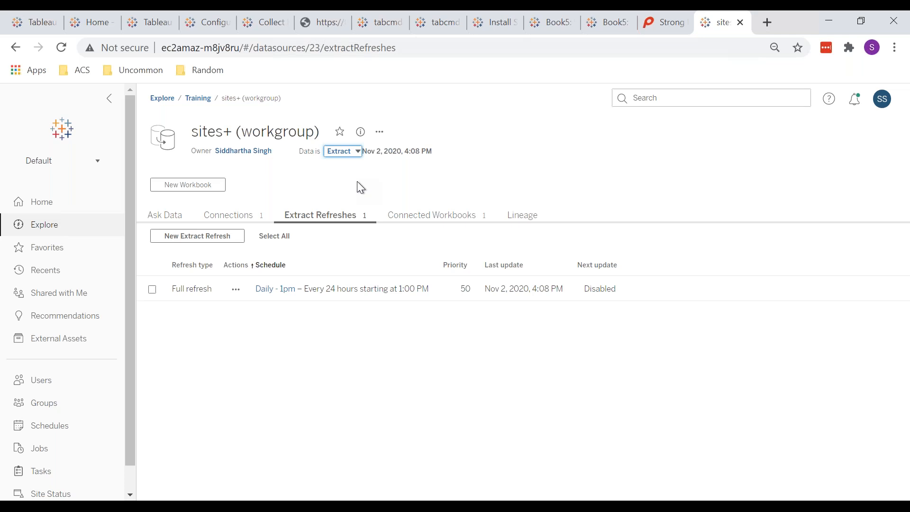
pyautogui.click(414, 158)
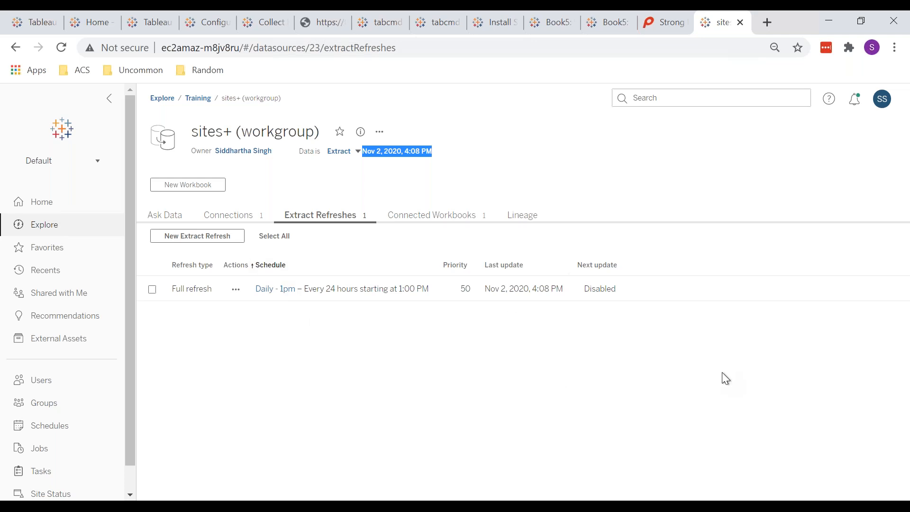
pyautogui.click(496, 167)
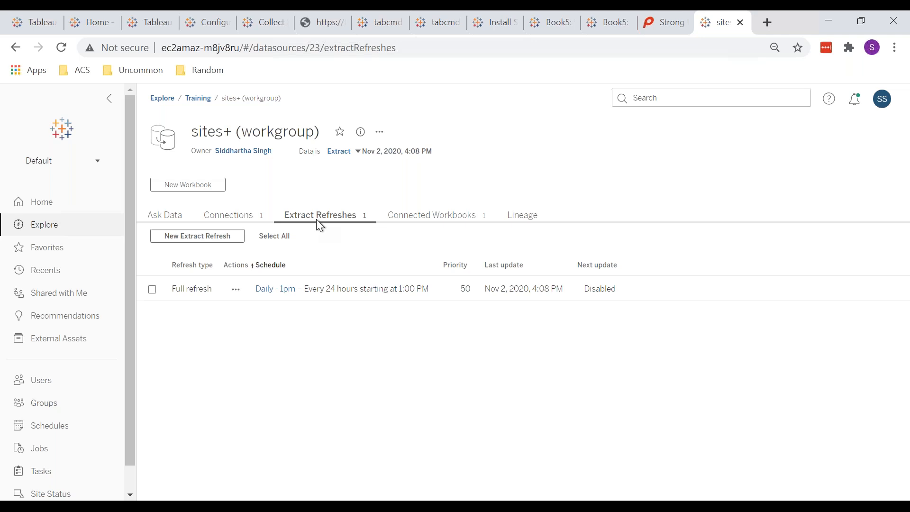
# Run an immediate Full Refresh of the sites+ (workgroup) extract and view the Jobs list.
pyautogui.click(382, 133)
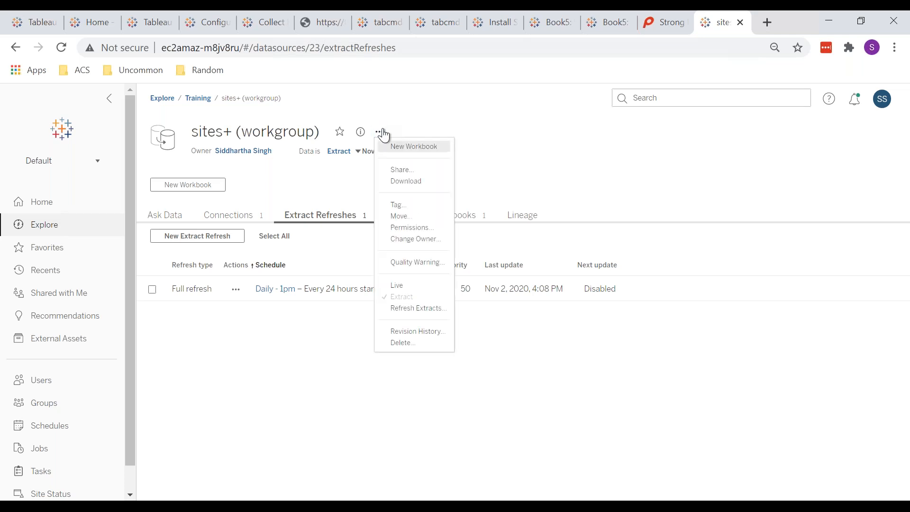
pyautogui.click(420, 309)
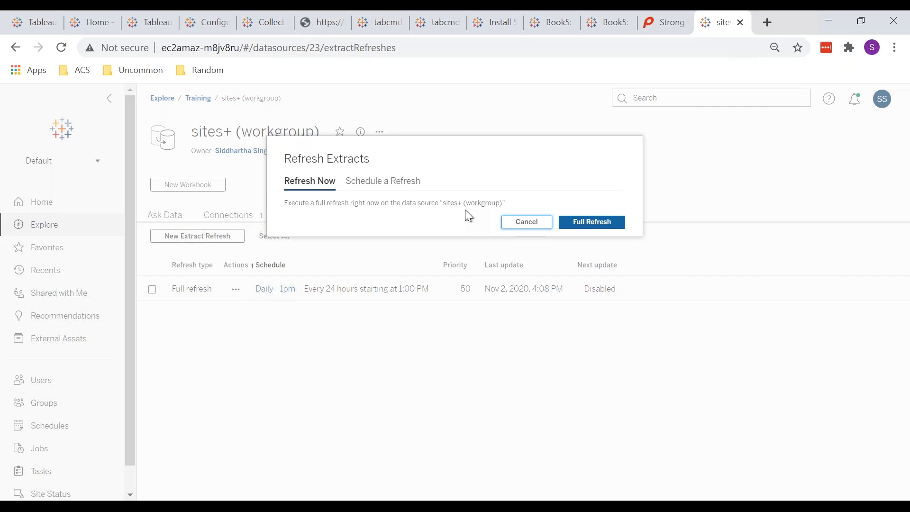
pyautogui.click(381, 184)
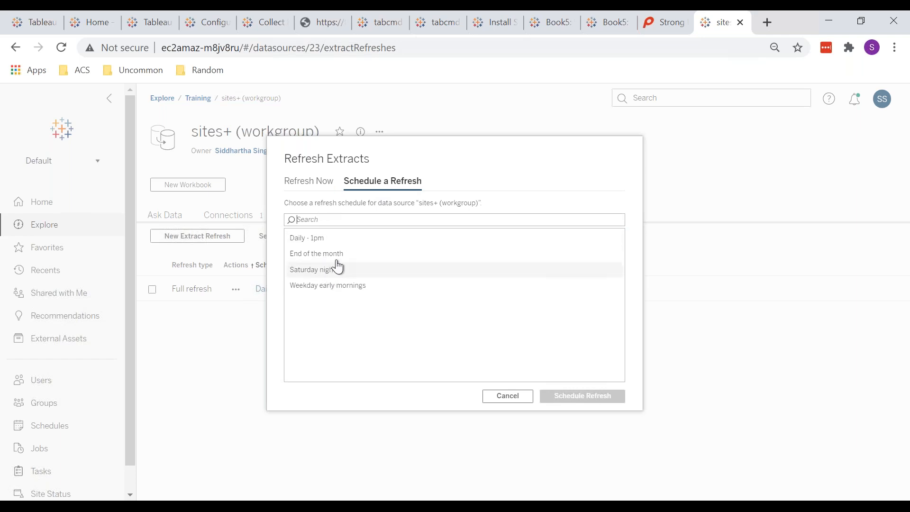
pyautogui.click(313, 186)
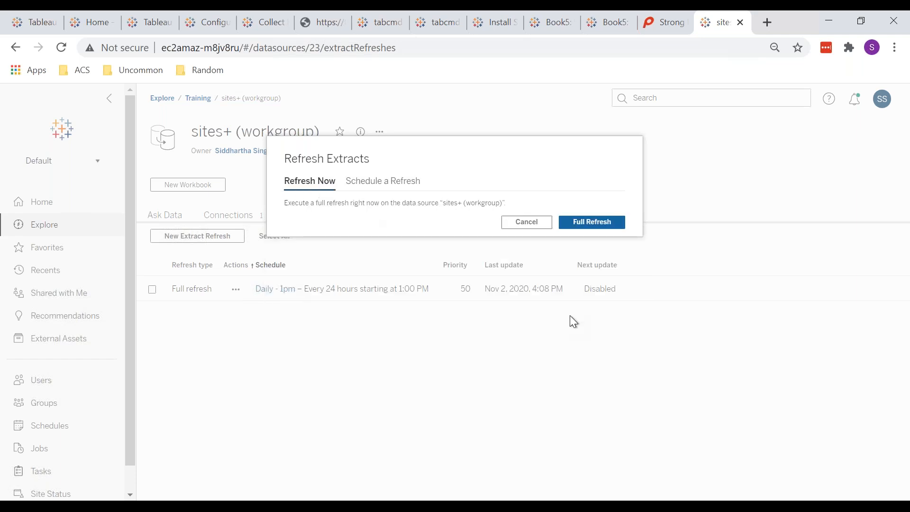
pyautogui.click(583, 216)
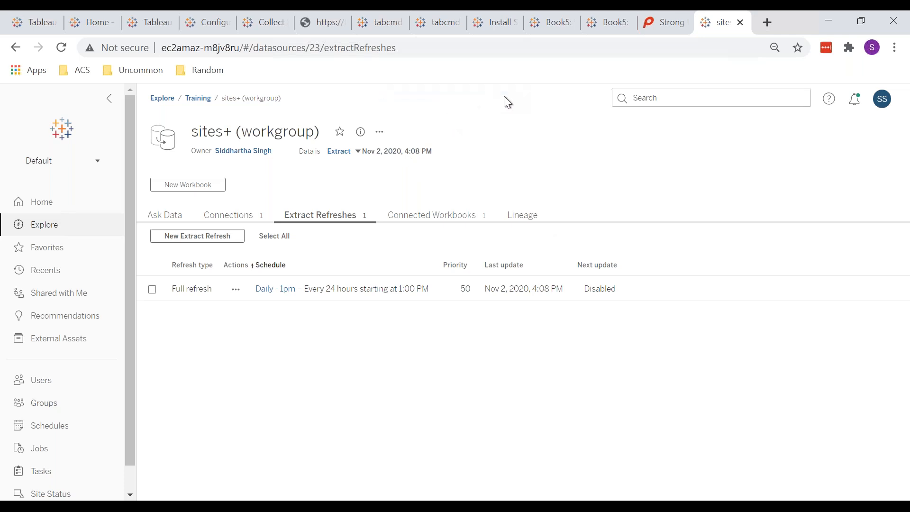
pyautogui.click(26, 449)
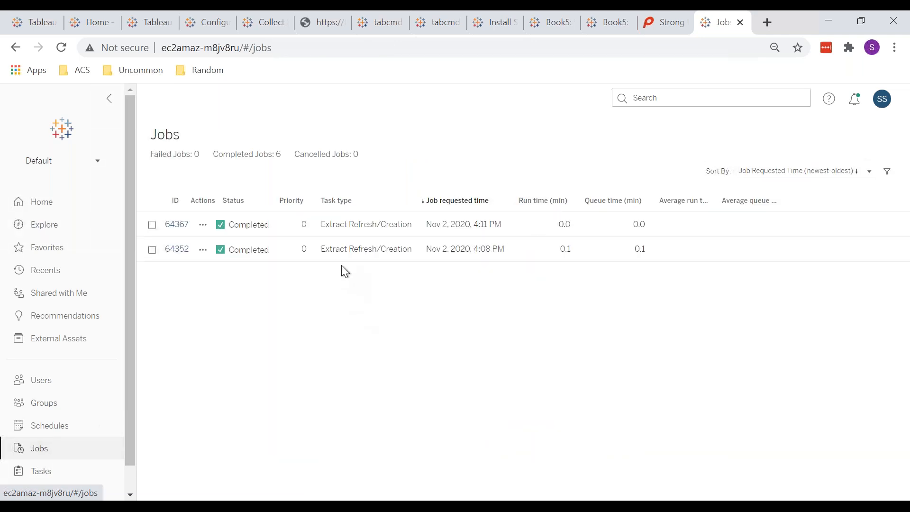
pyautogui.click(178, 225)
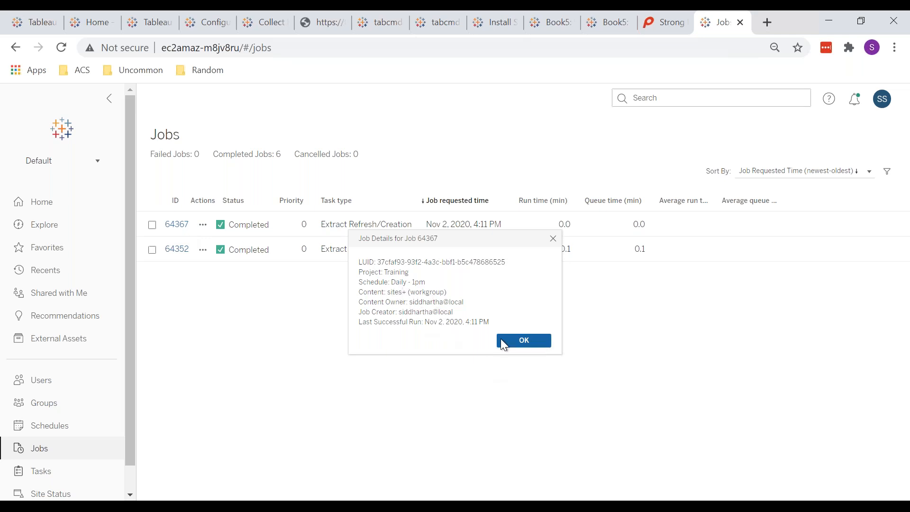
pyautogui.moveTo(372, 325); pyautogui.dragTo(448, 324)
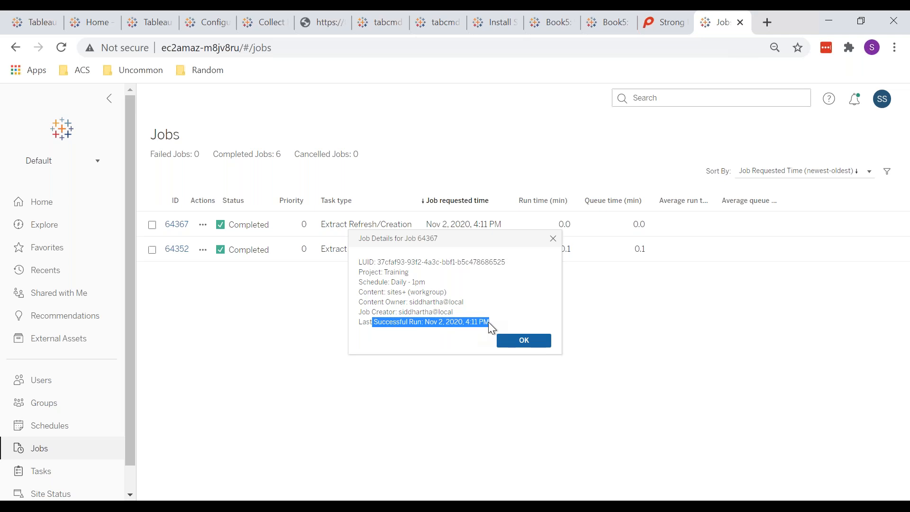
pyautogui.click(518, 342)
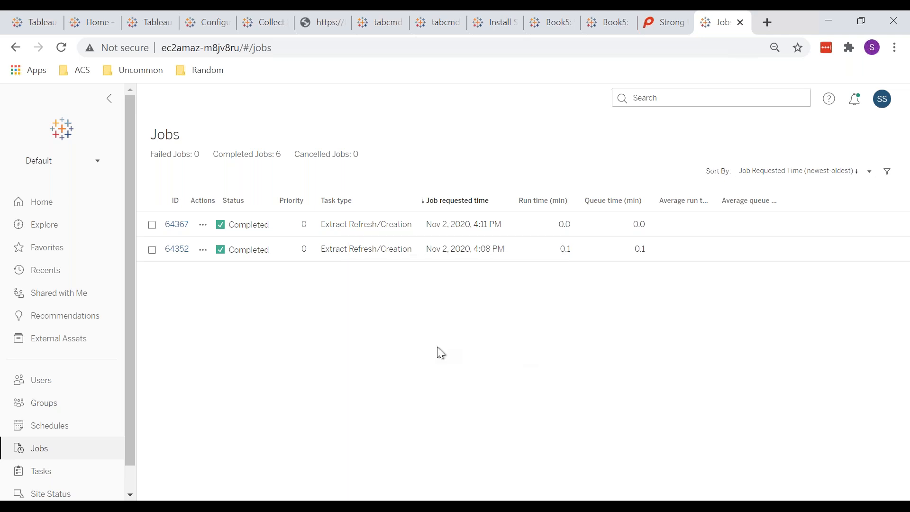
pyautogui.click(15, 48)
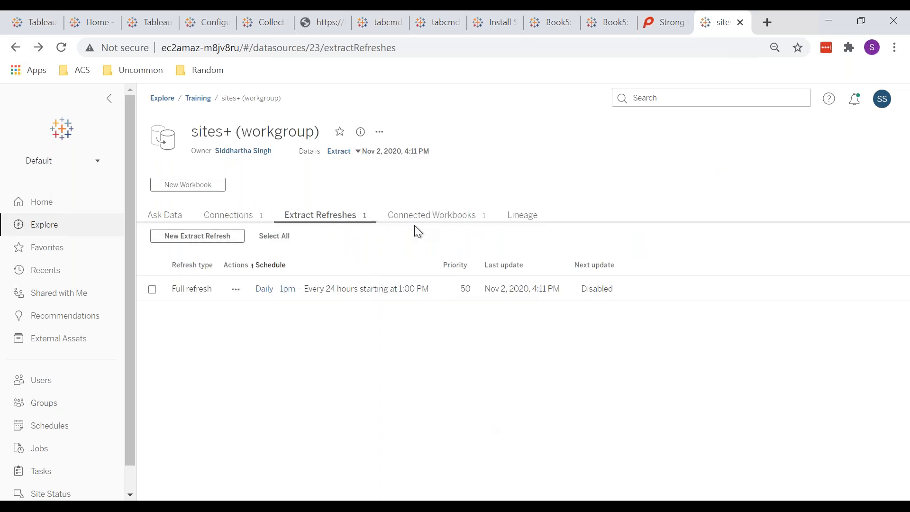
# Check the sites+ (workgroup) extract's Nov 2, 2020, 4:11 PM refresh date and its actions menu.
pyautogui.moveTo(439, 152); pyautogui.dragTo(363, 152)
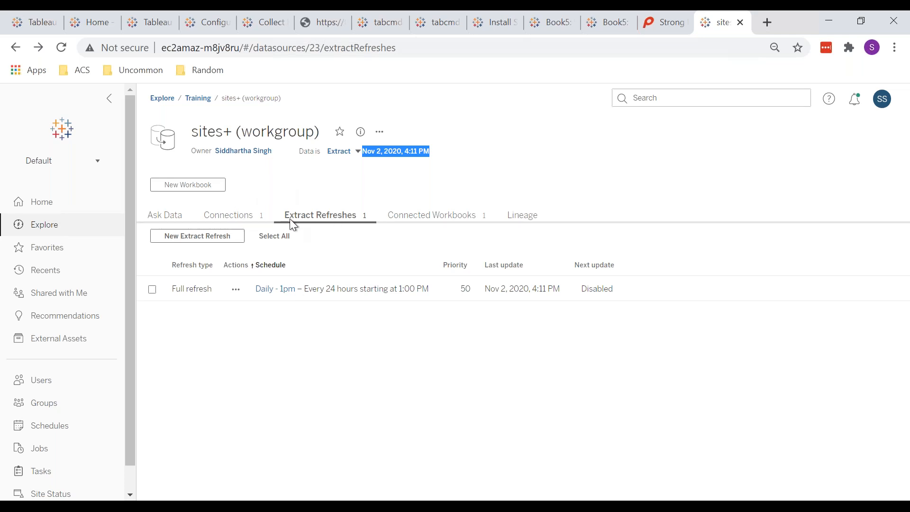
pyautogui.click(381, 132)
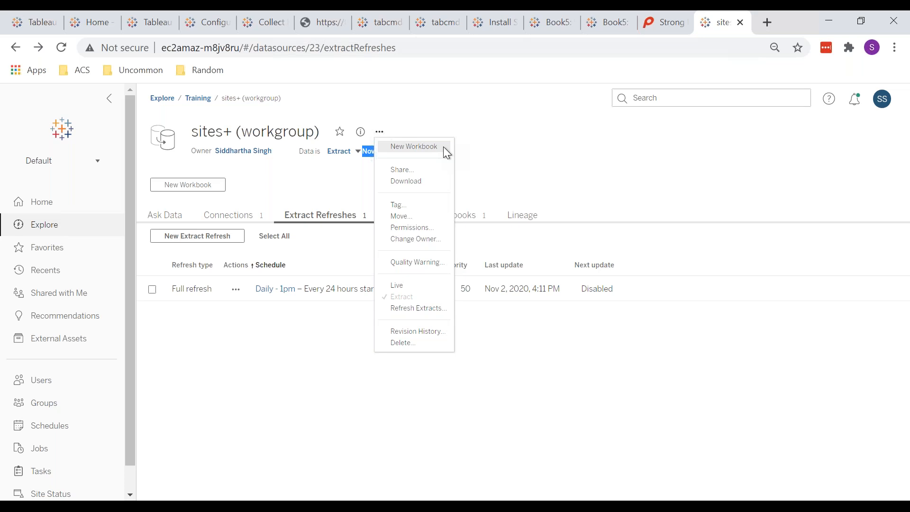
pyautogui.click(547, 156)
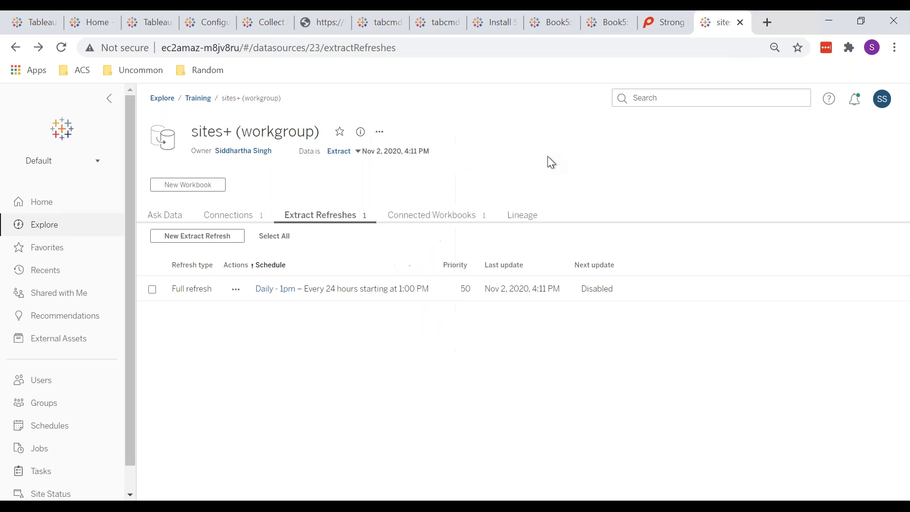
pyautogui.tripleClick(220, 131)
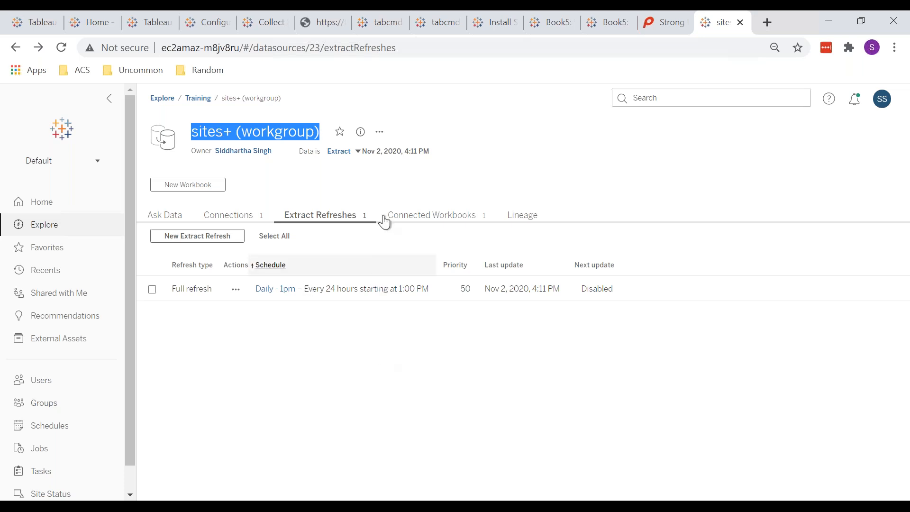
# Clear the title selection and open the sites+ (workgroup) more-actions menu.
pyautogui.click(301, 187)
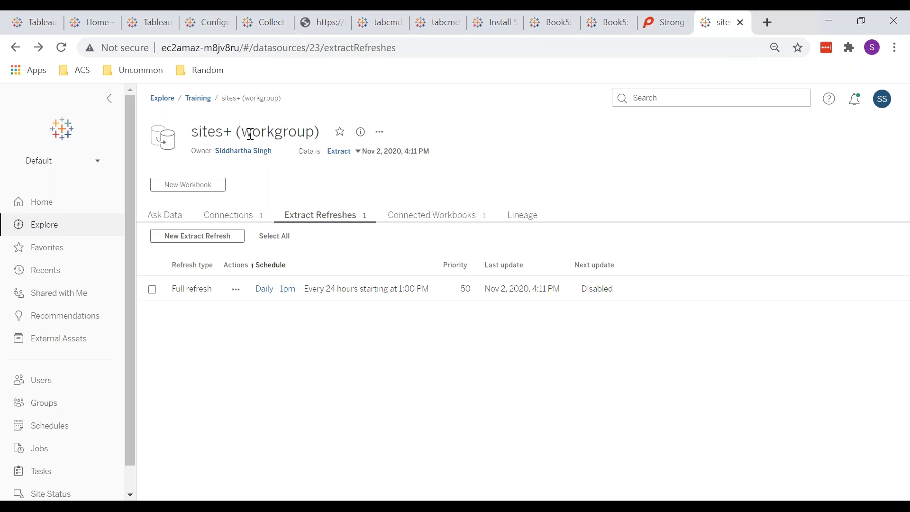
pyautogui.click(380, 132)
# Create a new workbook from sites+ (workgroup) and view its Data Source page.
pyautogui.click(410, 147)
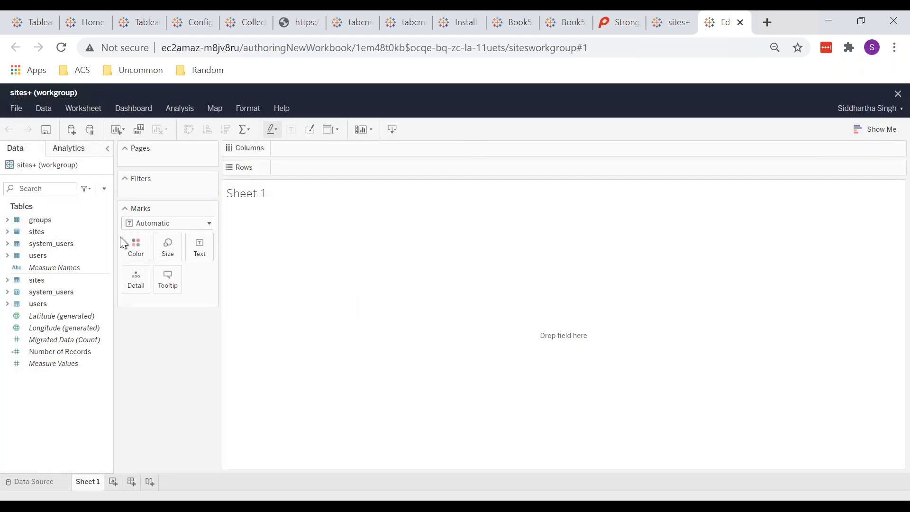
pyautogui.click(16, 109)
pyautogui.click(186, 379)
pyautogui.click(27, 481)
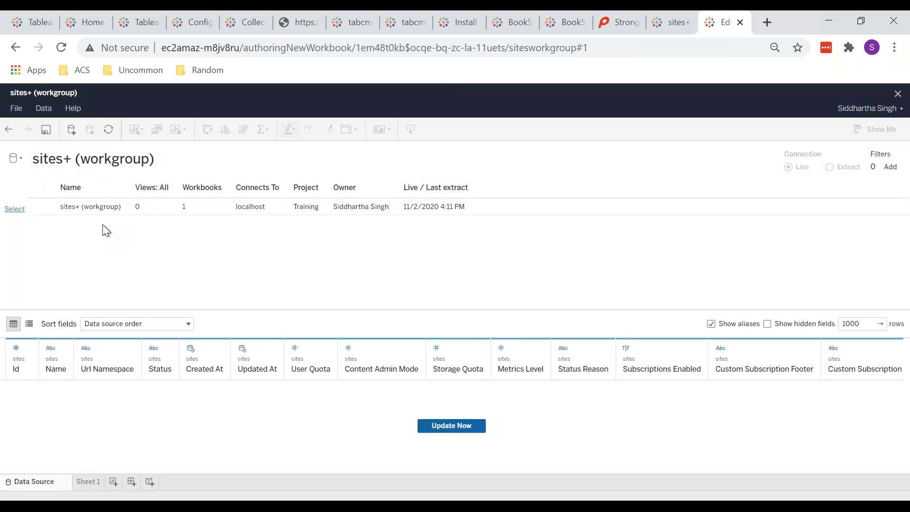
# Glance at the workbook's data source list, then go back to the empty Sheet 1.
pyautogui.click(18, 160)
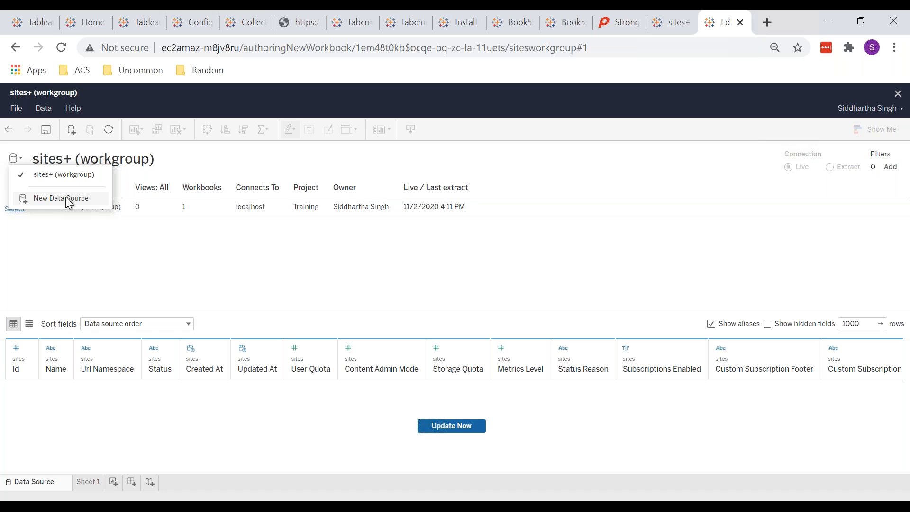
pyautogui.click(239, 260)
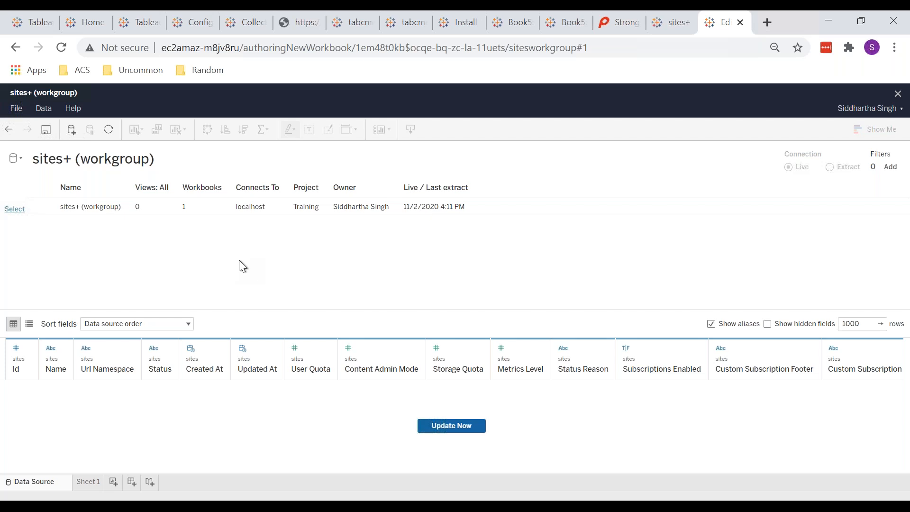
pyautogui.click(90, 481)
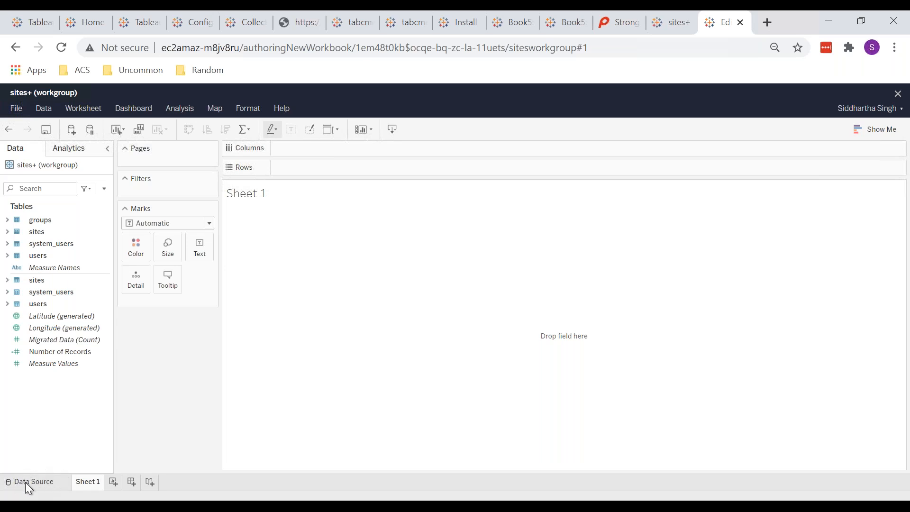
pyautogui.click(26, 484)
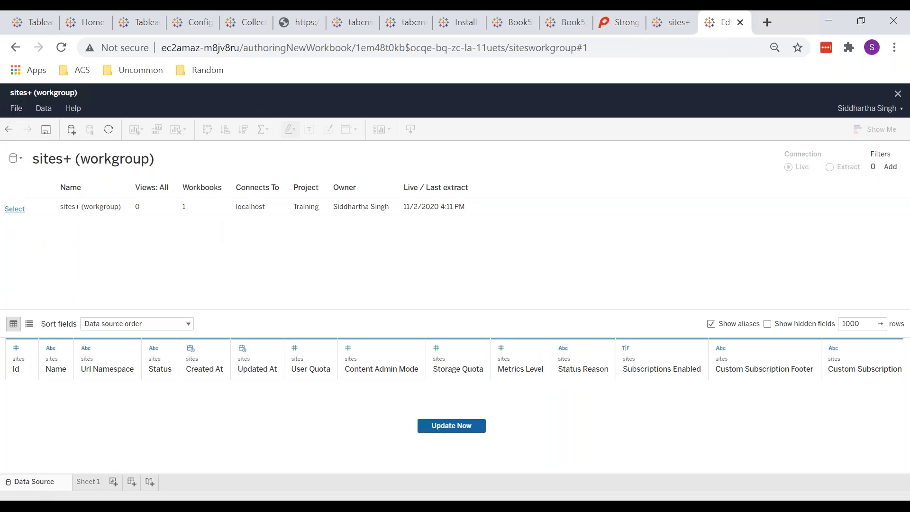
pyautogui.click(16, 158)
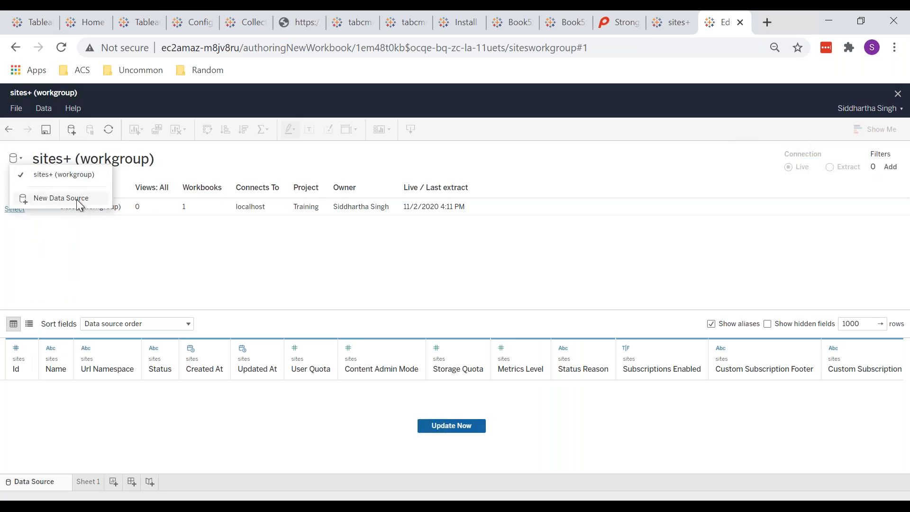
pyautogui.click(184, 280)
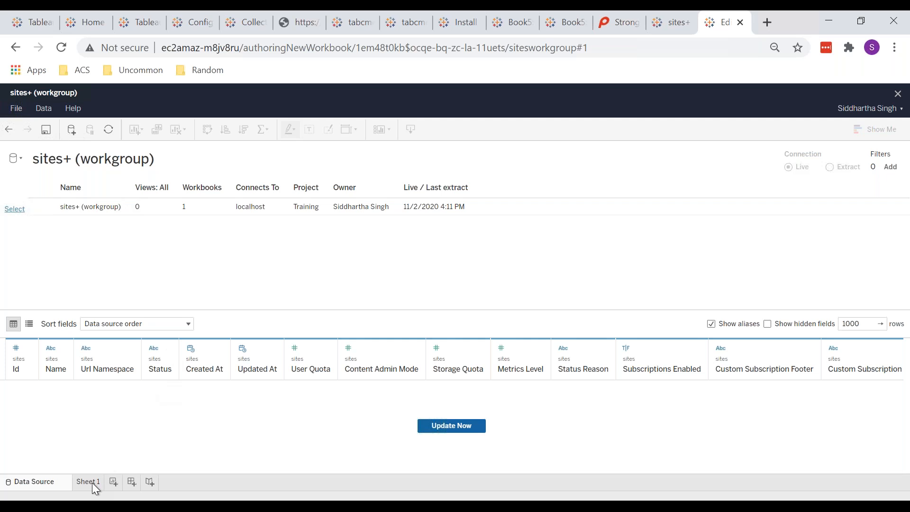
pyautogui.click(898, 170)
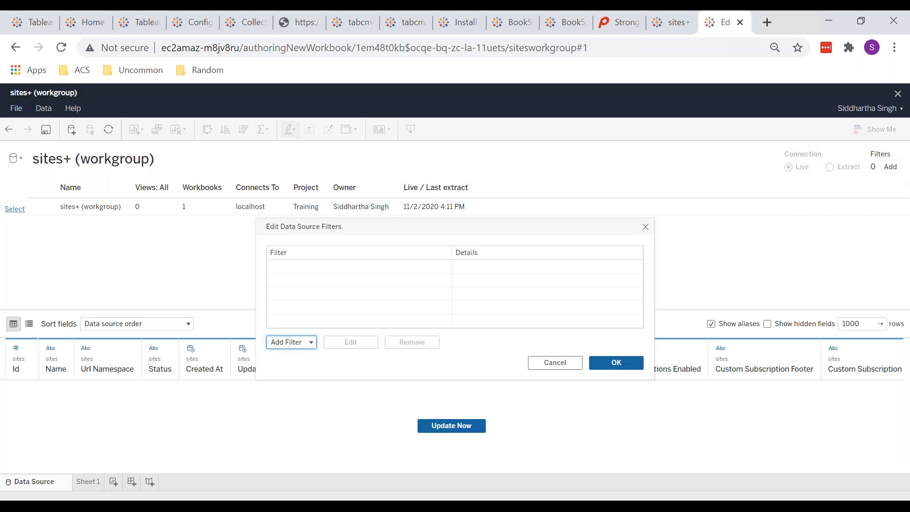
pyautogui.click(645, 227)
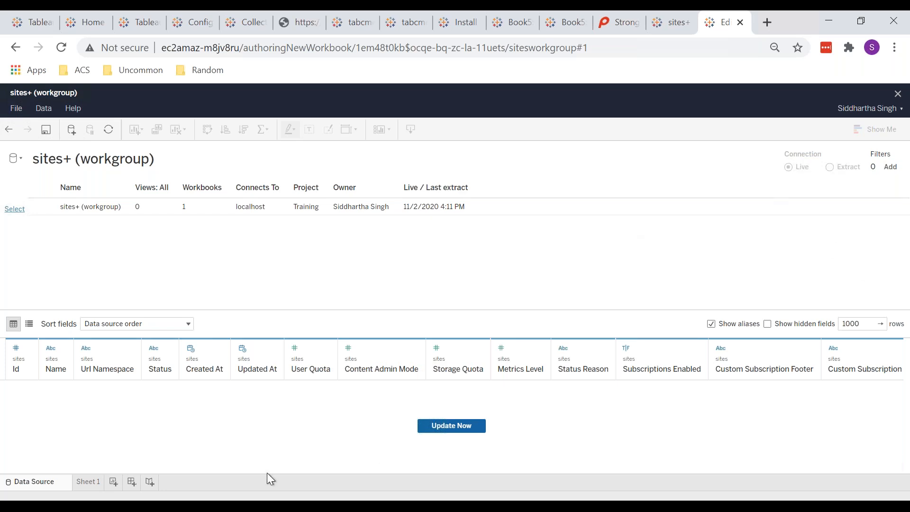
pyautogui.click(86, 482)
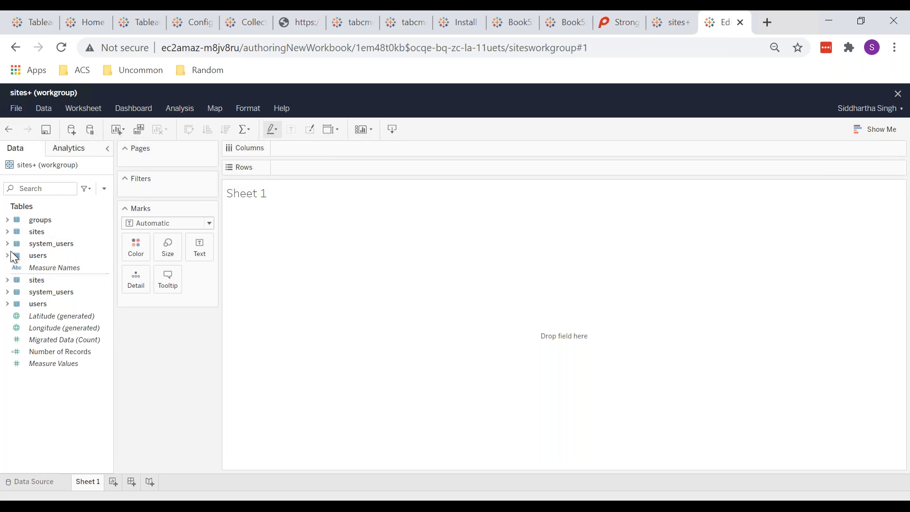
# Search 'name' and put site Name, Name (Groups) and Name (System Users) on Rows.
pyautogui.click(49, 185)
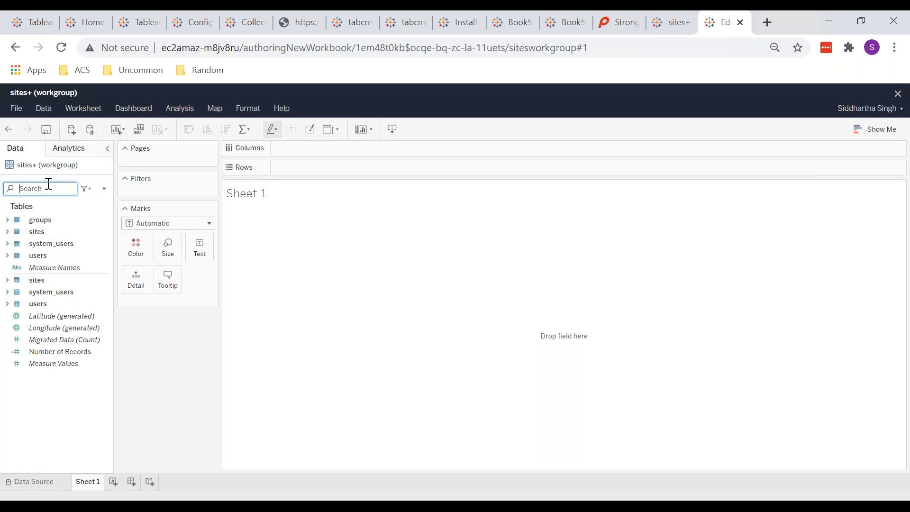
pyautogui.write('name')
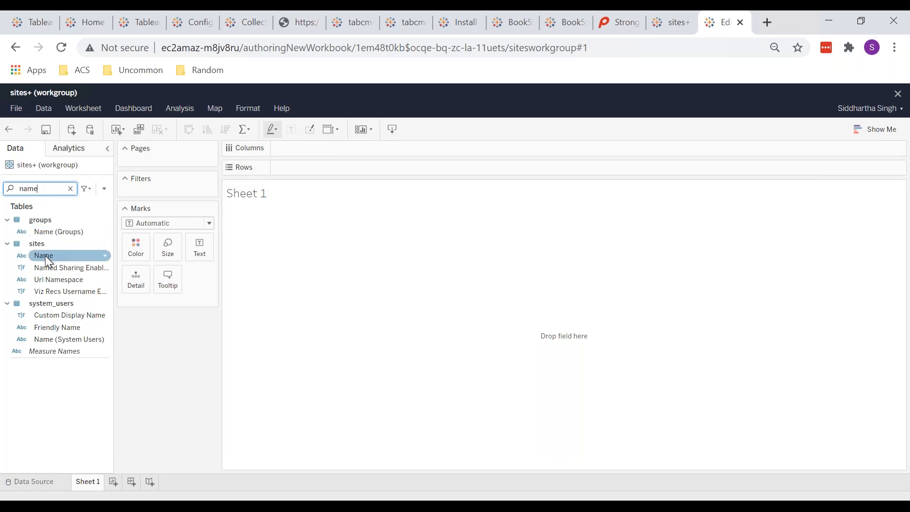
pyautogui.doubleClick(50, 257)
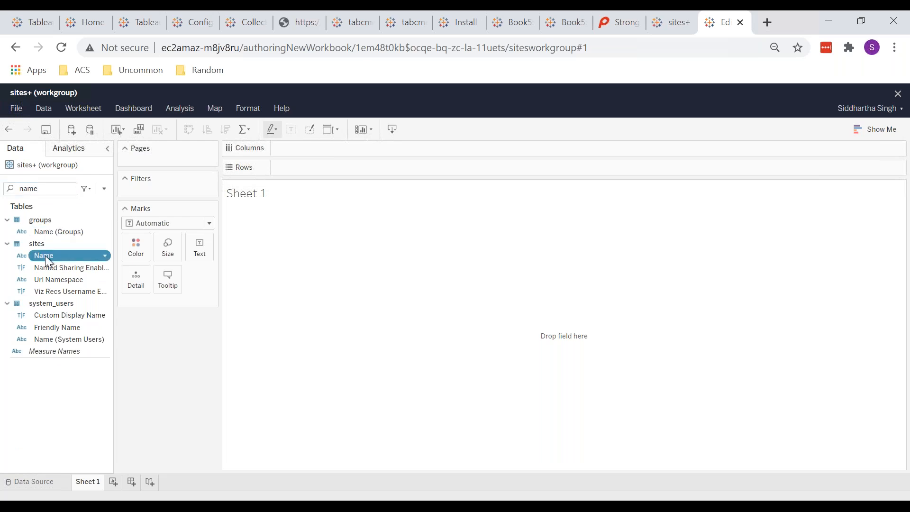
pyautogui.doubleClick(58, 232)
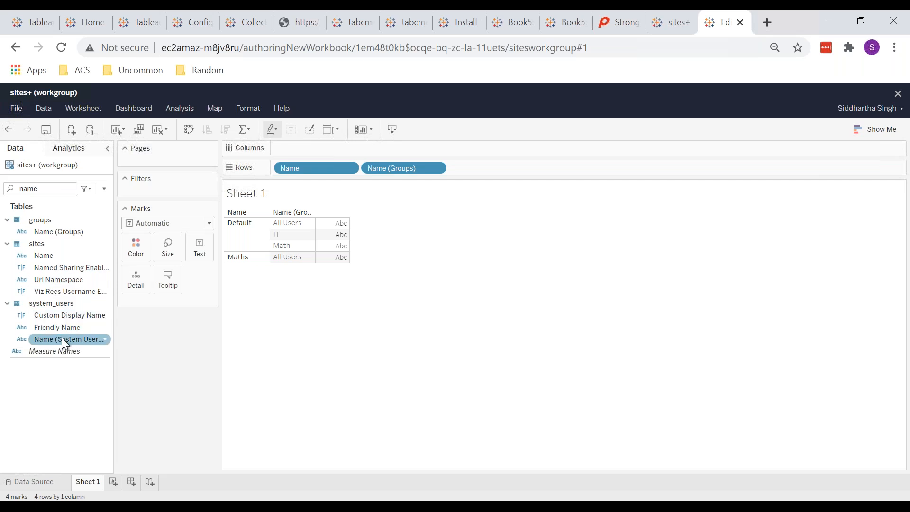
pyautogui.moveTo(61, 338)
pyautogui.mouseDown()
pyautogui.moveTo(339, 158)
pyautogui.moveTo(479, 169)
pyautogui.mouseUp()
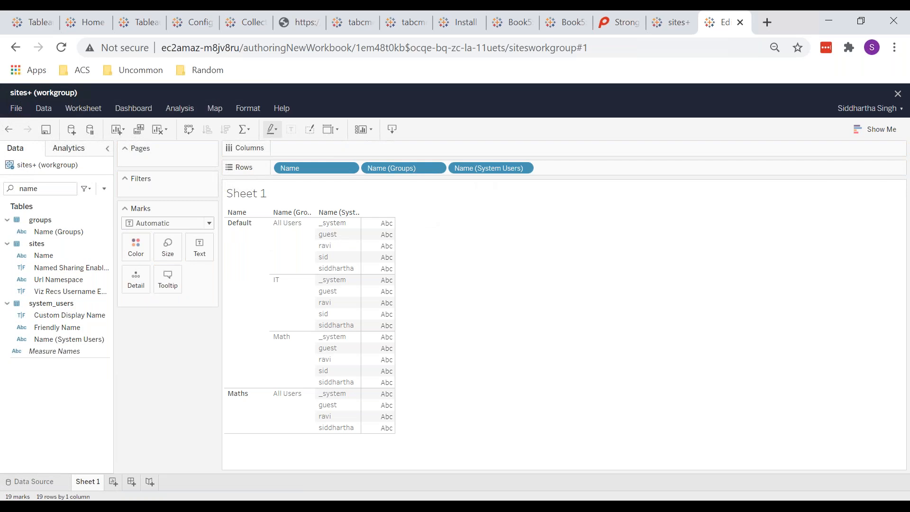
pyautogui.click(16, 111)
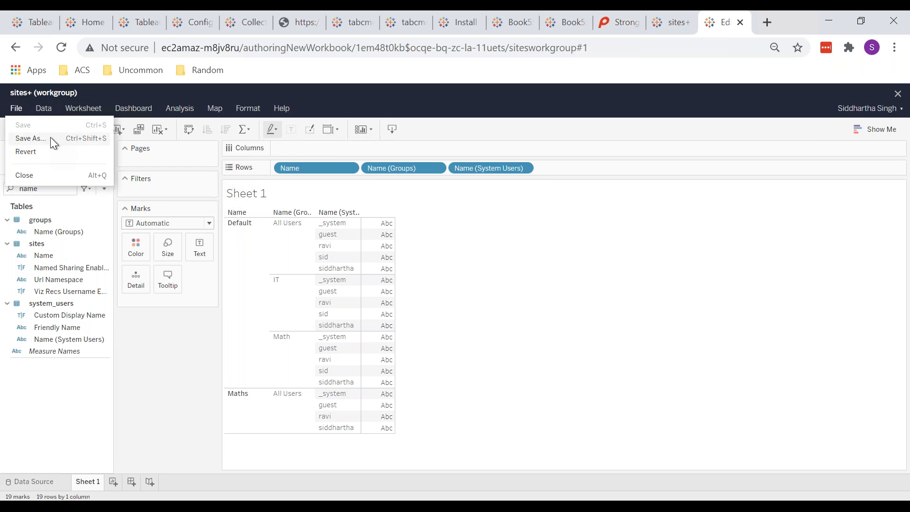
# Save the workbook as 'Ravi Test' in Training with the data source password embedded.
pyautogui.click(50, 137)
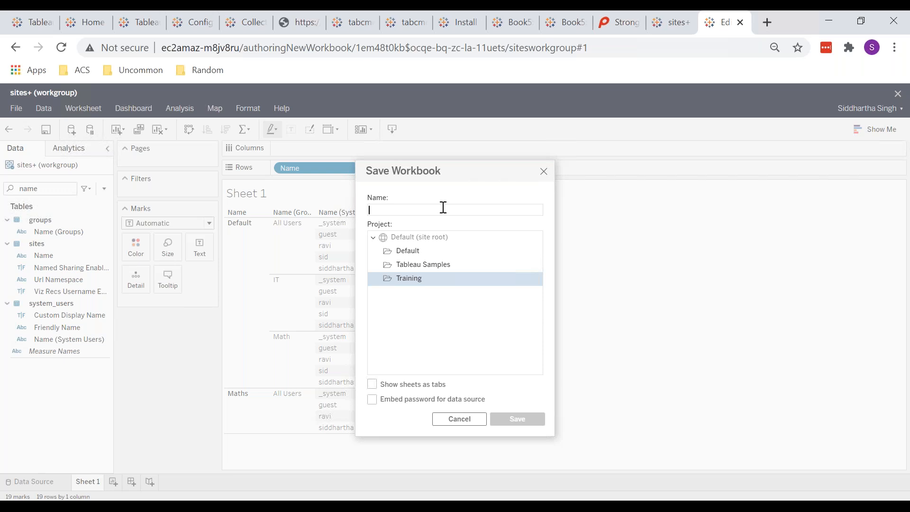
pyautogui.write('Ravi')
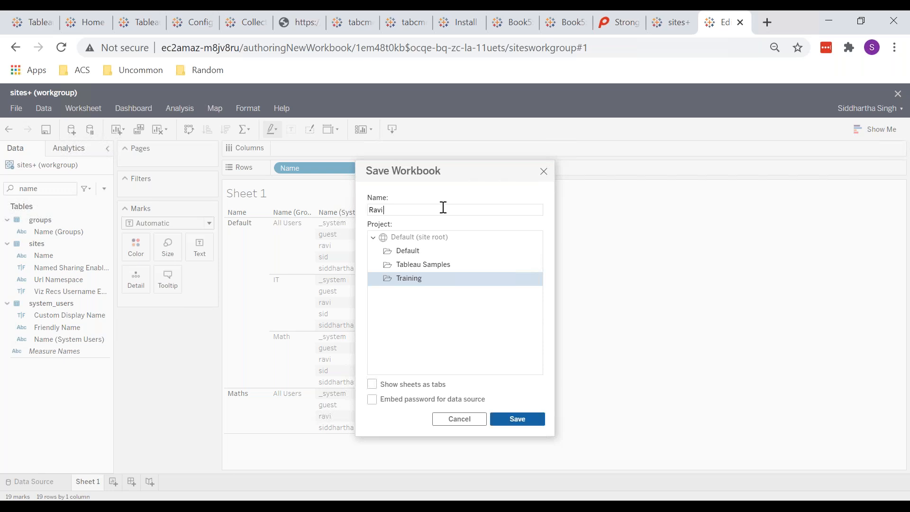
pyautogui.write(' Test')
pyautogui.click(372, 400)
pyautogui.click(519, 420)
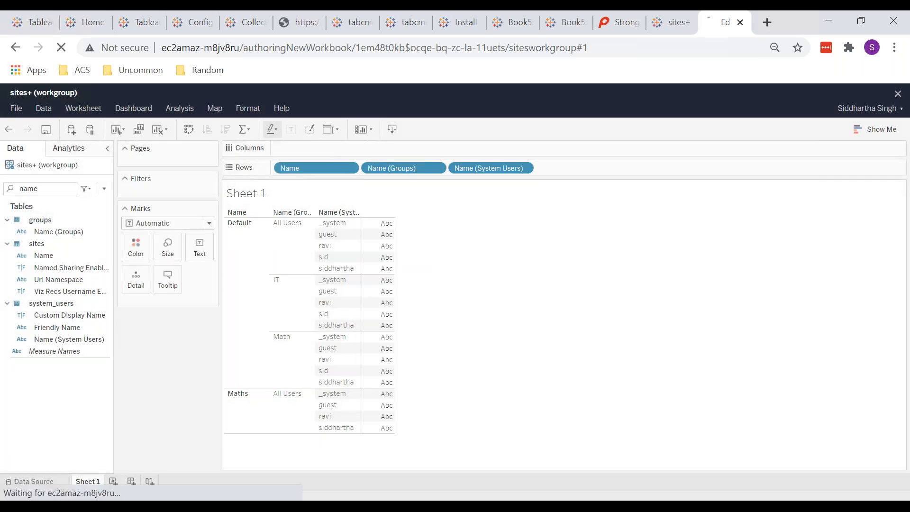
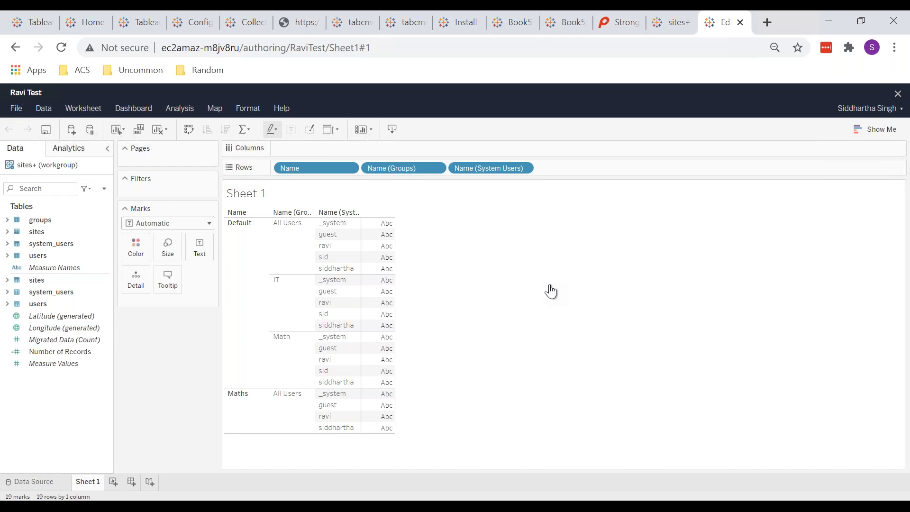
# Exit web authoring and open Training > Ravi Test > Sheet 1, the sites-groups-users table.
pyautogui.click(15, 113)
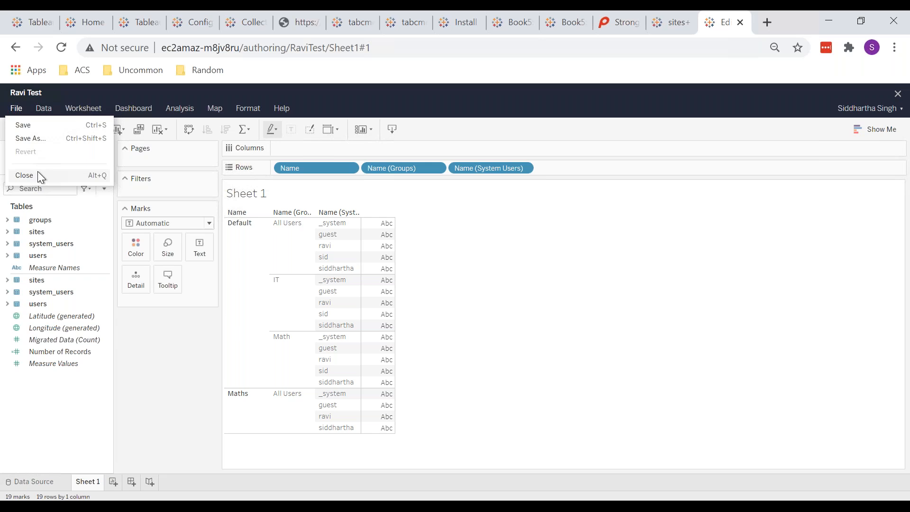
pyautogui.click(38, 171)
pyautogui.click(42, 225)
pyautogui.click(244, 269)
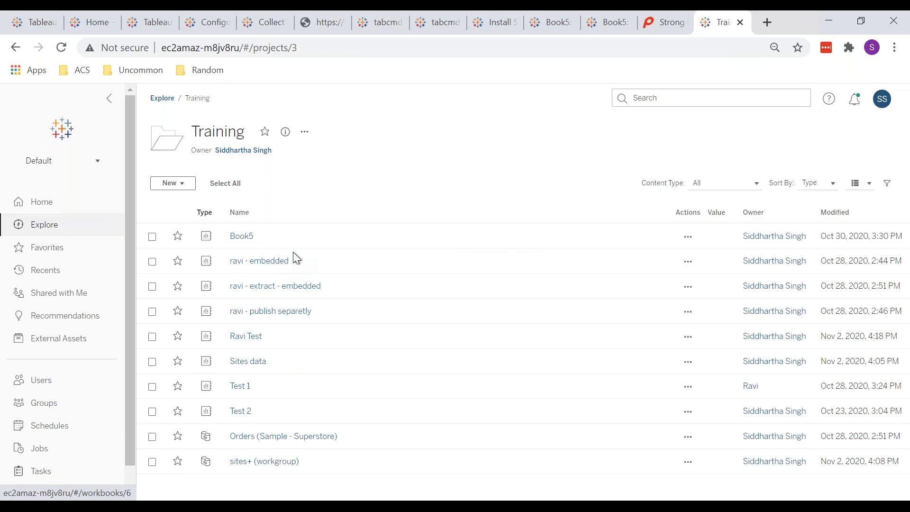
pyautogui.click(246, 337)
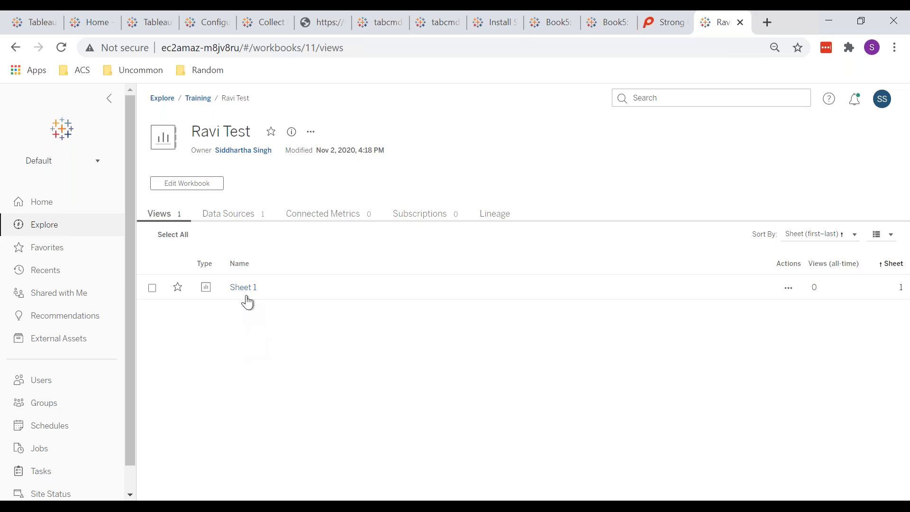
pyautogui.click(249, 290)
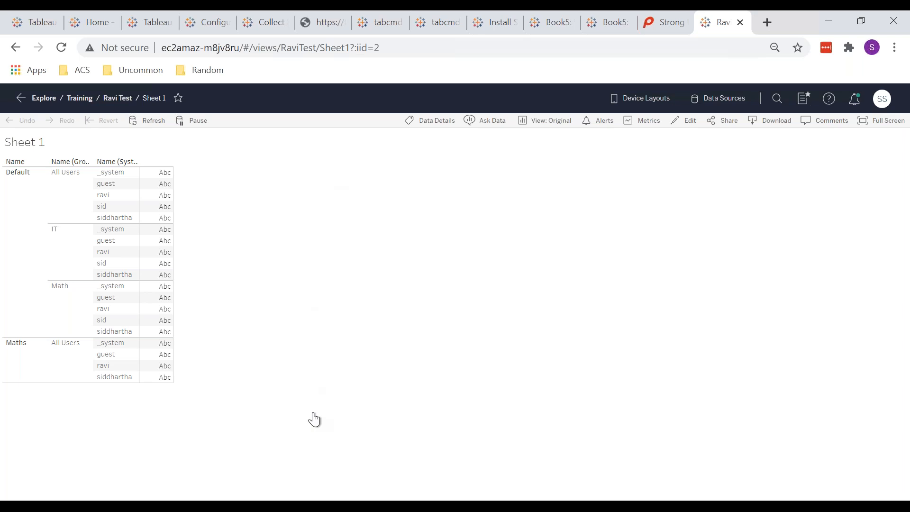
pyautogui.moveTo(253, 506)
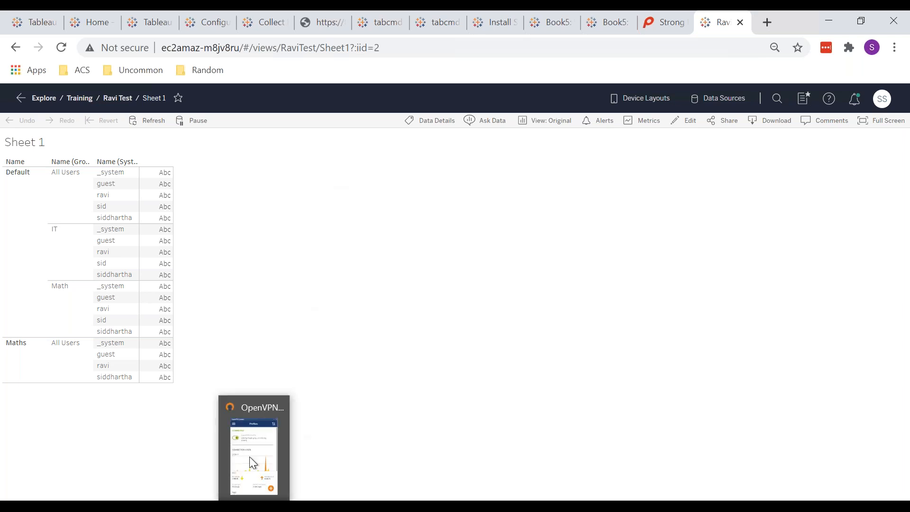
# In the Sites data workbook, review Publish Workbook data source settings, keep Prompt user, and cancel.
pyautogui.moveTo(250, 449)
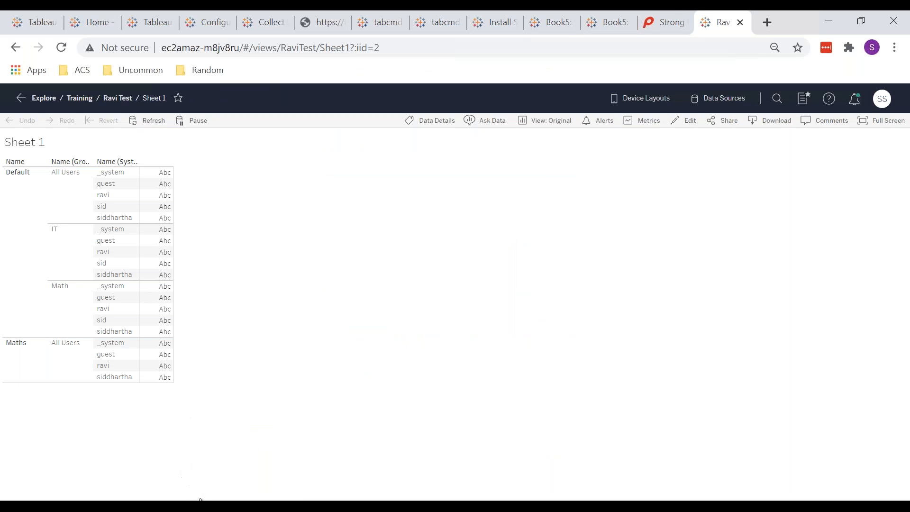
pyautogui.moveTo(200, 506)
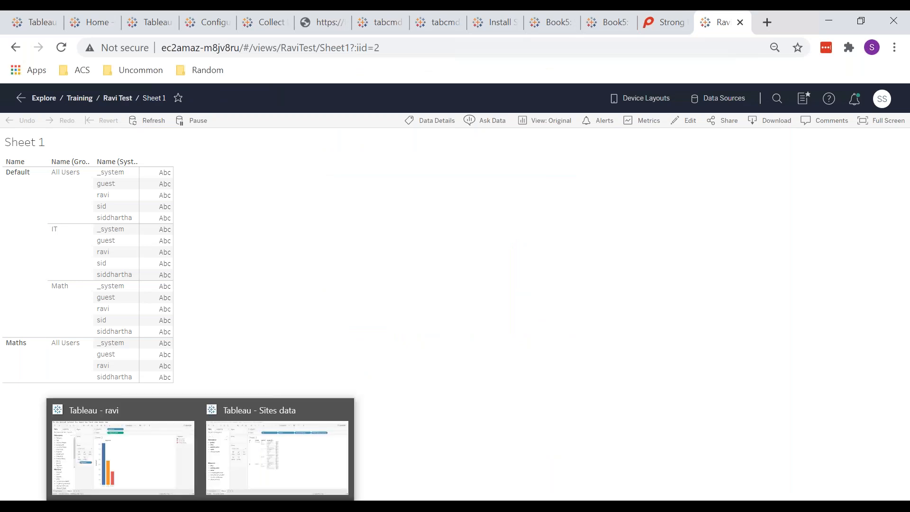
pyautogui.click(260, 473)
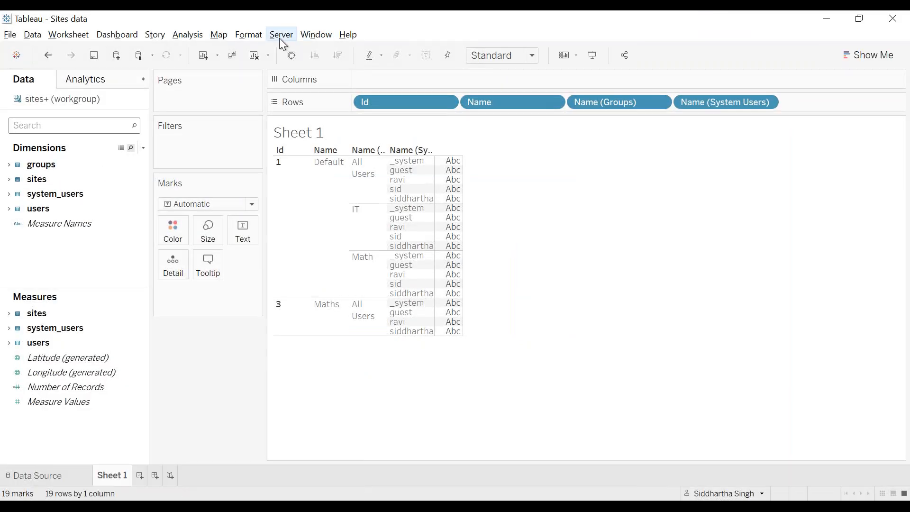
pyautogui.click(280, 38)
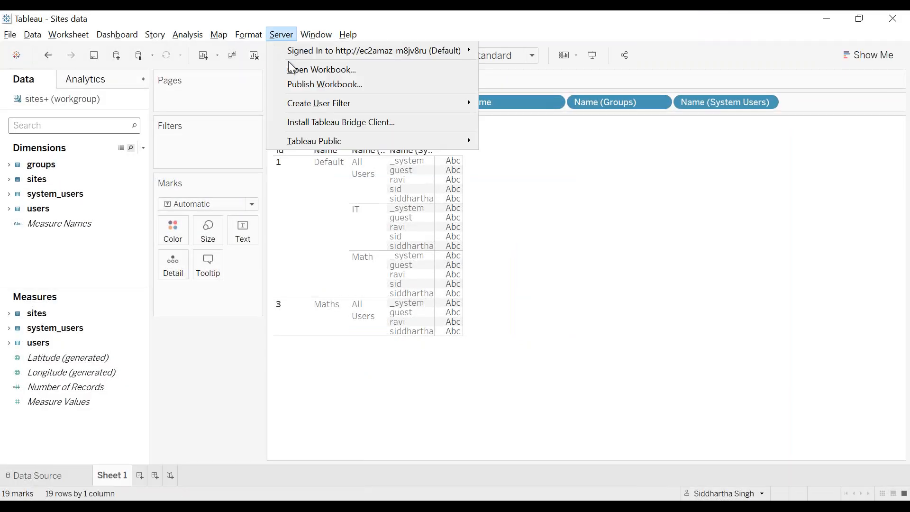
pyautogui.click(323, 86)
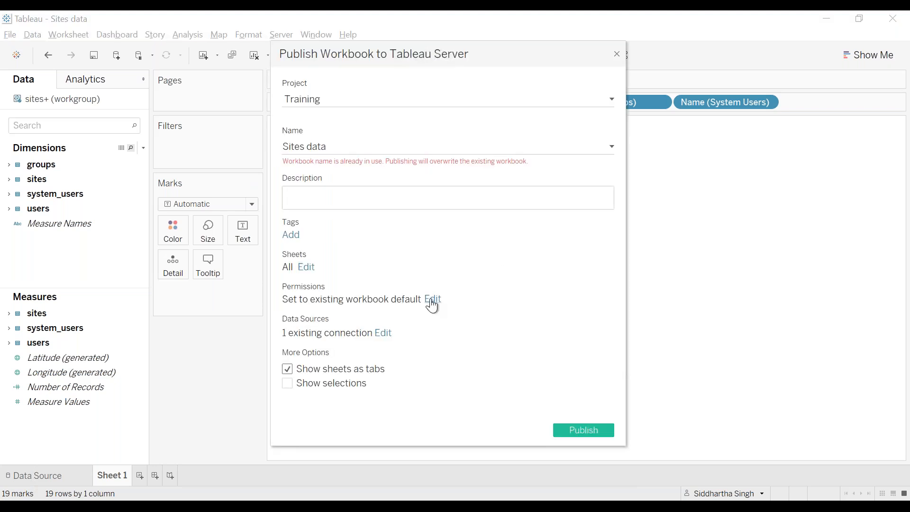
pyautogui.click(384, 335)
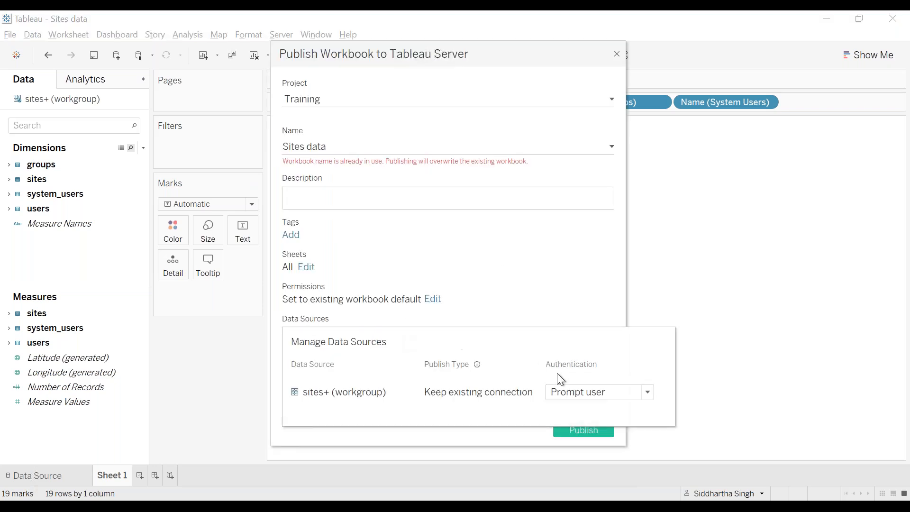
pyautogui.click(583, 393)
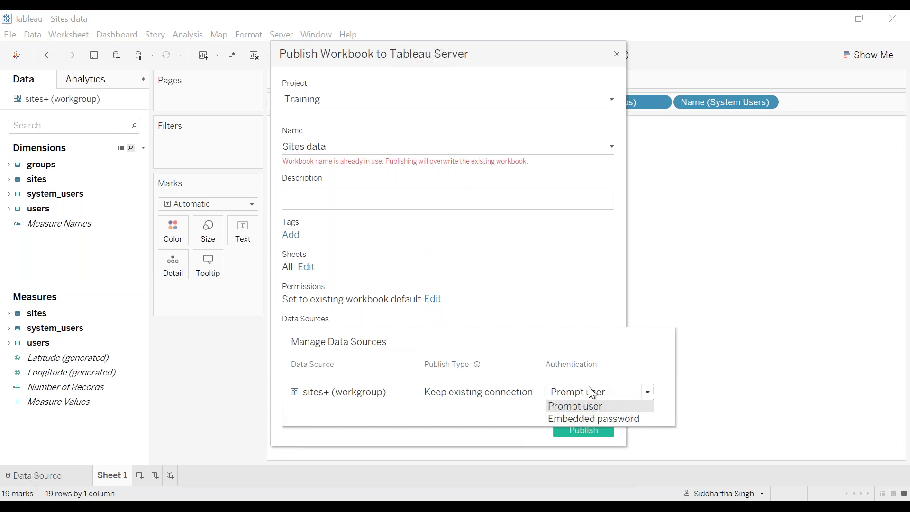
pyautogui.click(577, 408)
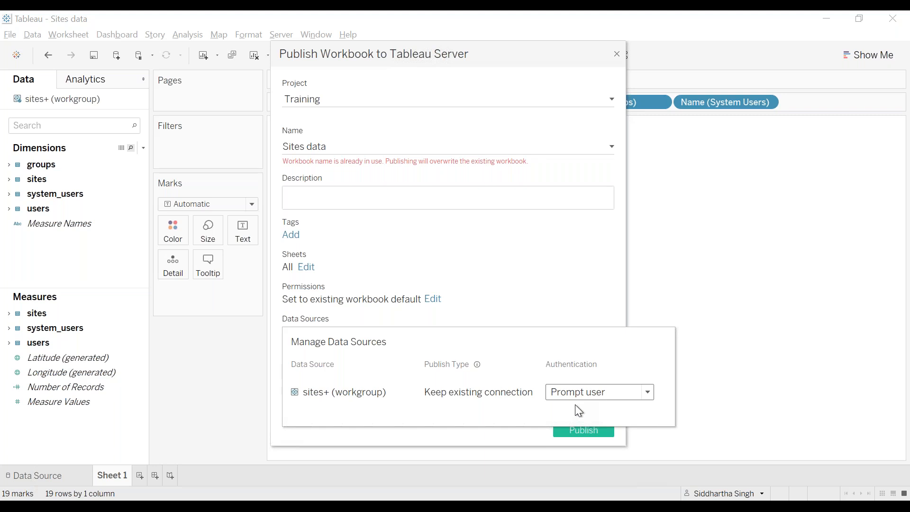
pyautogui.click(554, 240)
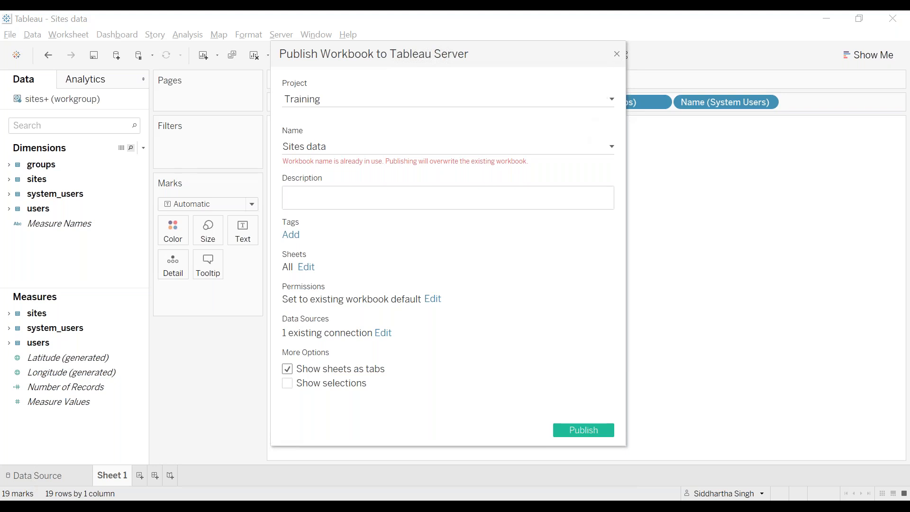
pyautogui.click(616, 53)
pyautogui.moveTo(202, 506)
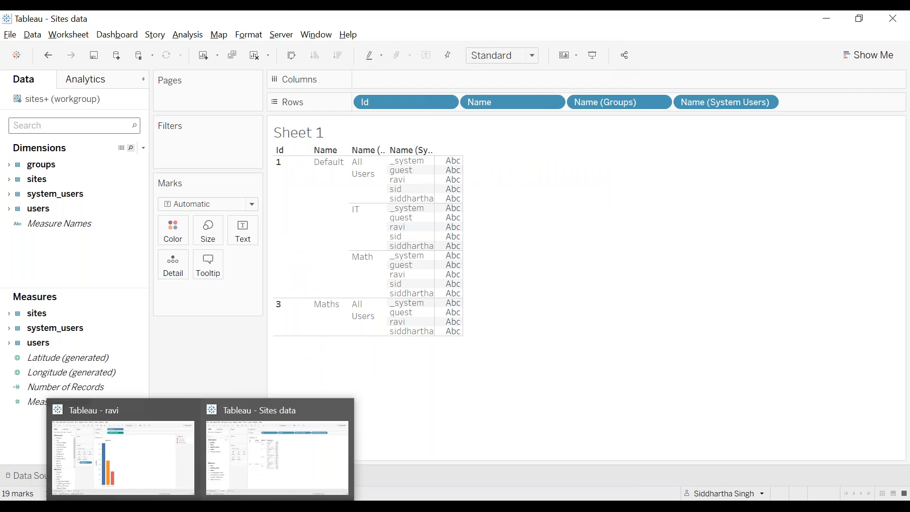
# Switch back to the Chrome window showing Ravi Test: Sheet 1 from the taskbar.
pyautogui.moveTo(229, 507)
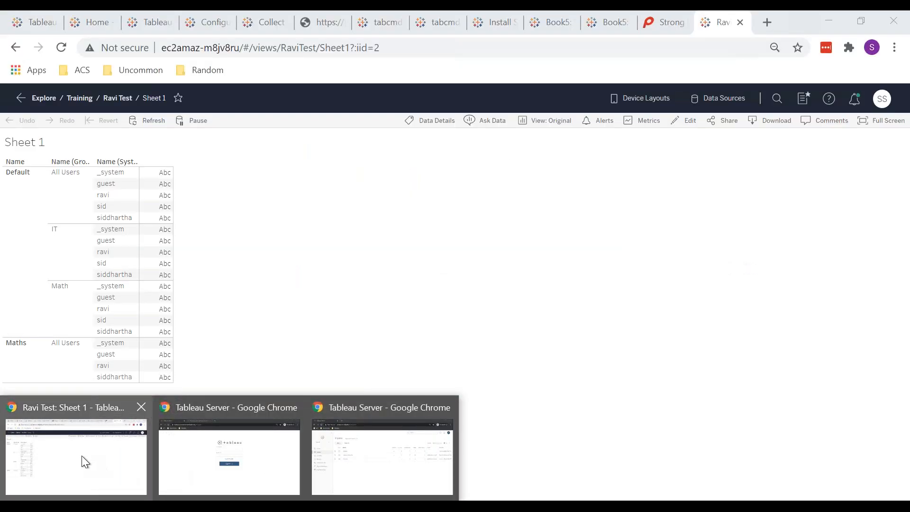
pyautogui.click(82, 458)
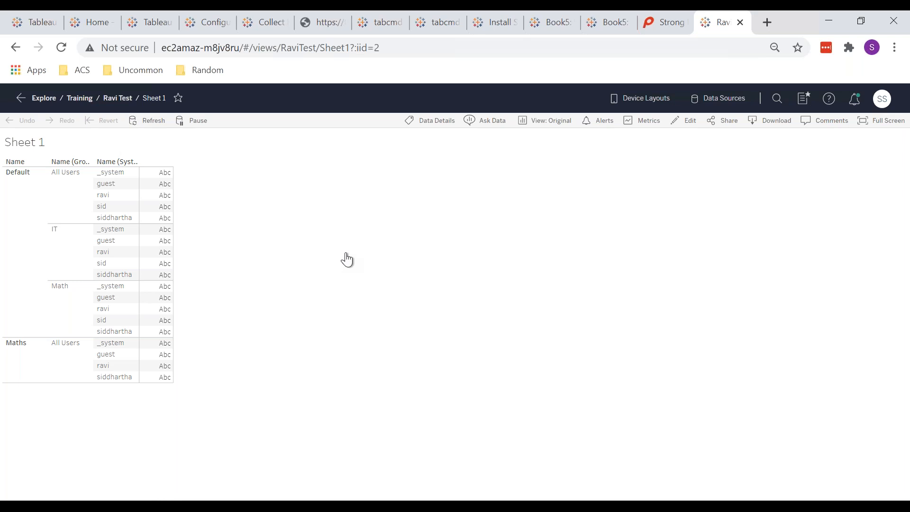
pyautogui.moveTo(156, 198)
# Refresh the TSM status page past the ZooKeeper ConnectionLoss error so all processes show running.
pyautogui.click(38, 24)
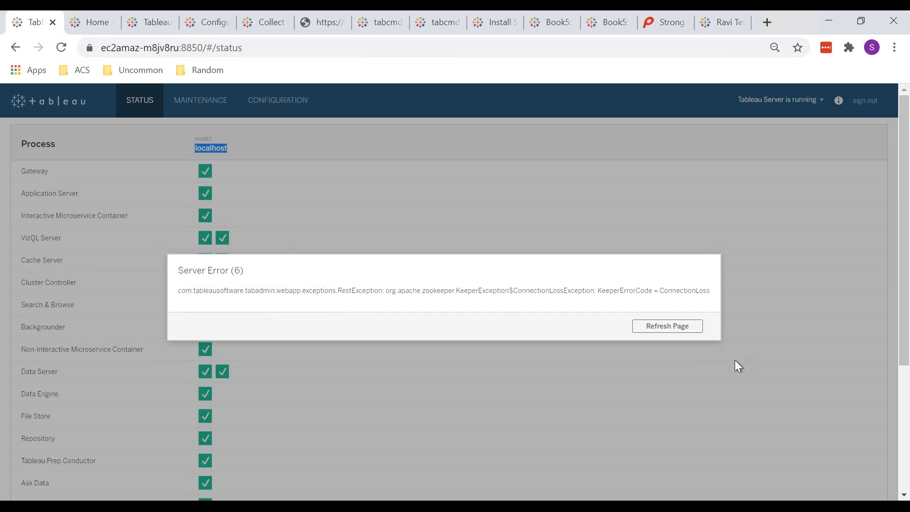
pyautogui.click(689, 328)
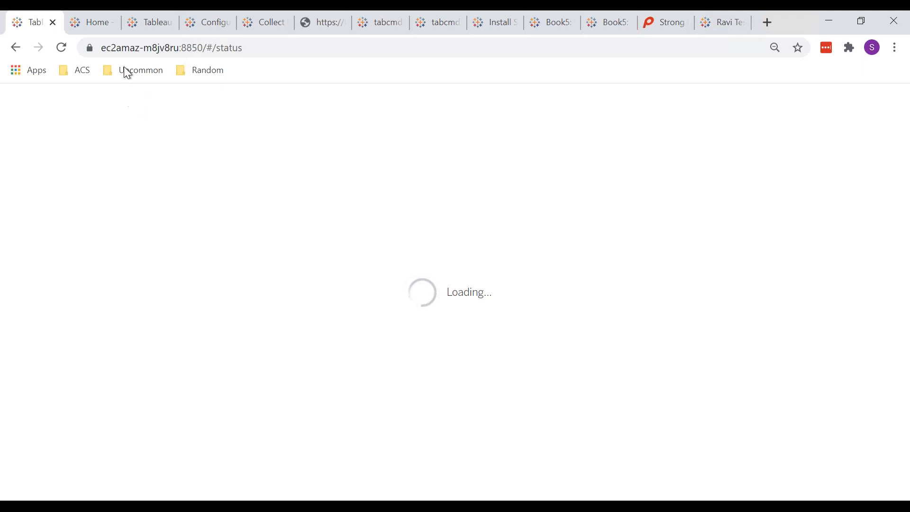
pyautogui.click(90, 27)
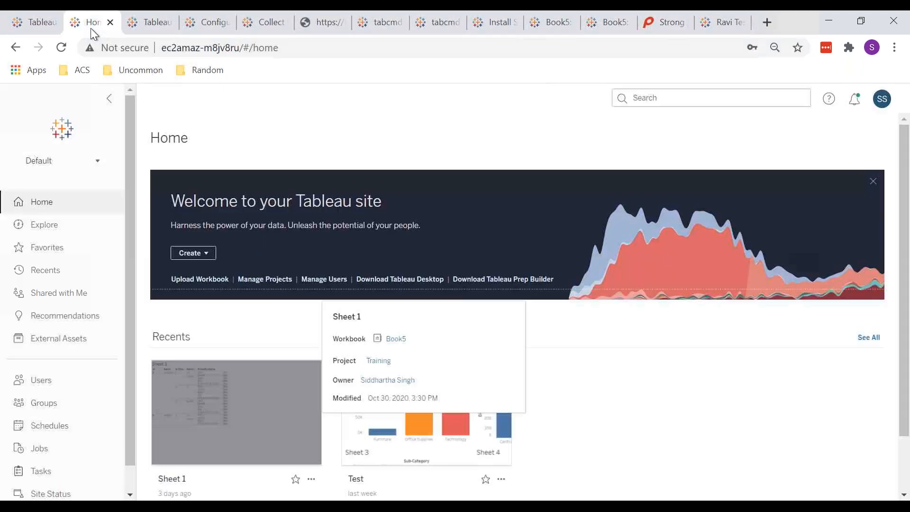
pyautogui.click(144, 22)
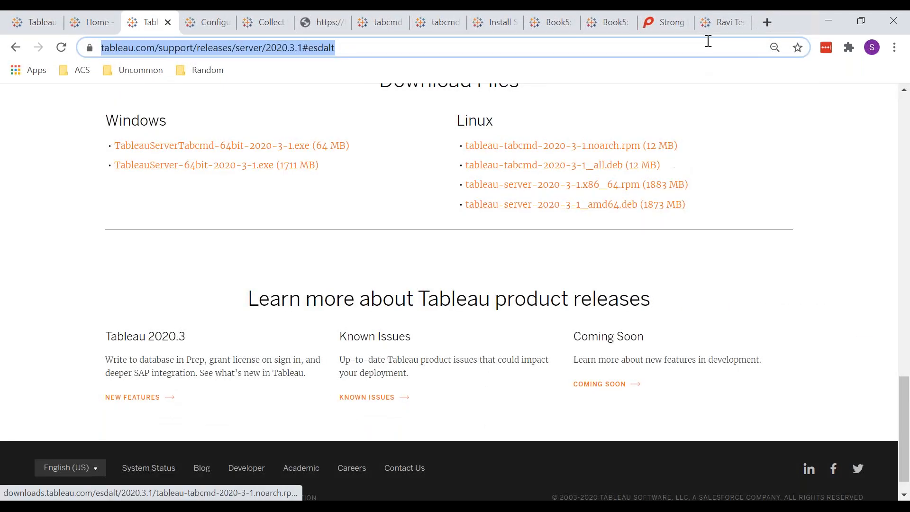
pyautogui.click(710, 19)
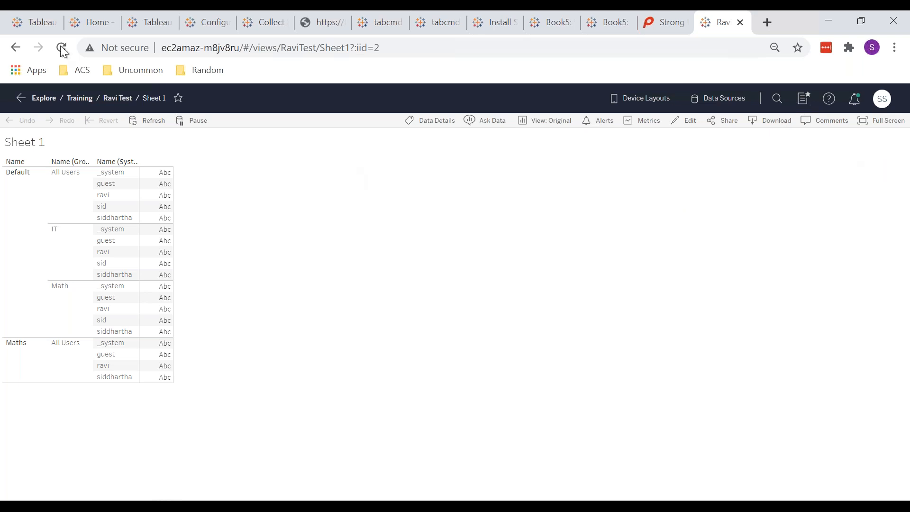
pyautogui.click(30, 27)
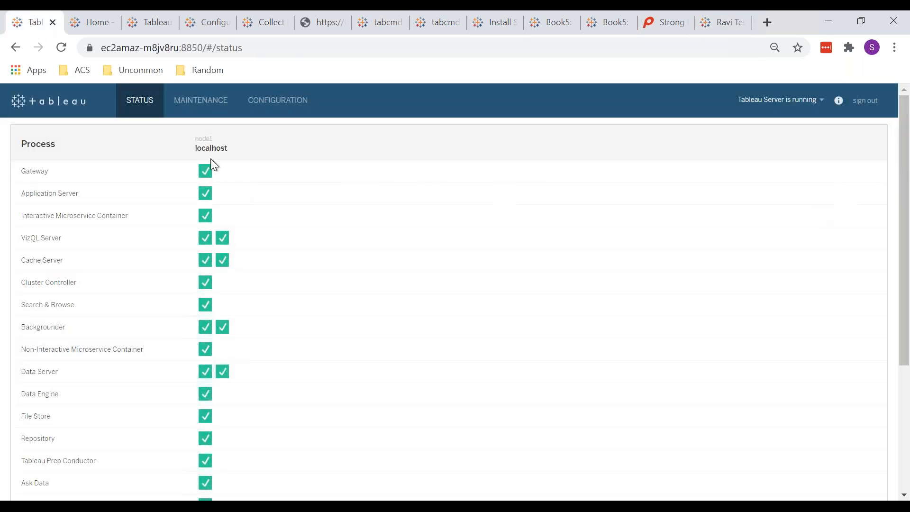
# Scroll through the TSM Configuration topology processes, then return to the Ravi Test Sheet 1 tab.
pyautogui.click(278, 112)
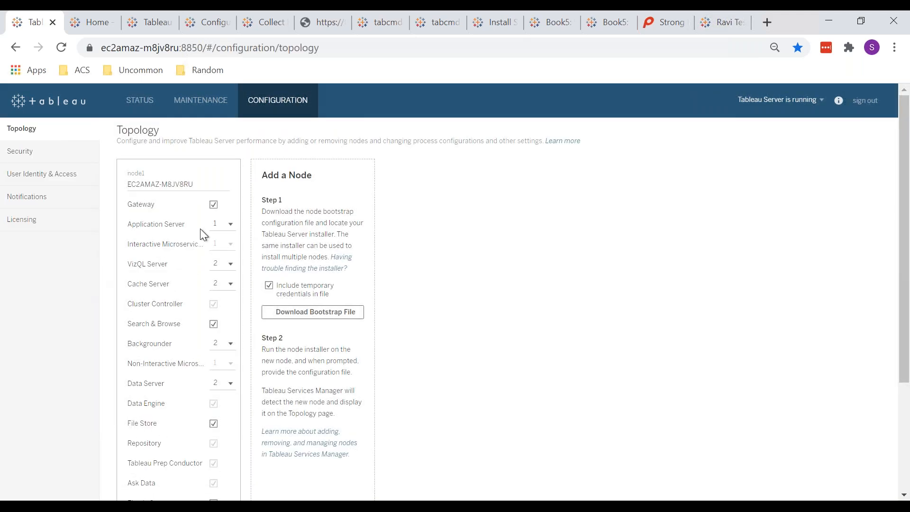
pyautogui.scroll(-3, 419, 289)
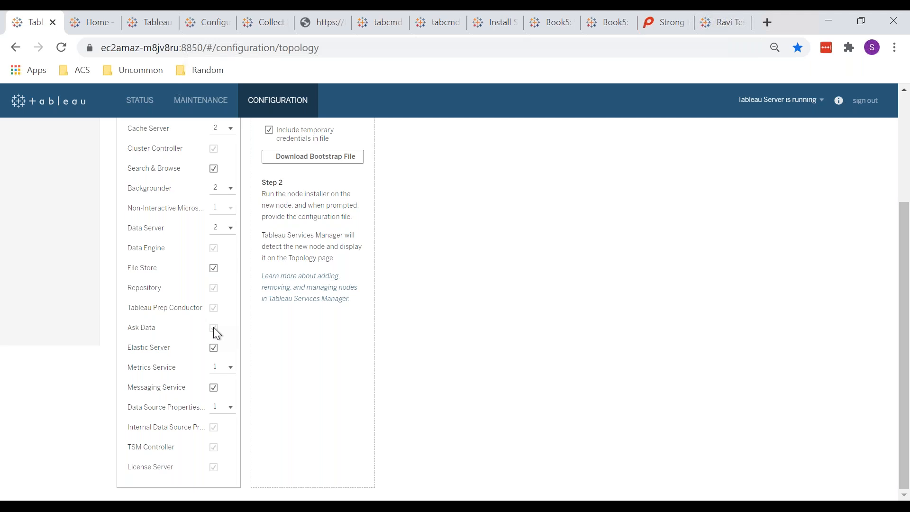
pyautogui.scroll(3, 213, 327)
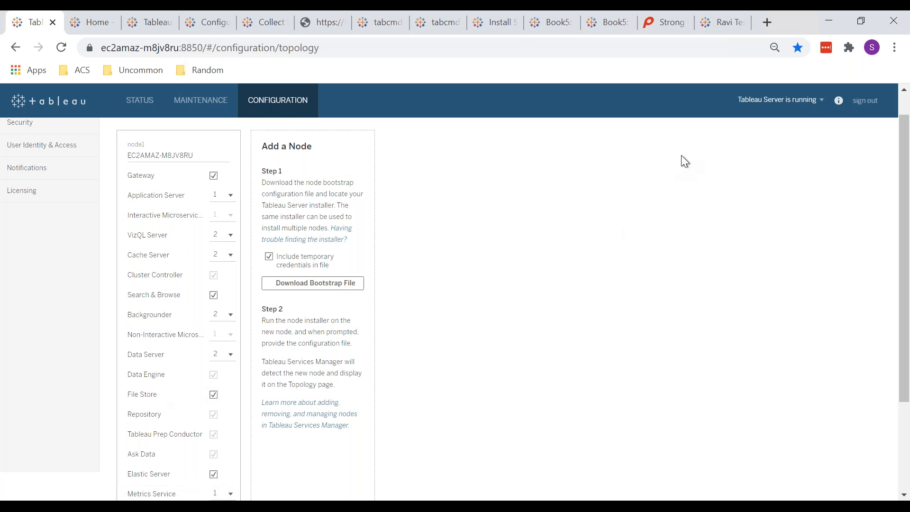
pyautogui.click(724, 27)
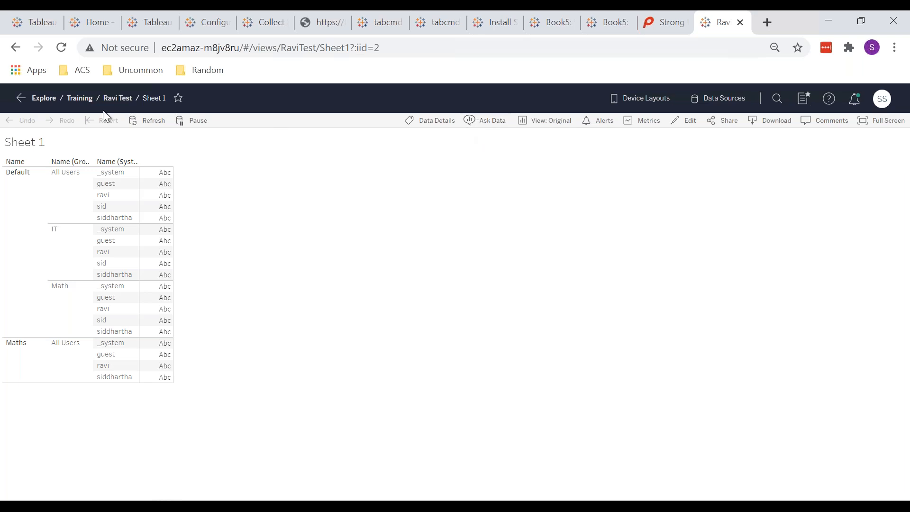
pyautogui.moveTo(220, 10)
pyautogui.click(31, 23)
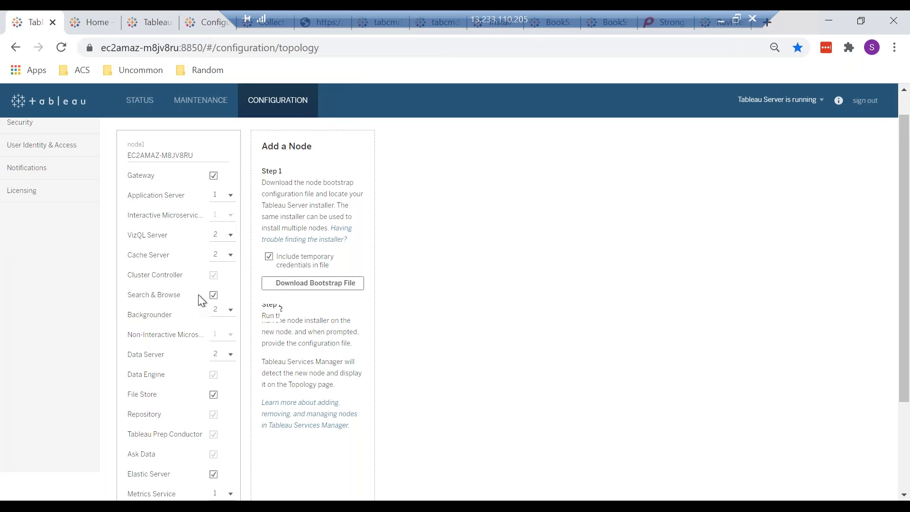
pyautogui.scroll(-3, 198, 294)
pyautogui.scroll(3, 198, 294)
pyautogui.scroll(-3, 198, 294)
pyautogui.scroll(1, 198, 294)
pyautogui.scroll(3, 202, 300)
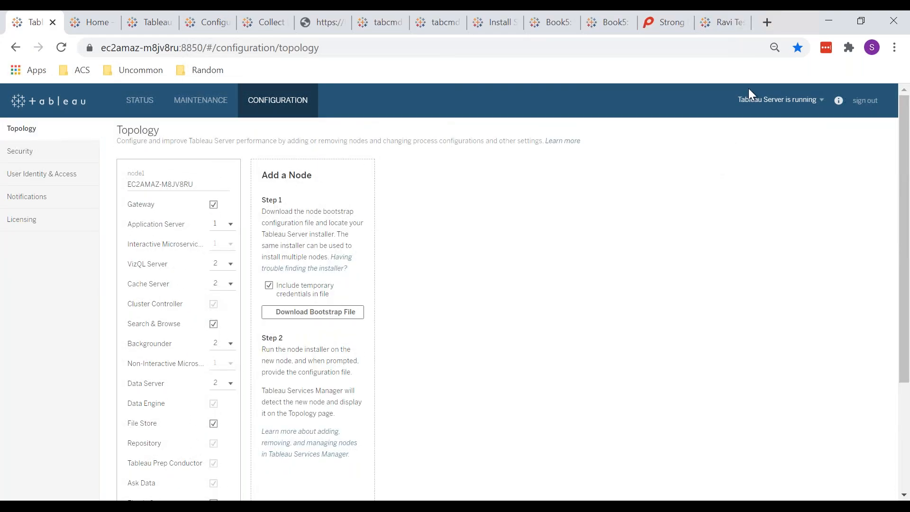
pyautogui.click(716, 25)
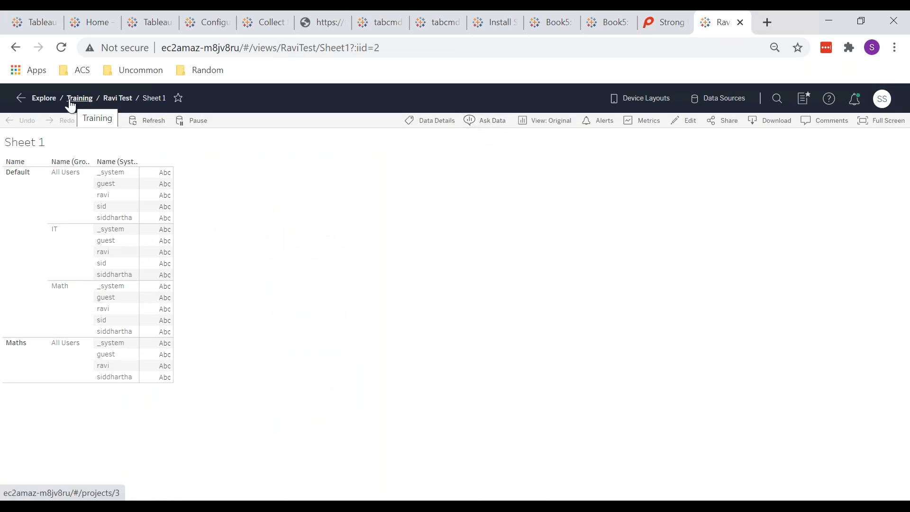
# Filter the Training project to Data Sources and open Orders (Sample - Superstore).
pyautogui.click(45, 100)
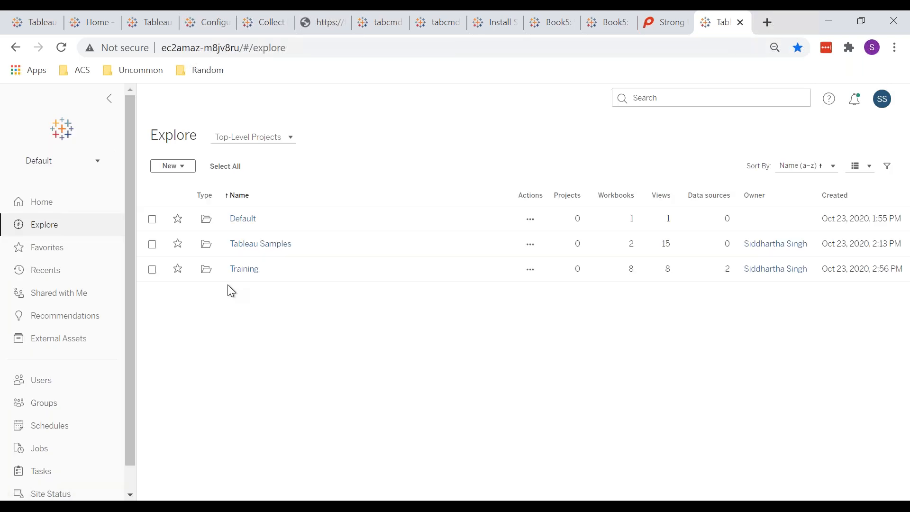
pyautogui.click(251, 269)
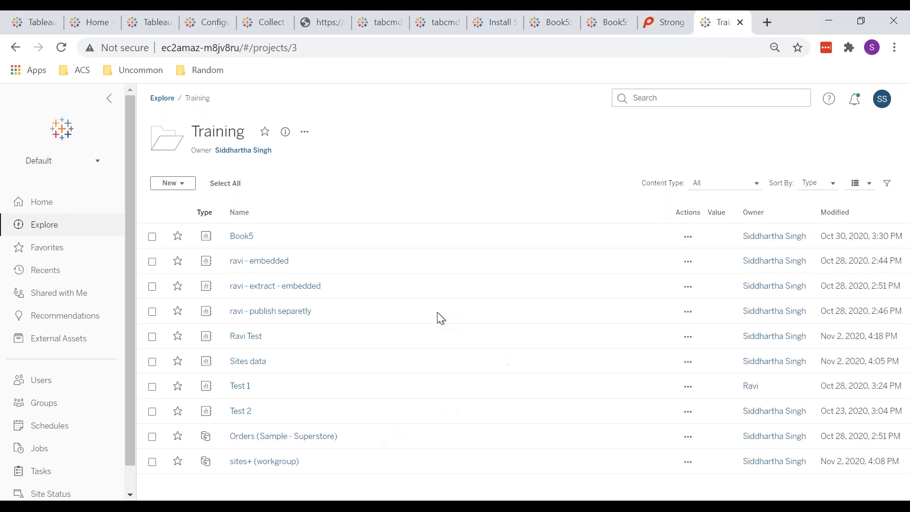
pyautogui.click(710, 189)
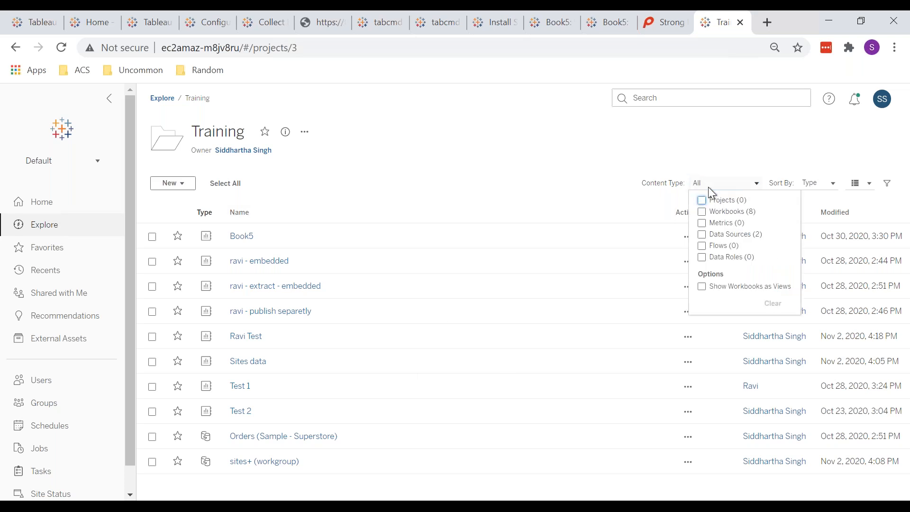
pyautogui.click(702, 234)
pyautogui.click(455, 141)
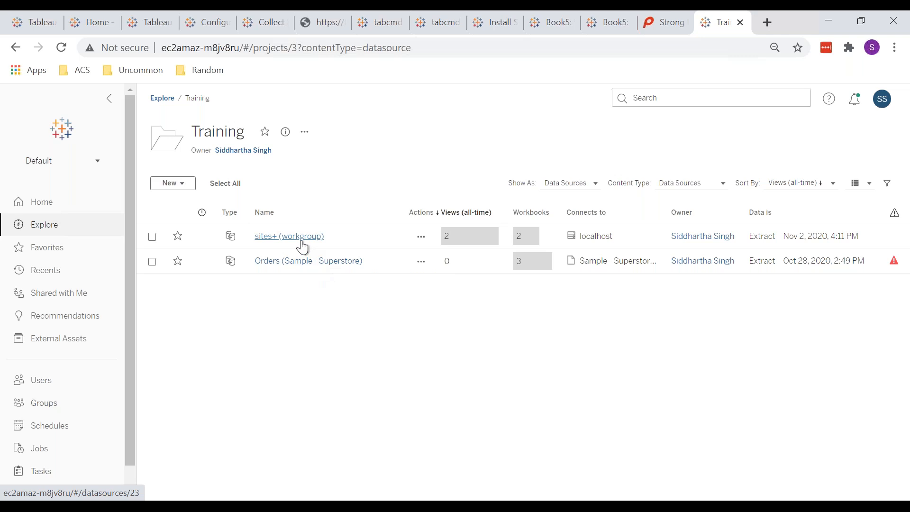
pyautogui.click(284, 261)
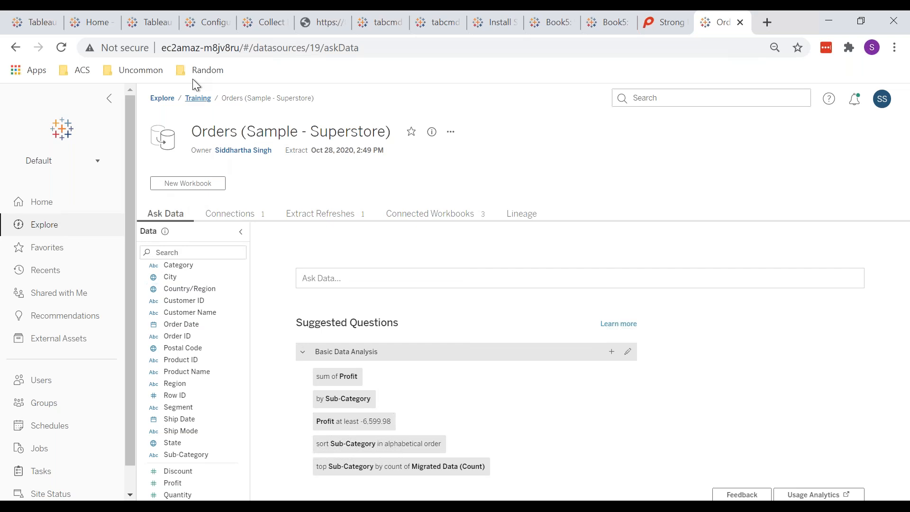
# Set the Training project's Content Type filter to include Workbooks alongside data sources.
pyautogui.click(198, 98)
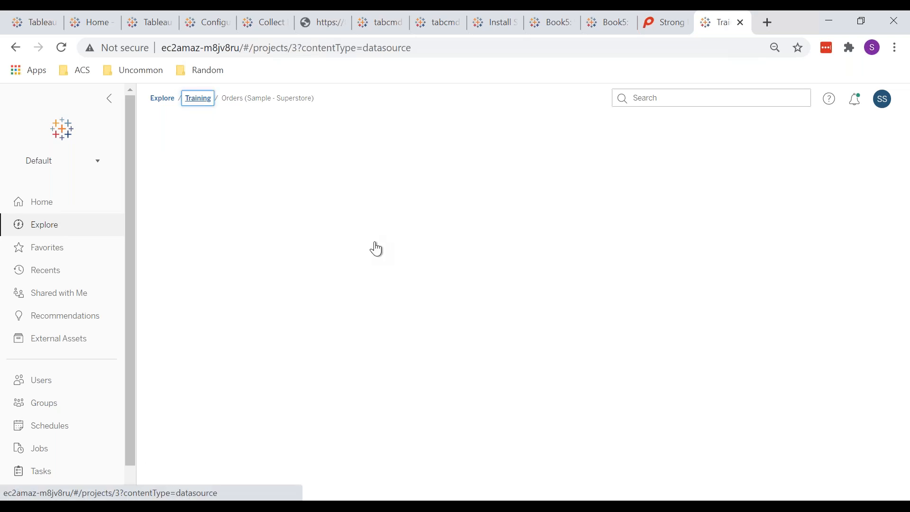
pyautogui.click(583, 188)
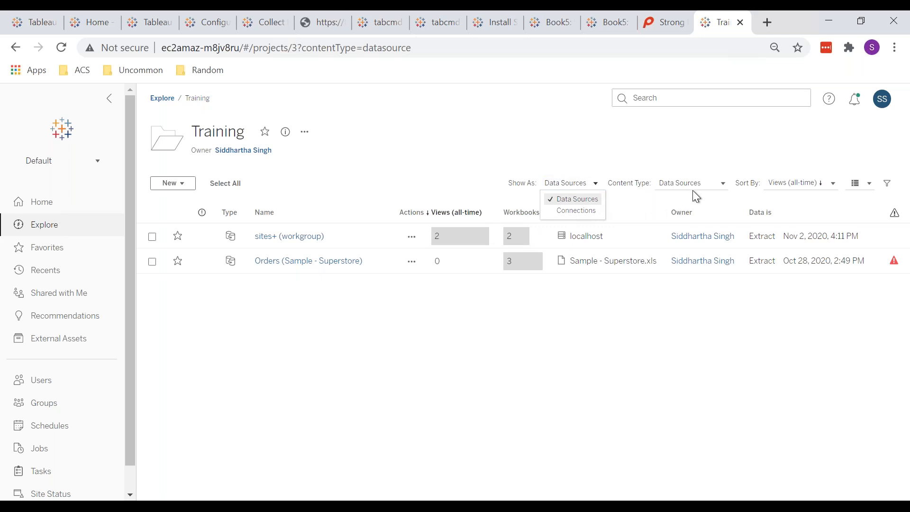
pyautogui.click(695, 195)
pyautogui.click(706, 184)
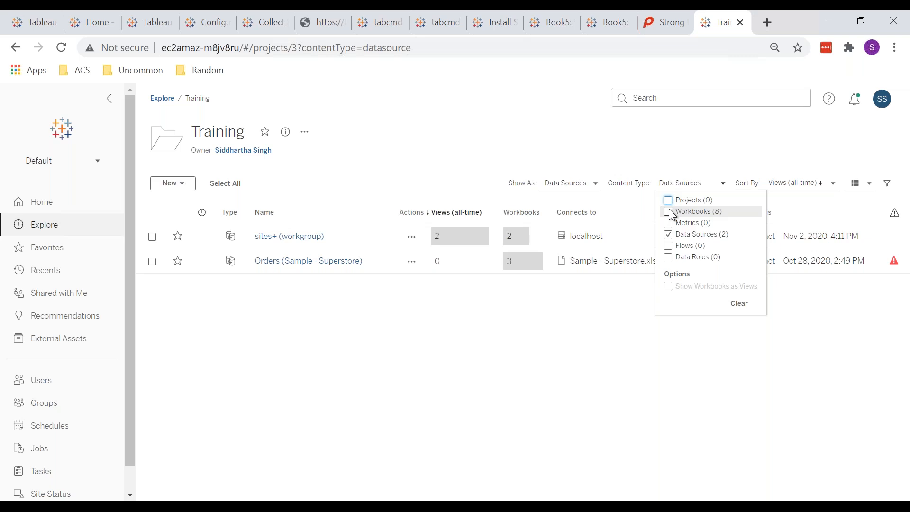
pyautogui.click(669, 234)
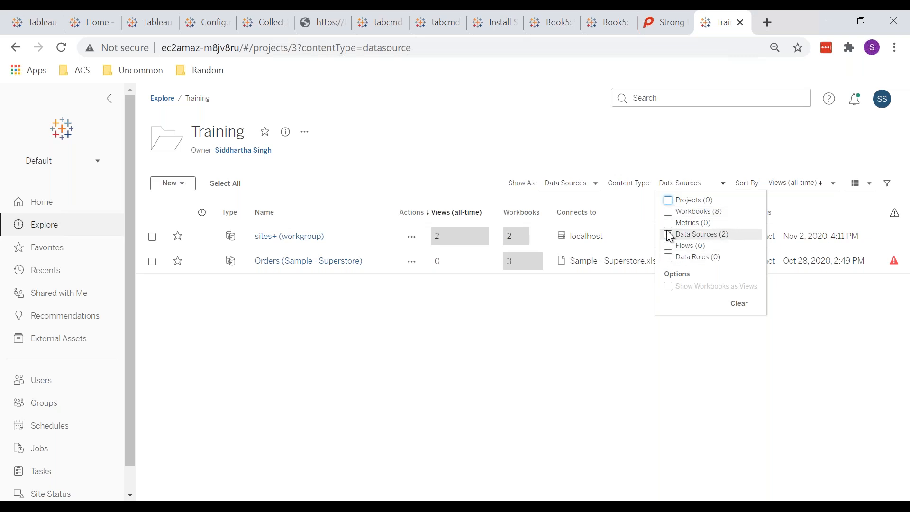
pyautogui.click(668, 211)
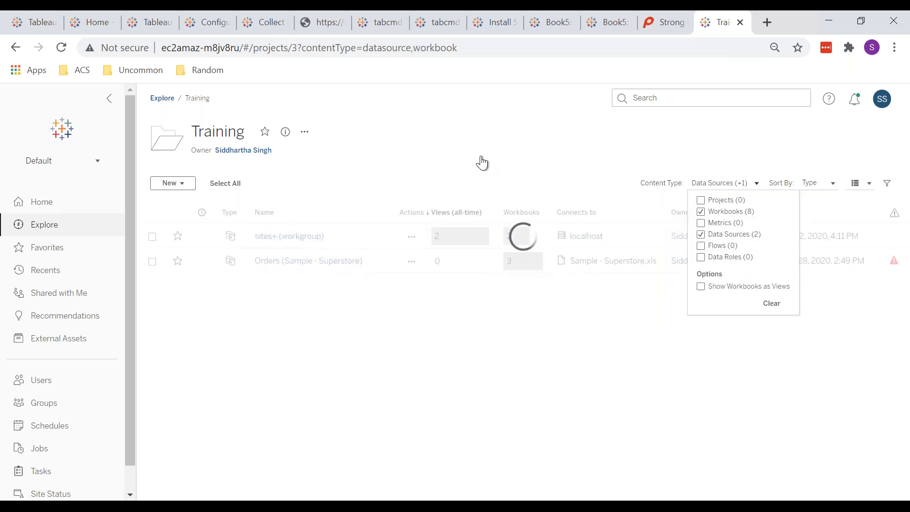
pyautogui.click(471, 149)
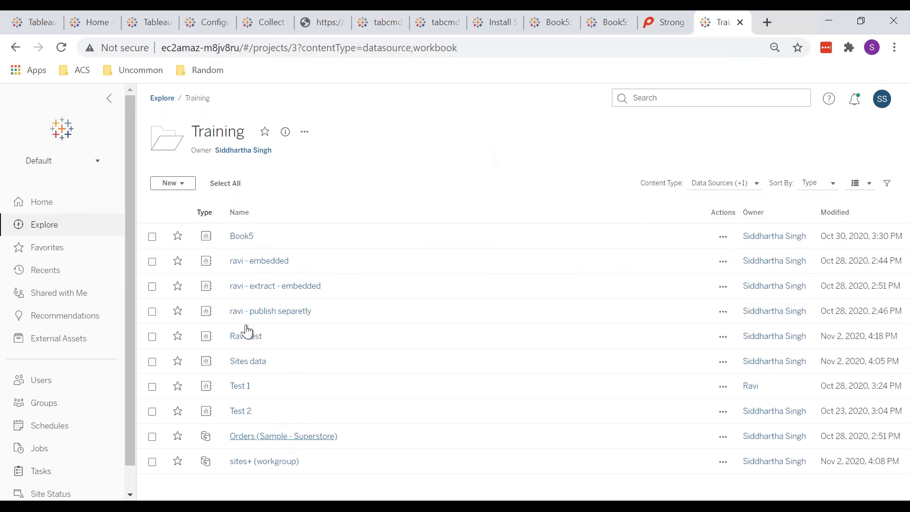
# Check Book5's Sheet 1 view, then go back to the Training project.
pyautogui.click(244, 239)
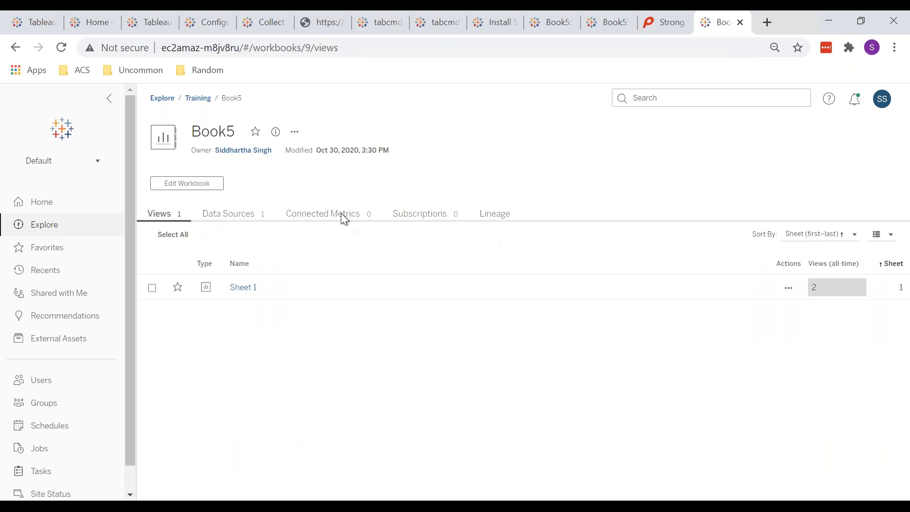
pyautogui.click(242, 288)
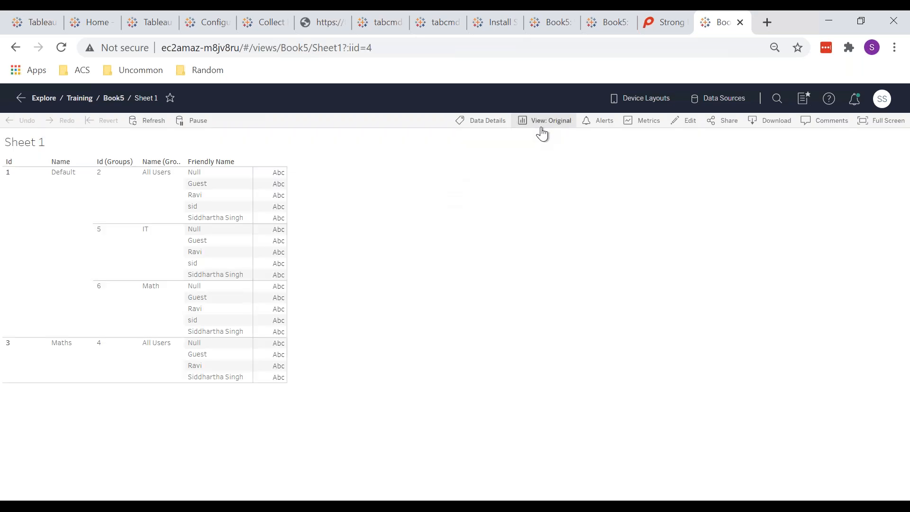
pyautogui.click(107, 101)
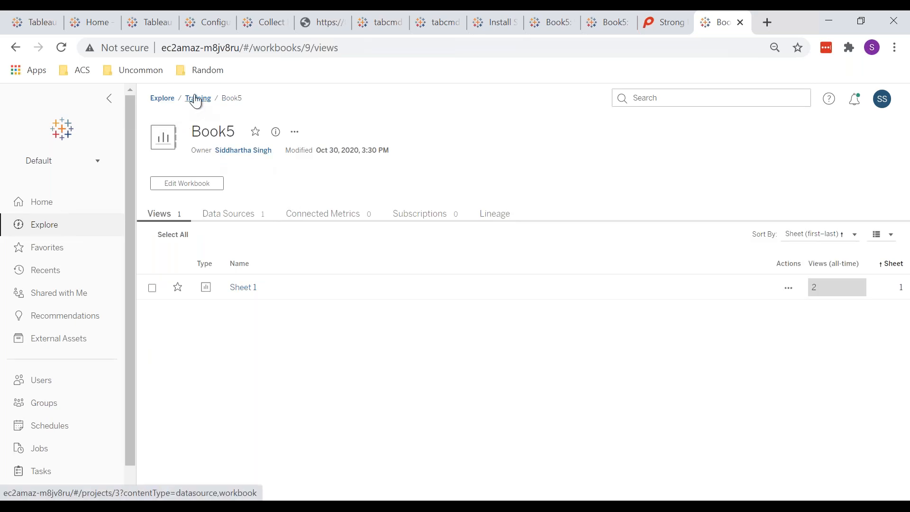
pyautogui.click(195, 101)
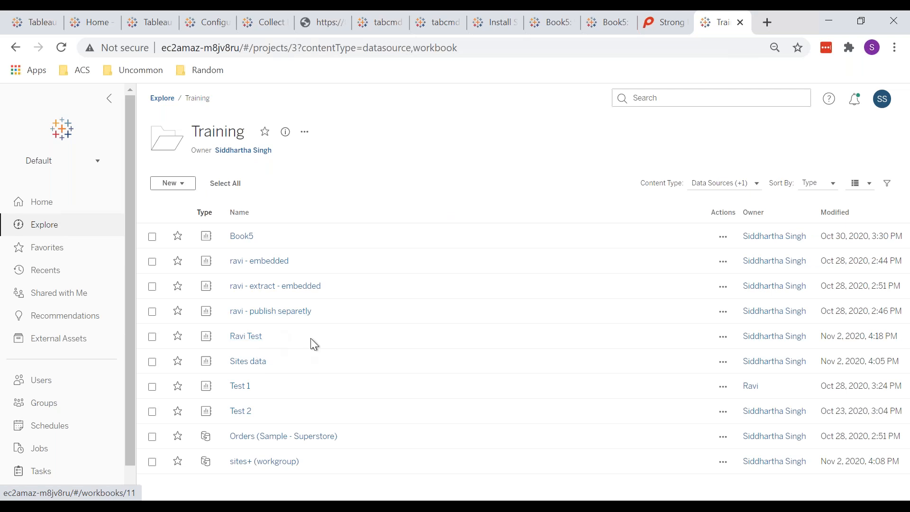
# Open the Ravi Test workbook's Sheet 1 view and launch Ask Data.
pyautogui.click(249, 338)
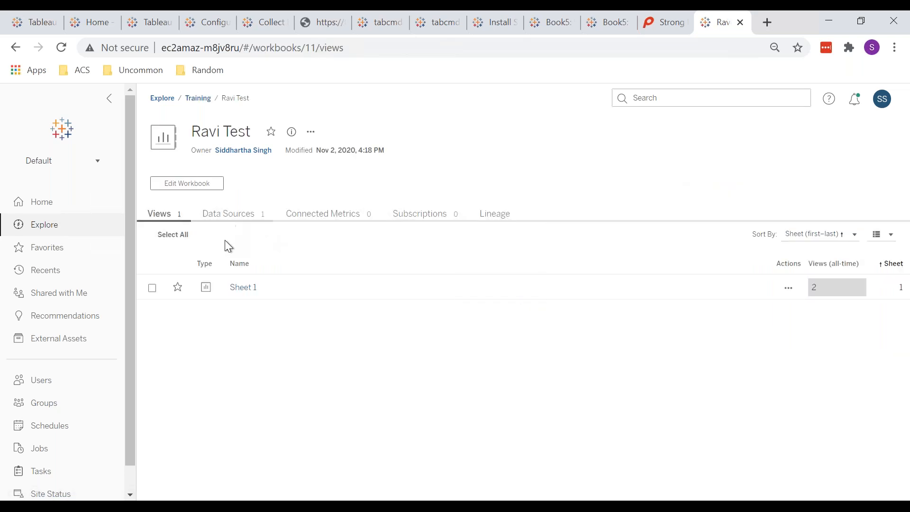
pyautogui.click(245, 288)
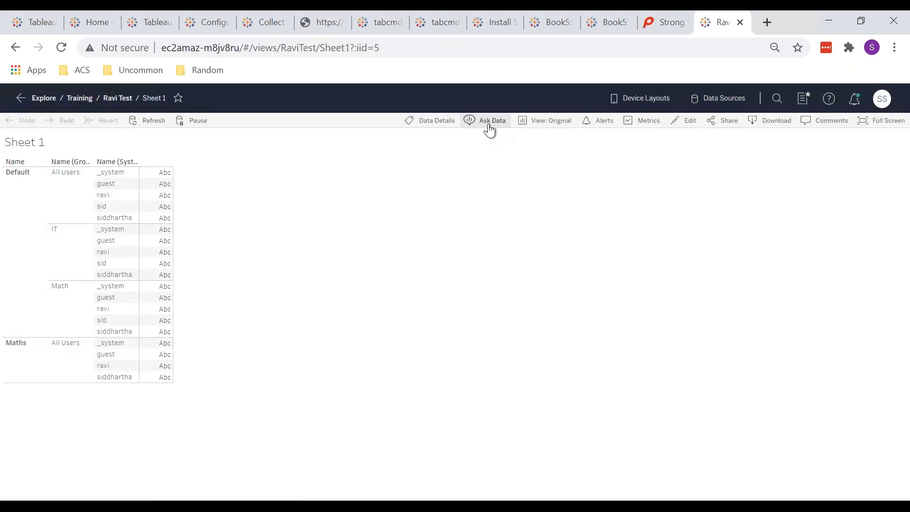
pyautogui.click(488, 126)
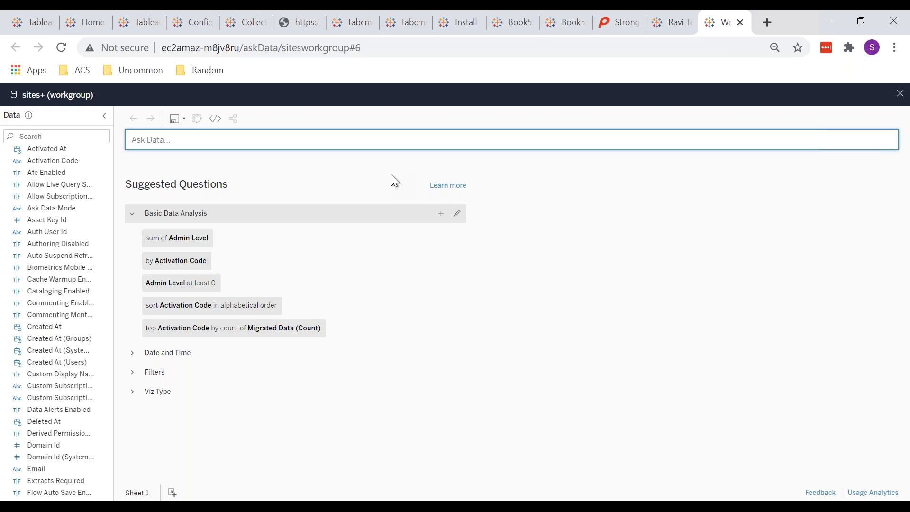
# Enter the question 'how many users are there on tableau server' in Ask Data.
pyautogui.write('how many users are there')
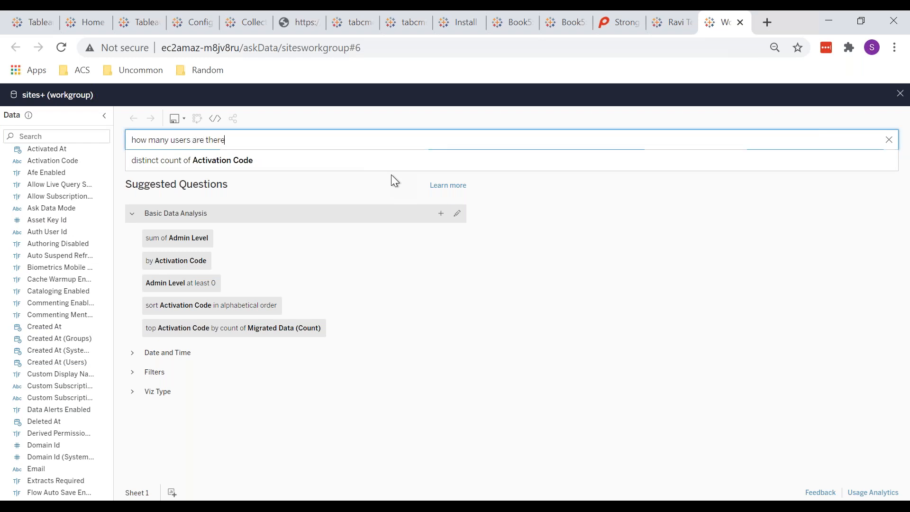
pyautogui.write(' on tableau server')
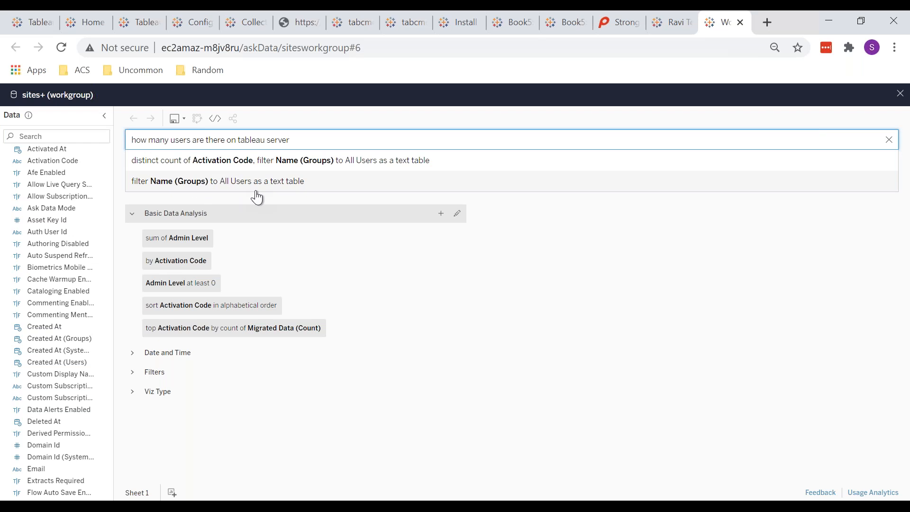
# Pick the All Users filter suggestion, then enter 'bar graph for total use' to chart it as bars.
pyautogui.click(297, 188)
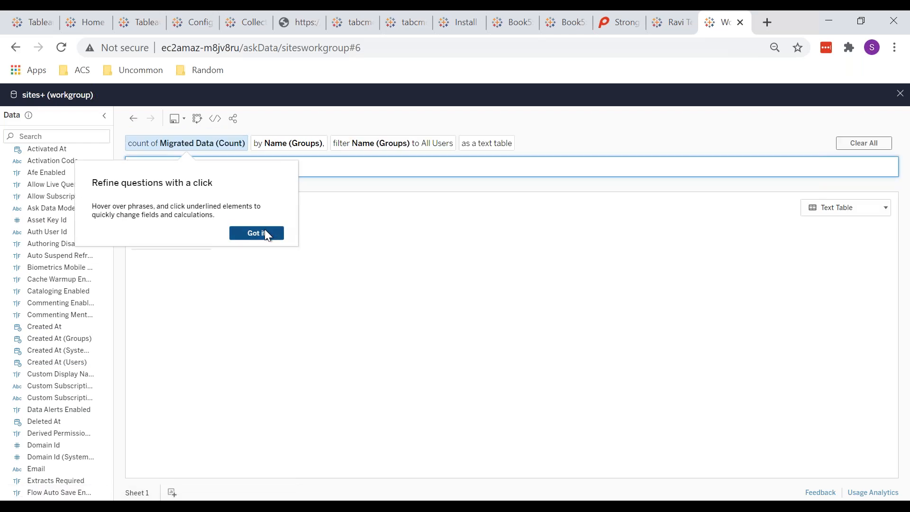
pyautogui.click(263, 235)
pyautogui.moveTo(196, 255)
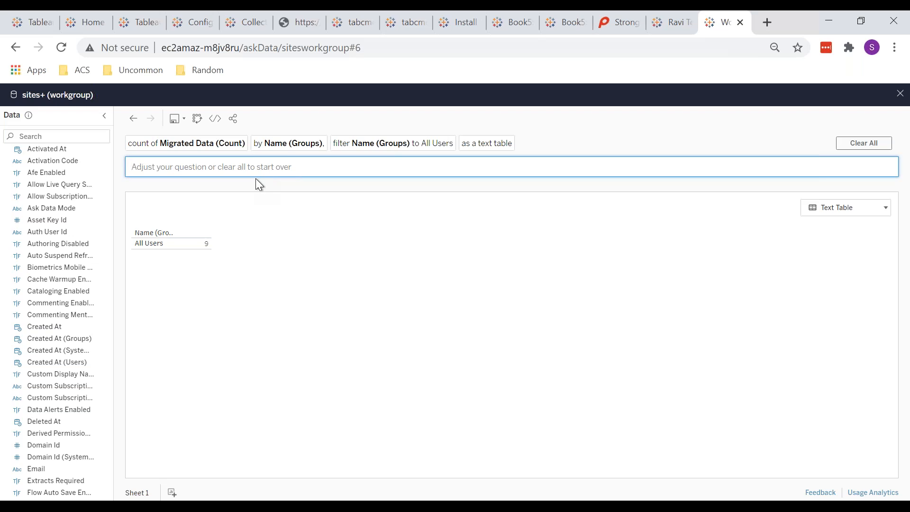
pyautogui.write('bar graph')
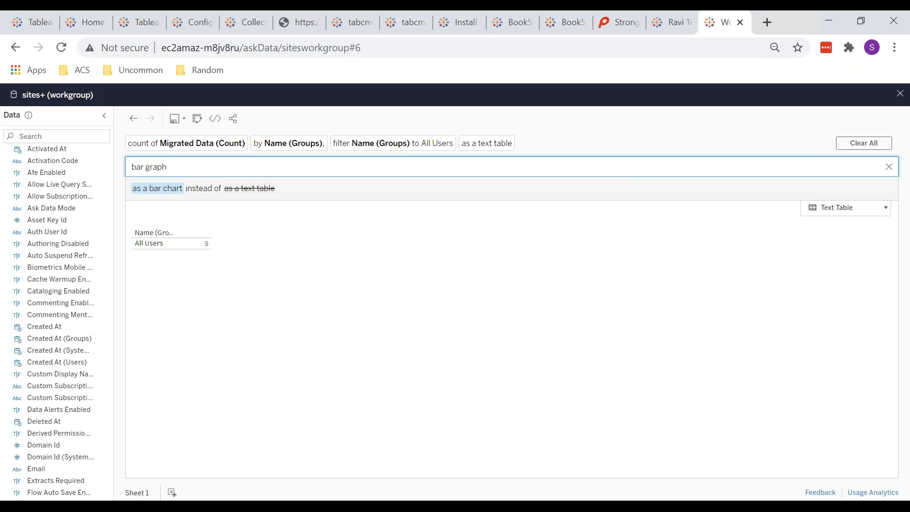
pyautogui.write(' for total use')
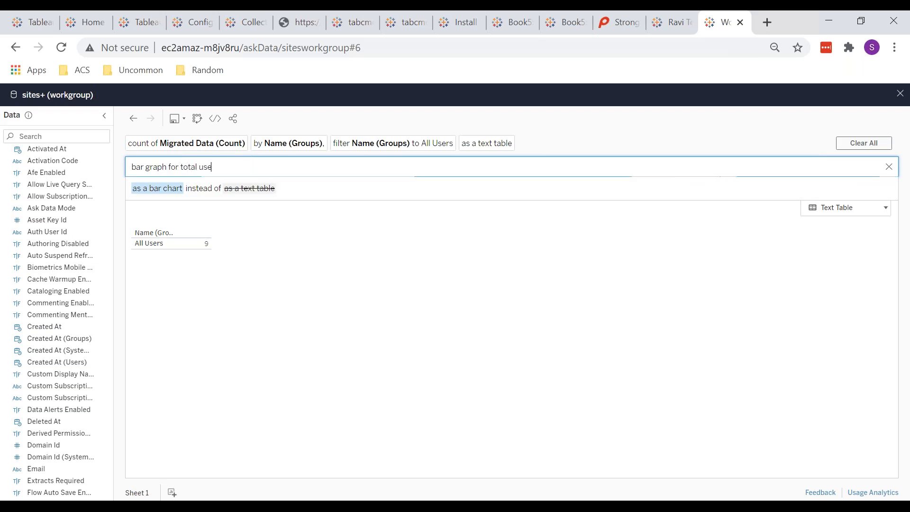
pyautogui.press('Return')
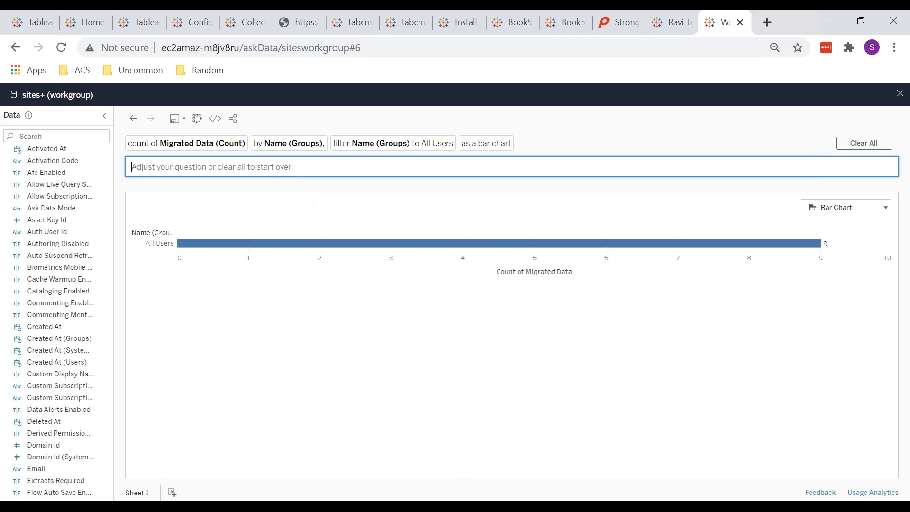
# Close Ask Data, reopen Orders (Sample - Superstore) from Training, and start a new question.
pyautogui.click(741, 23)
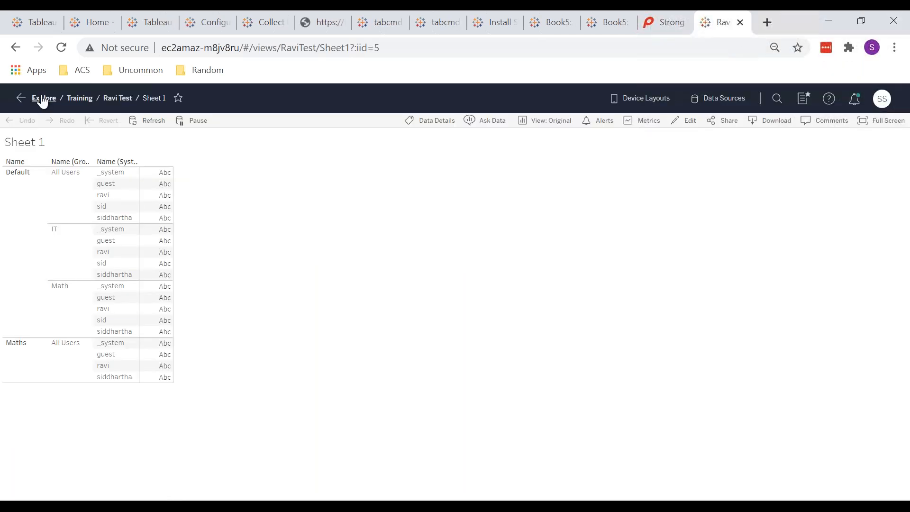
pyautogui.click(43, 99)
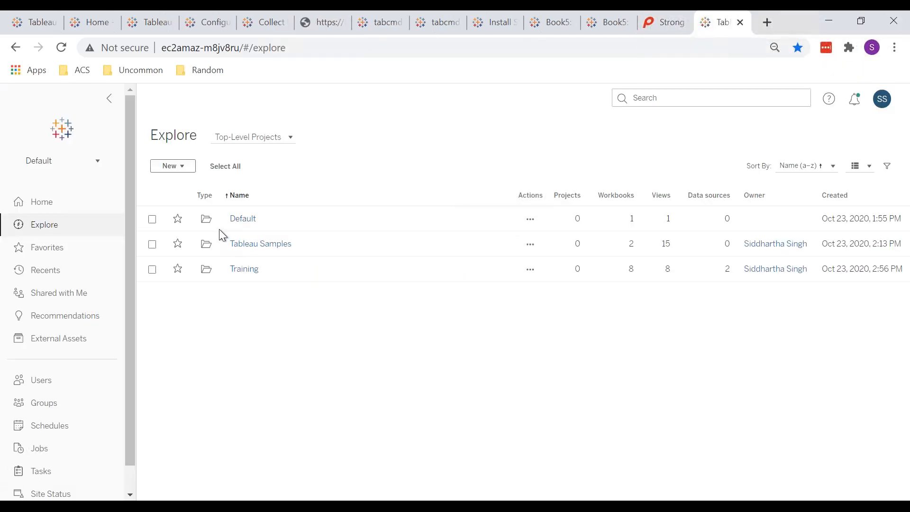
pyautogui.click(241, 270)
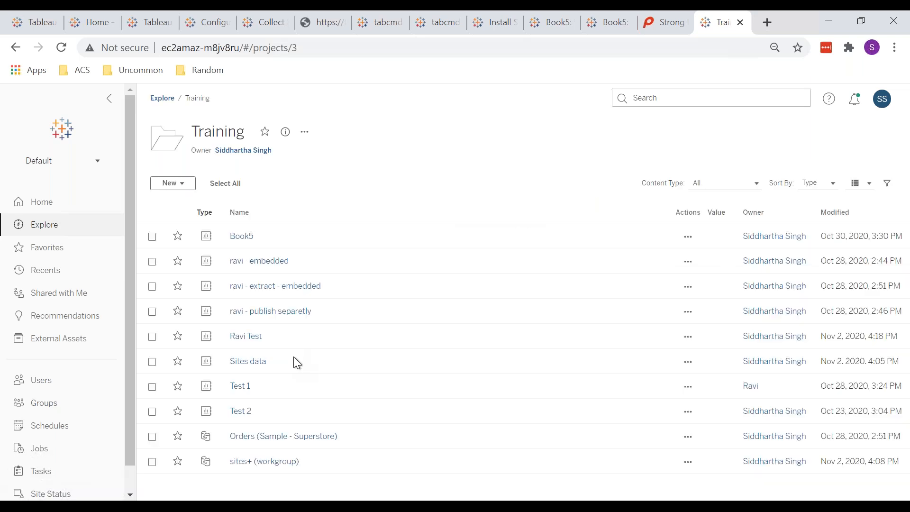
pyautogui.click(258, 437)
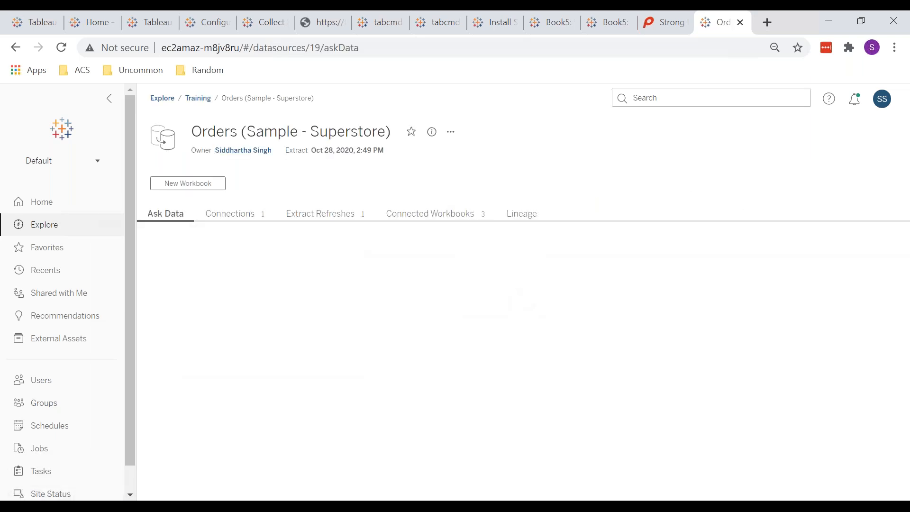
pyautogui.click(359, 281)
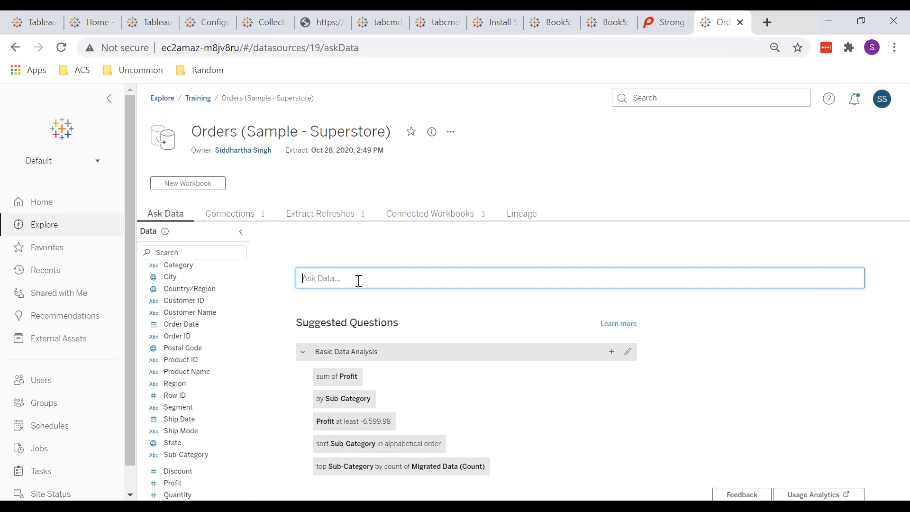
# Ask the Orders data 'sub-category wise sales' to chart sum of Sales per Sub-Category.
pyautogui.write('s')
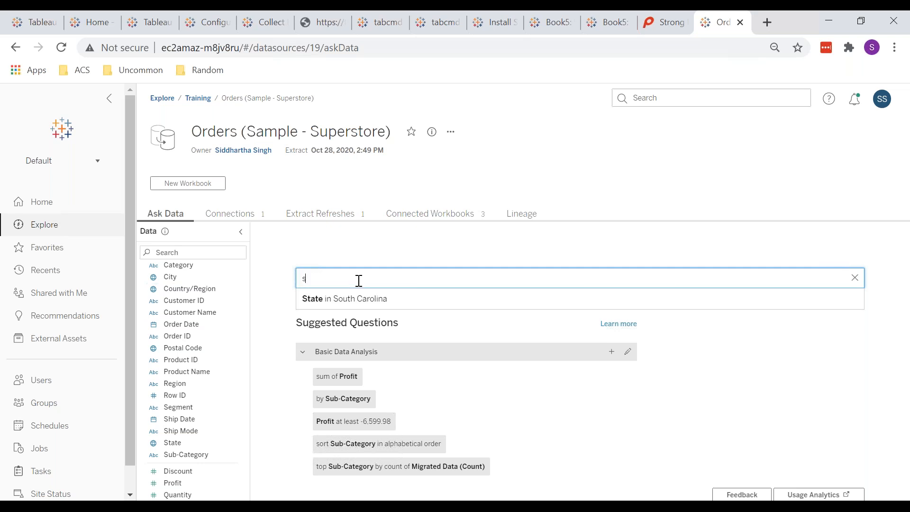
pyautogui.write('ub categ')
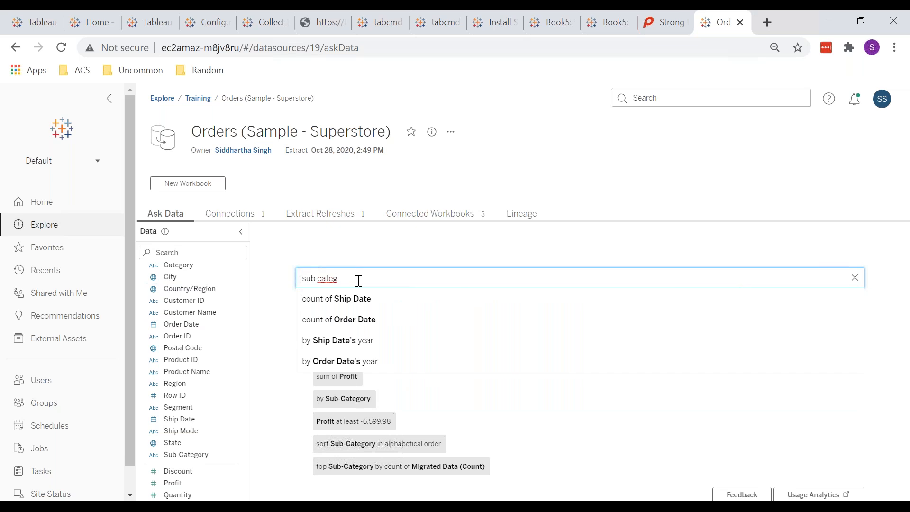
pyautogui.write('o')
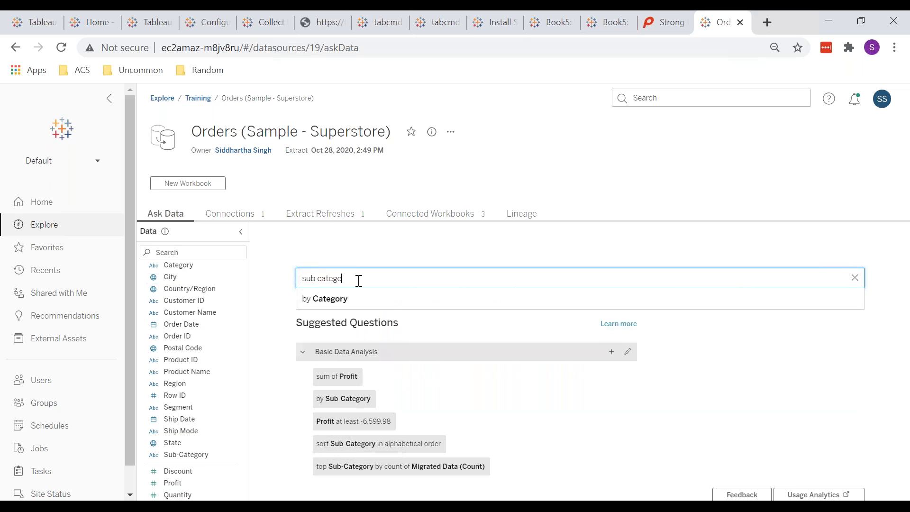
pyautogui.write('ry wise sales')
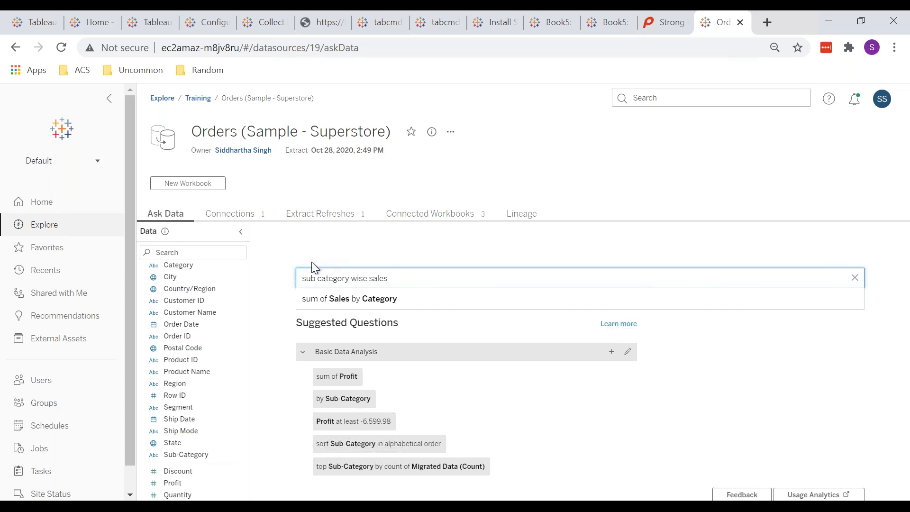
pyautogui.click(320, 278)
pyautogui.press('BackSpace')
pyautogui.write('-')
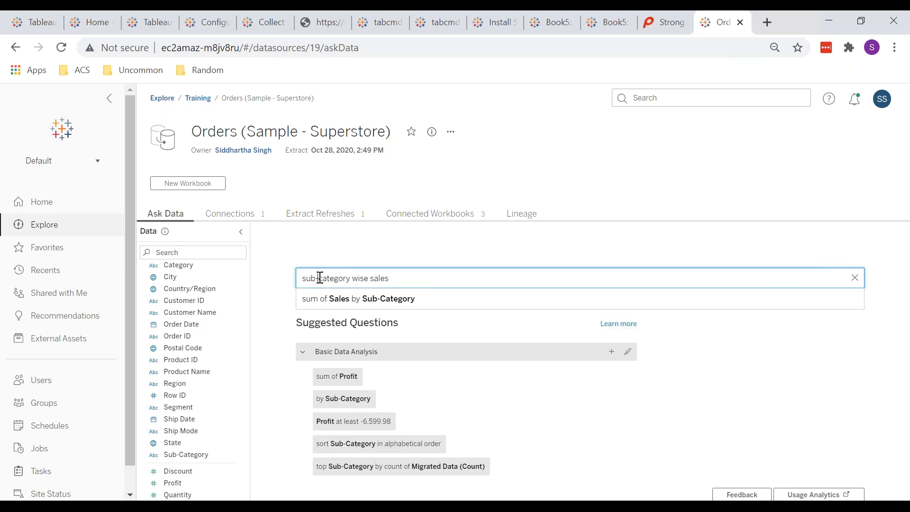
pyautogui.press('Return')
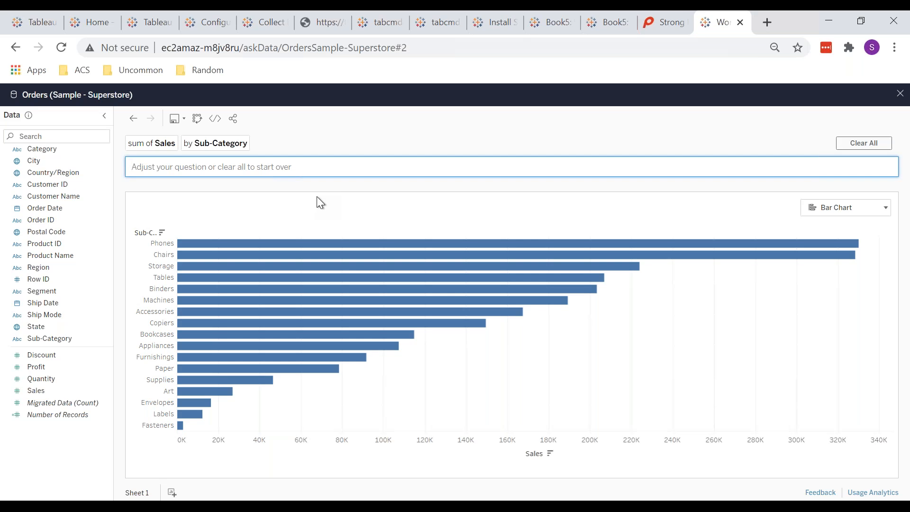
# Ask 'average sales for each category' to chart average Sales by Sub-Category within Category.
pyautogui.write('ave')
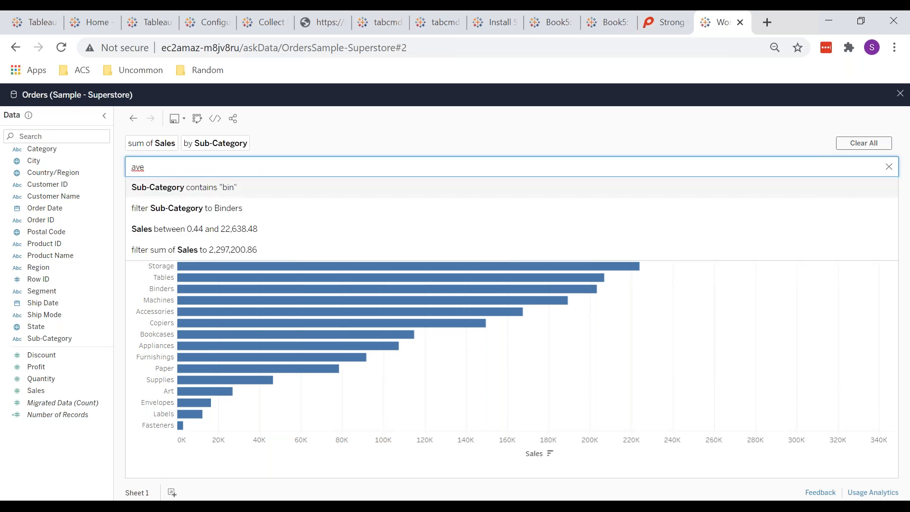
pyautogui.write('rage')
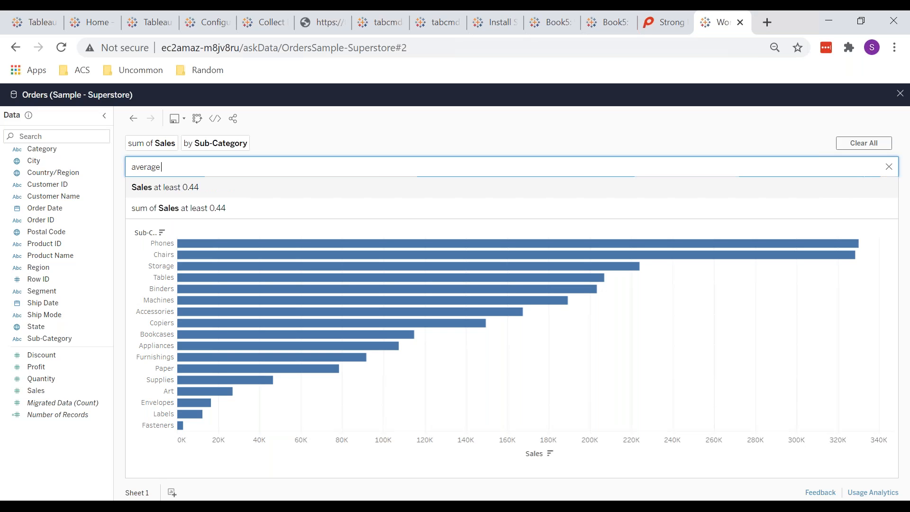
pyautogui.write(' sales')
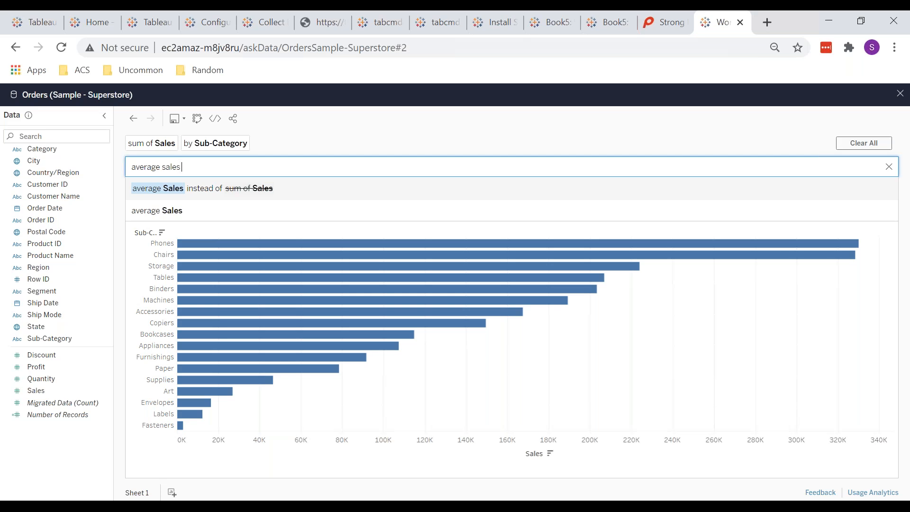
pyautogui.write('for each c')
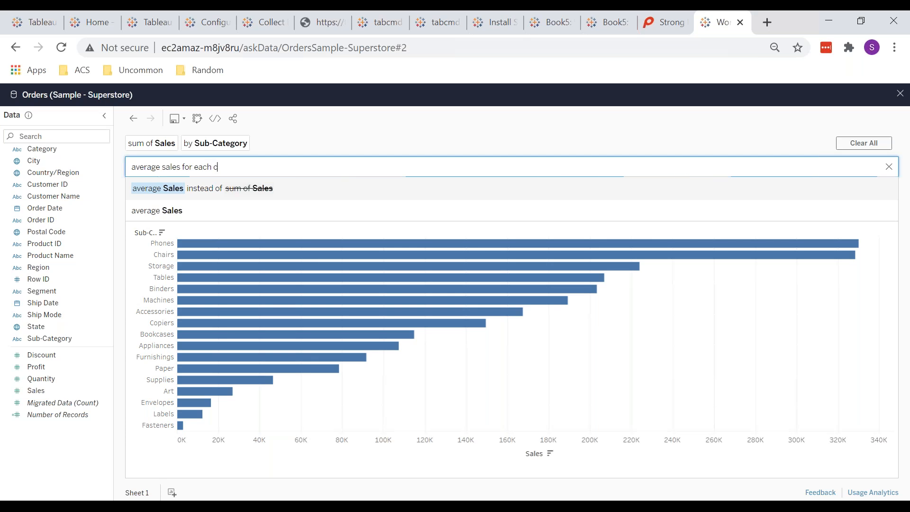
pyautogui.write('ategory')
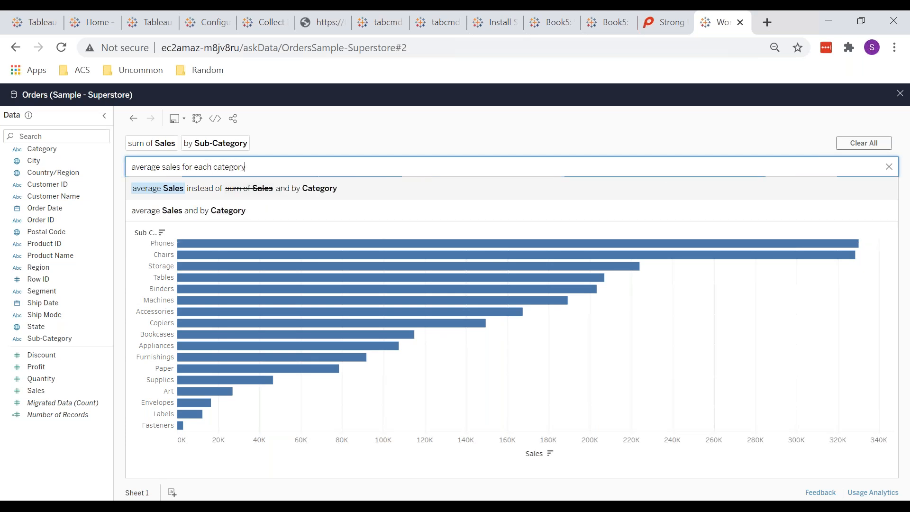
pyautogui.press('Return')
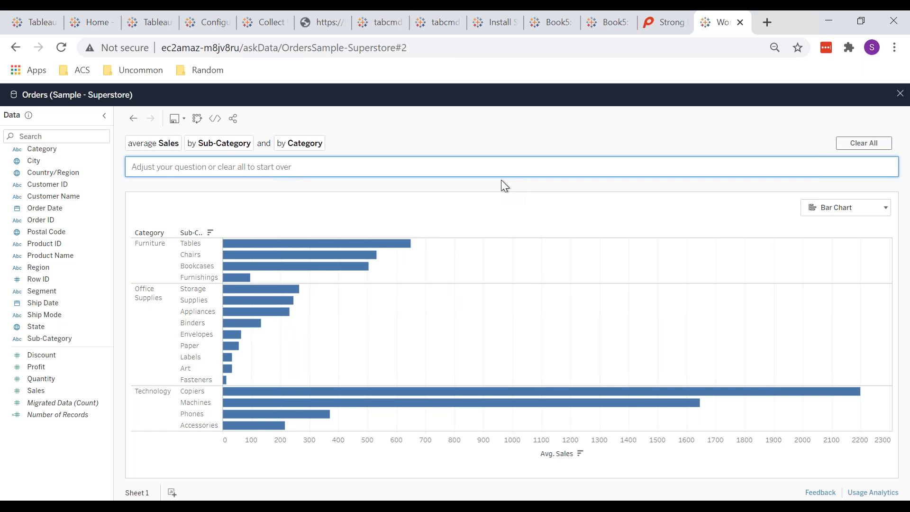
pyautogui.moveTo(300, 269)
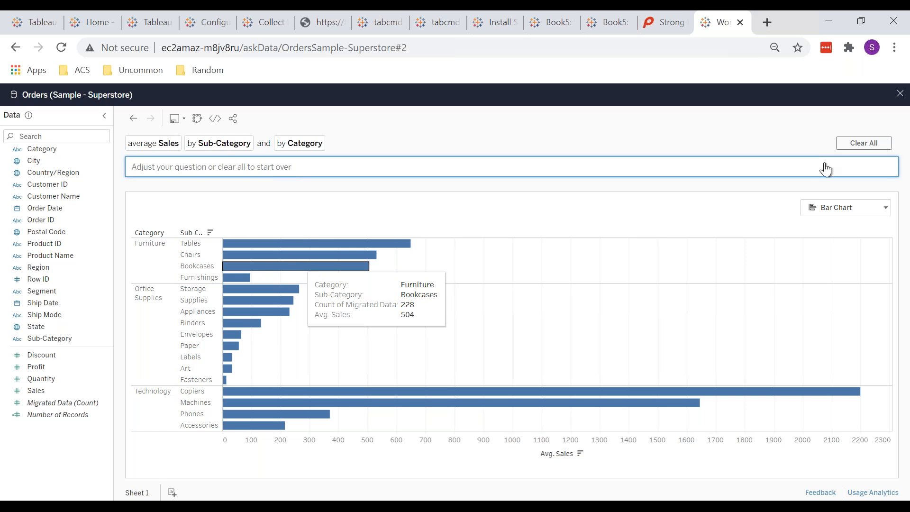
pyautogui.click(818, 213)
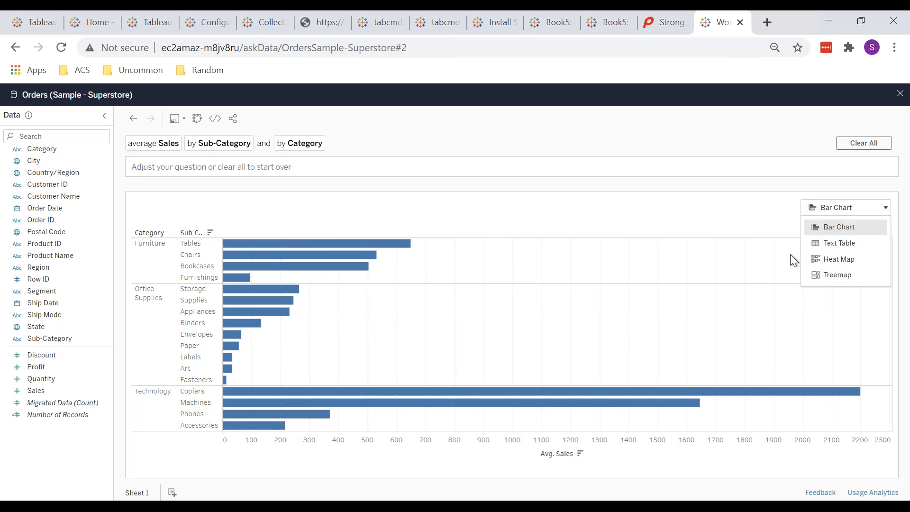
# Preview the average-sales chart as a Heat Map and a Treemap, then return it to a Bar Chart.
pyautogui.click(840, 261)
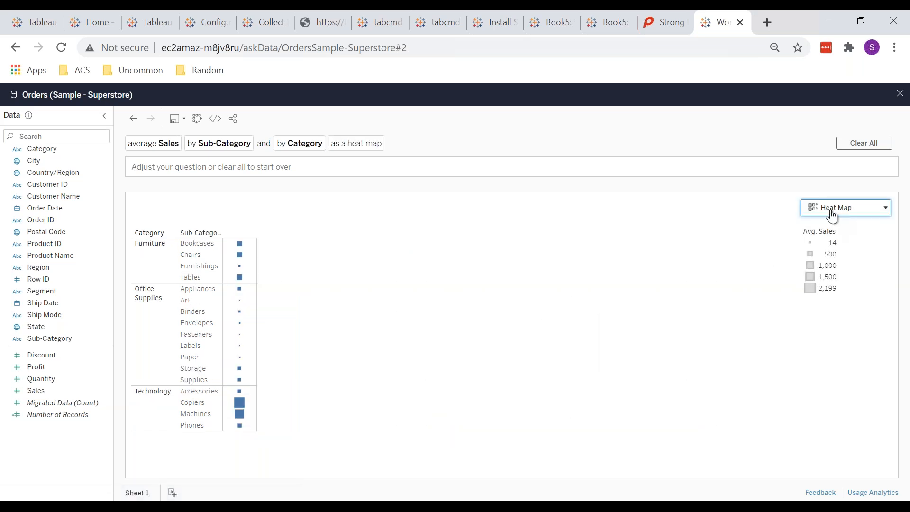
pyautogui.click(832, 213)
pyautogui.click(827, 276)
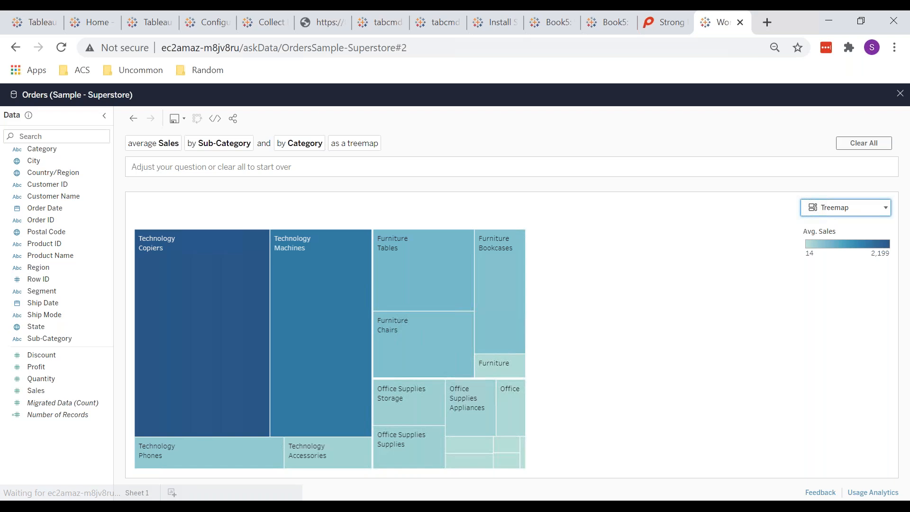
pyautogui.click(818, 215)
pyautogui.click(820, 227)
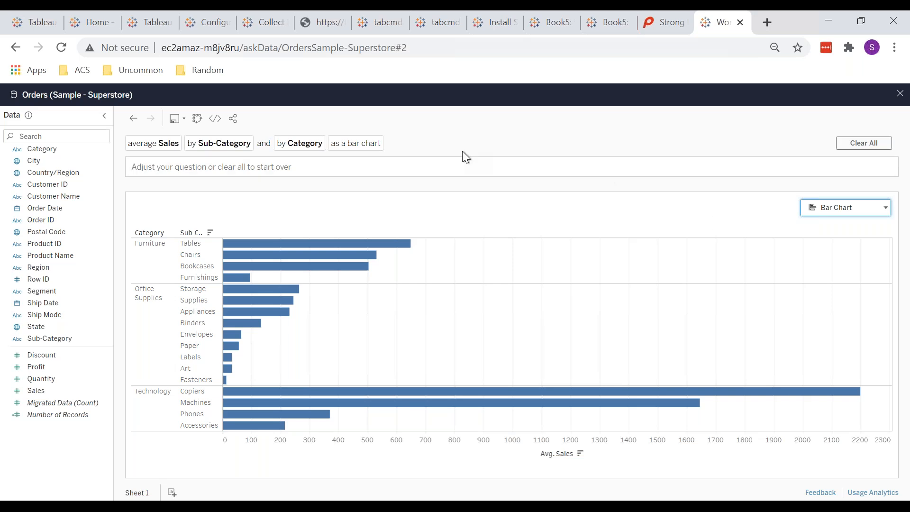
pyautogui.click(224, 168)
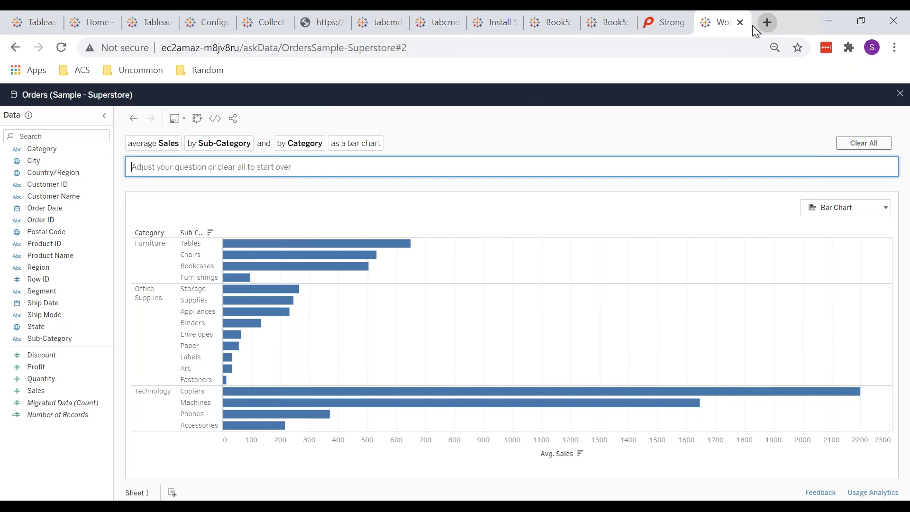
# Close the Ask Data session and open the Training project from Home's Explore page.
pyautogui.click(739, 22)
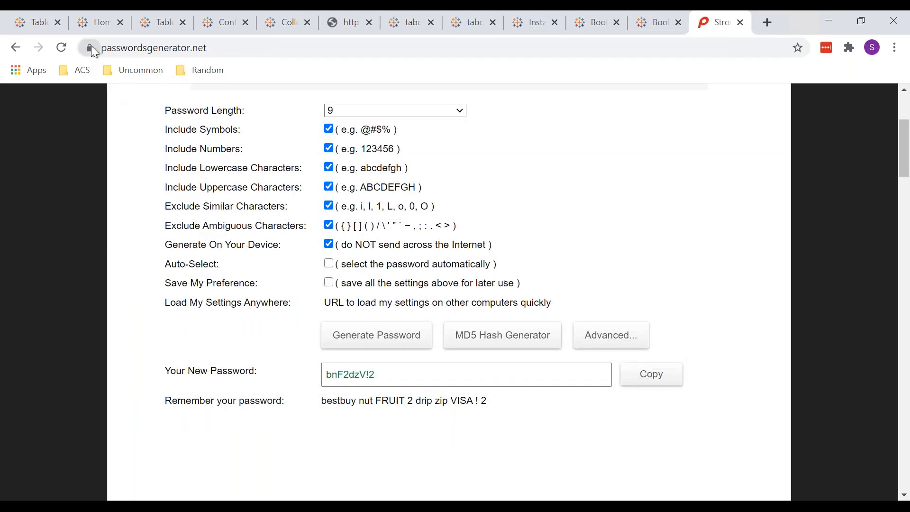
pyautogui.click(89, 22)
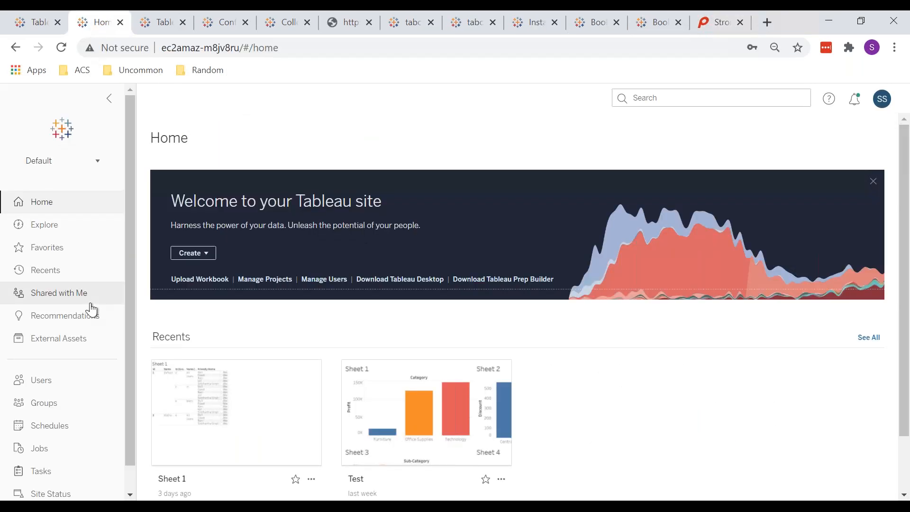
pyautogui.click(46, 228)
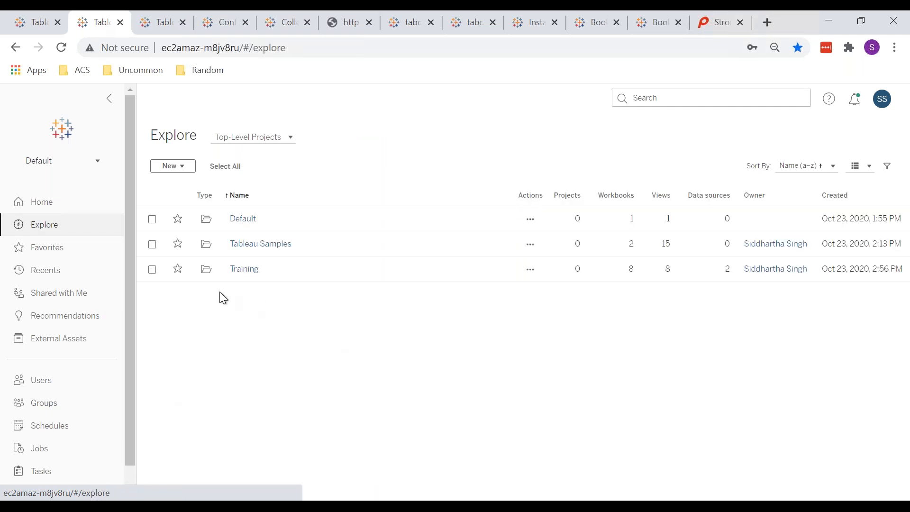
pyautogui.click(247, 270)
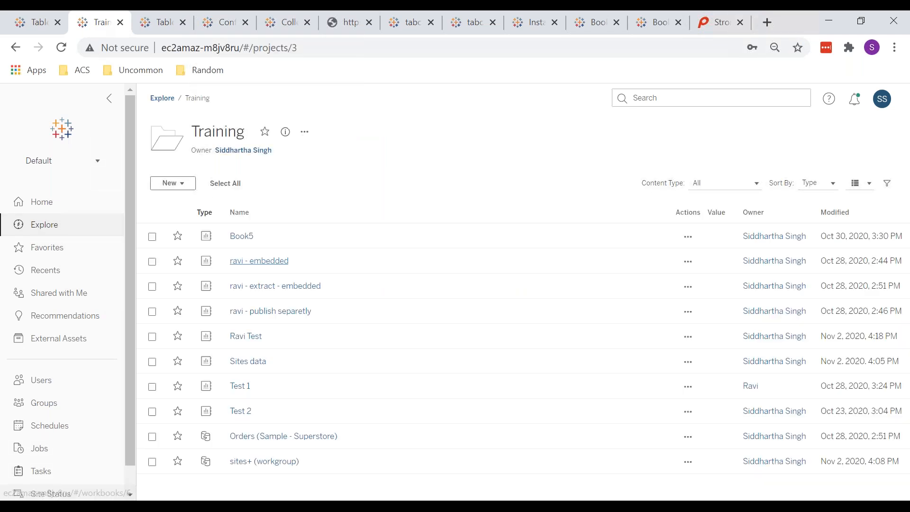
# Show the permission rules of the sites+ (workgroup) data source.
pyautogui.click(272, 464)
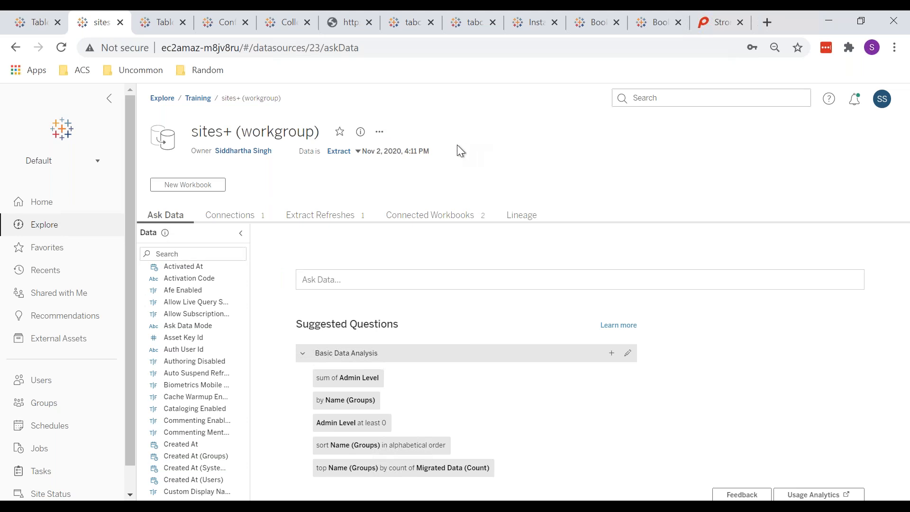
pyautogui.click(379, 134)
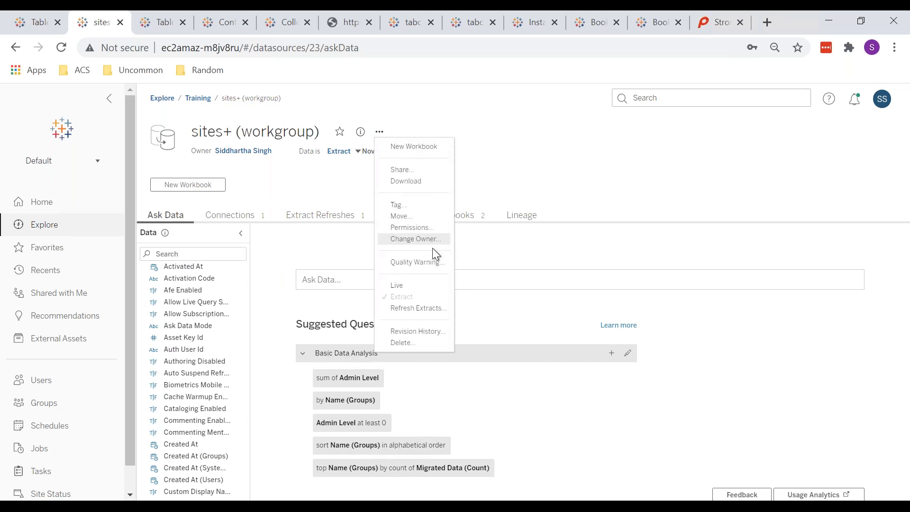
pyautogui.click(410, 227)
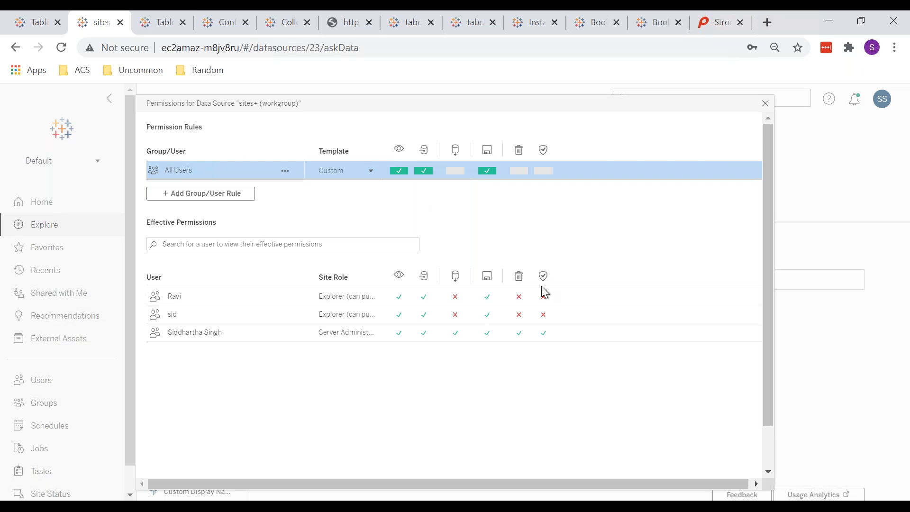
# Close the sites+ (workgroup) Permissions dialog after reviewing its effective permissions.
pyautogui.click(766, 103)
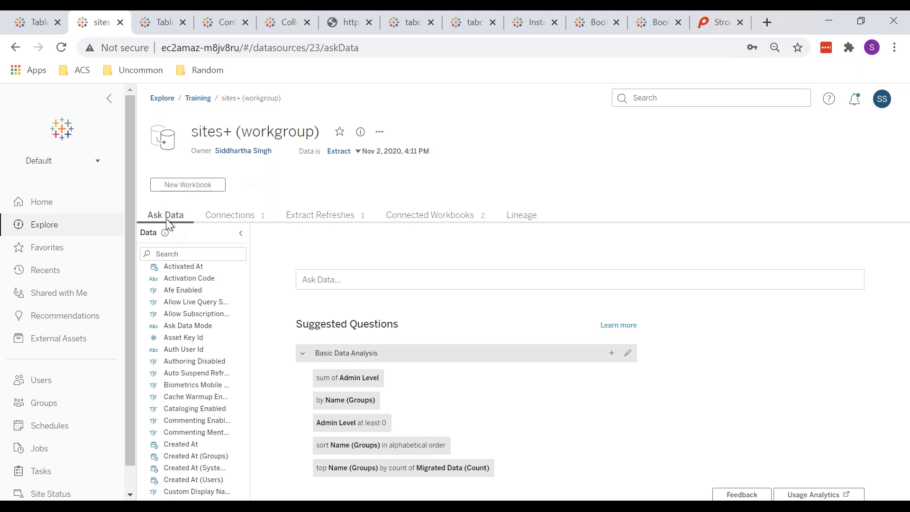
# Sign in to the other Tableau Server window with the username and password.
pyautogui.moveTo(171, 506)
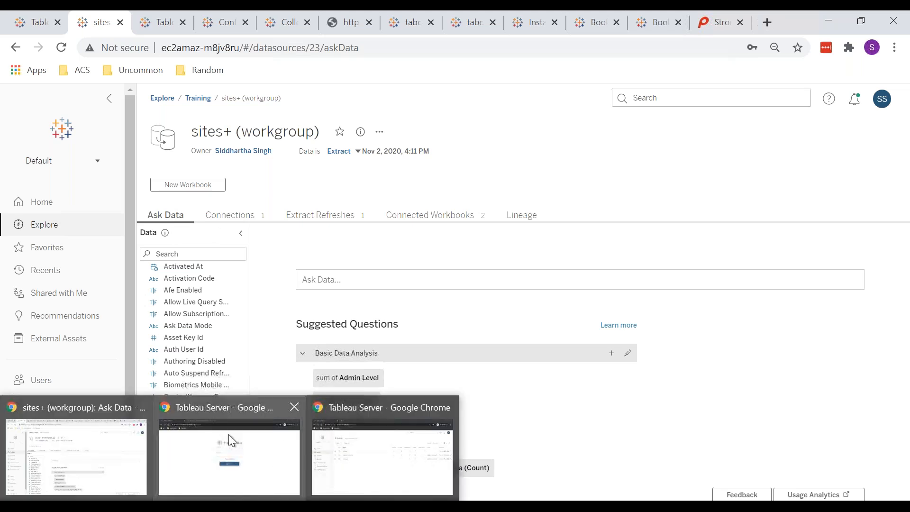
pyautogui.click(229, 435)
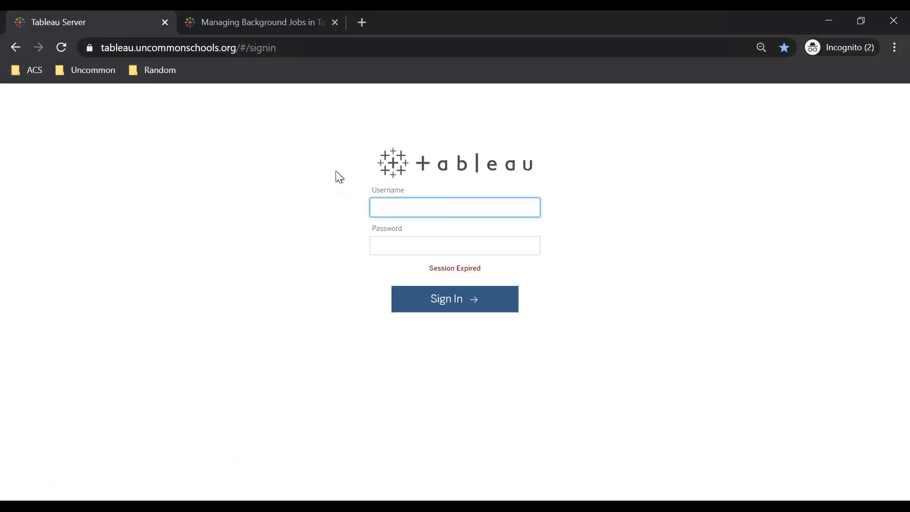
pyautogui.write('siddhartha')
pyautogui.press('Tab')
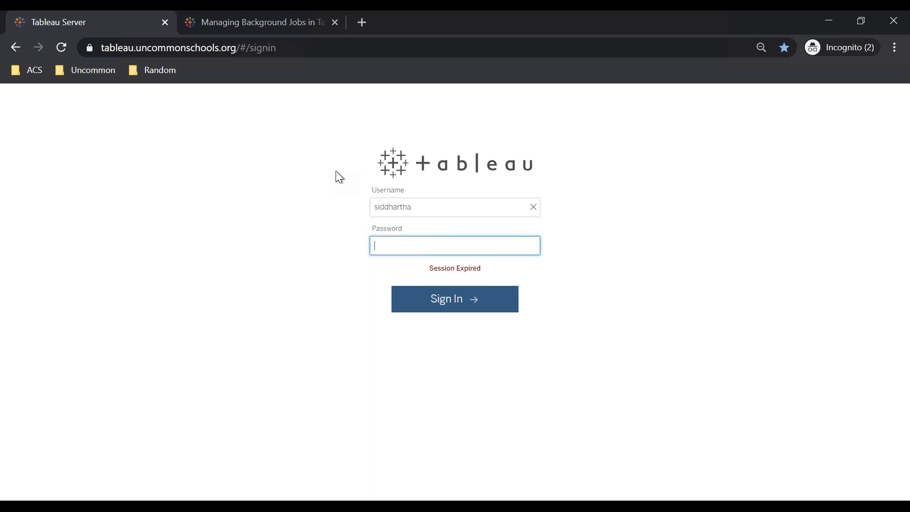
pyautogui.write('*******')
pyautogui.press('Return')
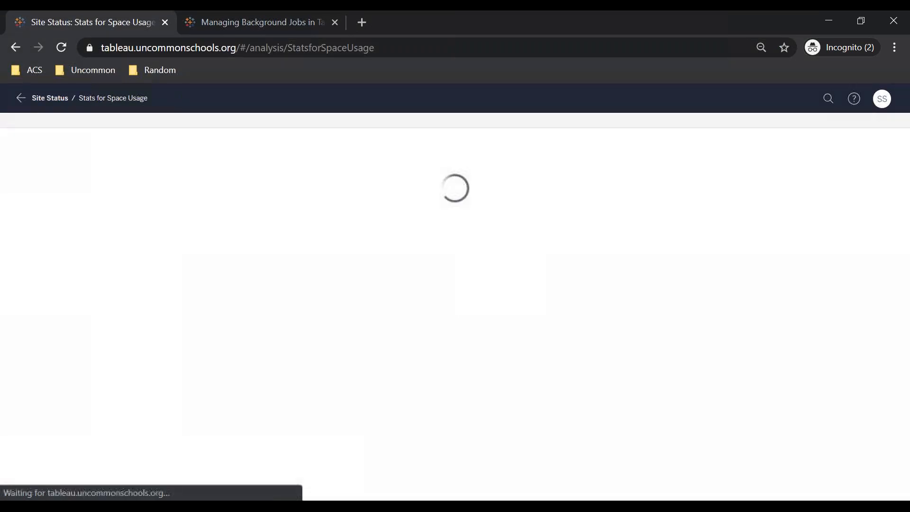
# List DA-DEV's data sources and open HS_Quiz_Results_Questions (adw_staging) IL's connection details.
pyautogui.click(43, 102)
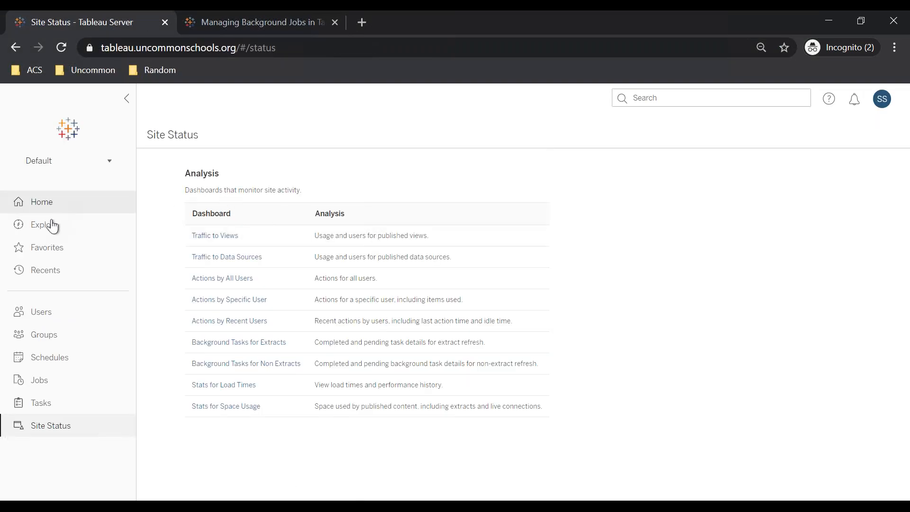
pyautogui.click(51, 229)
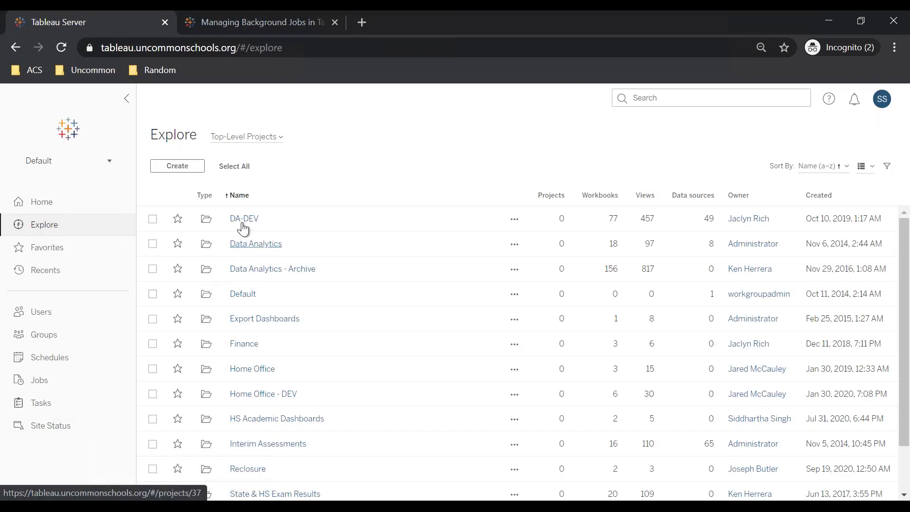
pyautogui.click(243, 221)
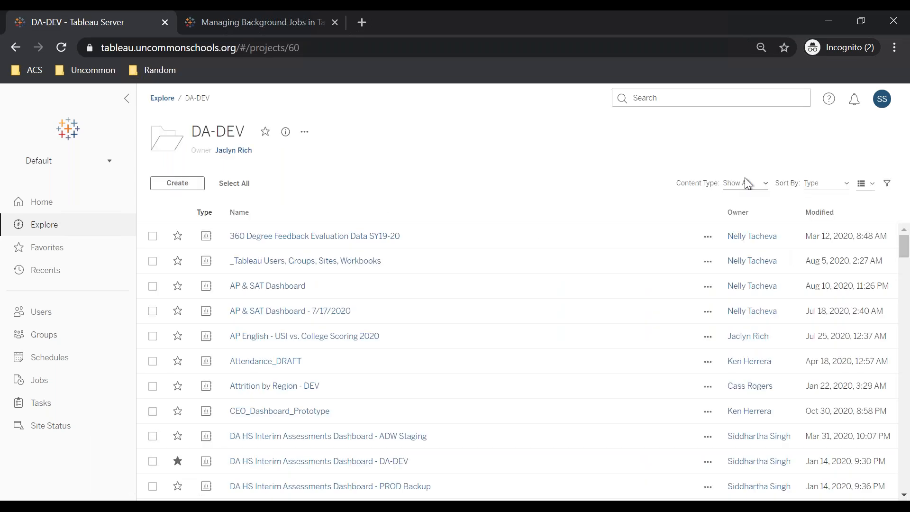
pyautogui.click(747, 183)
pyautogui.click(748, 227)
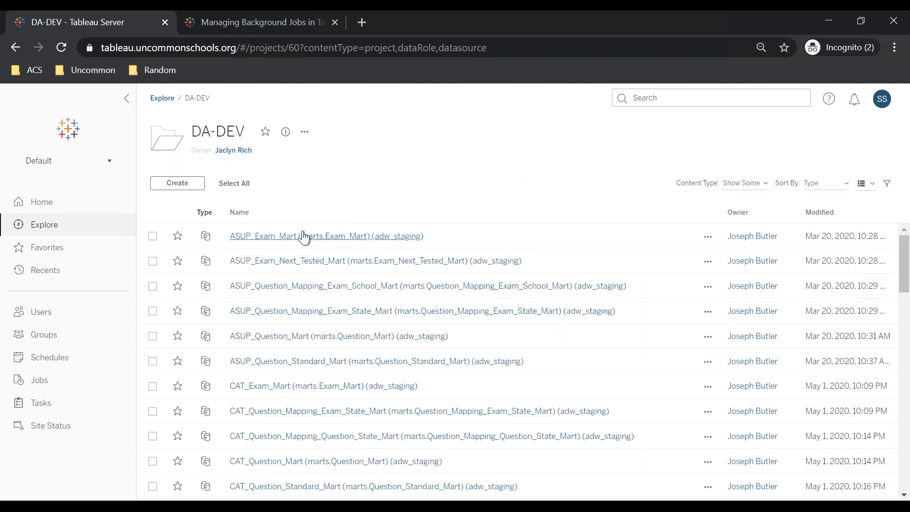
pyautogui.scroll(-10, 304, 236)
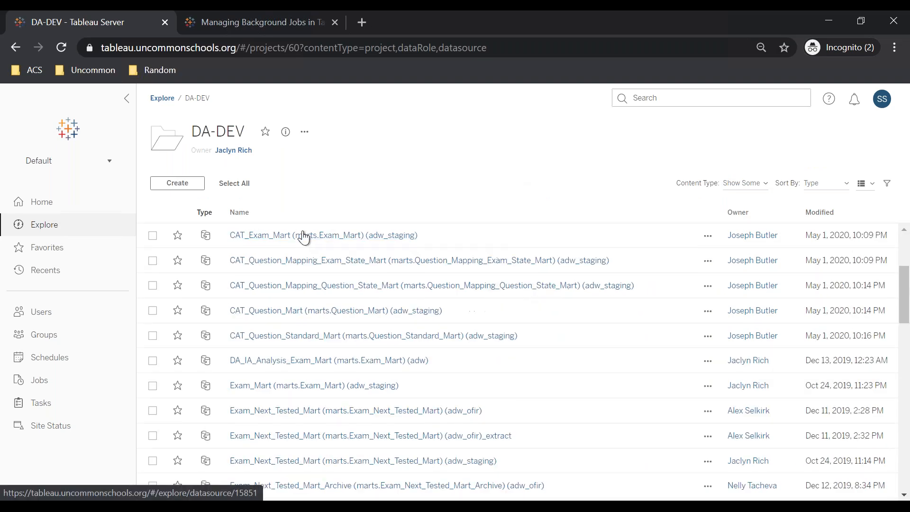
pyautogui.scroll(3, 482, 339)
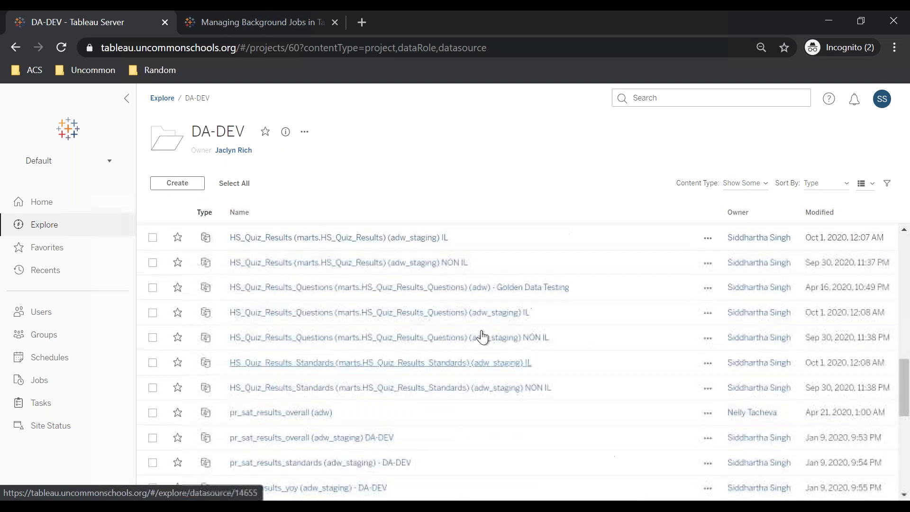
pyautogui.click(325, 314)
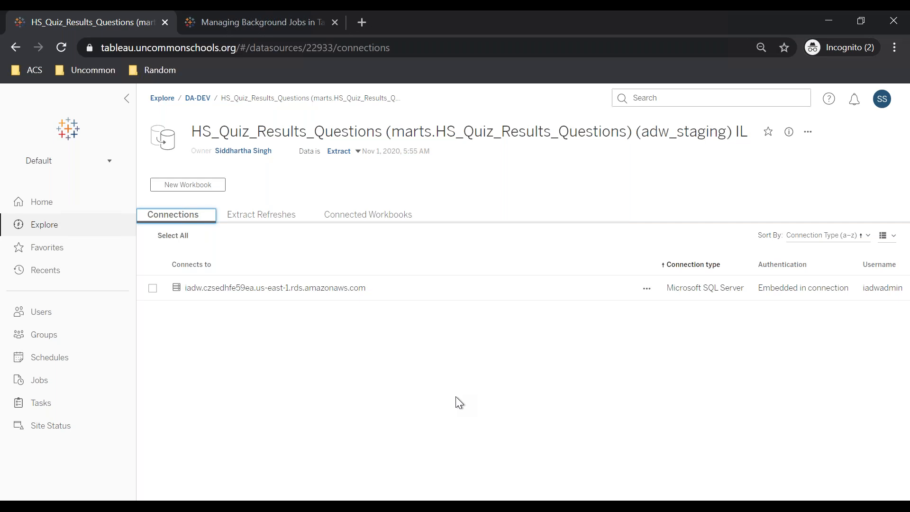
# Check the TSM Topology tab in the other window, then go to the Explore projects page.
pyautogui.hotkey('alt', 'Tab')
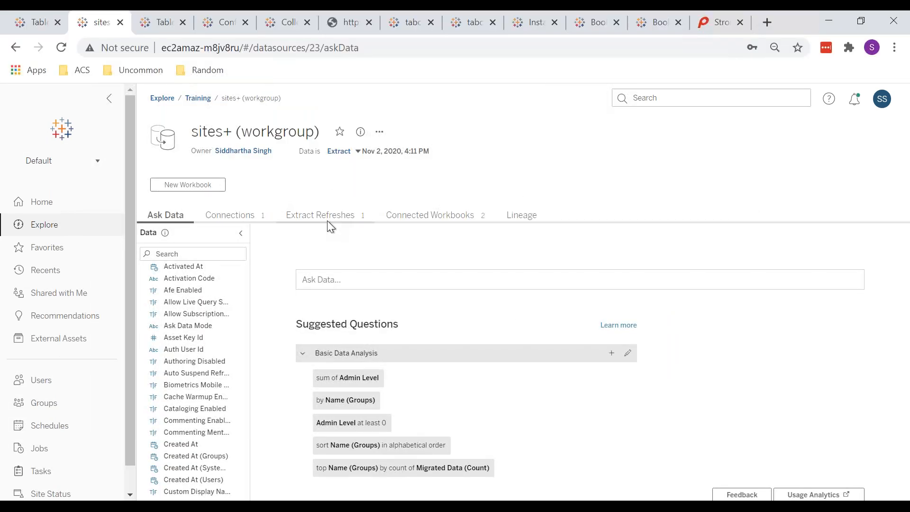
pyautogui.hotkey('alt', 'Tab')
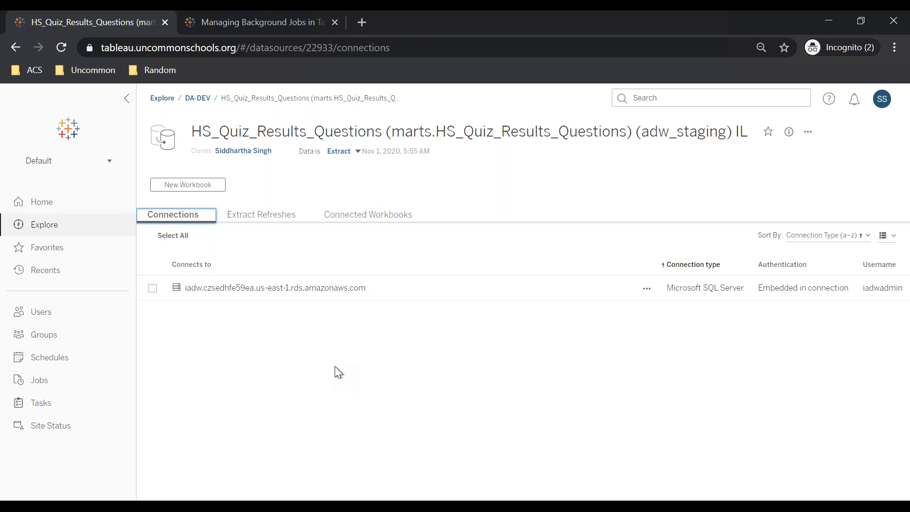
pyautogui.hotkey('alt', 'Tab')
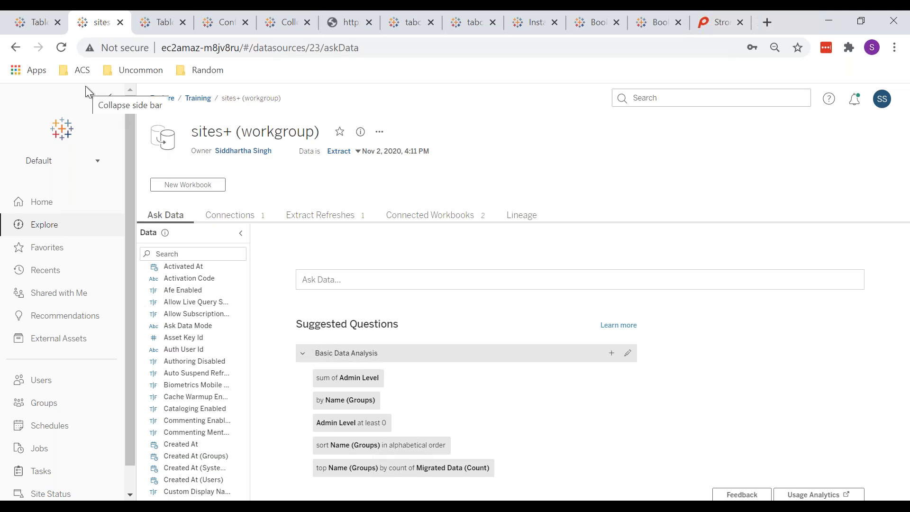
pyautogui.click(28, 21)
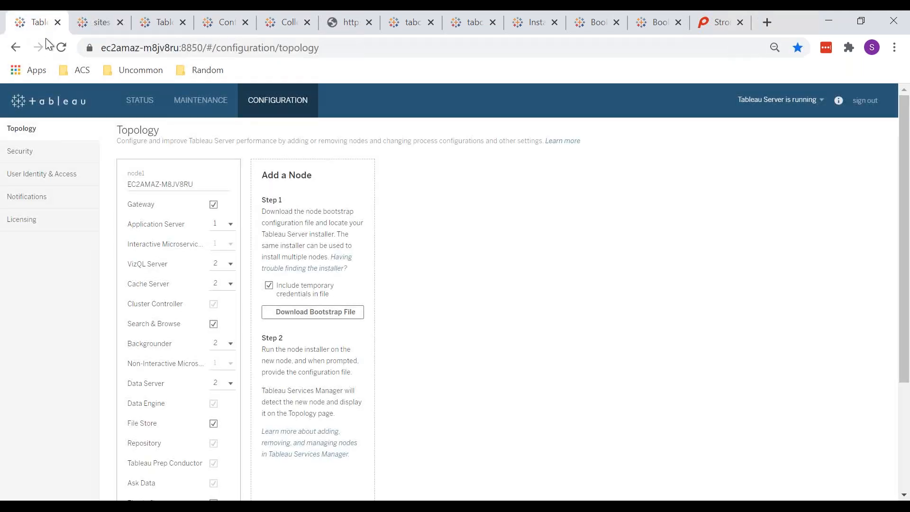
pyautogui.scroll(-3, 222, 333)
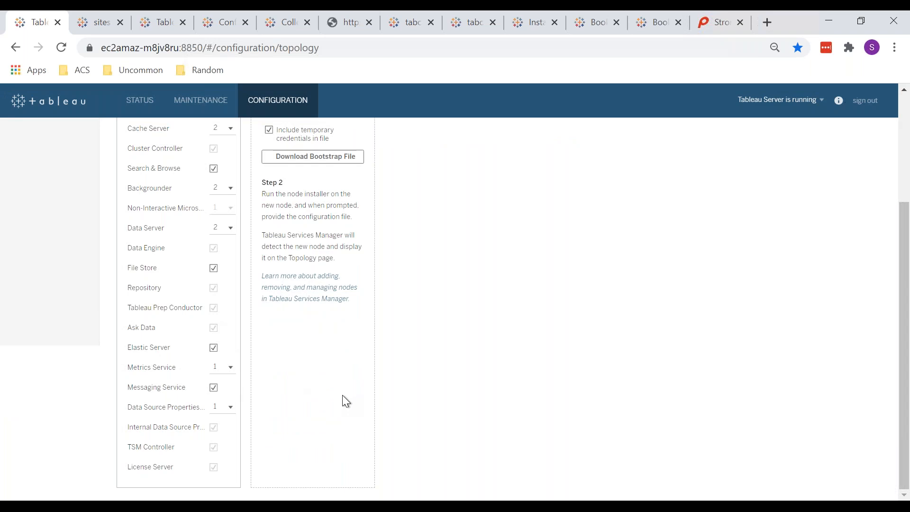
pyautogui.hotkey('ctrl', 'Tab')
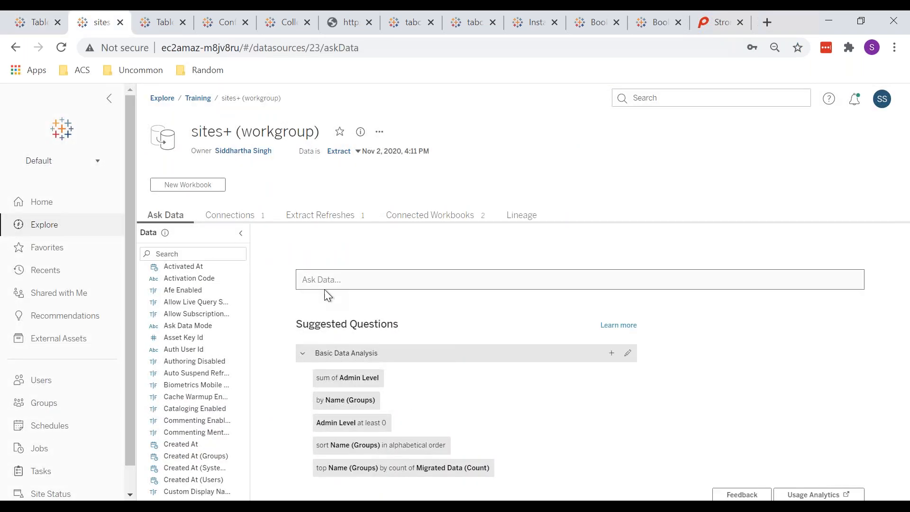
pyautogui.click(52, 234)
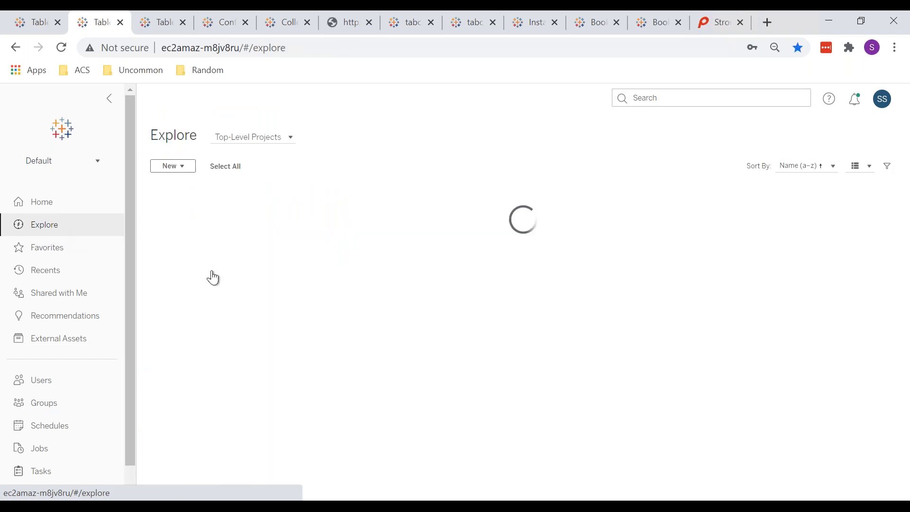
# Open Sheet 1 of the Ravi Test workbook in the Training project.
pyautogui.click(235, 273)
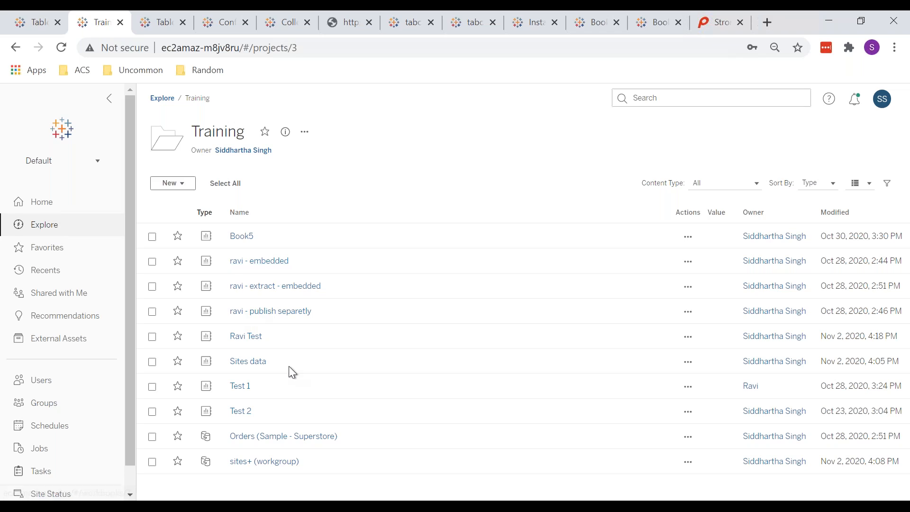
pyautogui.click(252, 337)
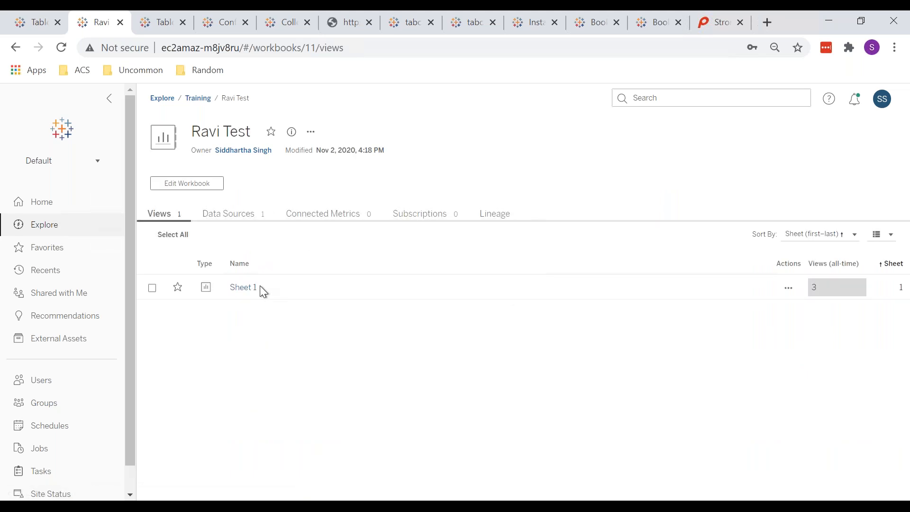
pyautogui.click(254, 288)
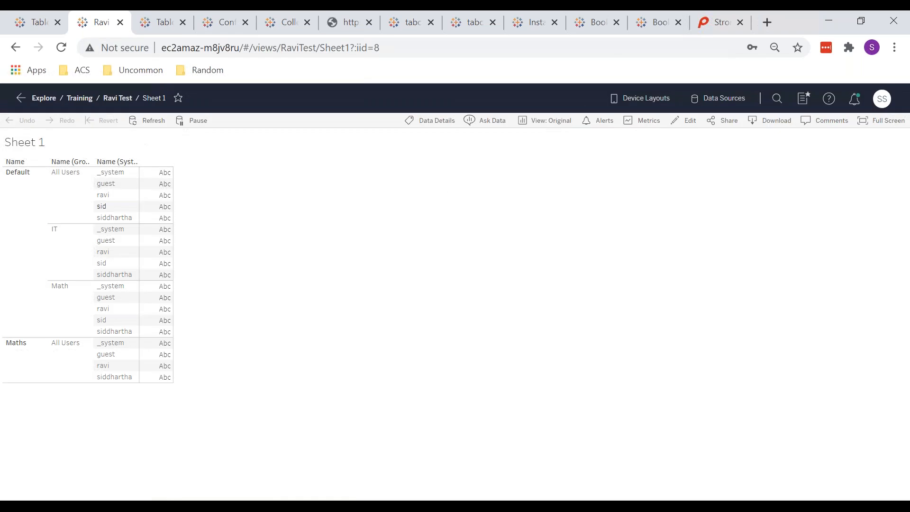
pyautogui.click(37, 23)
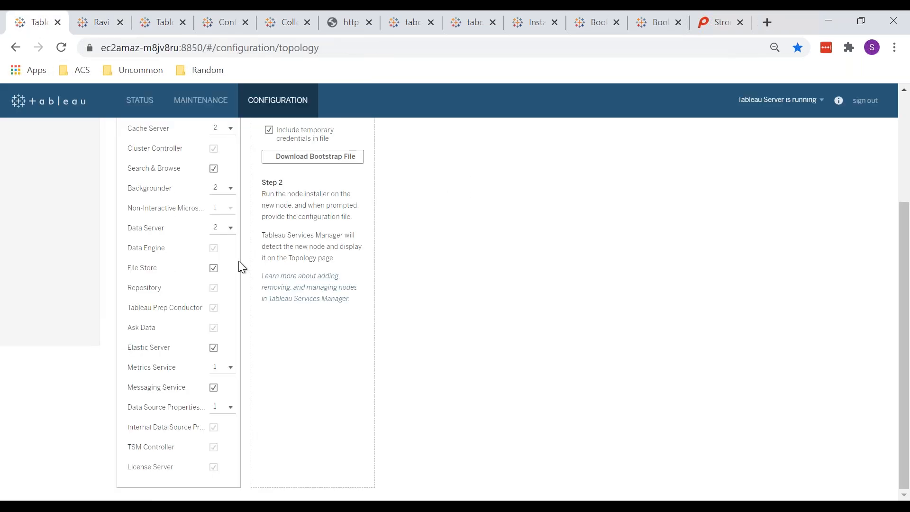
pyautogui.click(90, 21)
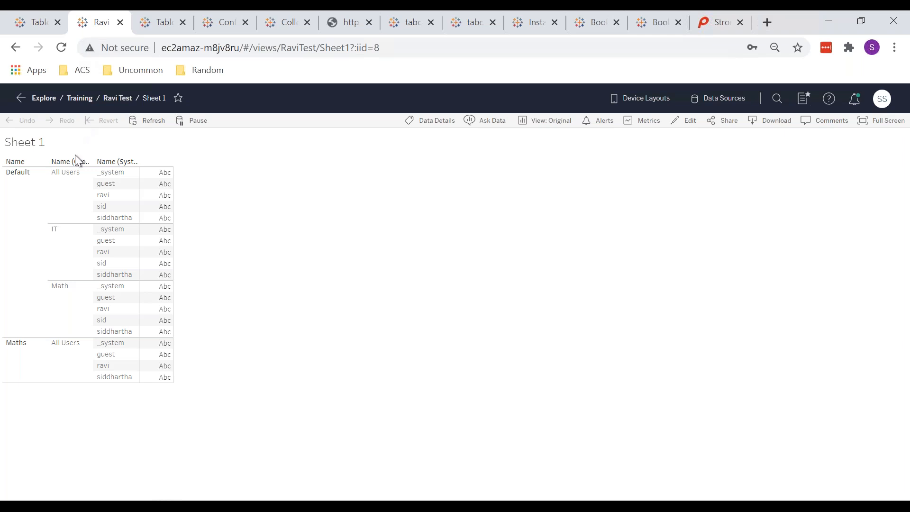
# Open the Training project in a new tab placed before Ravi Test, and open ravi - embedded.
pyautogui.middleClick(79, 99)
pyautogui.moveTo(141, 22); pyautogui.dragTo(85, 26)
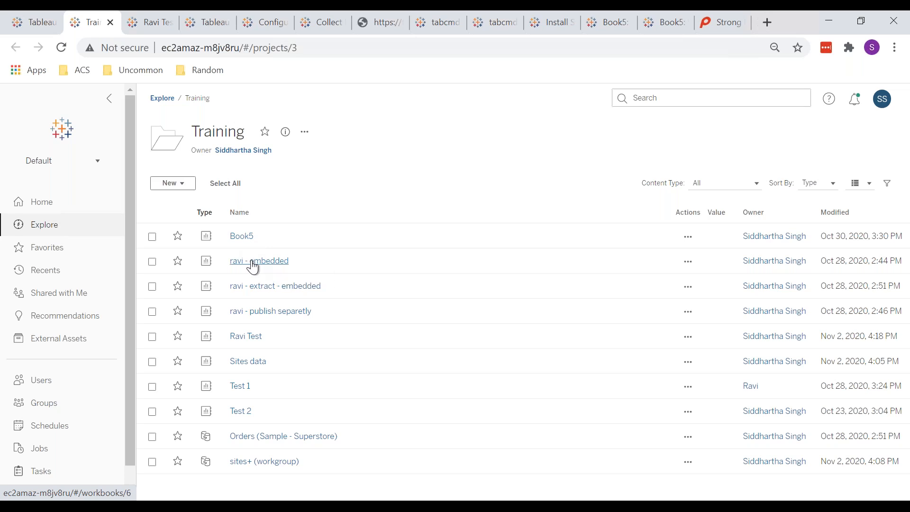
pyautogui.click(251, 262)
# Open ravi - embedded's Sheet 1 Discount-by-Segment chart and compare it with the Ravi Test view.
pyautogui.click(240, 289)
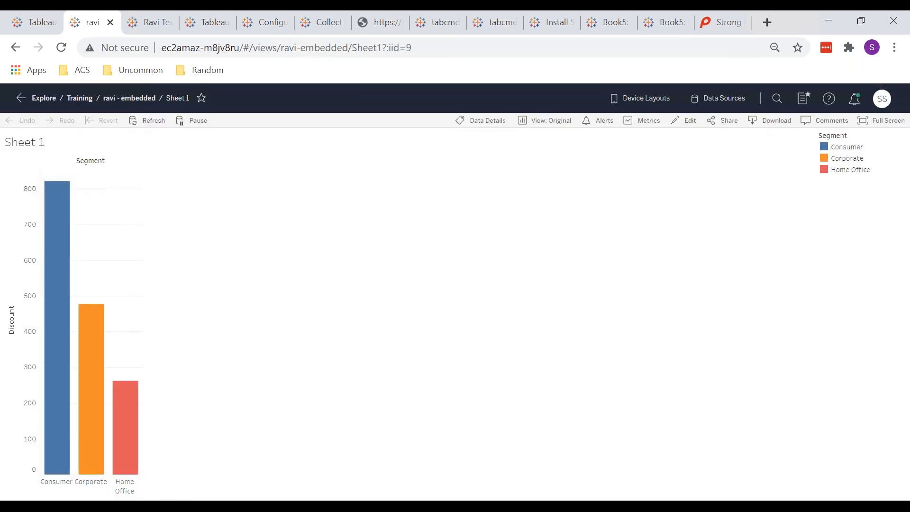
pyautogui.hotkey('ctrl', 'Tab')
pyautogui.hotkey('ctrl', 'shift', 'Tab')
pyautogui.hotkey('ctrl', 'Tab')
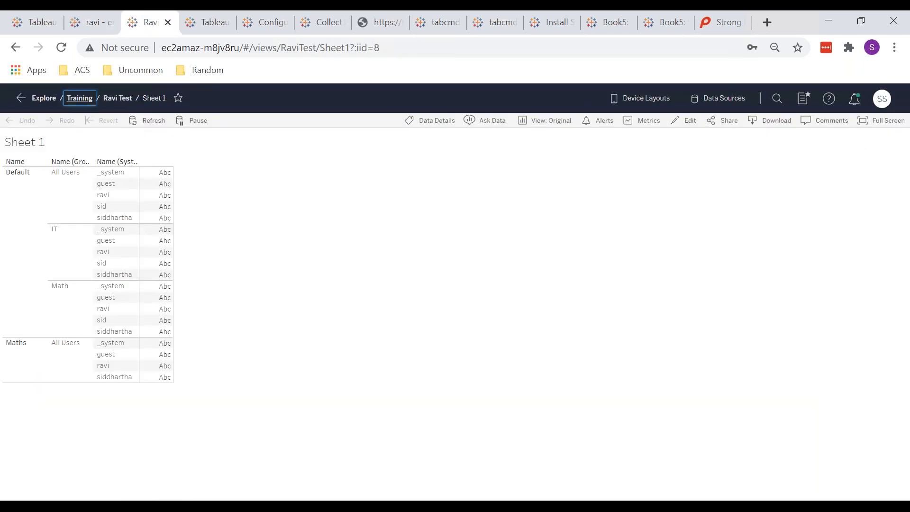
pyautogui.hotkey('ctrl', 'shift', 'Tab')
pyautogui.hotkey('ctrl', 'Tab')
pyautogui.hotkey('ctrl', 'shift', 'Tab')
pyautogui.hotkey('ctrl', 'Tab')
pyautogui.hotkey('ctrl', 'shift', 'Tab')
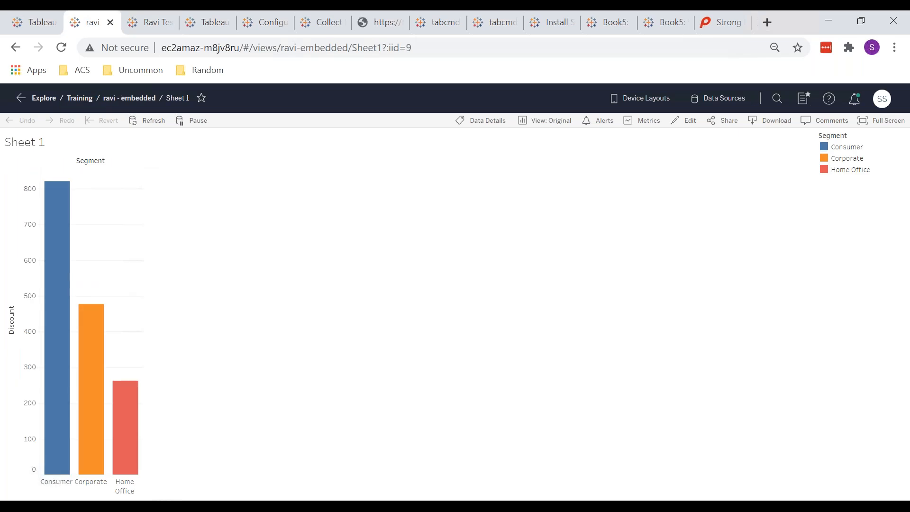
pyautogui.hotkey('ctrl', 'Tab')
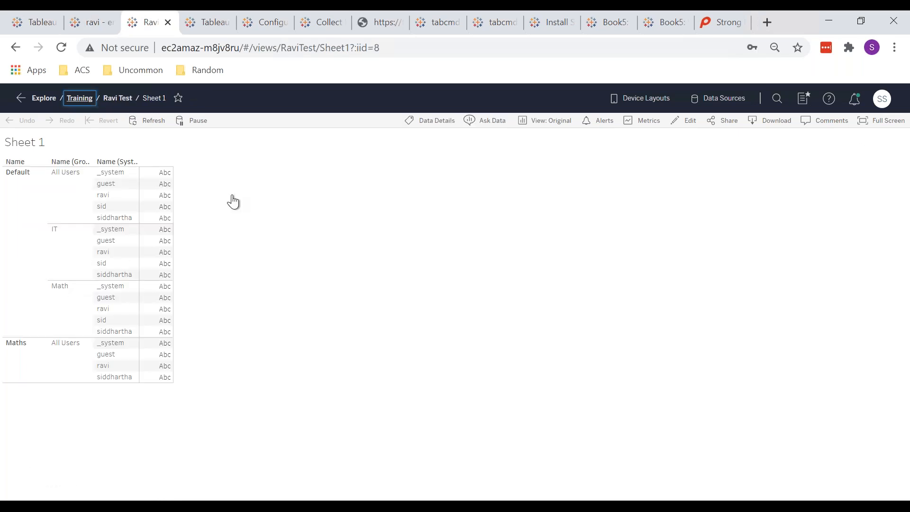
pyautogui.click(312, 251)
pyautogui.hotkey('ctrl', 'shift', 'Tab')
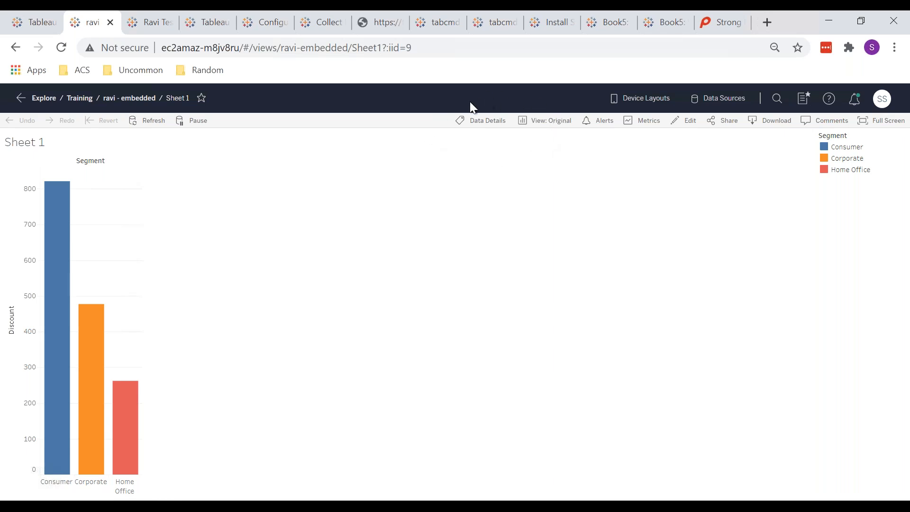
pyautogui.hotkey('ctrl', 'Tab')
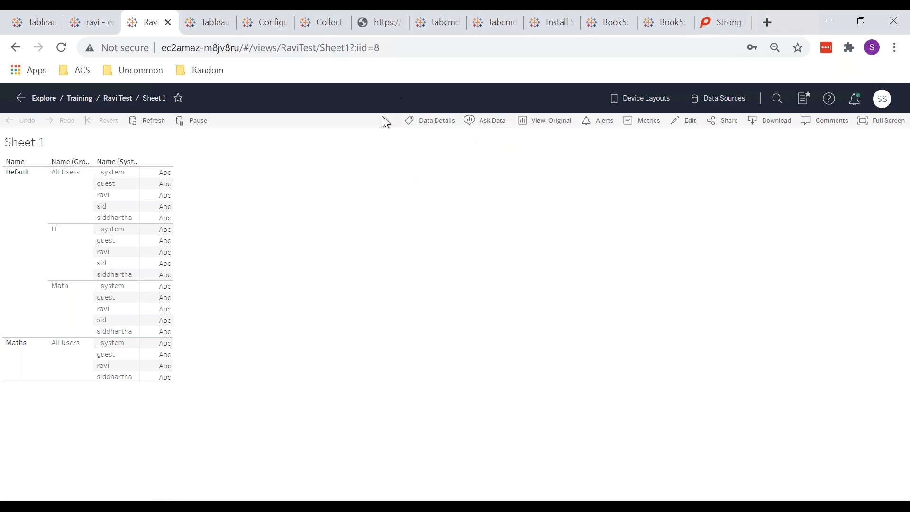
pyautogui.hotkey('ctrl', 'shift', 'Tab')
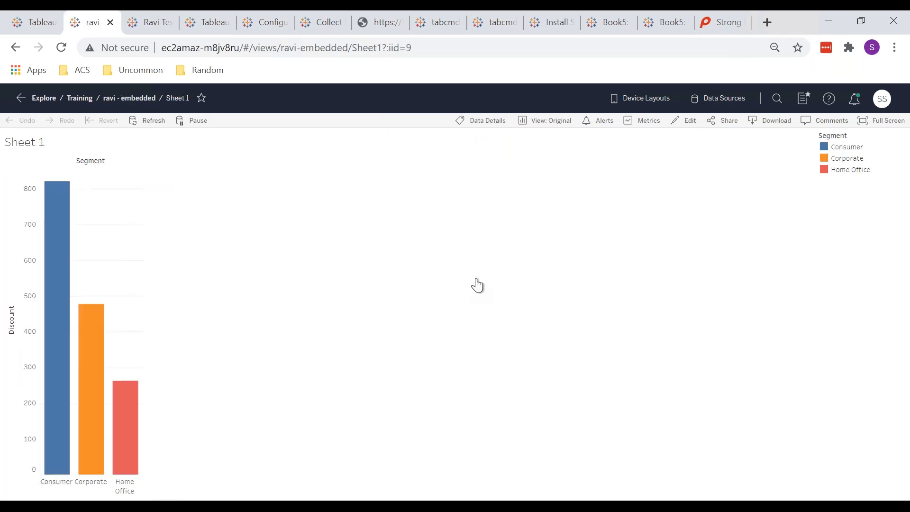
pyautogui.hotkey('ctrl', 'Tab')
pyautogui.hotkey('ctrl', 'shift', 'Tab')
pyautogui.hotkey('ctrl', 'Tab')
pyautogui.hotkey('ctrl', 'shift', 'Tab')
pyautogui.hotkey('ctrl', 'Tab')
pyautogui.hotkey('ctrl', 'shift', 'Tab')
pyautogui.hotkey('ctrl', 'Tab')
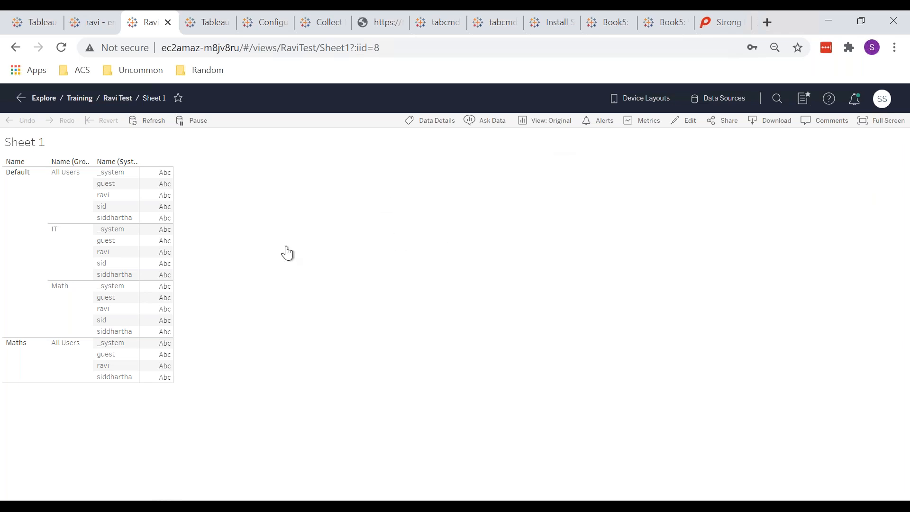
# Show filter cards for Id, Name, Name (Groups) and Name (System Users) on the Sites data sheet.
pyautogui.moveTo(200, 506)
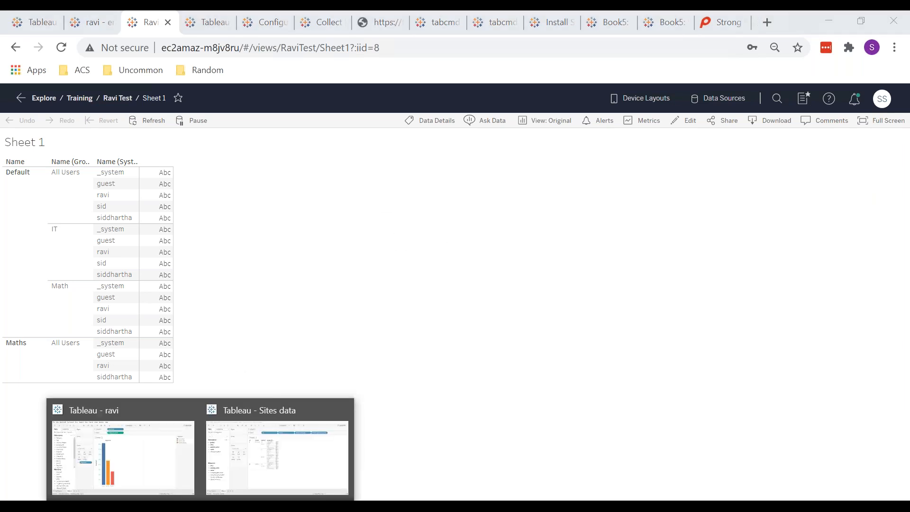
pyautogui.click(269, 468)
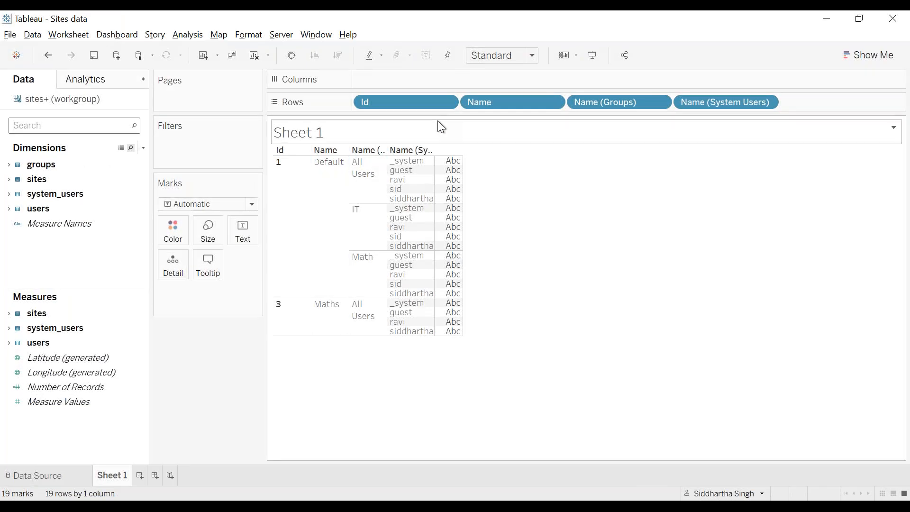
pyautogui.click(447, 102)
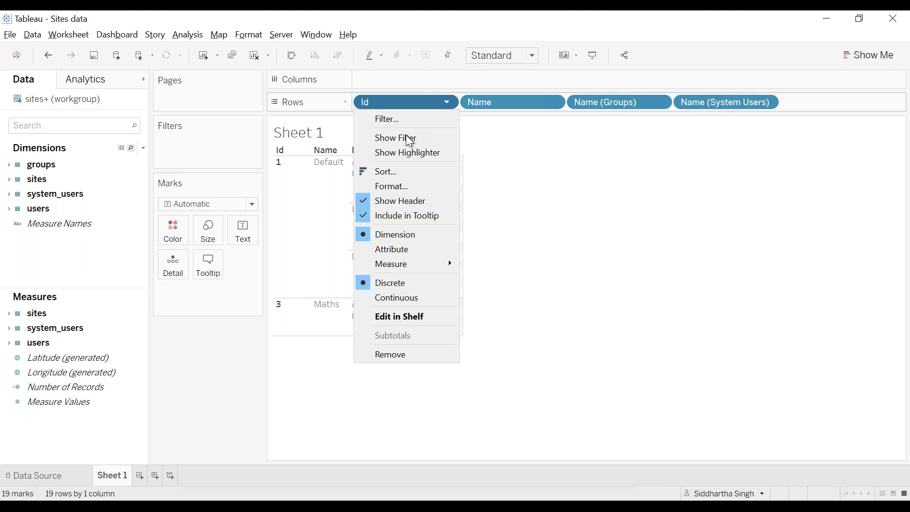
pyautogui.click(403, 136)
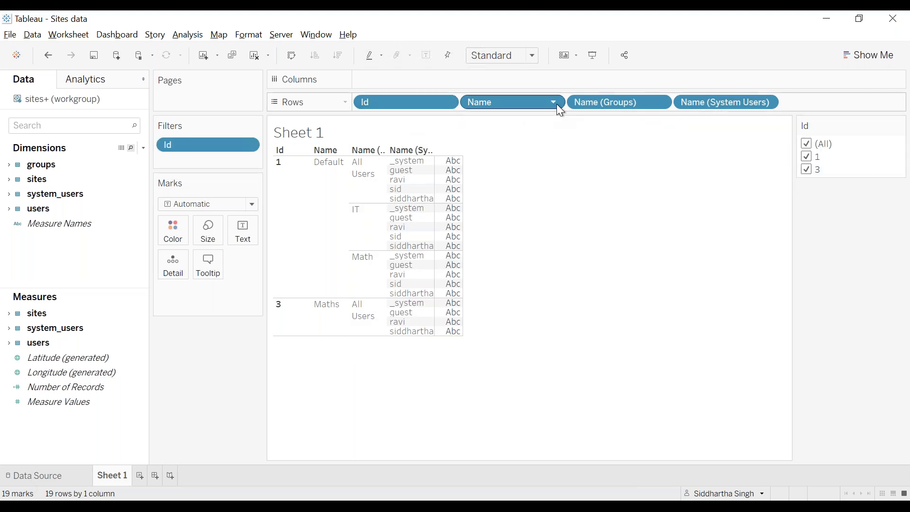
pyautogui.click(556, 103)
pyautogui.click(501, 135)
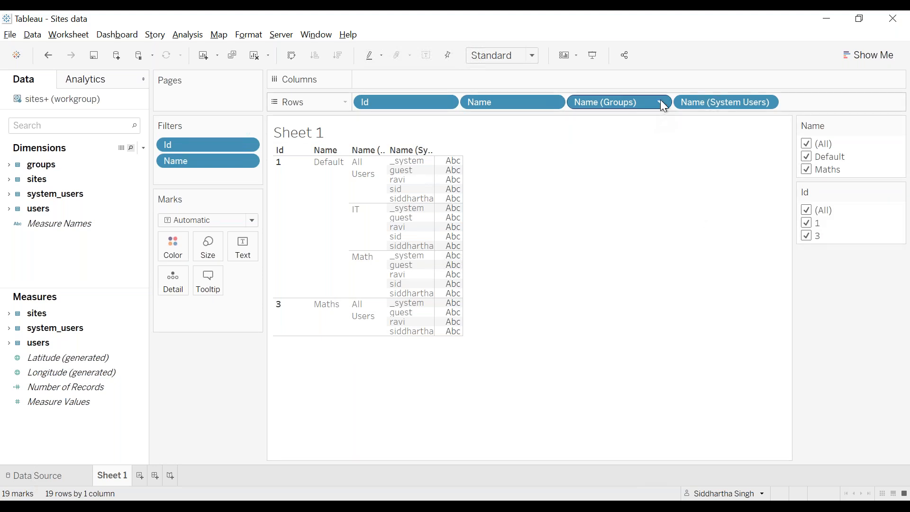
pyautogui.click(661, 104)
pyautogui.click(621, 147)
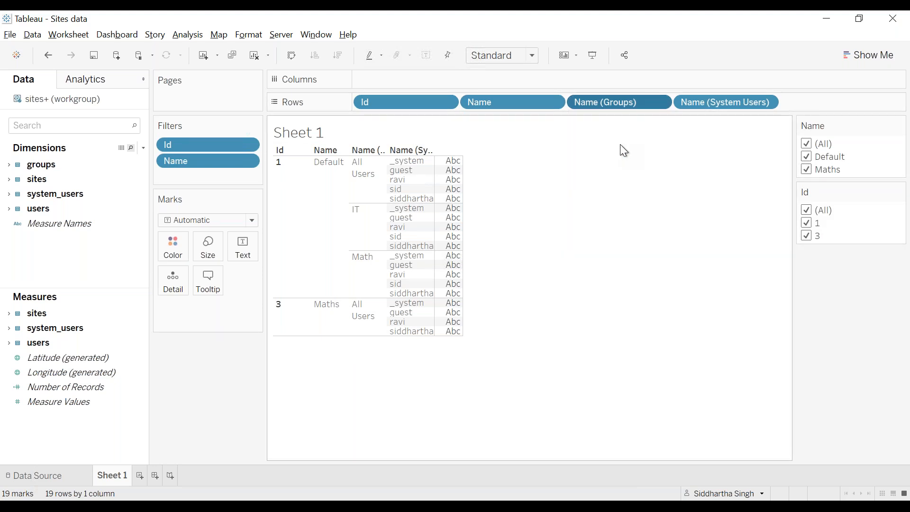
pyautogui.click(767, 103)
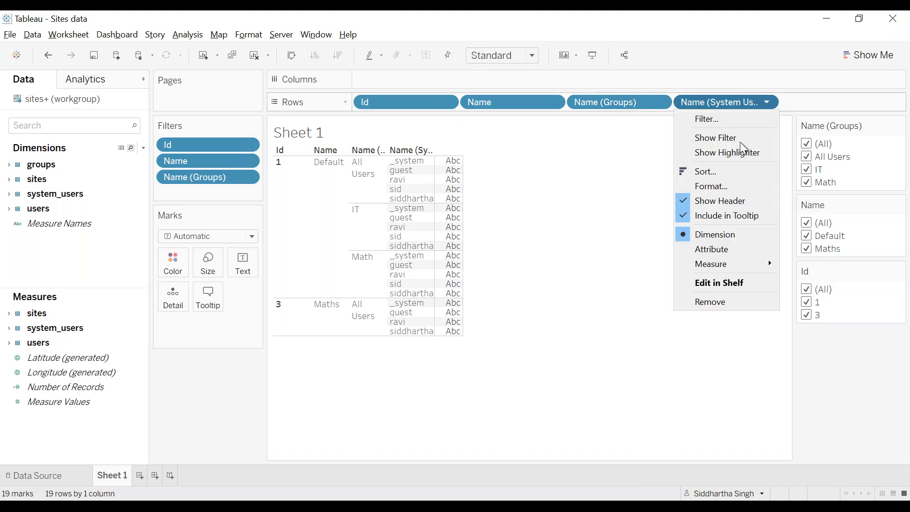
pyautogui.click(707, 138)
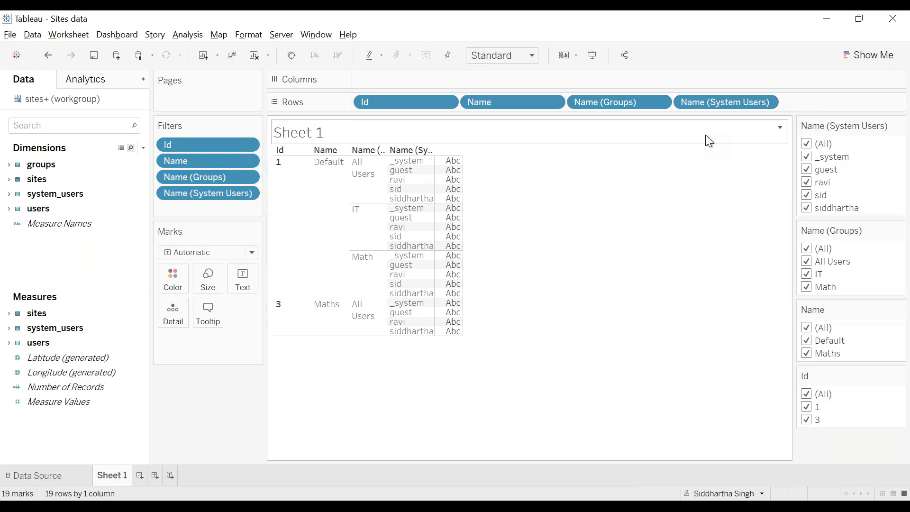
pyautogui.click(285, 38)
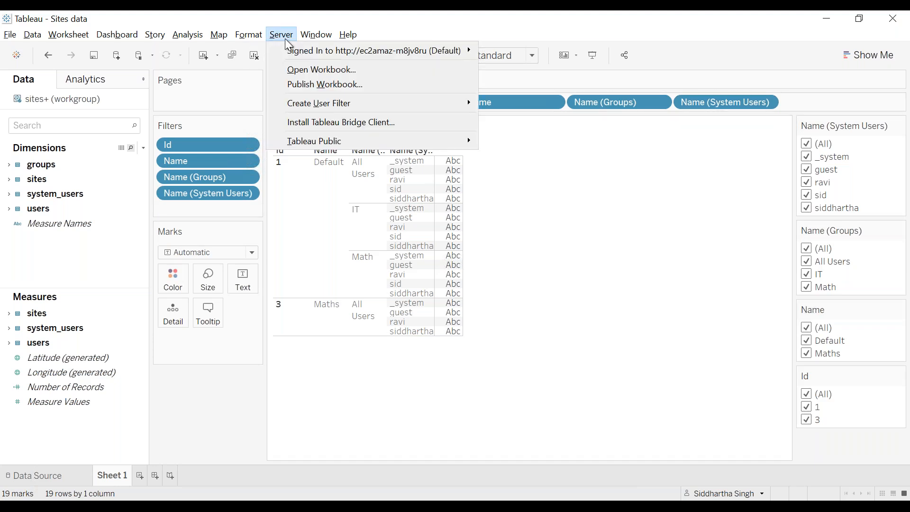
# Open the workbook's publish settings, close them unpublished, and check the ravi workbook window.
pyautogui.click(344, 83)
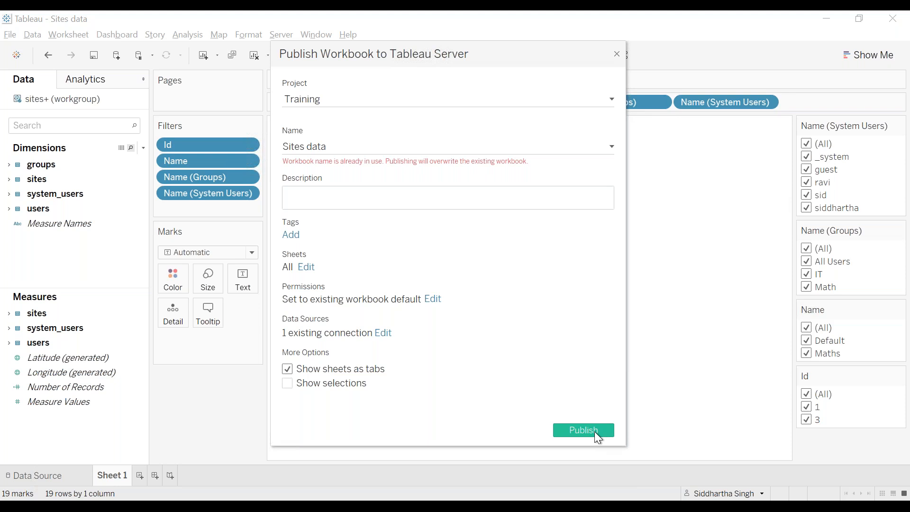
pyautogui.click(618, 55)
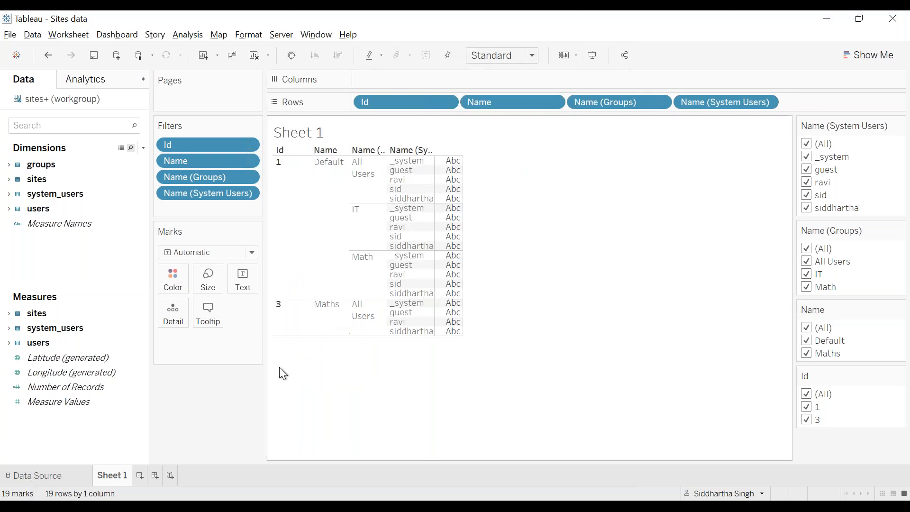
pyautogui.moveTo(200, 506)
pyautogui.click(285, 437)
pyautogui.moveTo(200, 506)
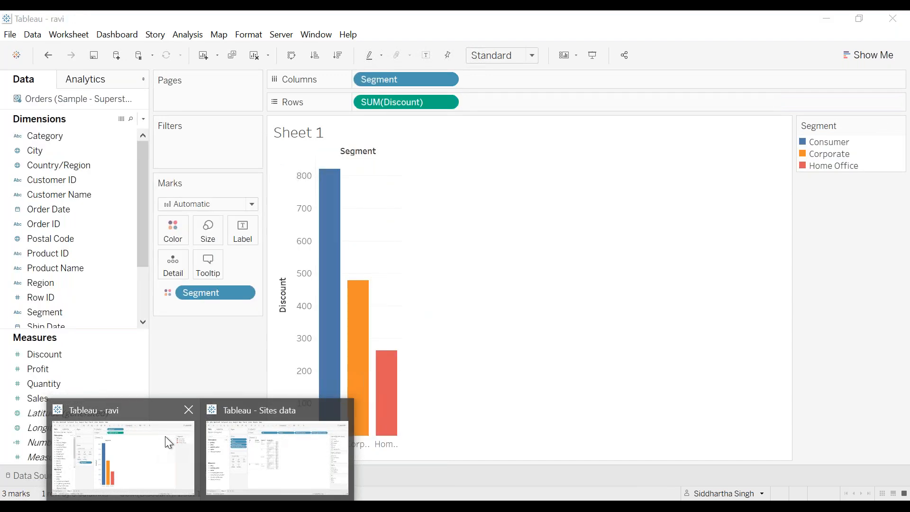
pyautogui.click(168, 442)
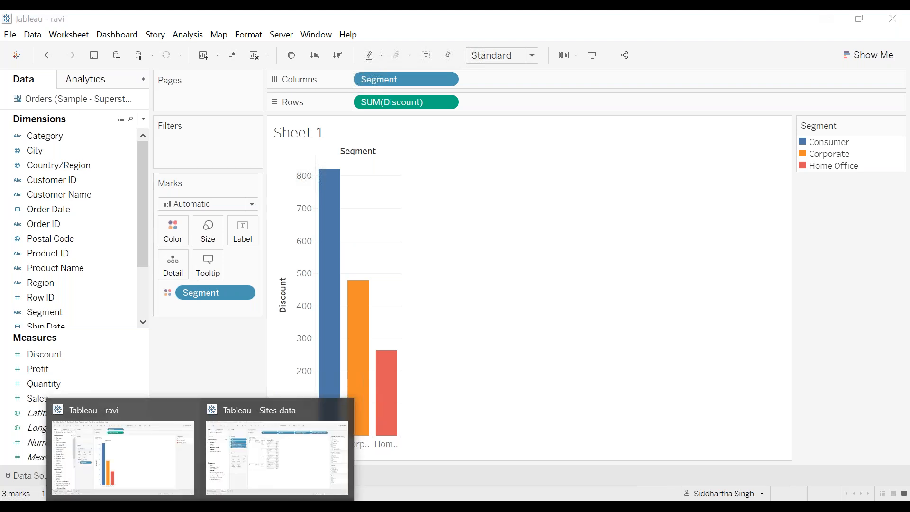
pyautogui.click(283, 449)
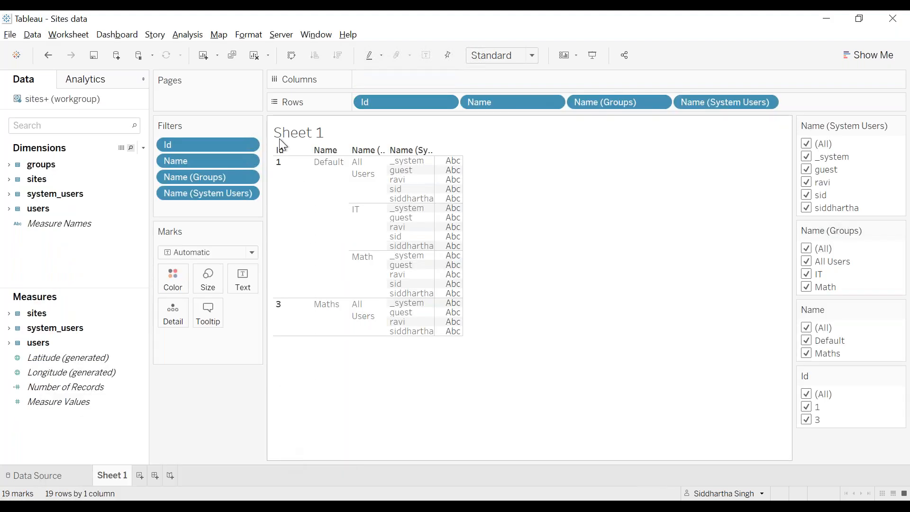
# Publish Sites data to the Training project, overwriting the existing server workbook.
pyautogui.click(285, 35)
pyautogui.click(326, 84)
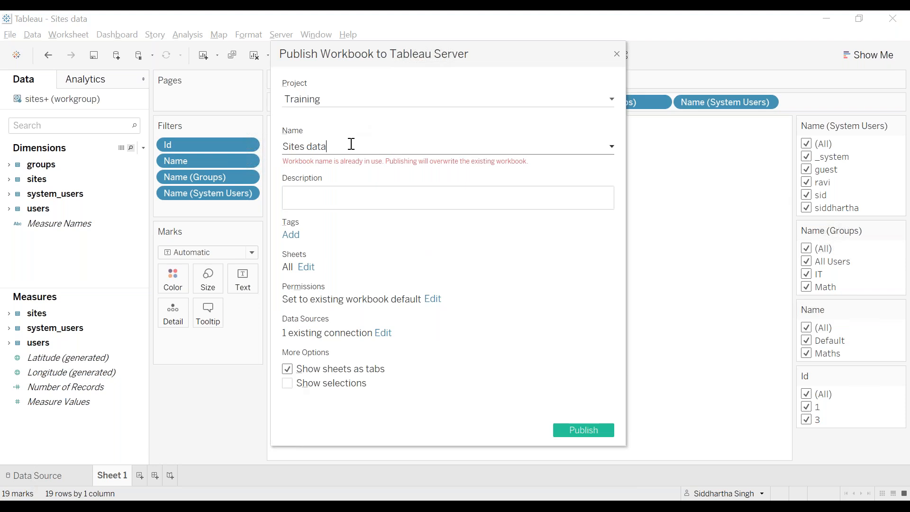
pyautogui.hotkey('alt', 'Tab')
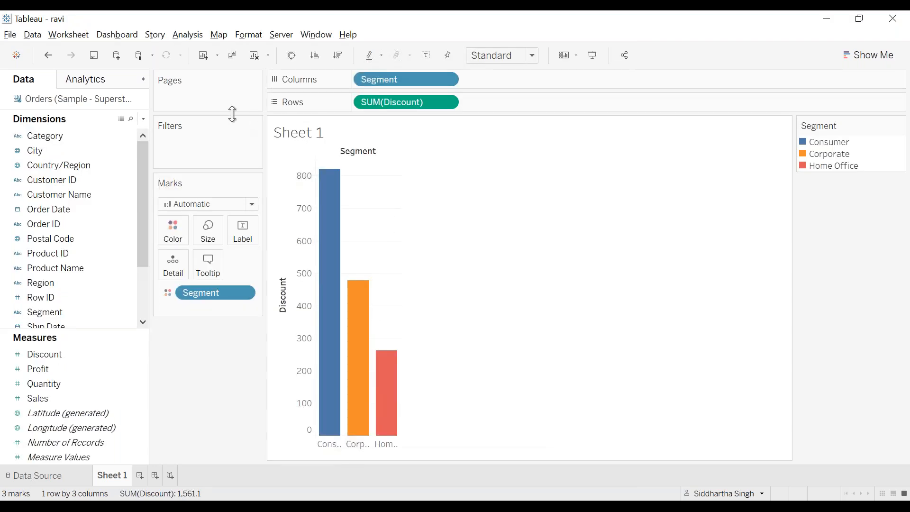
pyautogui.hotkey('alt', 'Tab')
pyautogui.press('Tab')
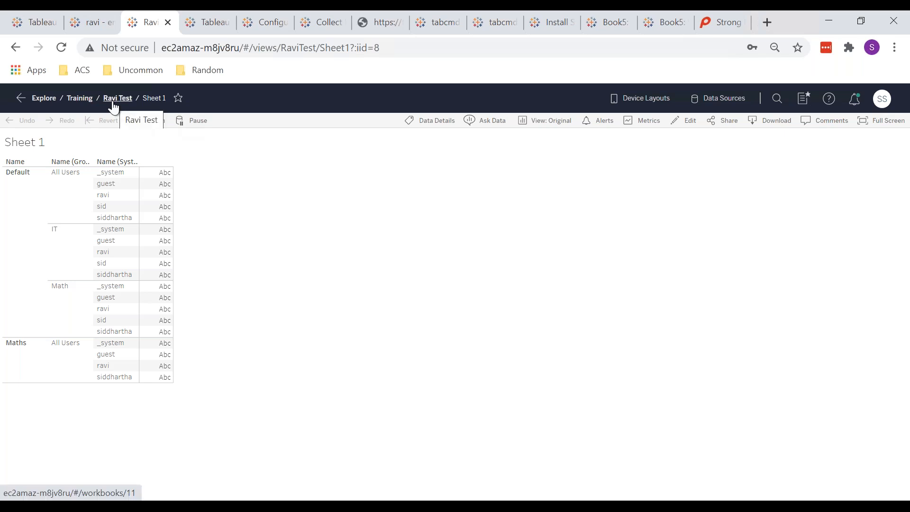
pyautogui.hotkey('alt', 'Tab')
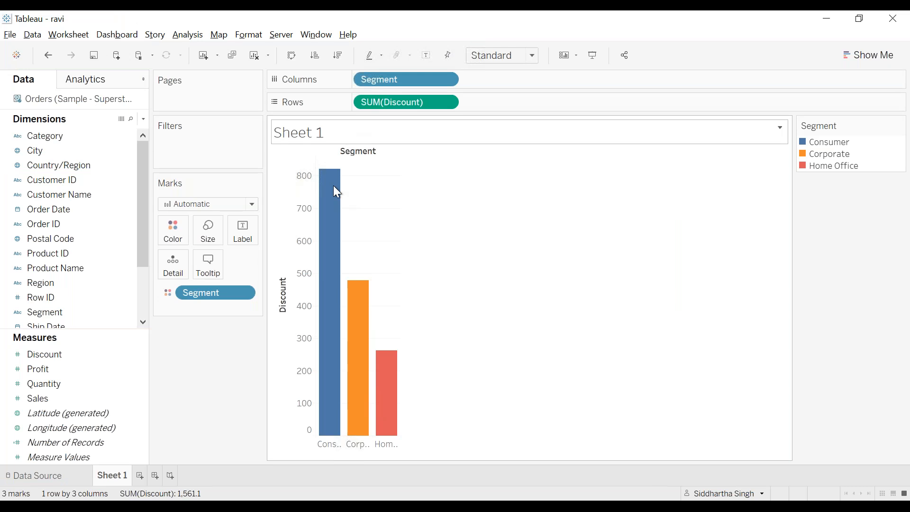
pyautogui.moveTo(204, 491)
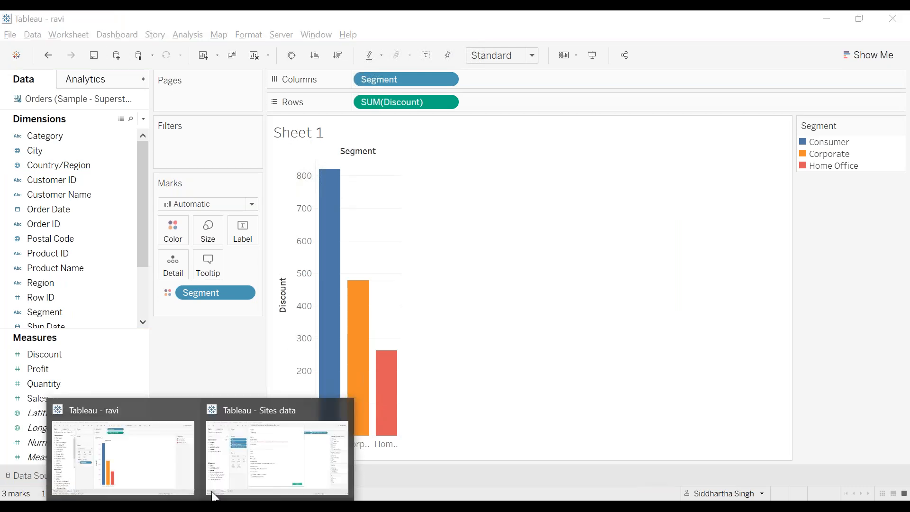
pyautogui.click(290, 443)
pyautogui.click(588, 426)
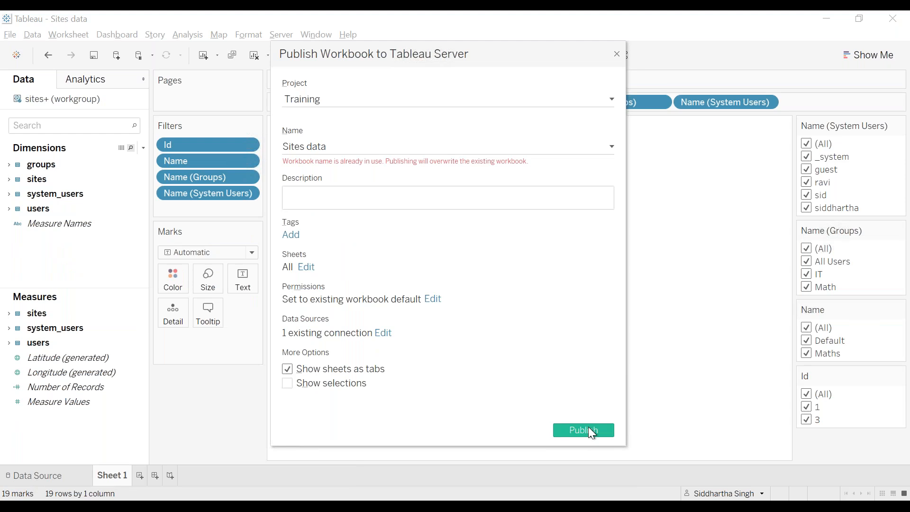
pyautogui.click(478, 266)
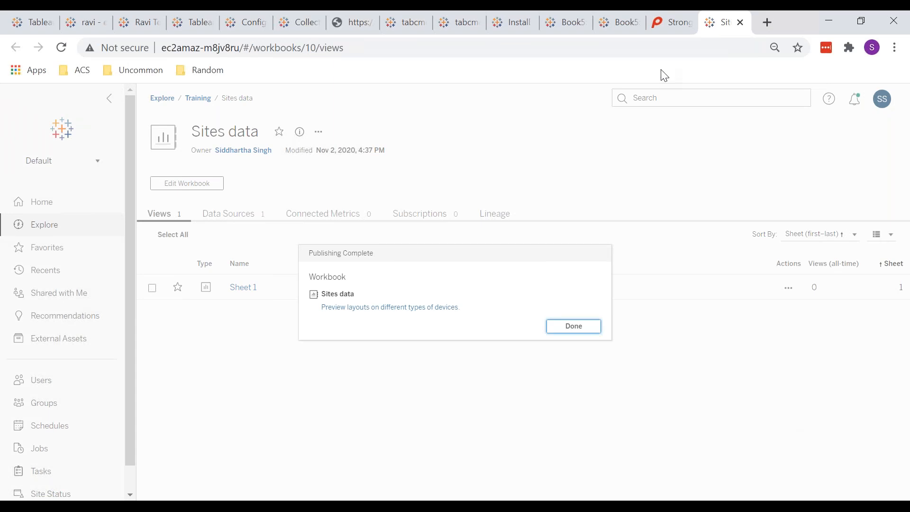
# Dismiss the Publishing Complete notice and open the published Sites data Sheet 1.
pyautogui.click(567, 330)
pyautogui.click(244, 288)
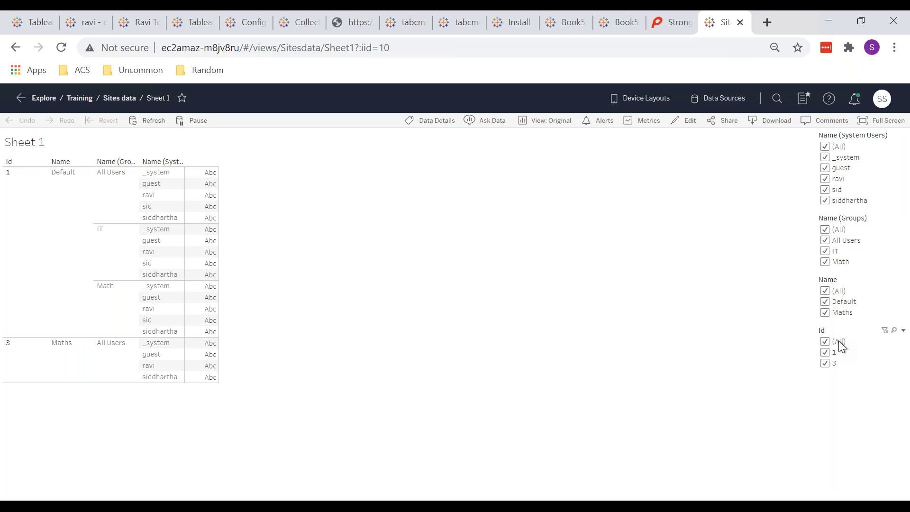
# Toggle Id 3, Maths and user sid in the filters, then uncheck all system users.
pyautogui.click(825, 364)
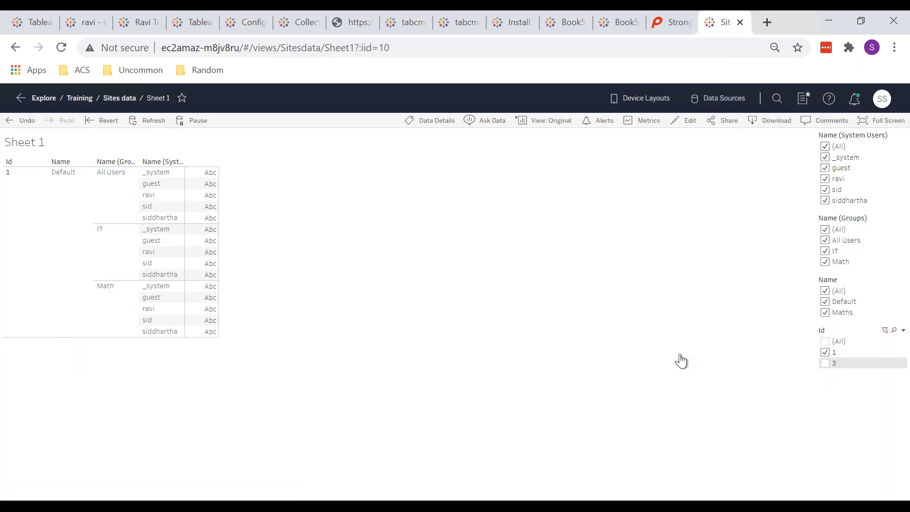
pyautogui.click(825, 364)
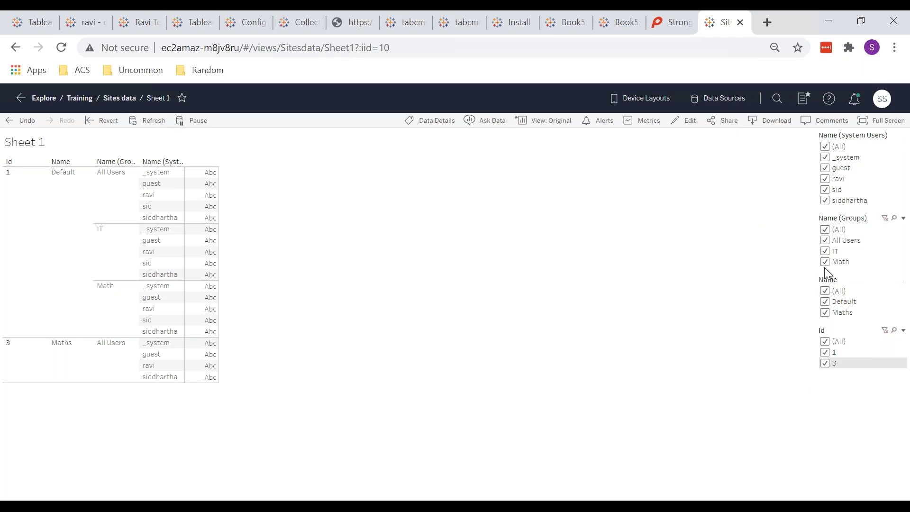
pyautogui.click(826, 312)
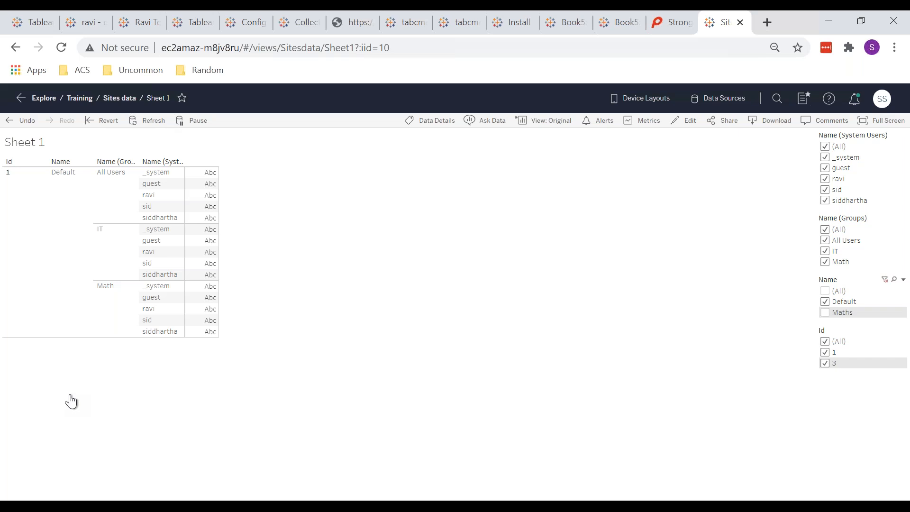
pyautogui.click(825, 189)
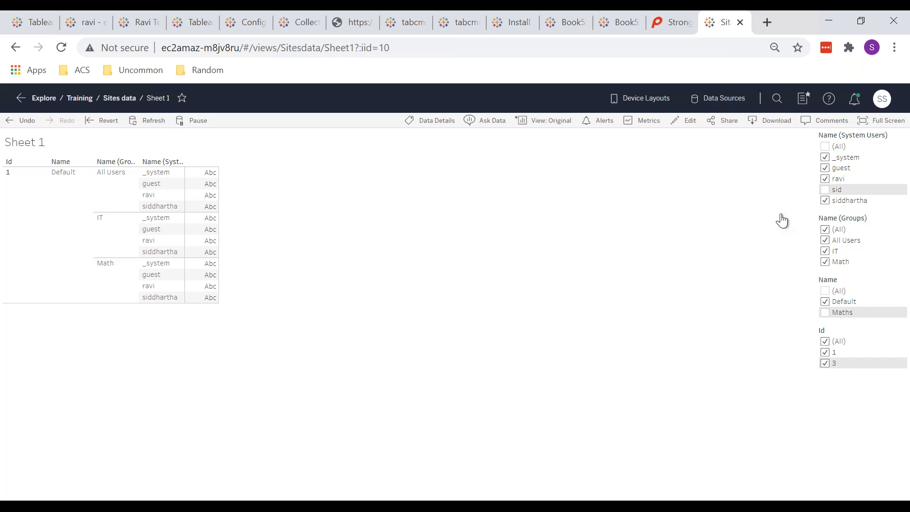
pyautogui.click(826, 313)
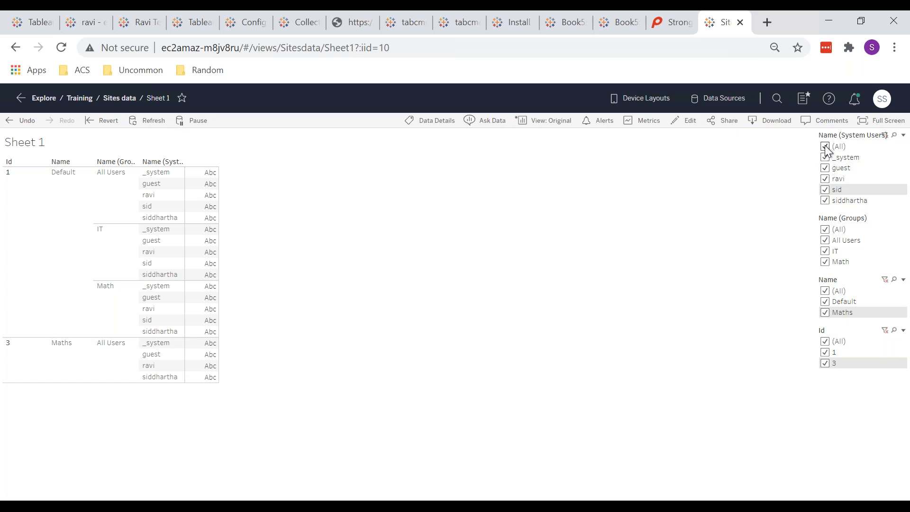
pyautogui.click(825, 147)
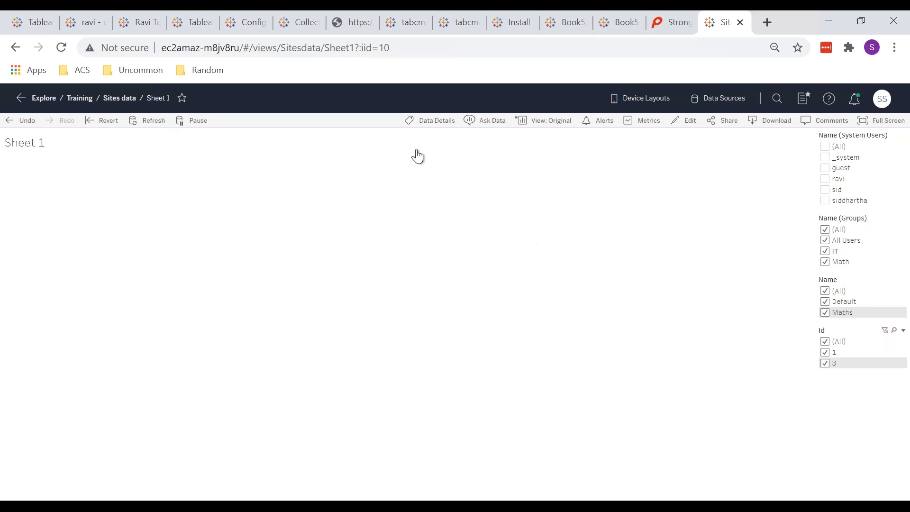
# Exclude the IT group and guest user, undo and redo both, then reset the view.
pyautogui.click(103, 129)
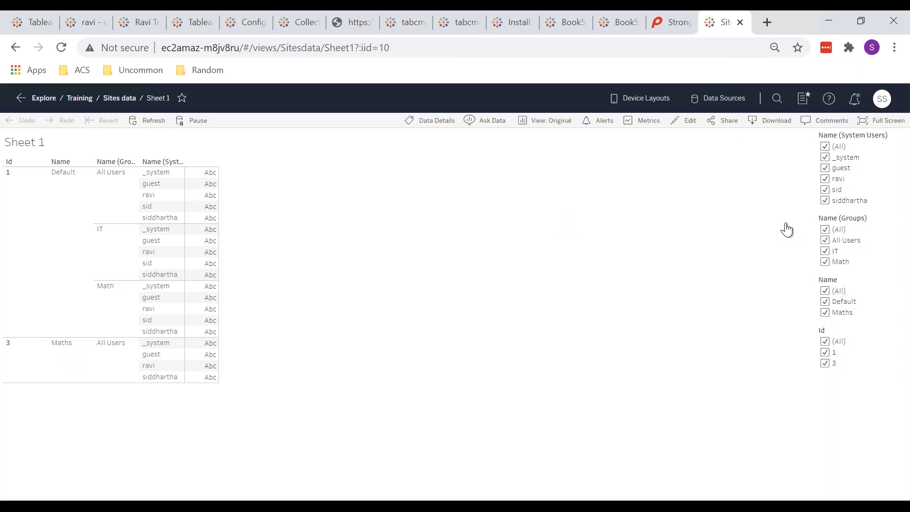
pyautogui.click(829, 256)
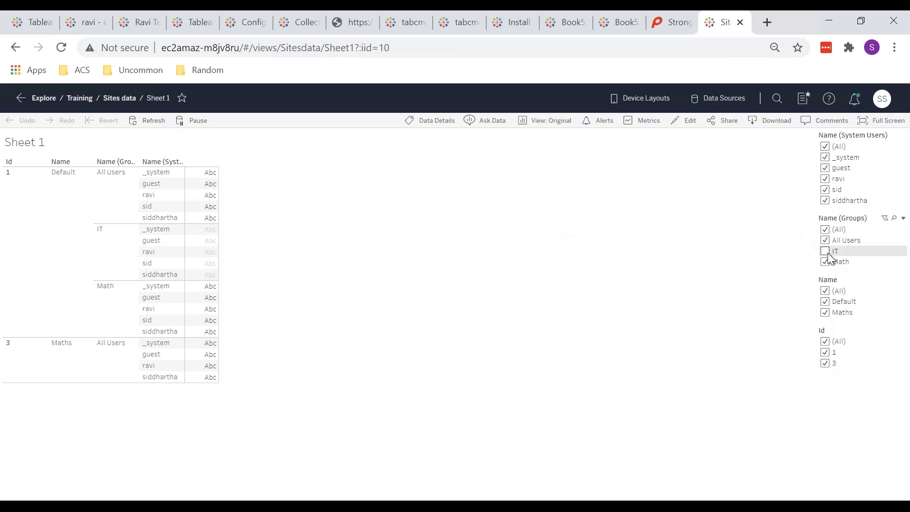
pyautogui.click(825, 172)
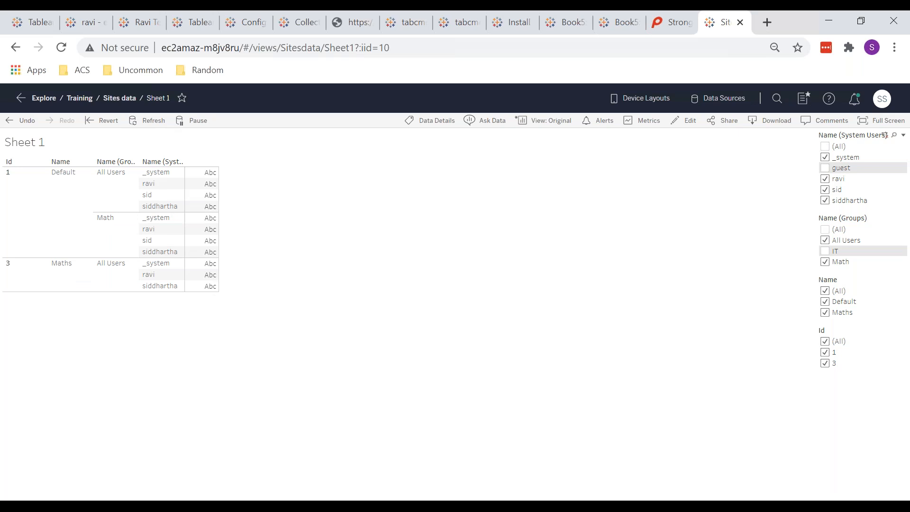
pyautogui.click(22, 121)
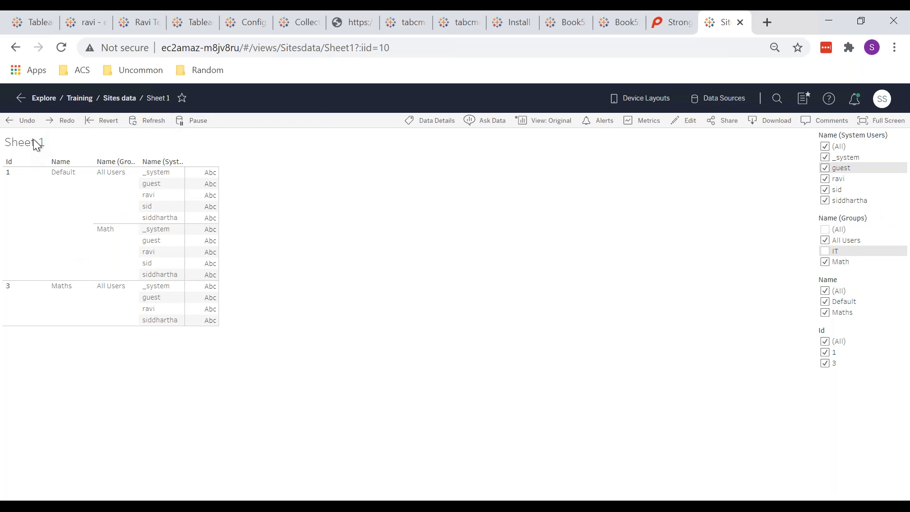
pyautogui.click(21, 123)
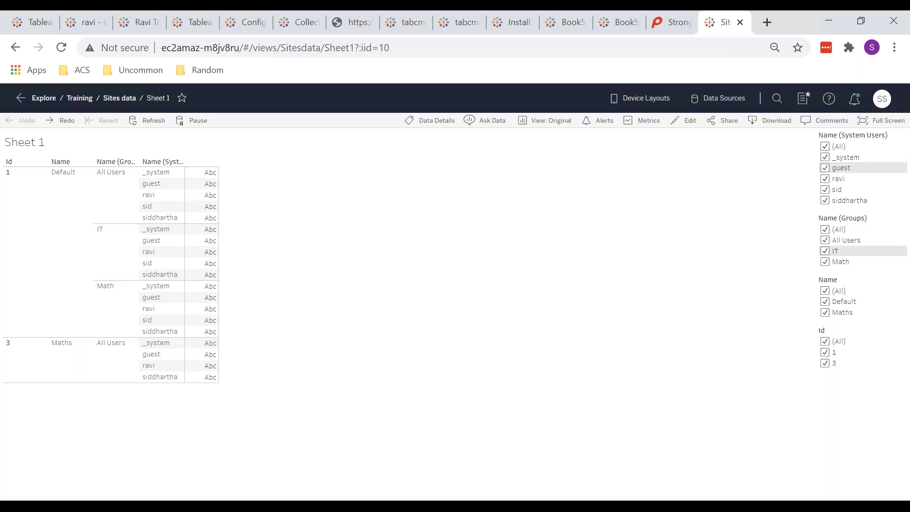
pyautogui.click(63, 126)
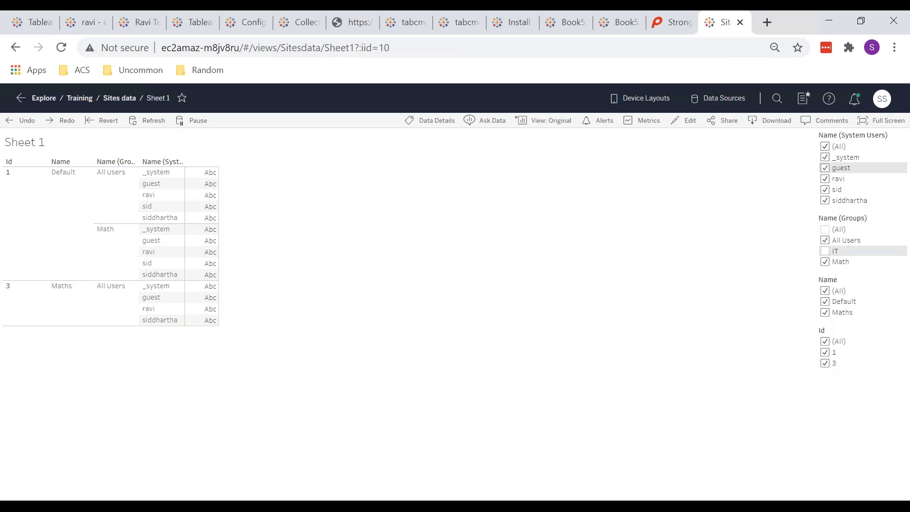
pyautogui.click(61, 121)
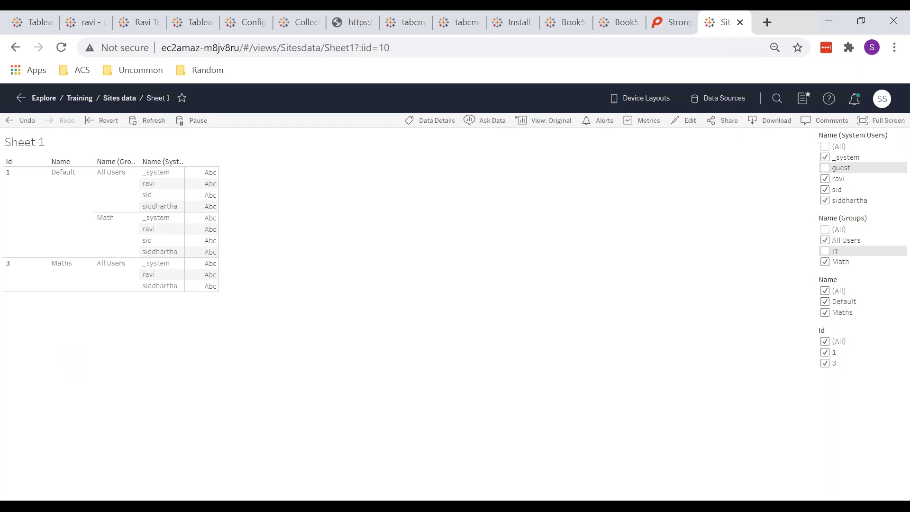
pyautogui.click(102, 121)
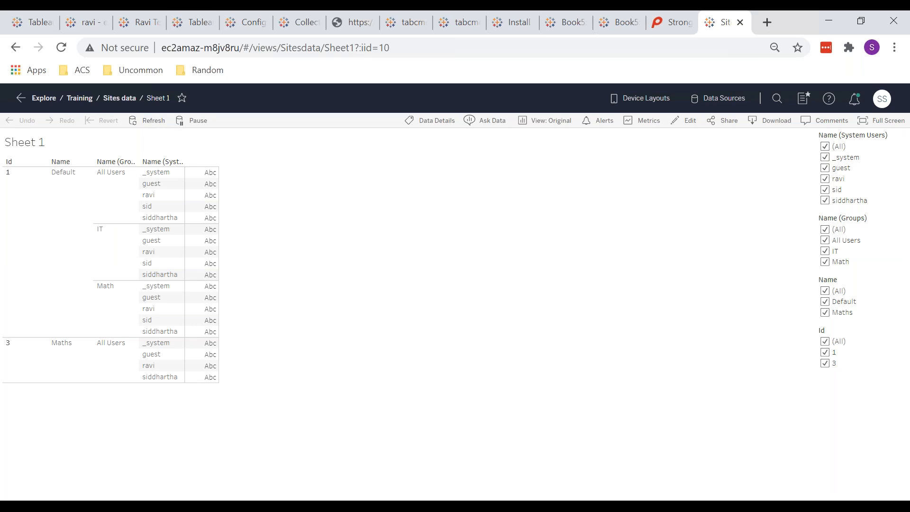
# Refresh the sheet's data, then pause and resume automatic updates.
pyautogui.click(149, 124)
pyautogui.click(192, 121)
pyautogui.click(192, 122)
# Show Data Details for the Sites data sheet and retry after the Catalog error.
pyautogui.click(416, 124)
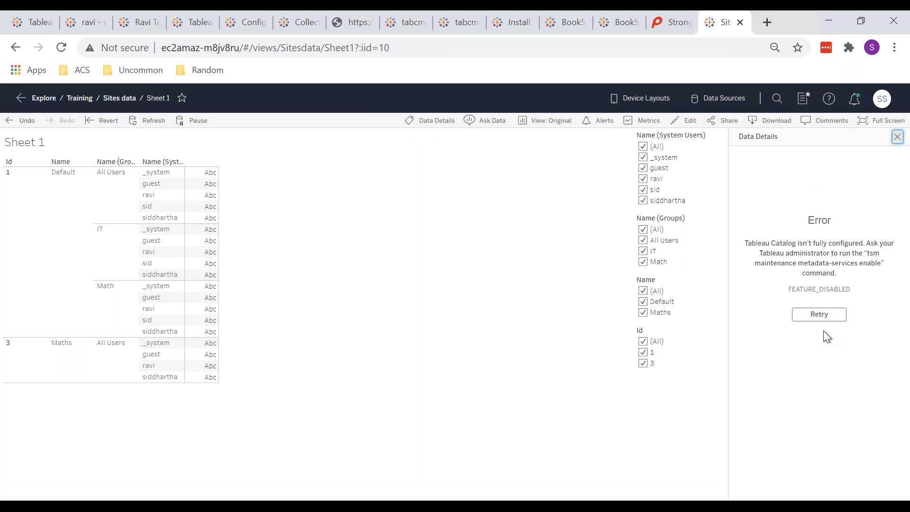
pyautogui.click(812, 316)
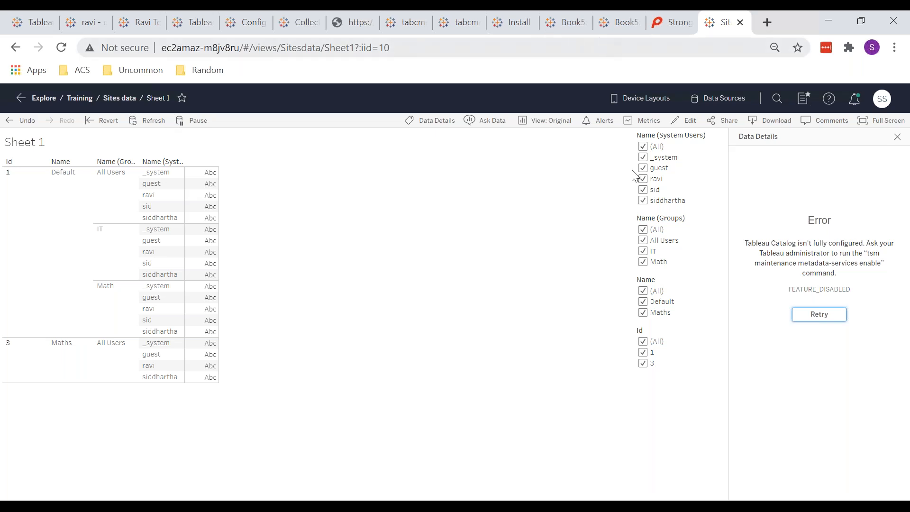
# Search 'tableau pricing' in a new tab and open Tableau's pricing page.
pyautogui.click(767, 22)
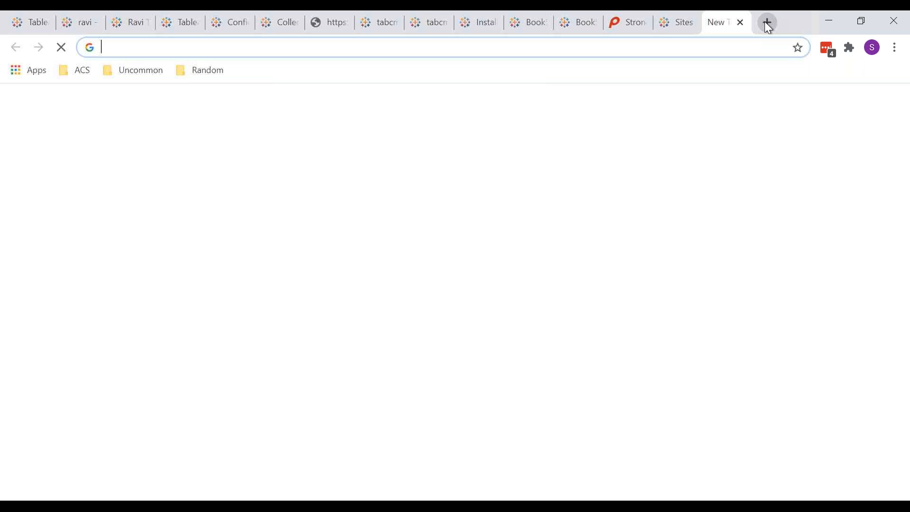
pyautogui.write('t')
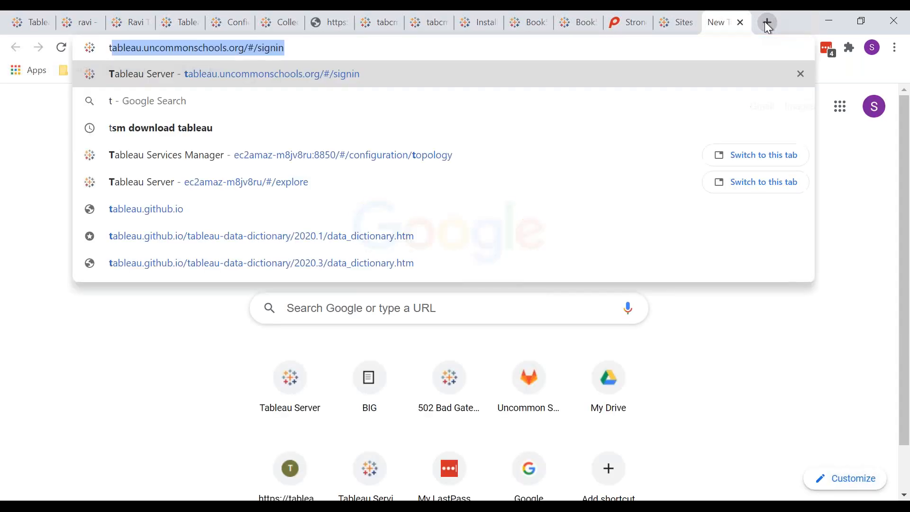
pyautogui.write('ablea')
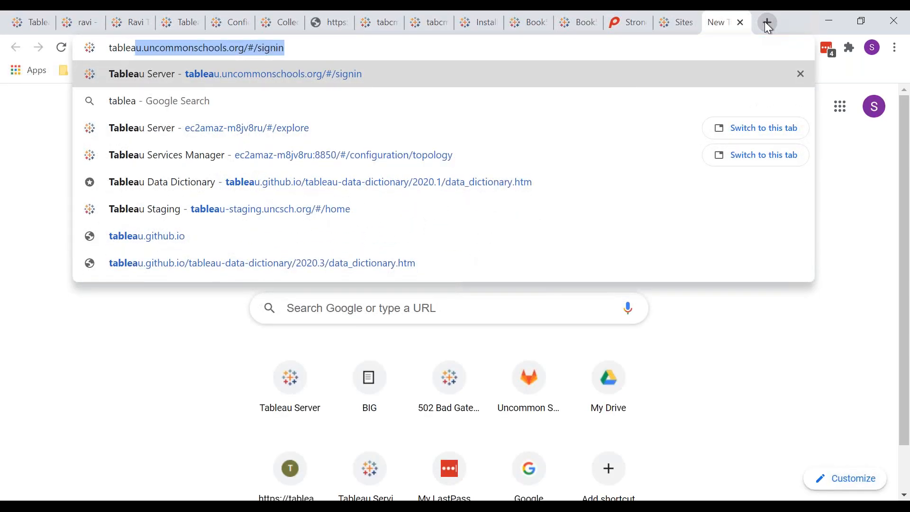
pyautogui.write('u pr')
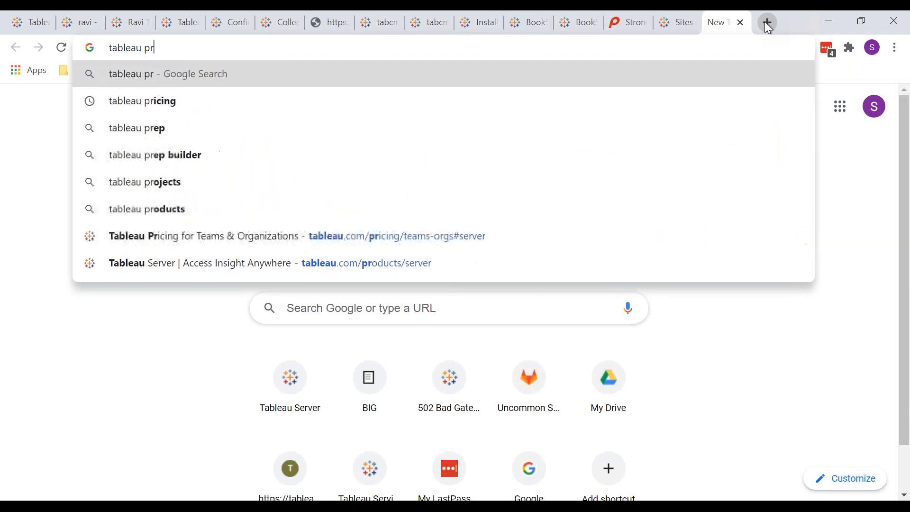
pyautogui.write('icing')
pyautogui.press('Return')
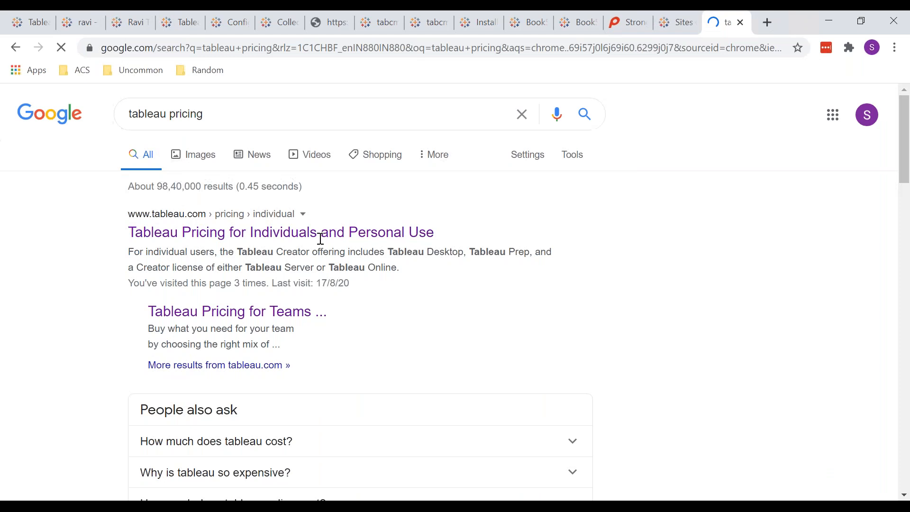
pyautogui.click(314, 242)
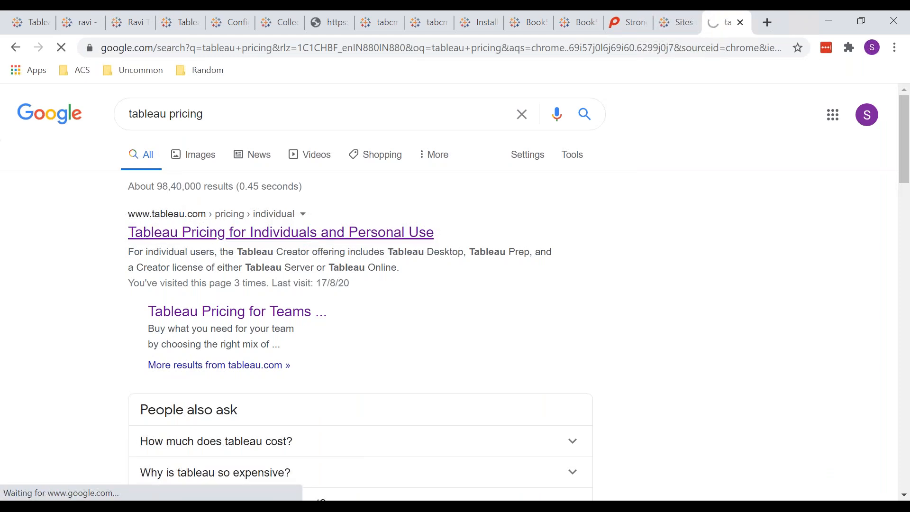
pyautogui.scroll(-10, 366, 254)
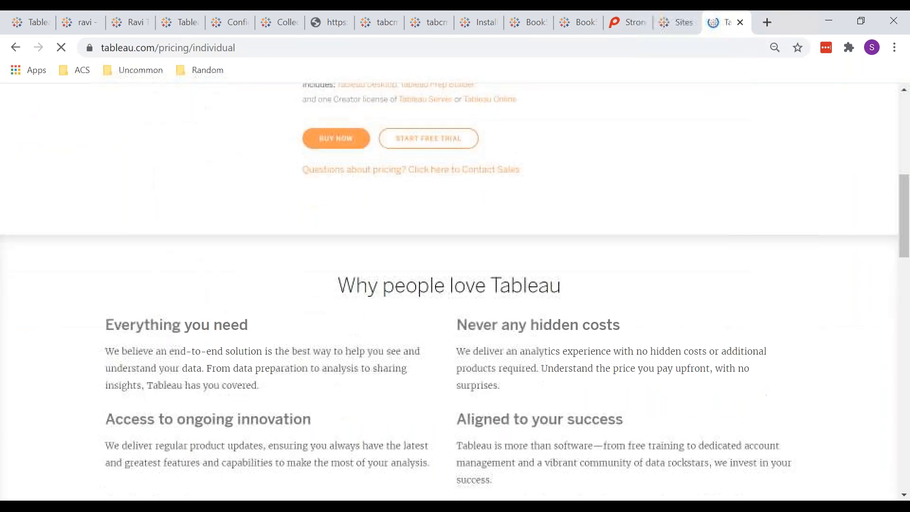
pyautogui.scroll(9, 367, 253)
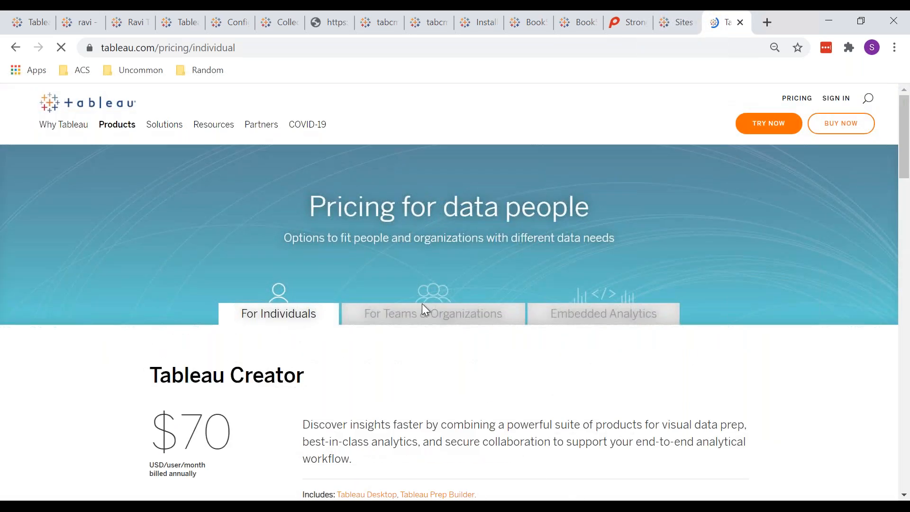
# Switch to Teams & Organizations pricing and highlight the $3.00 Server Management Add-on heading.
pyautogui.click(428, 322)
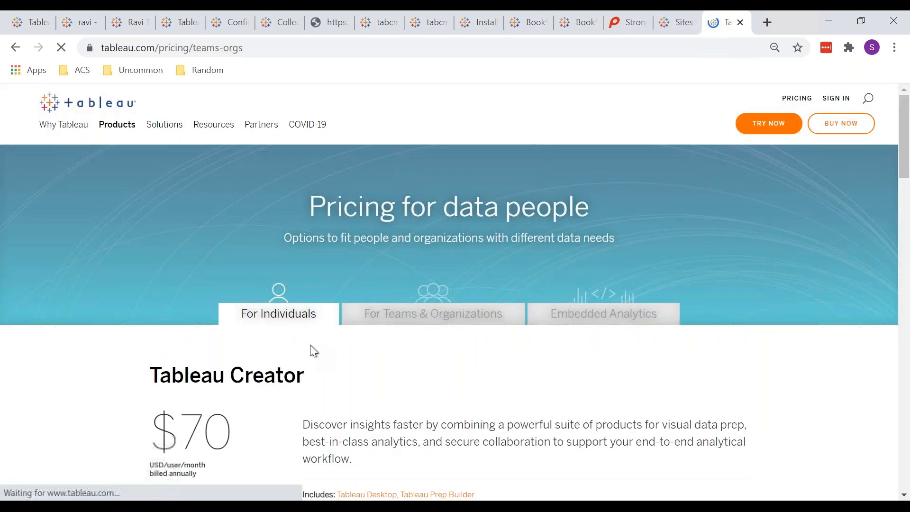
pyautogui.scroll(-10, 310, 345)
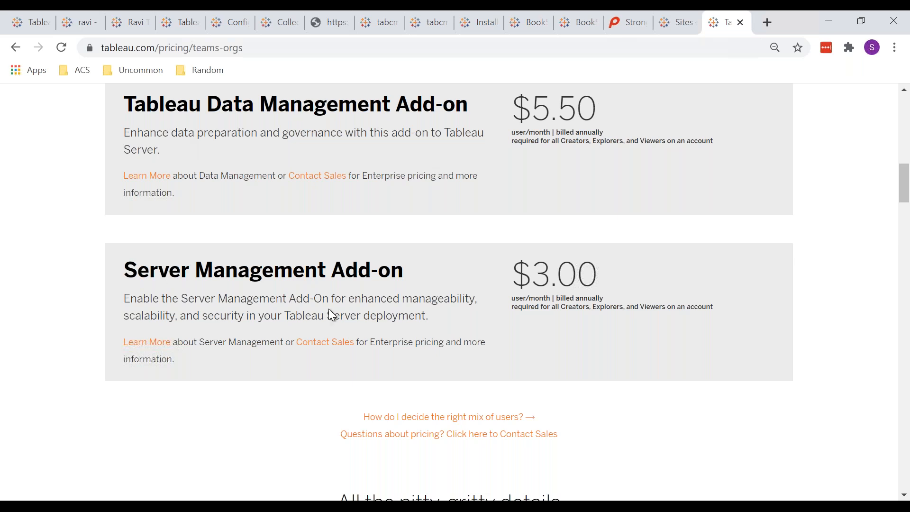
pyautogui.scroll(3, 331, 314)
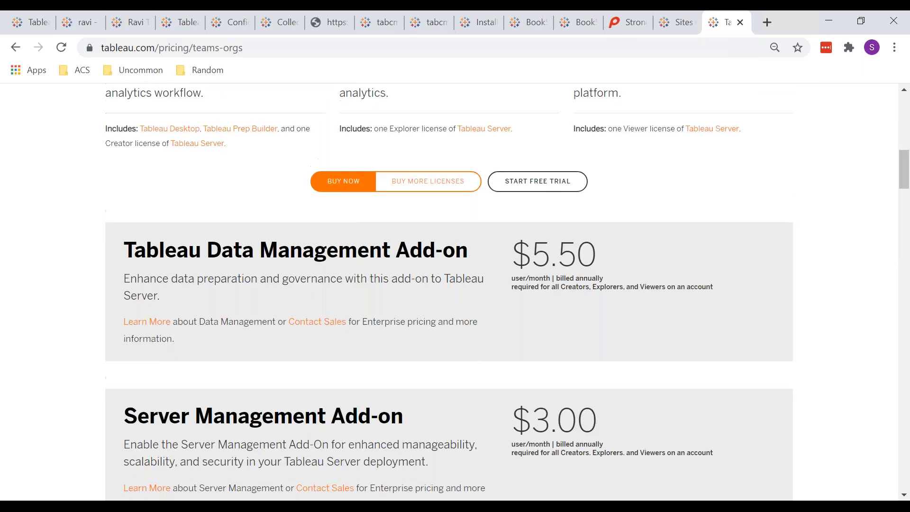
pyautogui.scroll(-2, 334, 305)
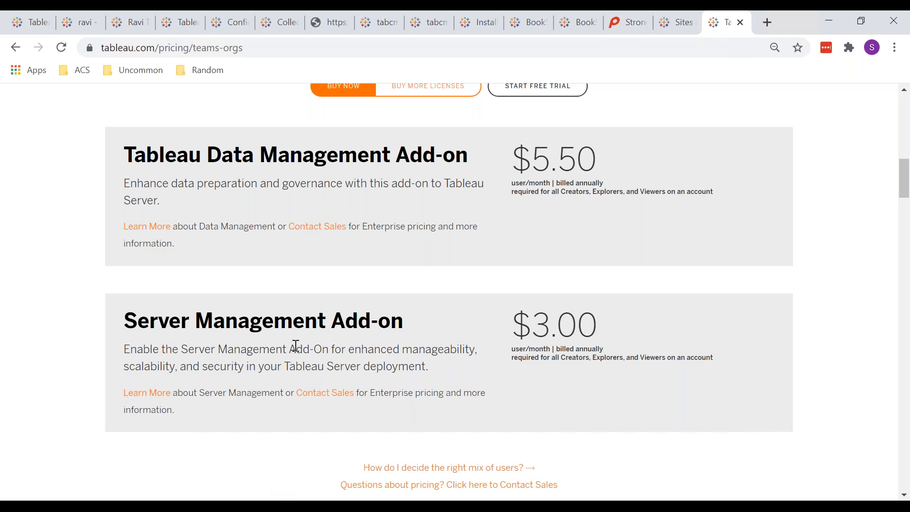
pyautogui.moveTo(138, 324); pyautogui.dragTo(372, 326)
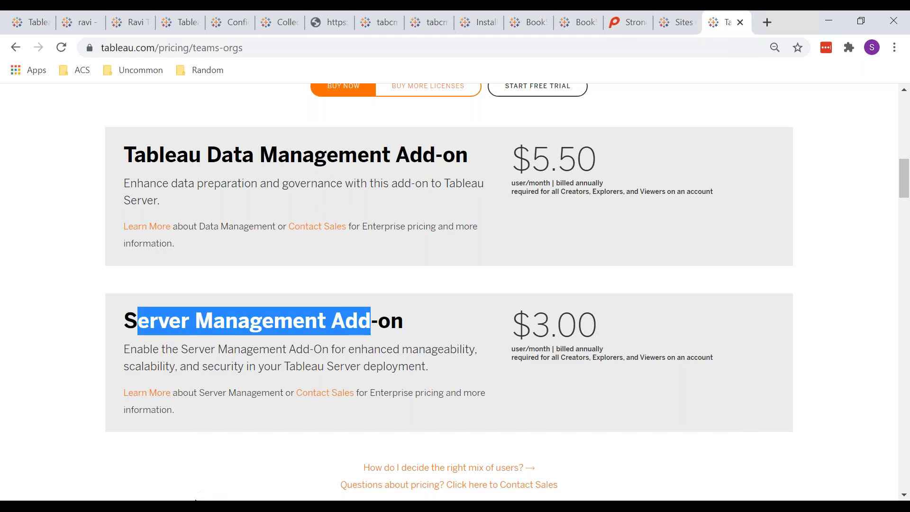
pyautogui.moveTo(311, 448)
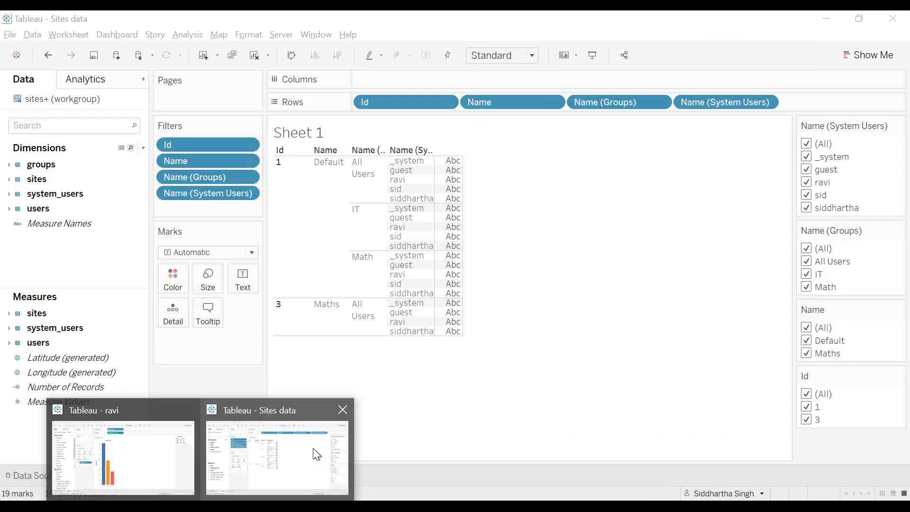
pyautogui.moveTo(123, 453)
pyautogui.moveTo(417, 458)
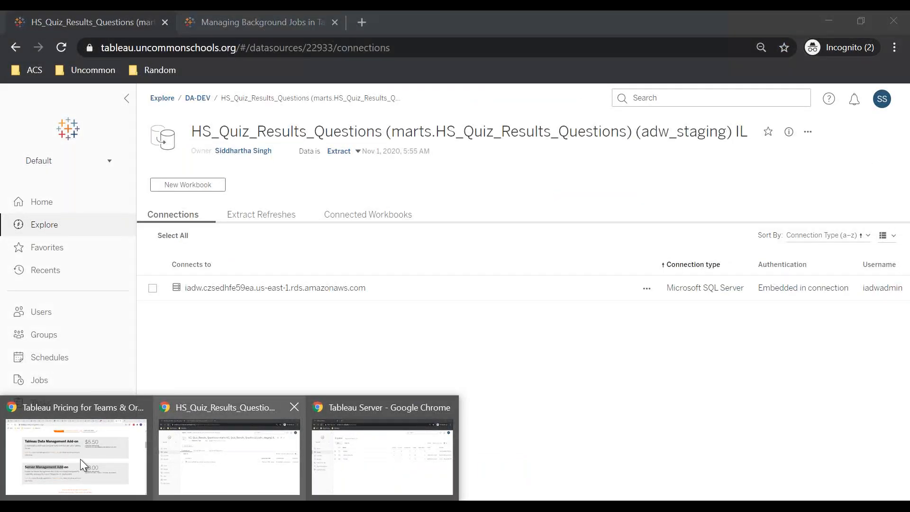
# Check the test workbook's Data Details for the same Catalog error, then return to Sites data.
pyautogui.click(80, 458)
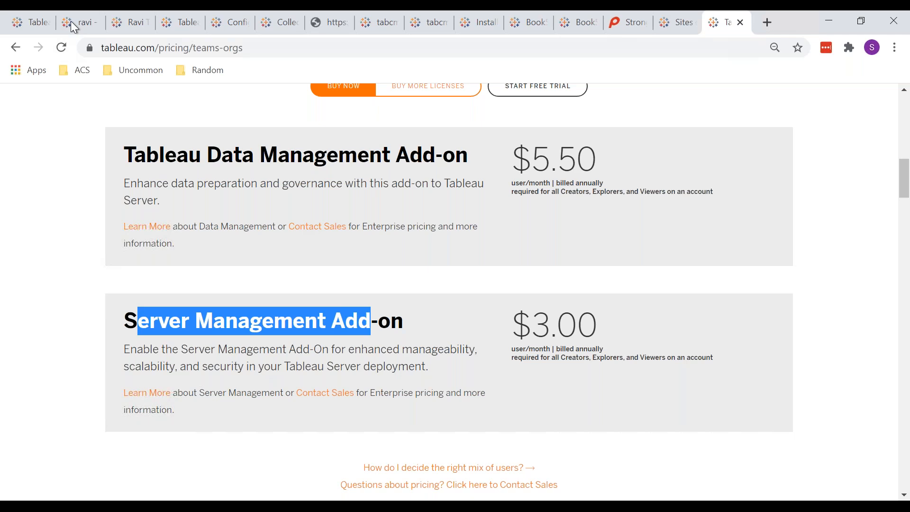
pyautogui.click(72, 22)
pyautogui.click(122, 19)
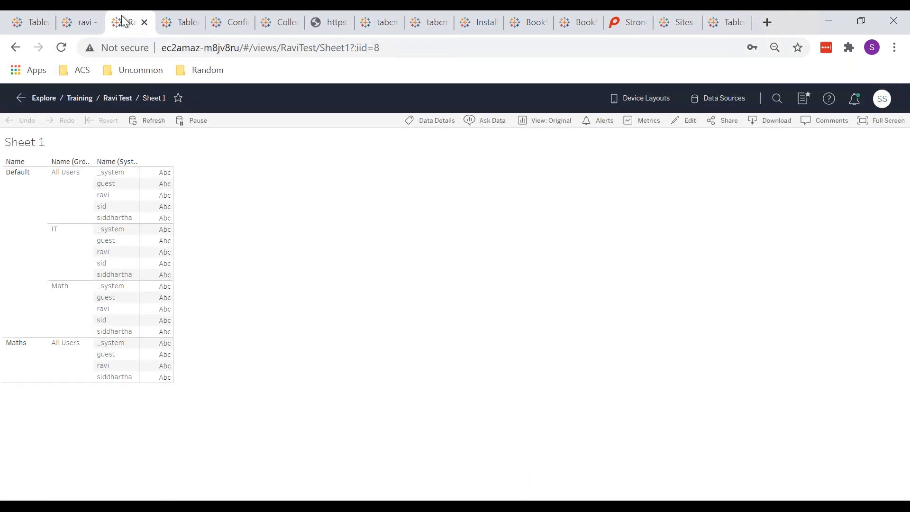
pyautogui.click(173, 20)
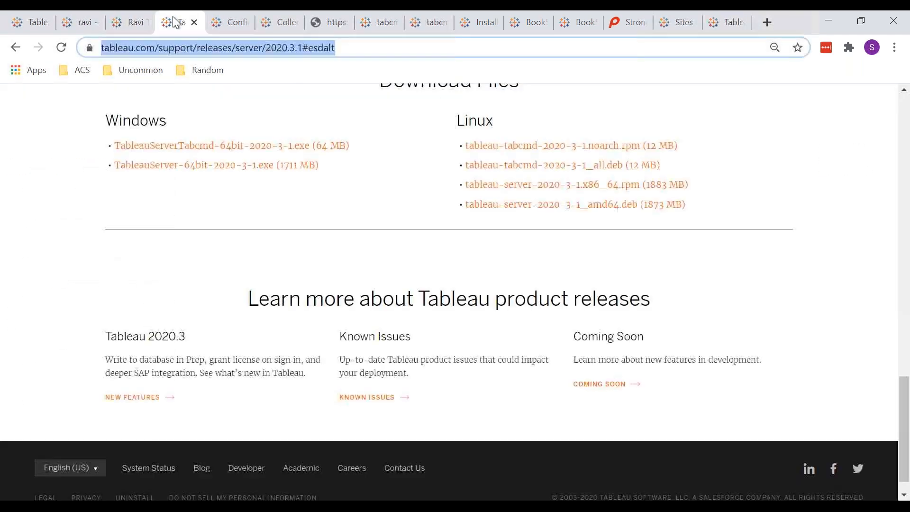
pyautogui.click(121, 22)
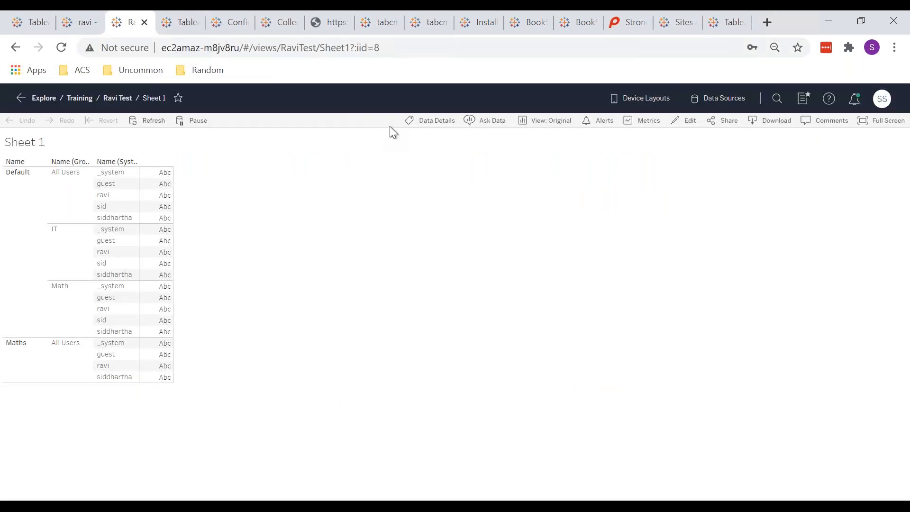
pyautogui.click(417, 125)
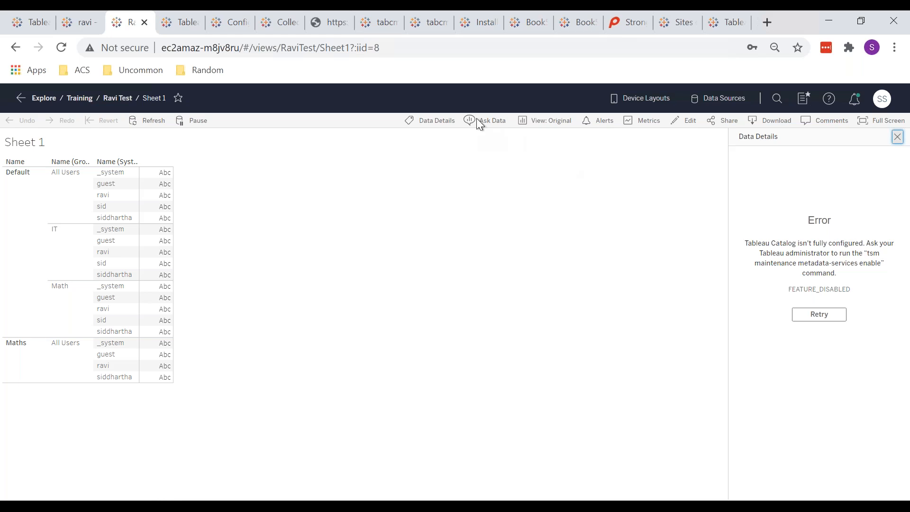
pyautogui.click(897, 138)
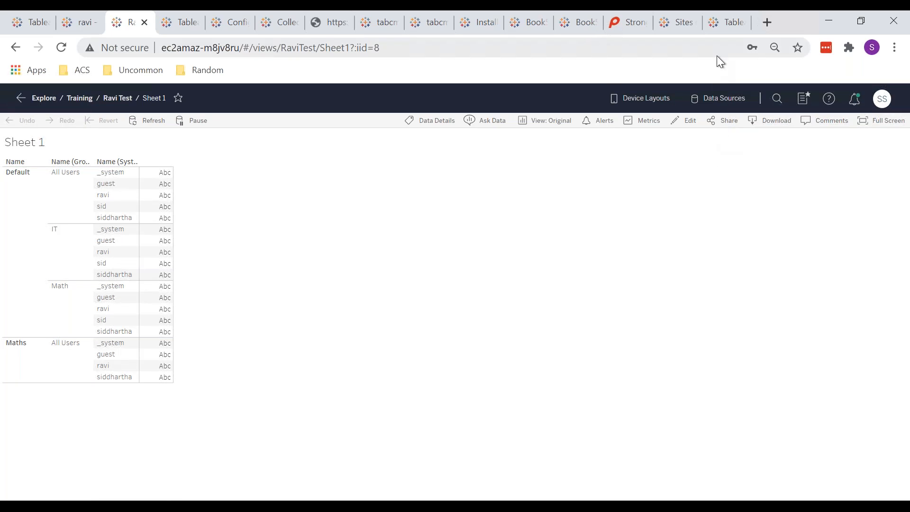
pyautogui.click(724, 20)
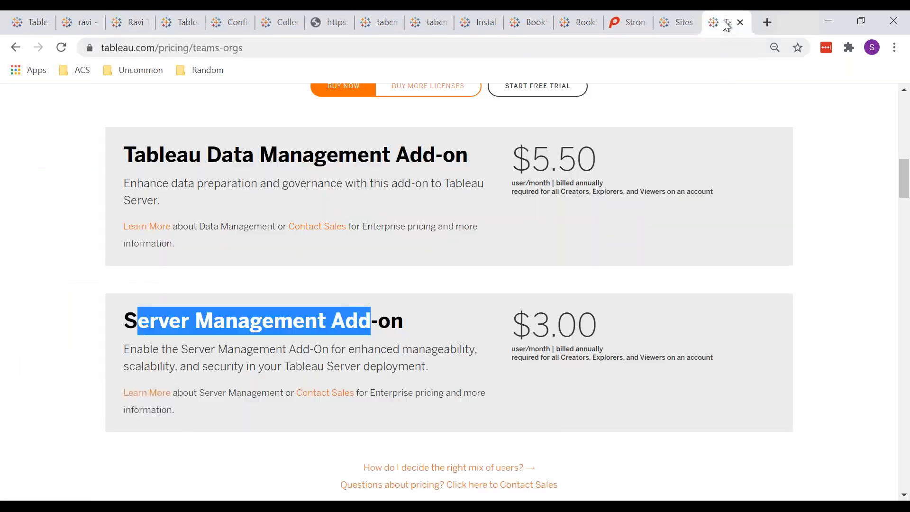
pyautogui.click(676, 26)
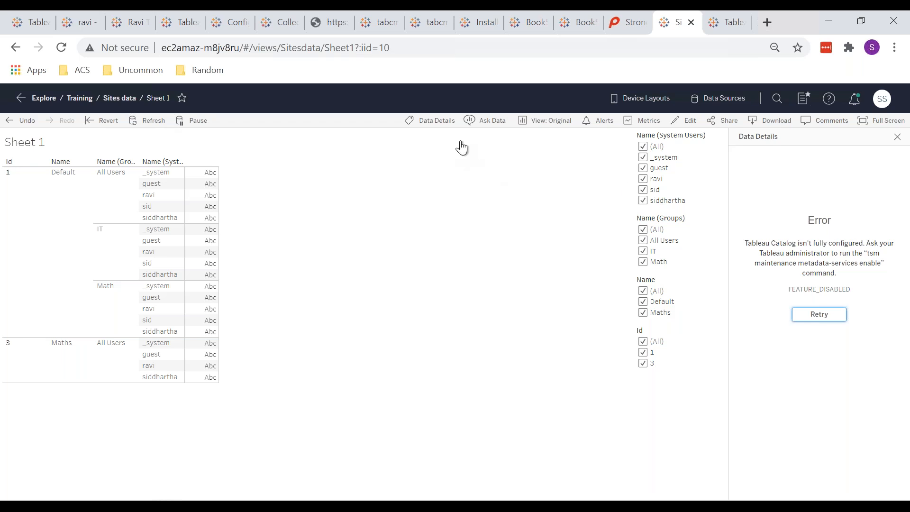
# Exclude _system, guest and the All Users group, then restore the original view.
pyautogui.click(533, 122)
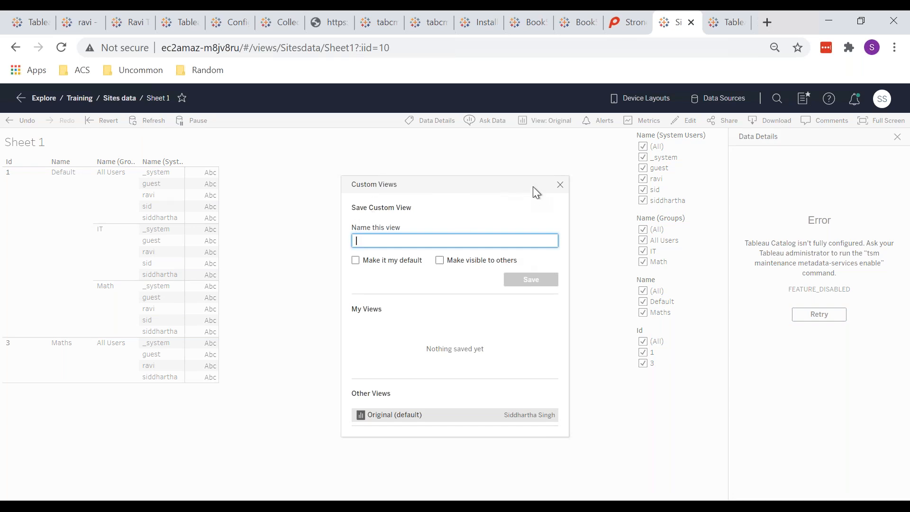
pyautogui.click(559, 186)
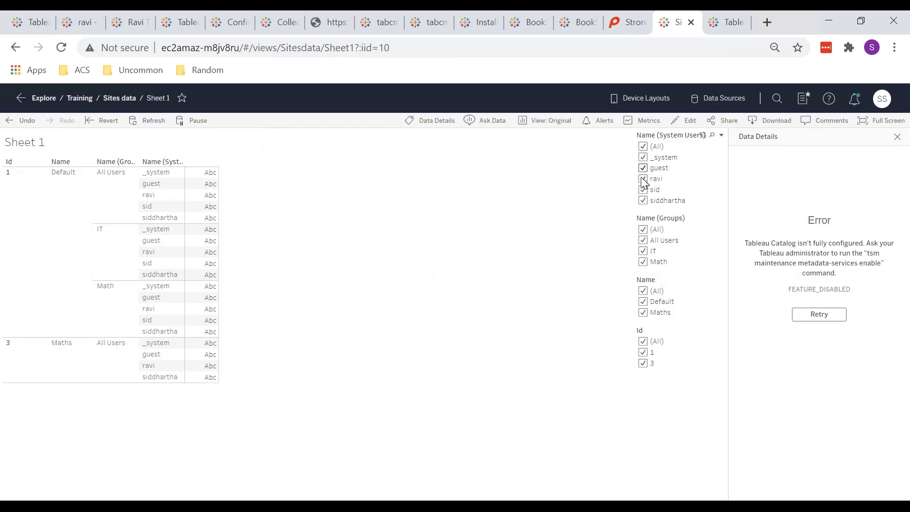
pyautogui.click(646, 160)
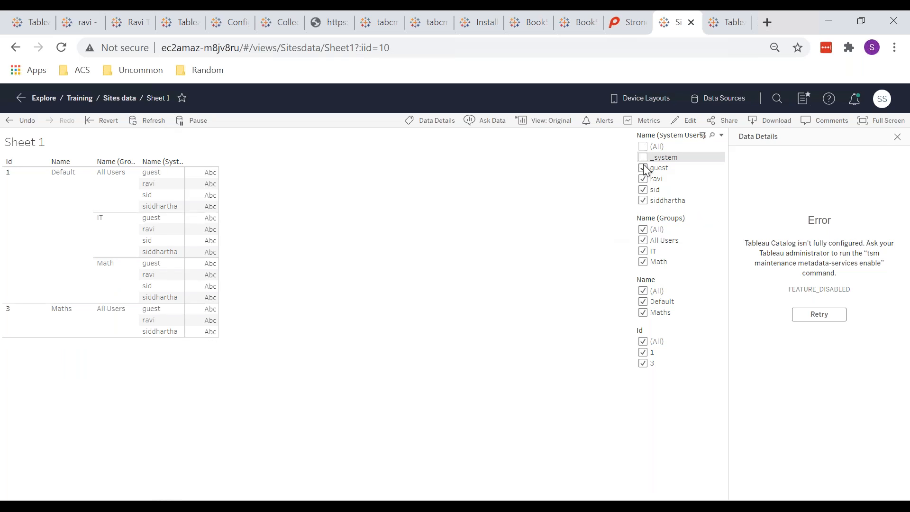
pyautogui.click(644, 168)
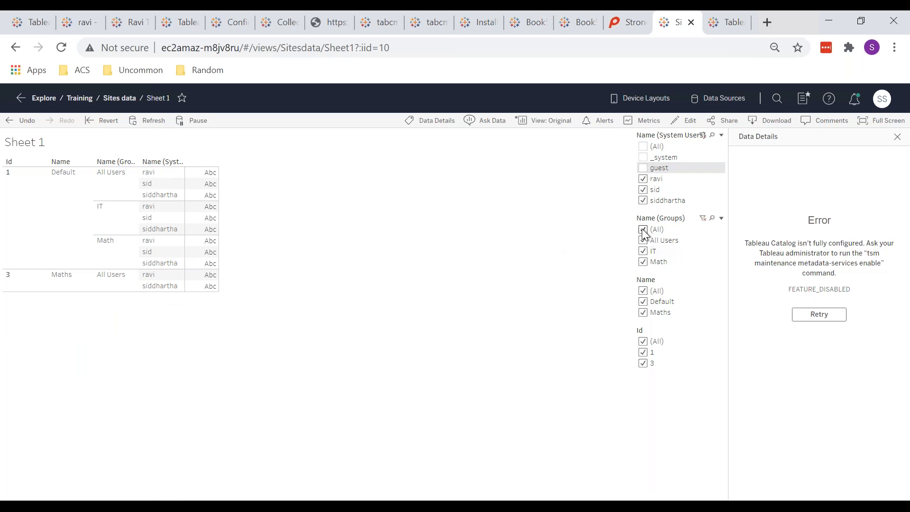
pyautogui.click(643, 240)
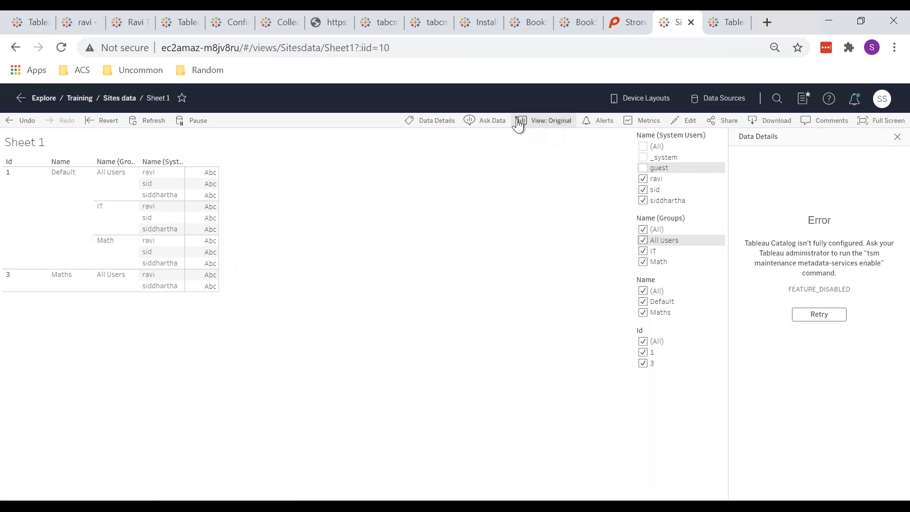
pyautogui.click(110, 124)
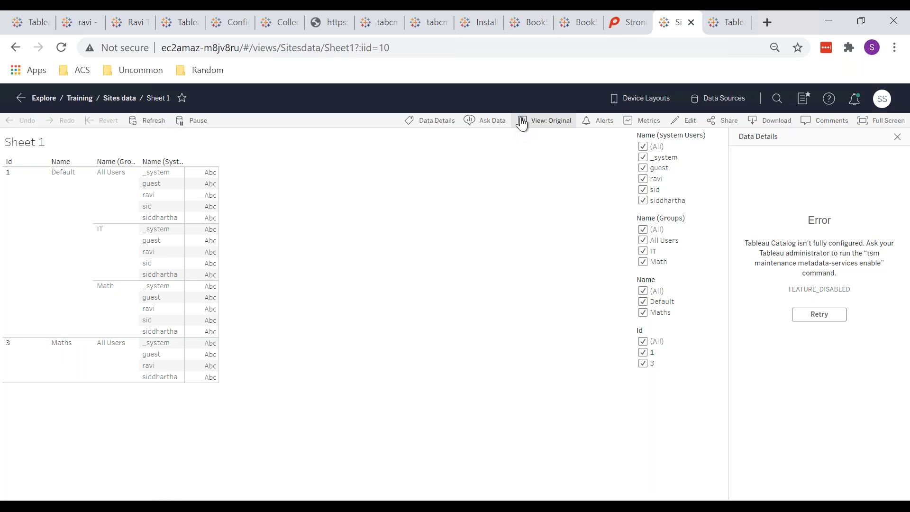
# Filter out the guest and _system users and bring up the Custom Views dialog.
pyautogui.click(644, 166)
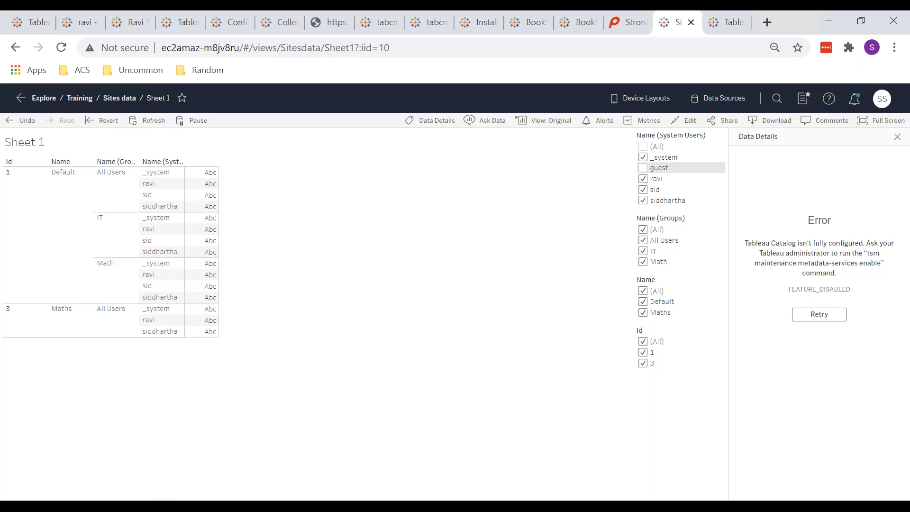
pyautogui.click(643, 158)
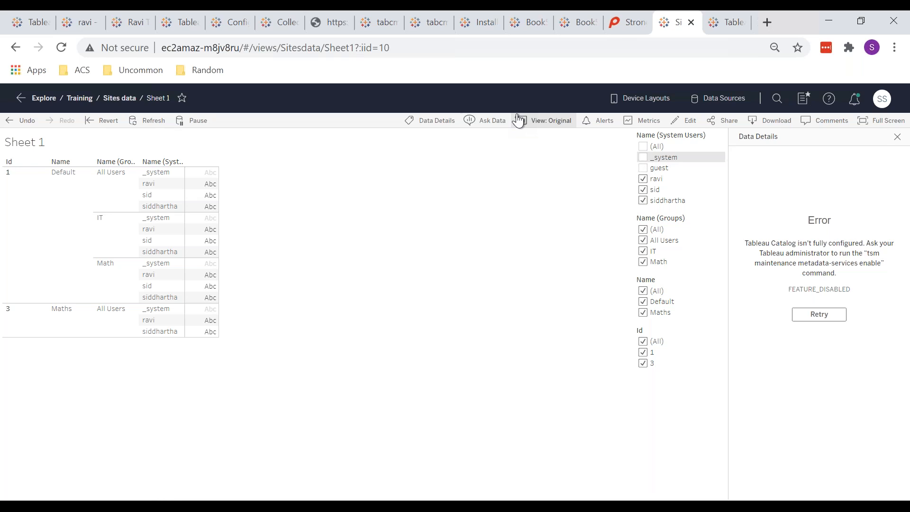
pyautogui.click(543, 121)
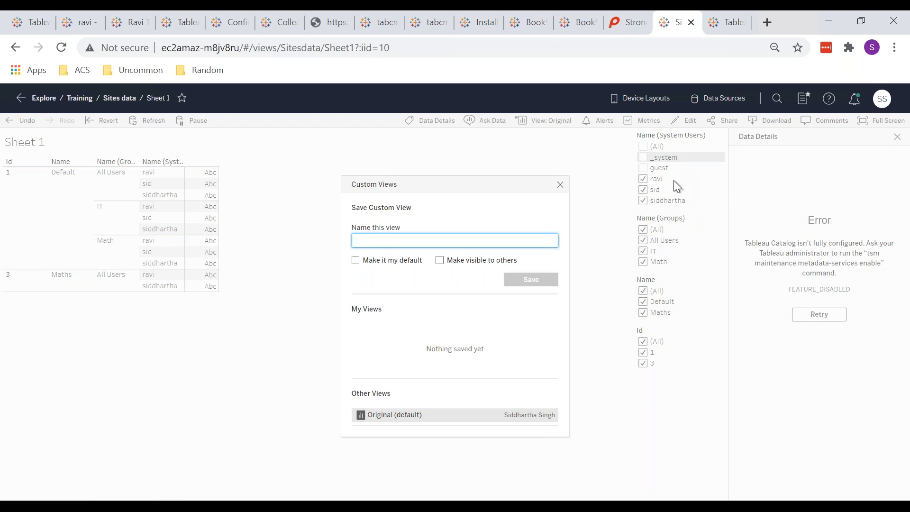
pyautogui.click(557, 183)
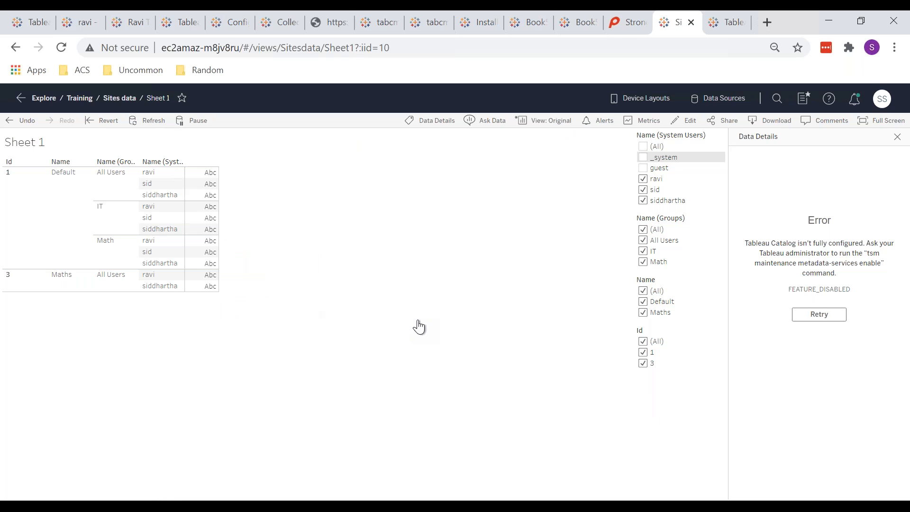
# Save the filtered sheet as default custom view 'Ravi's View', then reopen Sheet 1 from the workbook page.
pyautogui.click(530, 120)
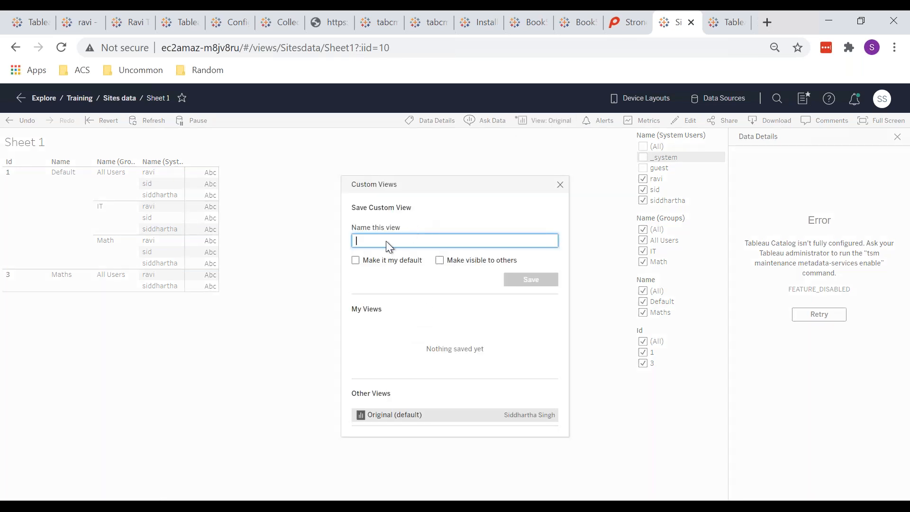
pyautogui.click(356, 261)
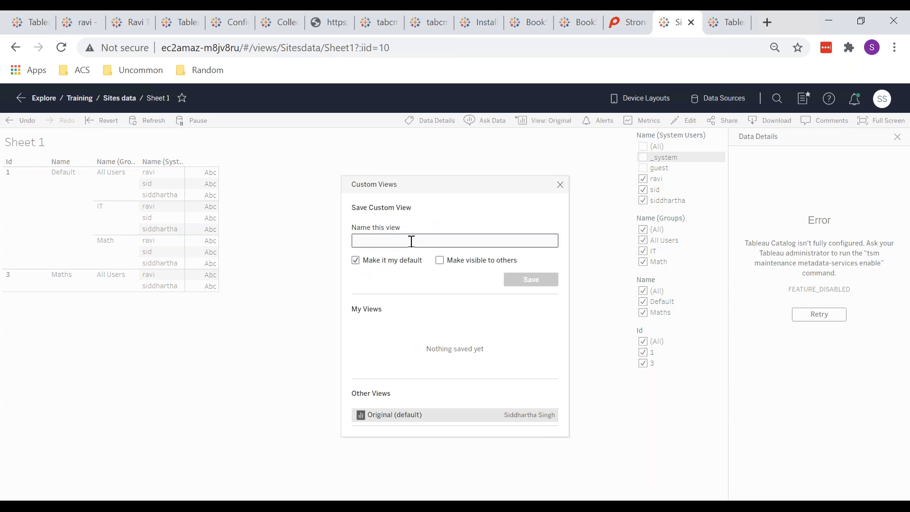
pyautogui.click(412, 242)
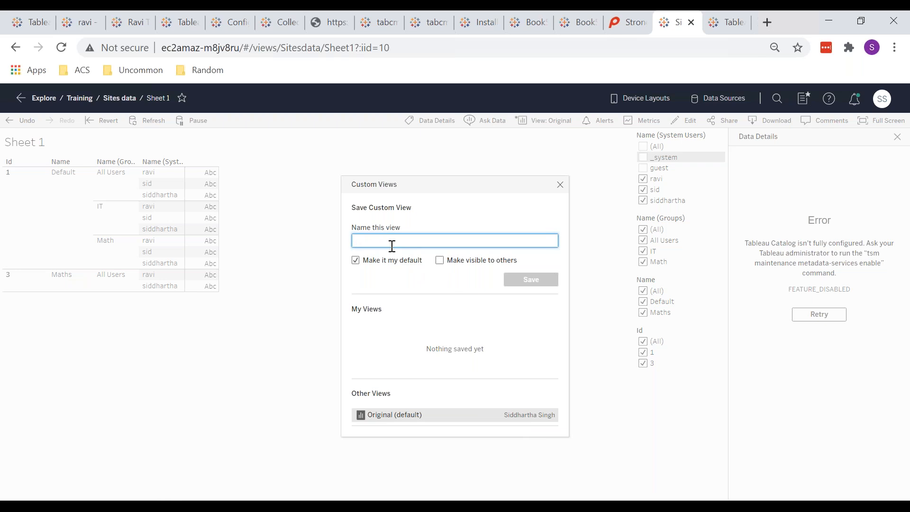
pyautogui.write('Ravi')
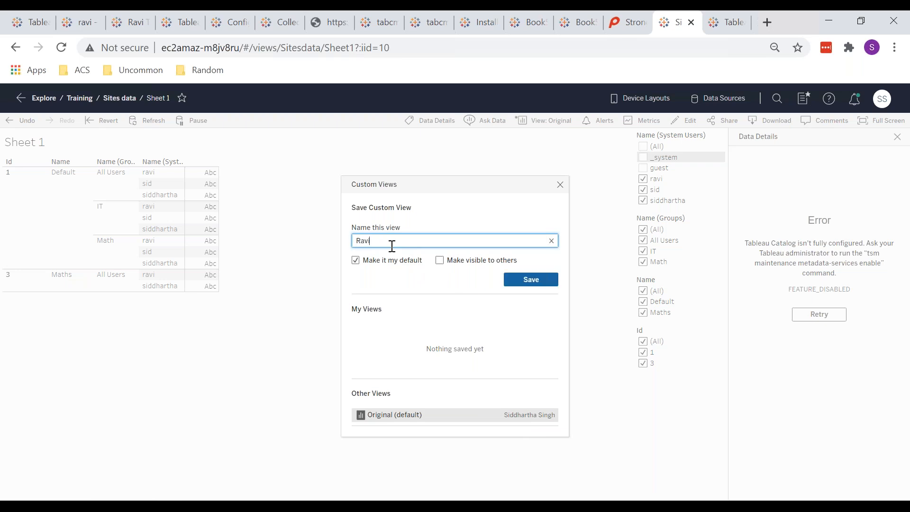
pyautogui.write("'s View")
pyautogui.click(517, 278)
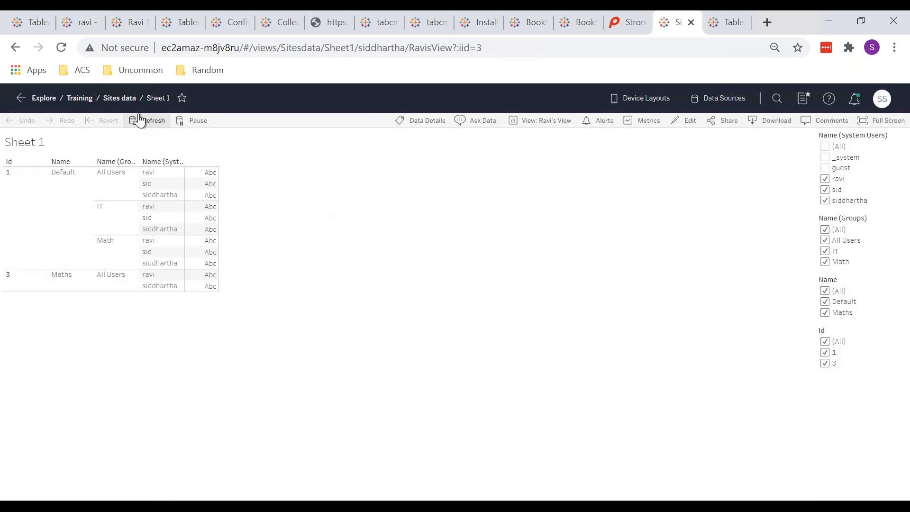
pyautogui.click(126, 101)
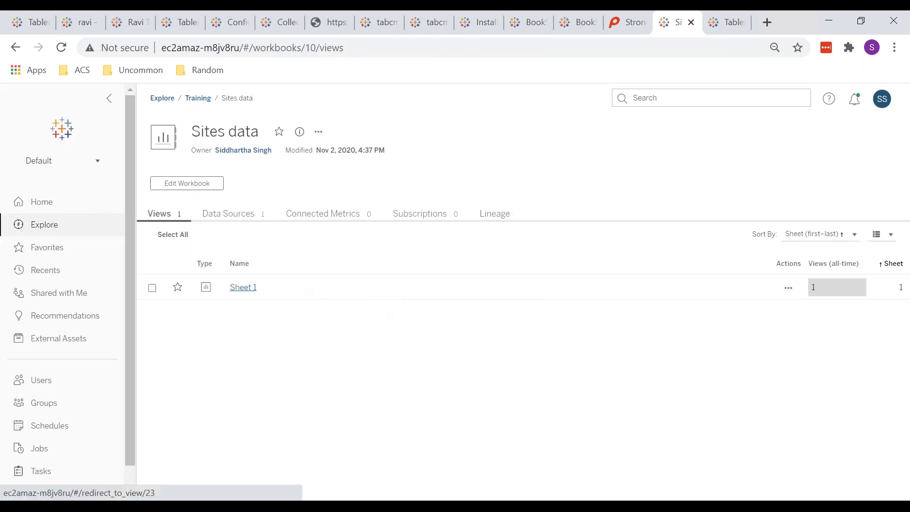
pyautogui.click(255, 289)
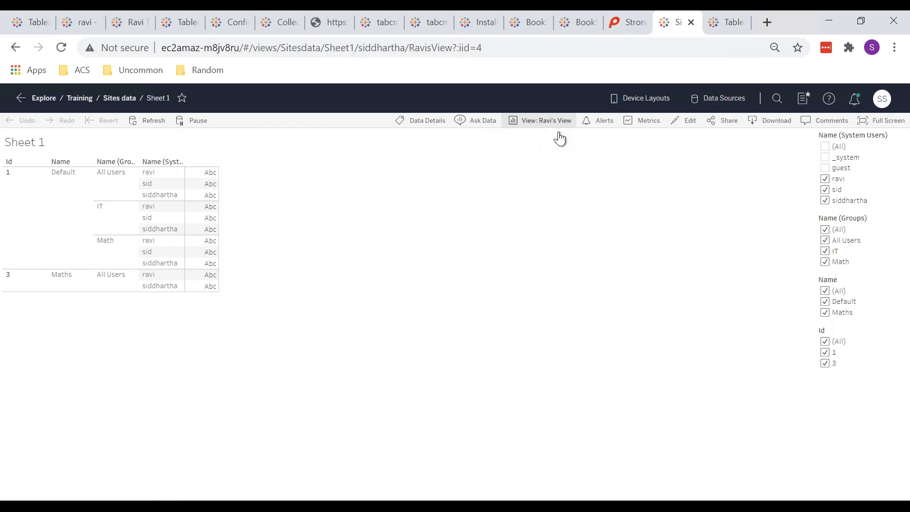
# Compare Sheet 1's Original view with Ravi's View, check its alerts, then go to the Ravi Test tab.
pyautogui.click(544, 123)
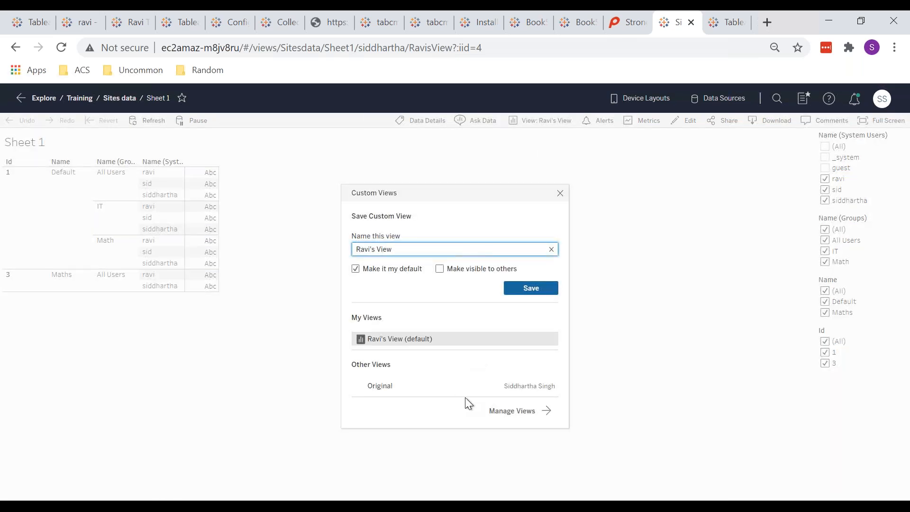
pyautogui.click(389, 385)
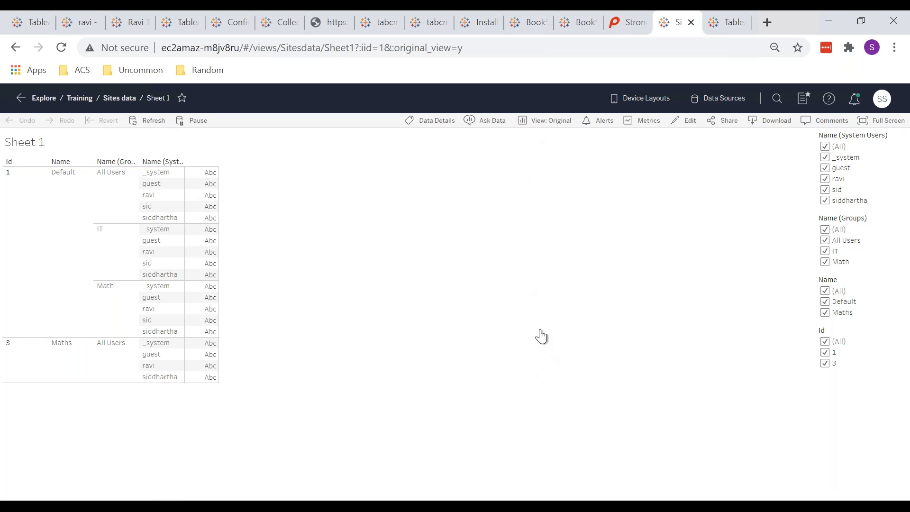
pyautogui.click(547, 127)
pyautogui.click(388, 343)
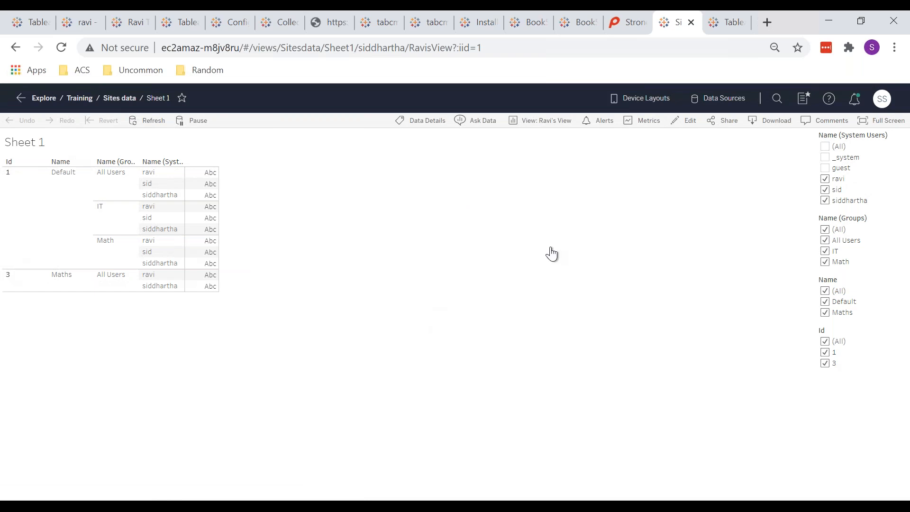
pyautogui.click(593, 127)
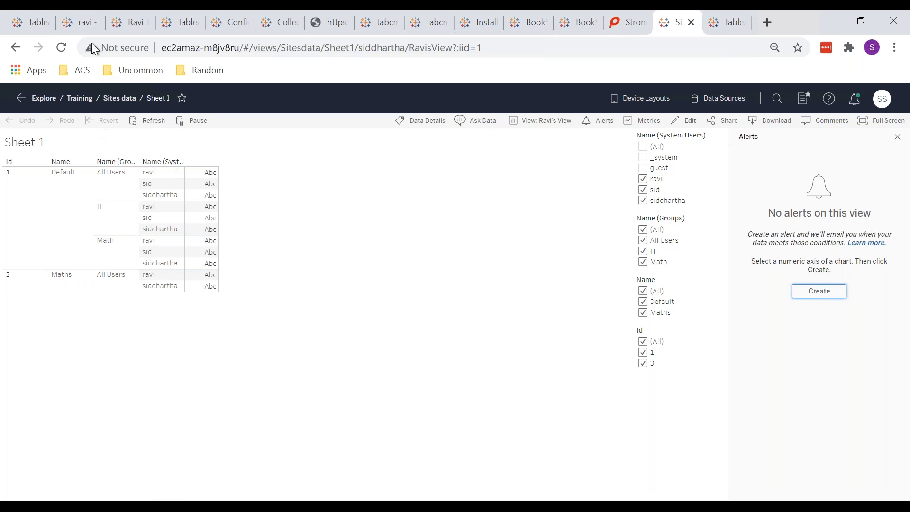
pyautogui.click(118, 24)
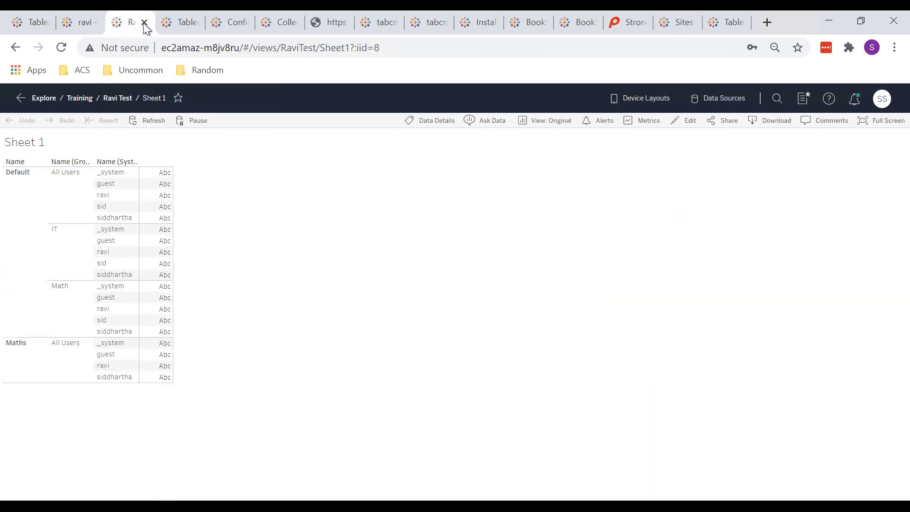
# Go to the ravi - embedded bar chart and select the Discount axis.
pyautogui.click(167, 26)
pyautogui.click(77, 23)
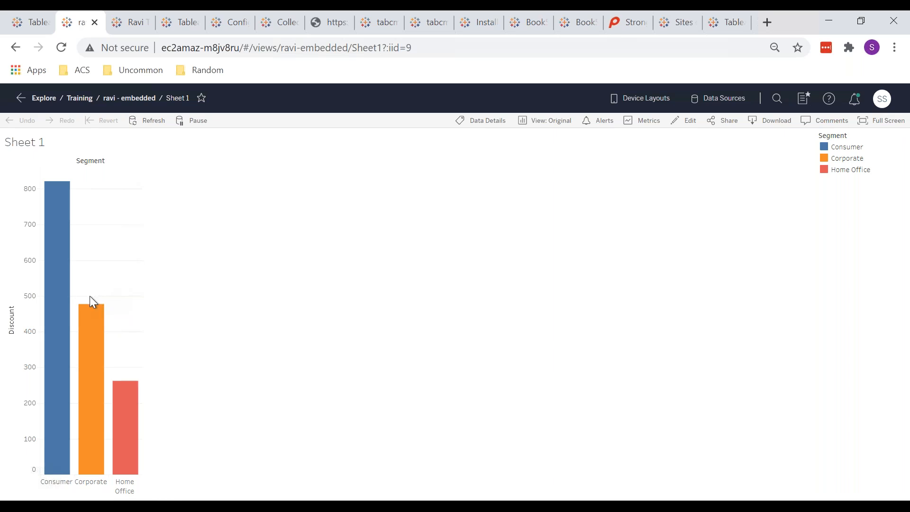
pyautogui.click(46, 300)
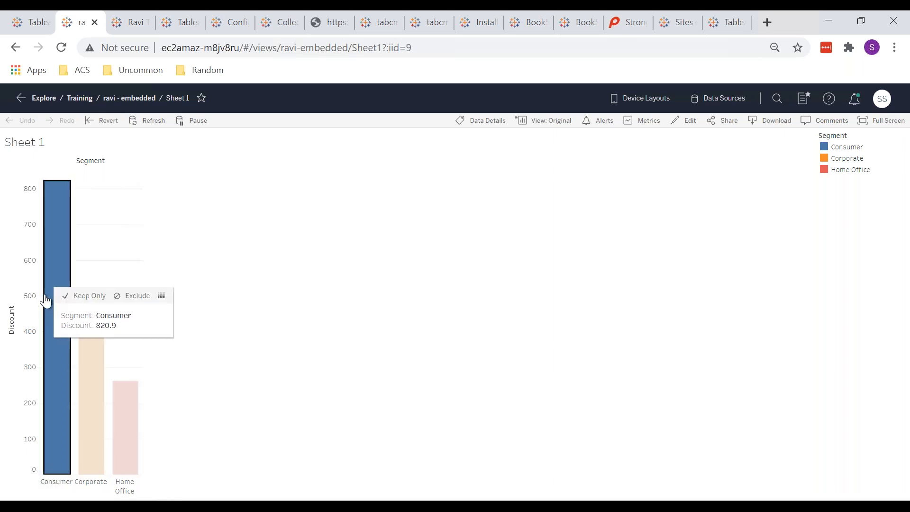
pyautogui.click(35, 301)
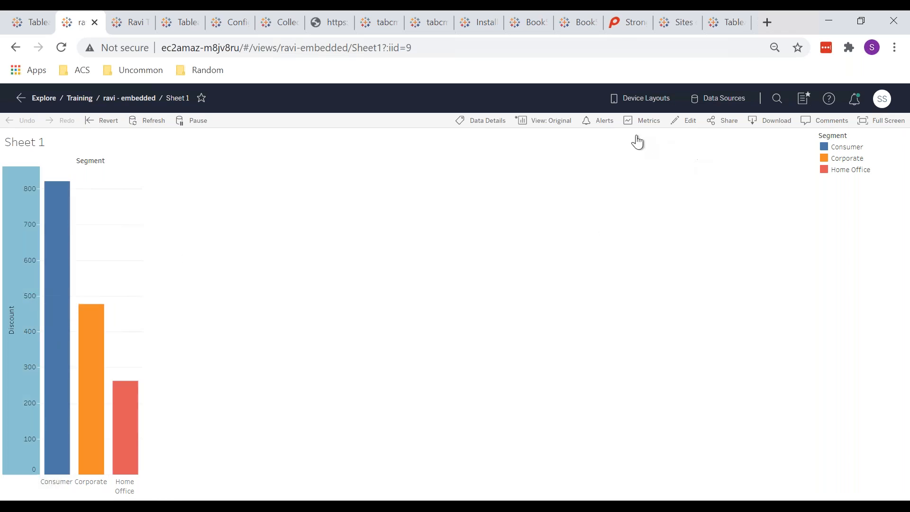
# Start a new data alert on Discount with a threshold of 500.
pyautogui.click(589, 125)
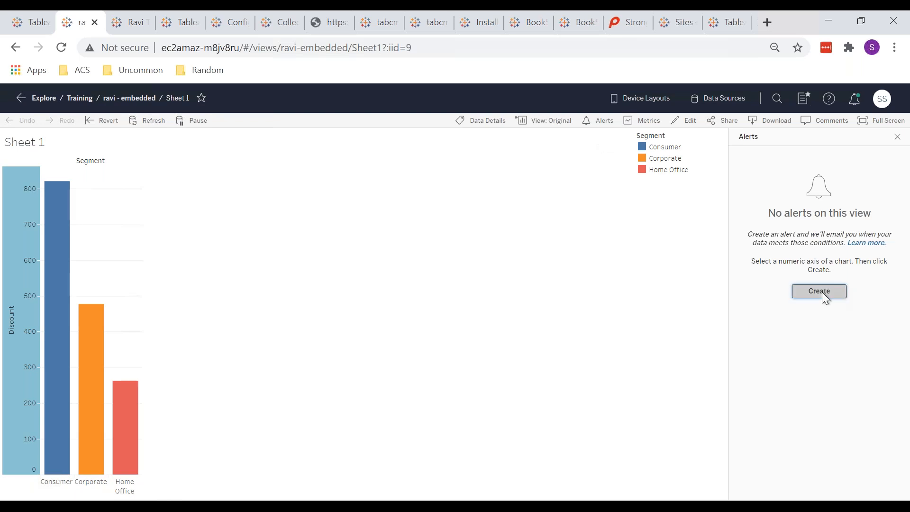
pyautogui.click(820, 291)
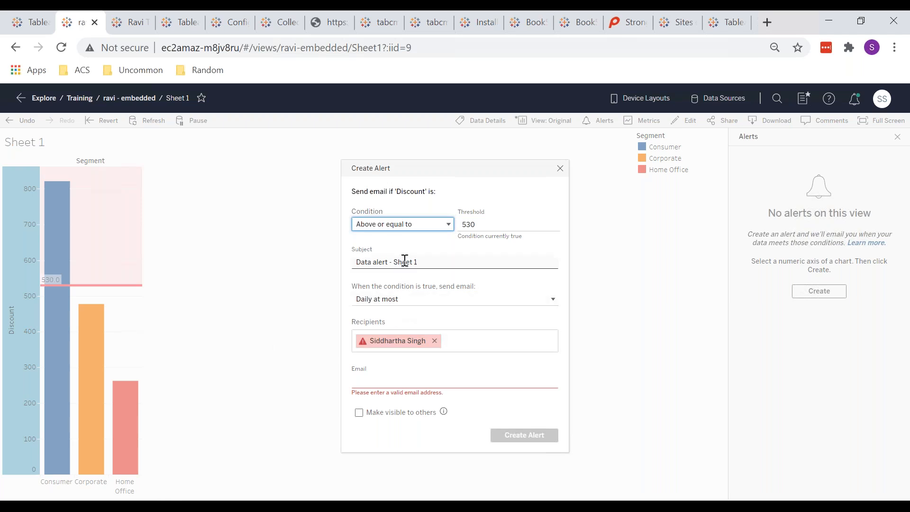
pyautogui.click(481, 226)
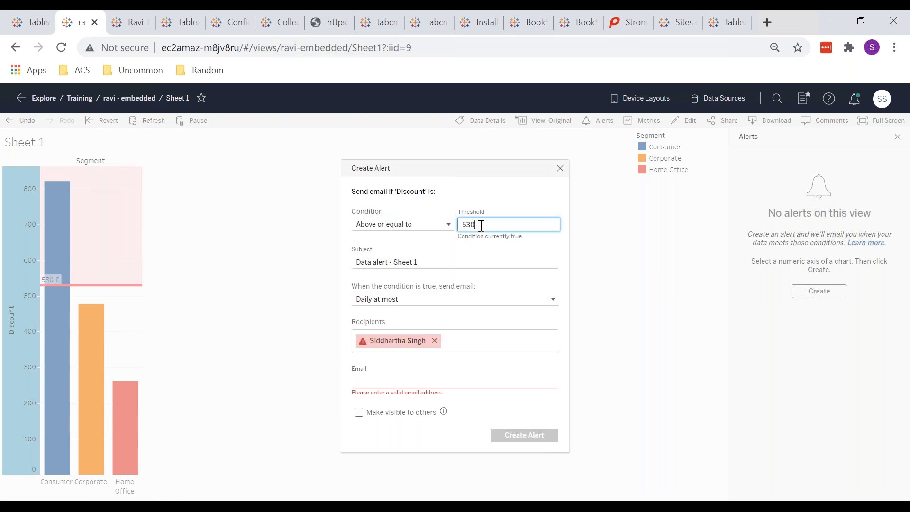
pyautogui.press('BackSpace')
pyautogui.press('BackSpace')
pyautogui.write('00')
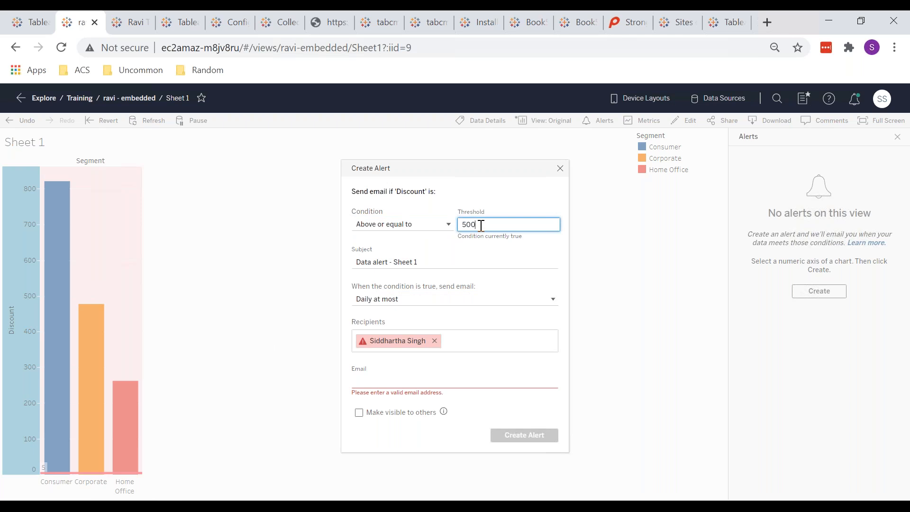
# Keep daily email frequency, review the subject and recipient fields, then discard the alert.
pyautogui.click(415, 301)
pyautogui.click(414, 302)
pyautogui.click(414, 301)
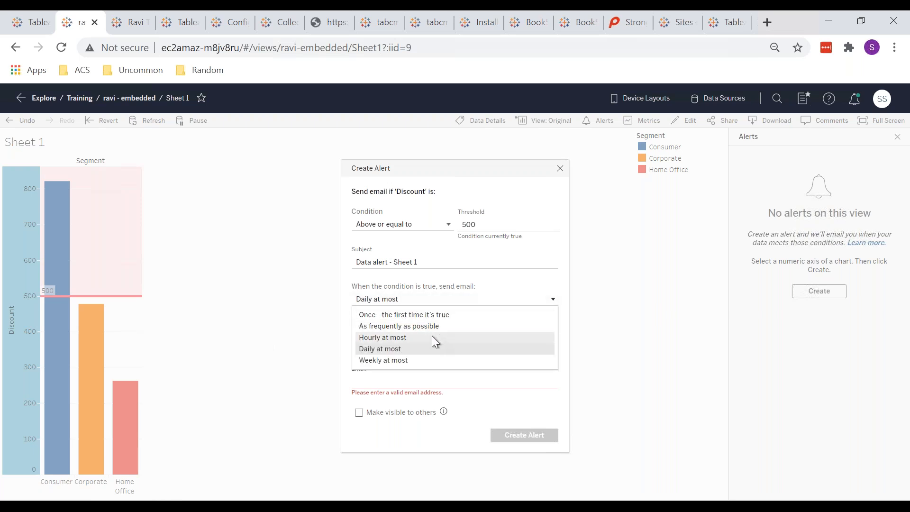
pyautogui.click(503, 279)
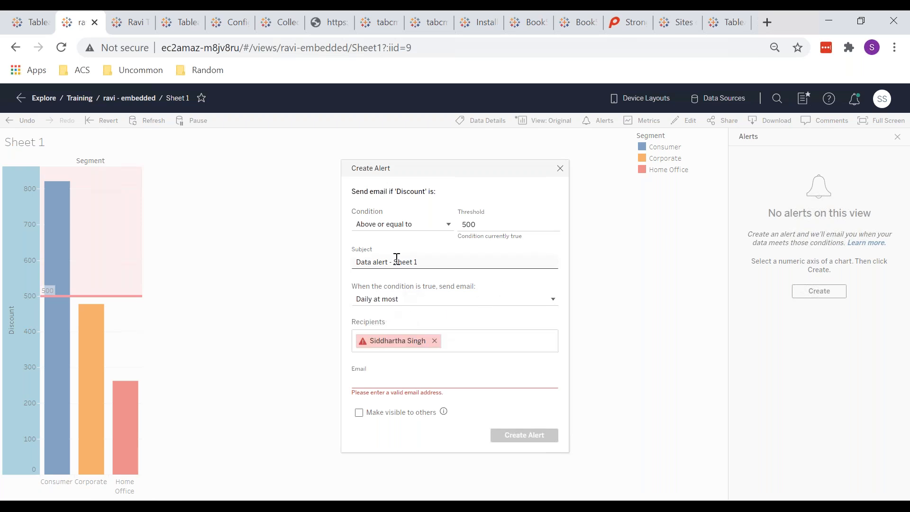
pyautogui.click(397, 258)
pyautogui.click(482, 382)
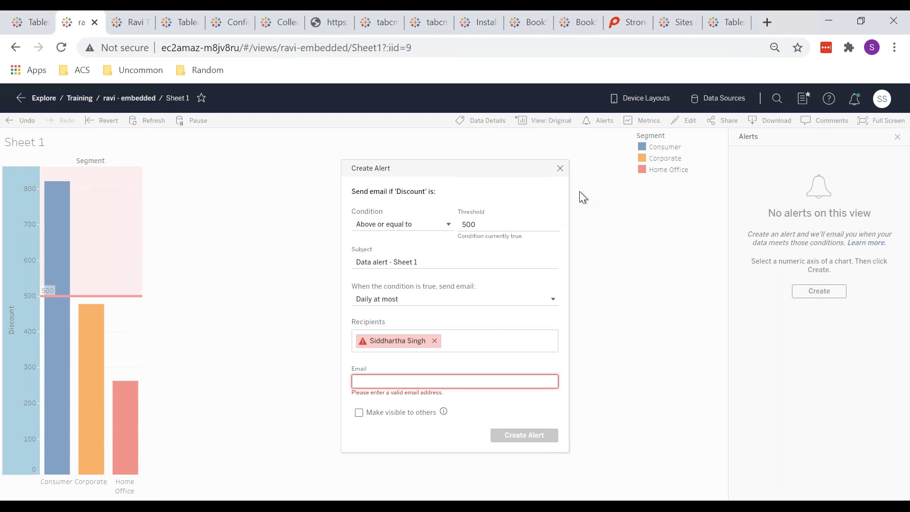
pyautogui.click(562, 171)
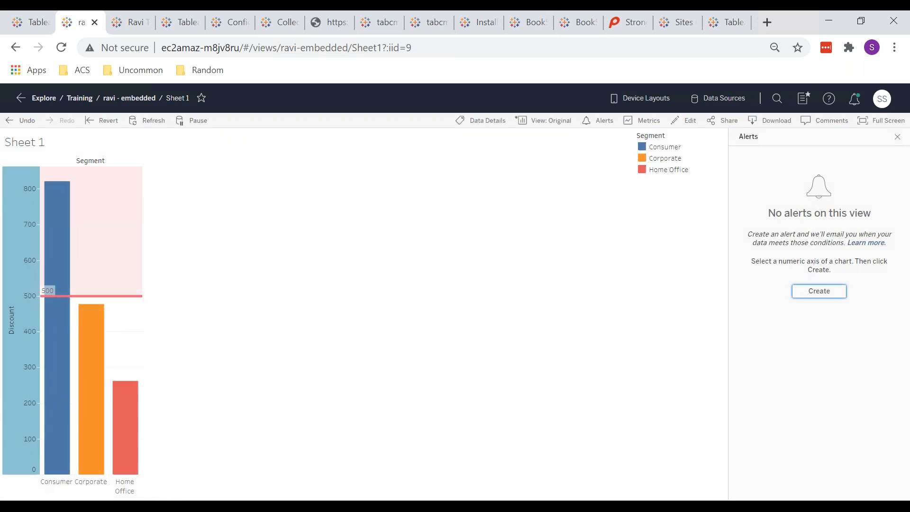
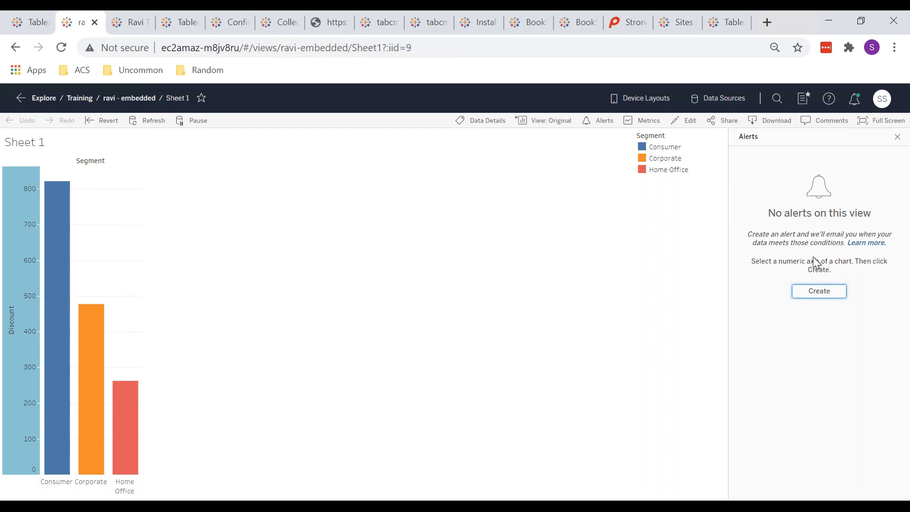
# Open the Metrics pane for Sheet 1 and pick the Corporate bar as the metric's basis.
pyautogui.click(645, 121)
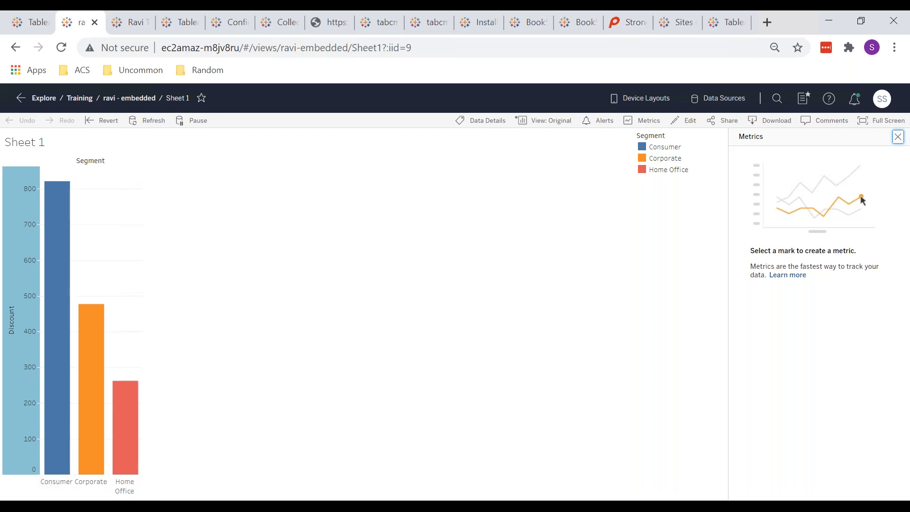
pyautogui.click(99, 314)
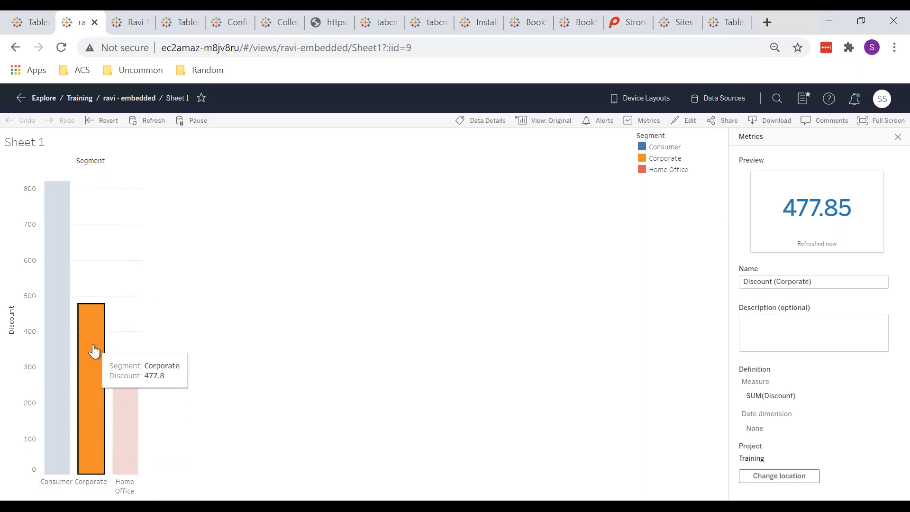
# Create the Discount (Corporate) metric, value 477.85, in the Training project and open its page.
pyautogui.moveTo(100, 322)
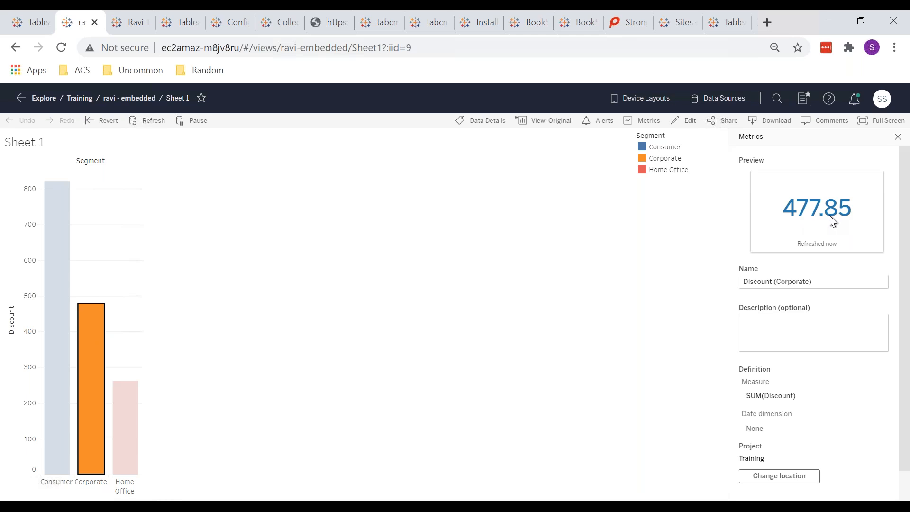
pyautogui.scroll(-1, 794, 285)
pyautogui.click(794, 285)
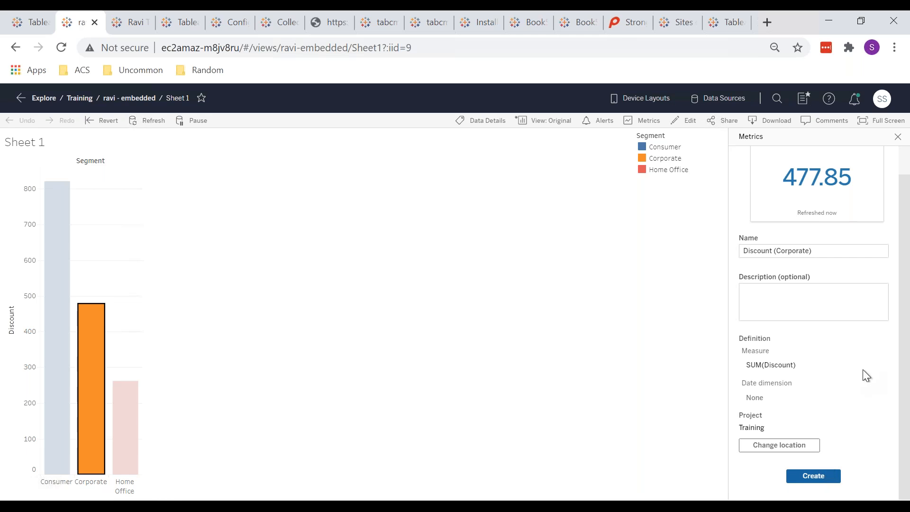
pyautogui.scroll(1, 863, 371)
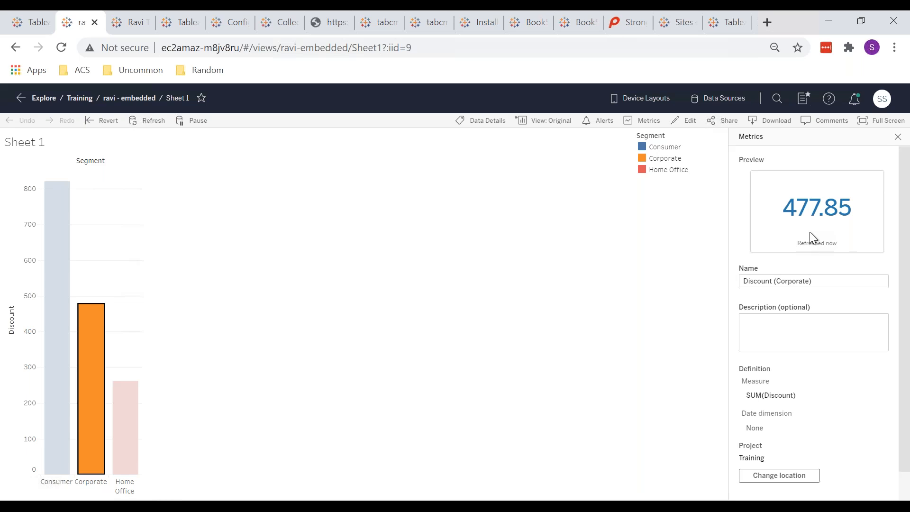
pyautogui.scroll(-1, 810, 231)
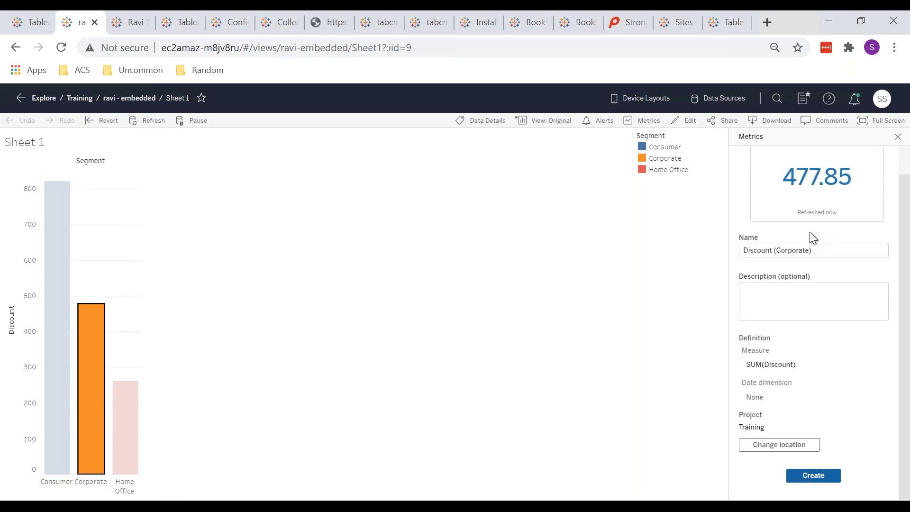
pyautogui.click(826, 476)
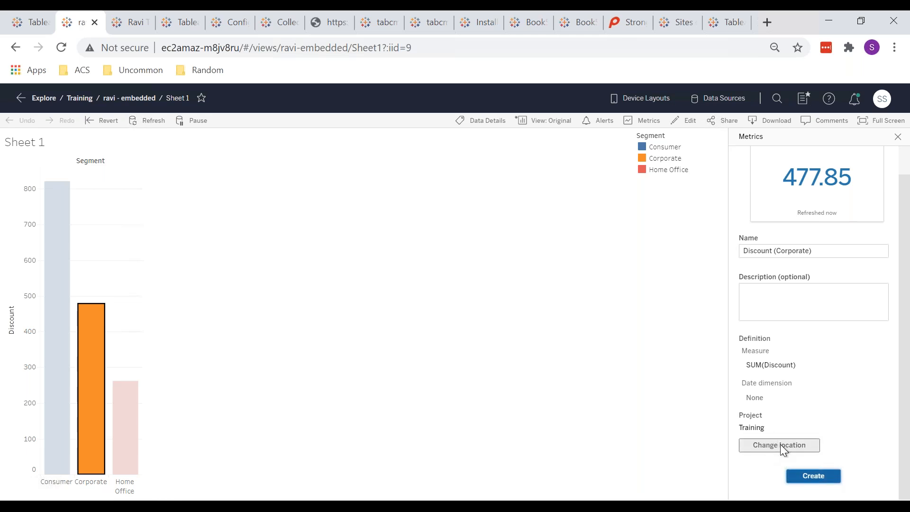
pyautogui.click(815, 476)
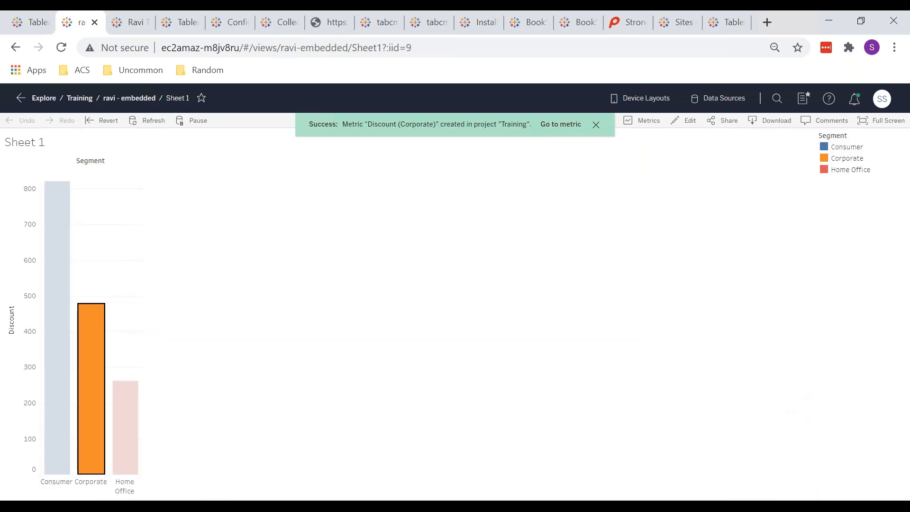
pyautogui.click(554, 126)
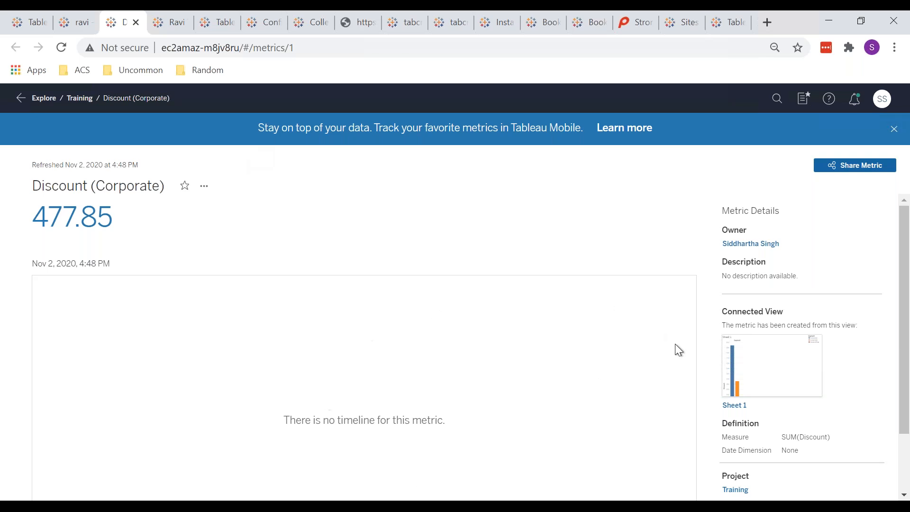
# Review the Discount (Corporate) metric's value and details, then open the Training project listing.
pyautogui.scroll(-2, 663, 353)
pyautogui.scroll(2, 243, 284)
pyautogui.moveTo(111, 217); pyautogui.dragTo(30, 209)
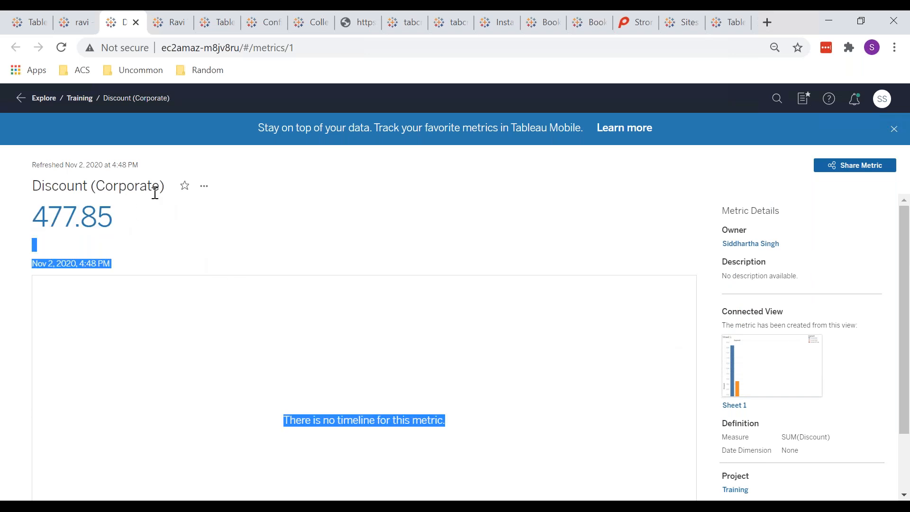
pyautogui.click(155, 193)
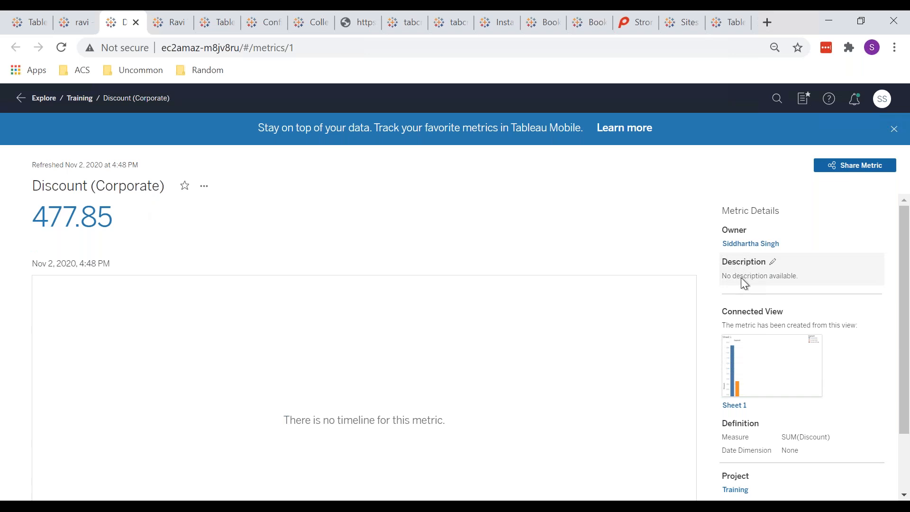
pyautogui.scroll(-2, 704, 350)
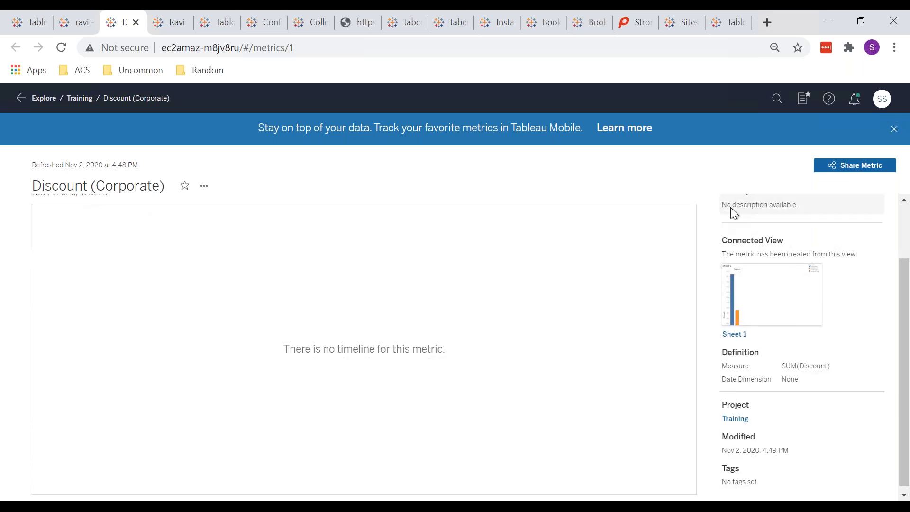
pyautogui.click(748, 208)
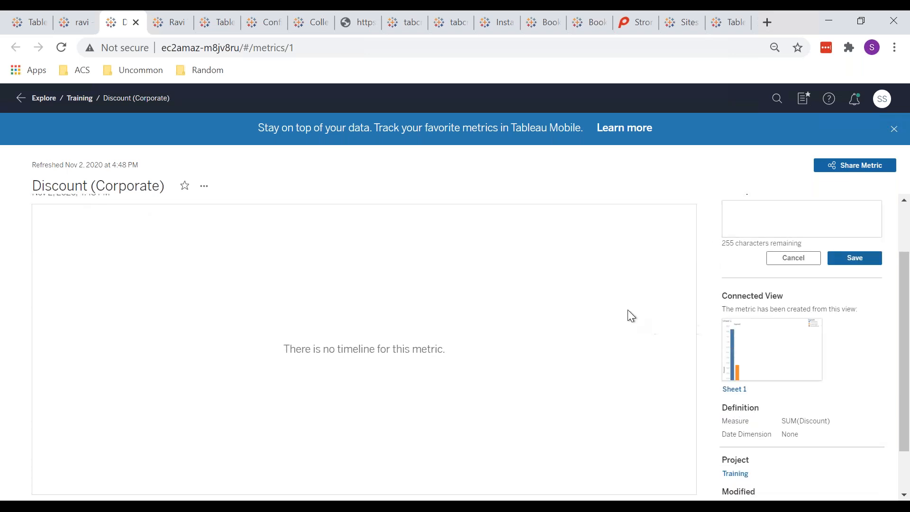
pyautogui.moveTo(784, 364)
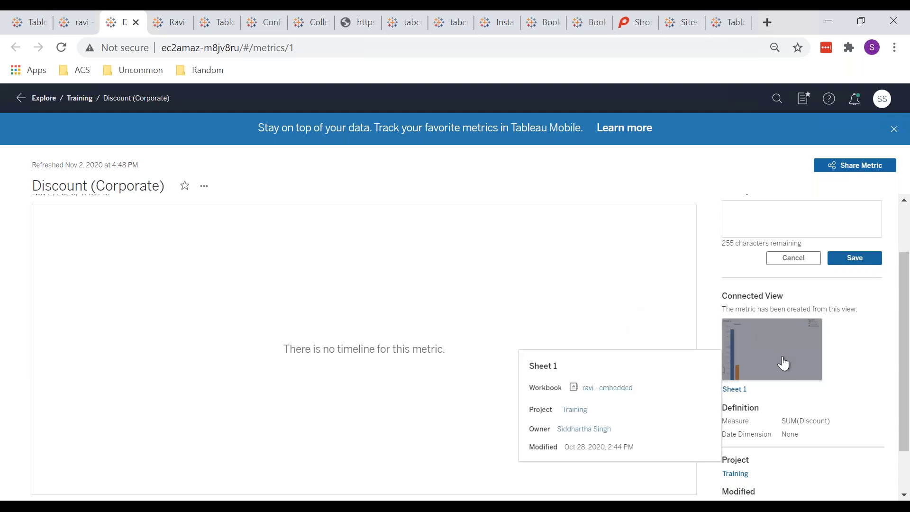
pyautogui.scroll(-1, 784, 364)
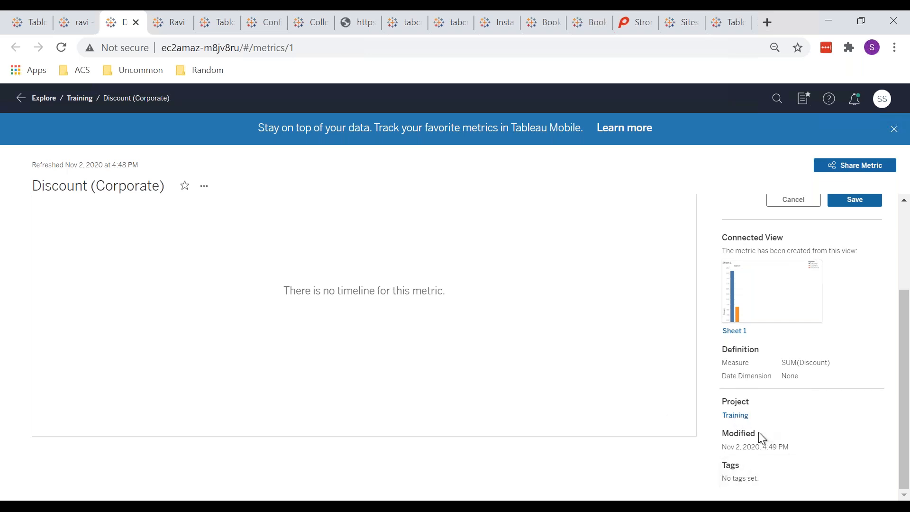
pyautogui.click(735, 416)
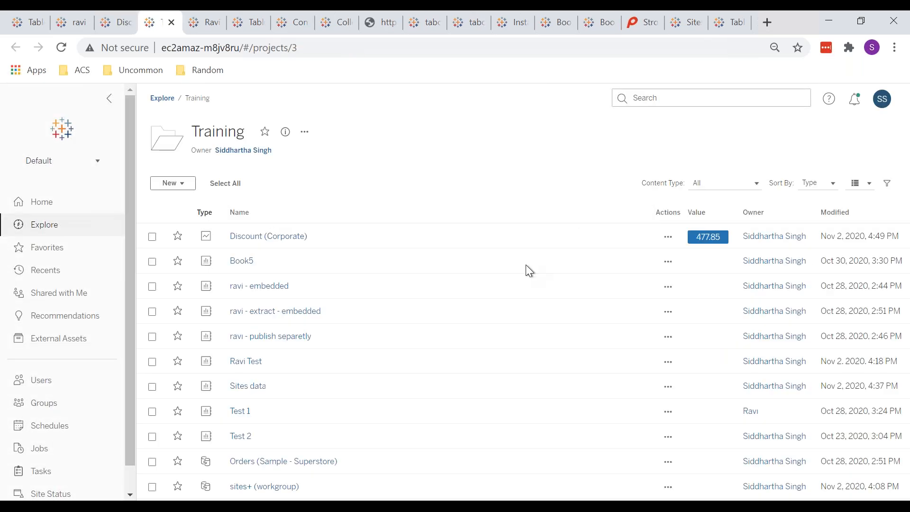
# Filter the Training project's content type to Metrics only, then return to the Explore projects list.
pyautogui.click(707, 184)
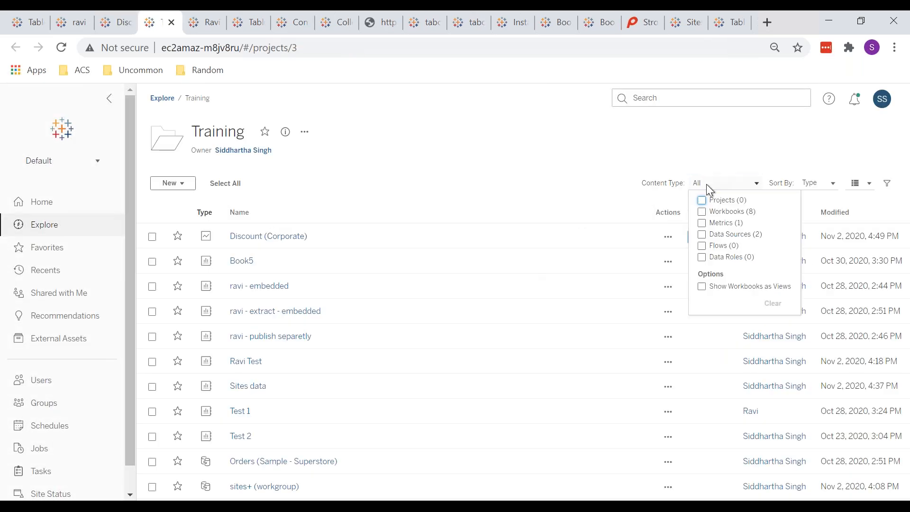
pyautogui.click(702, 223)
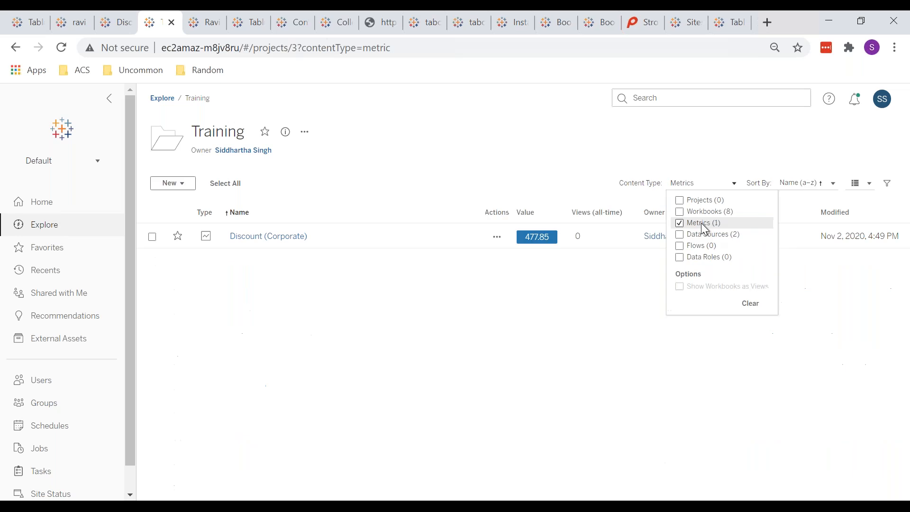
pyautogui.click(465, 142)
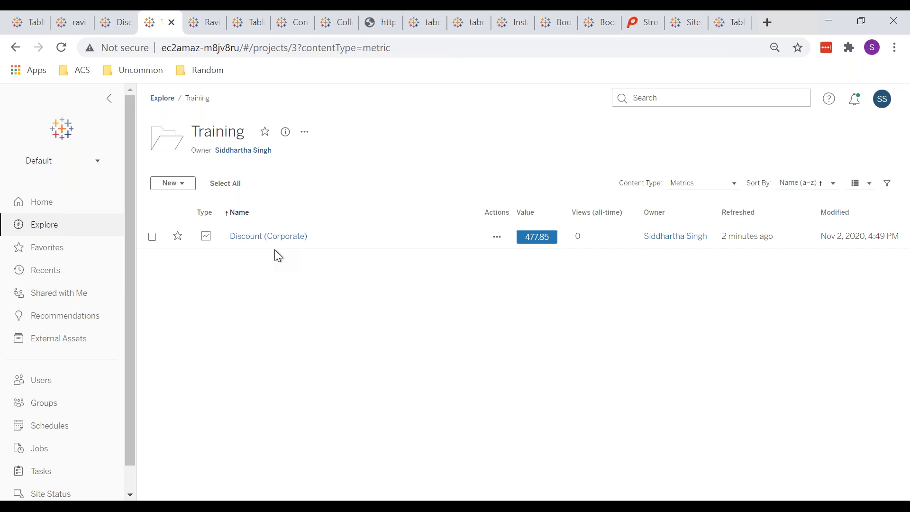
pyautogui.click(161, 100)
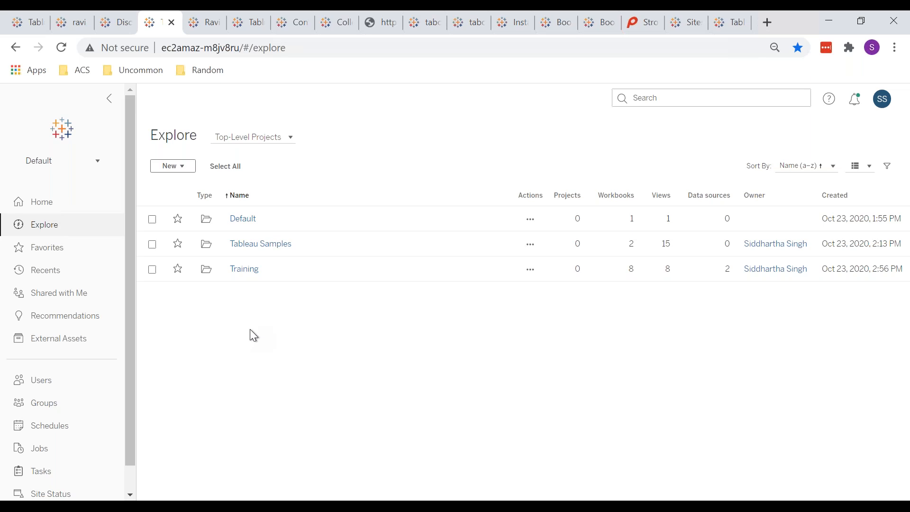
# Browse the Training project's Ravi Test and Book5 workbooks.
pyautogui.click(235, 275)
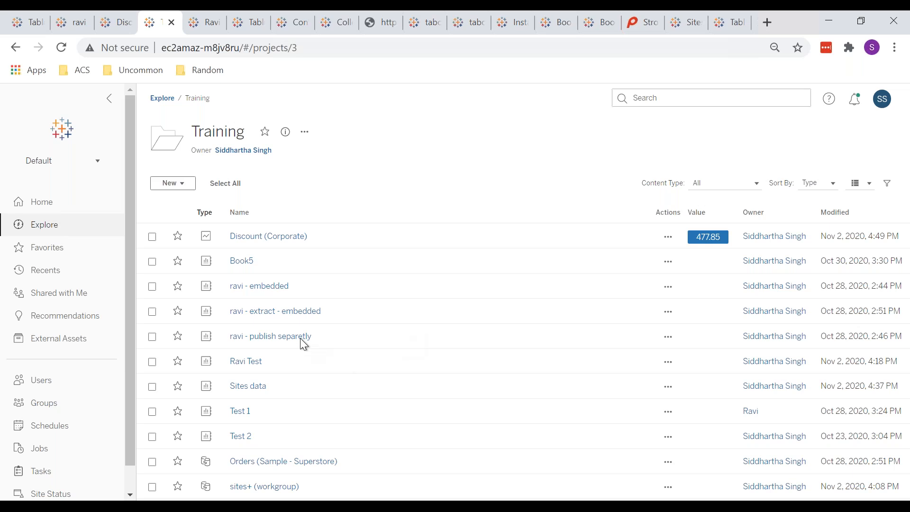
pyautogui.click(191, 29)
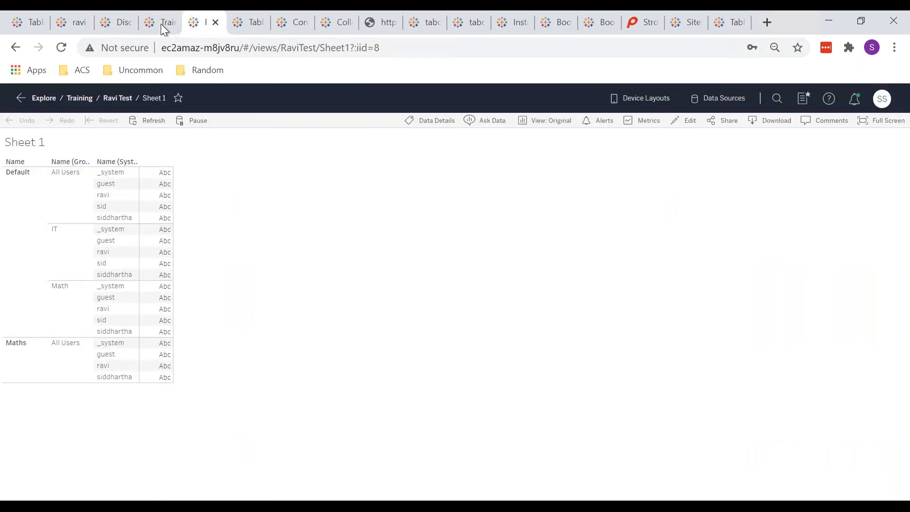
pyautogui.click(161, 24)
pyautogui.click(243, 265)
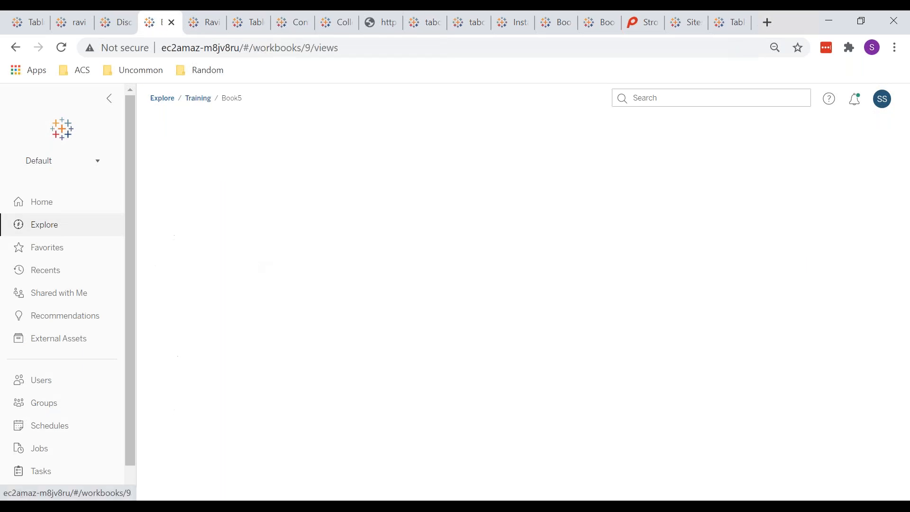
pyautogui.click(195, 99)
# In ravi - embedded Sheet 1, open the Metrics pane's 'Learn more' help page.
pyautogui.click(260, 286)
pyautogui.click(241, 288)
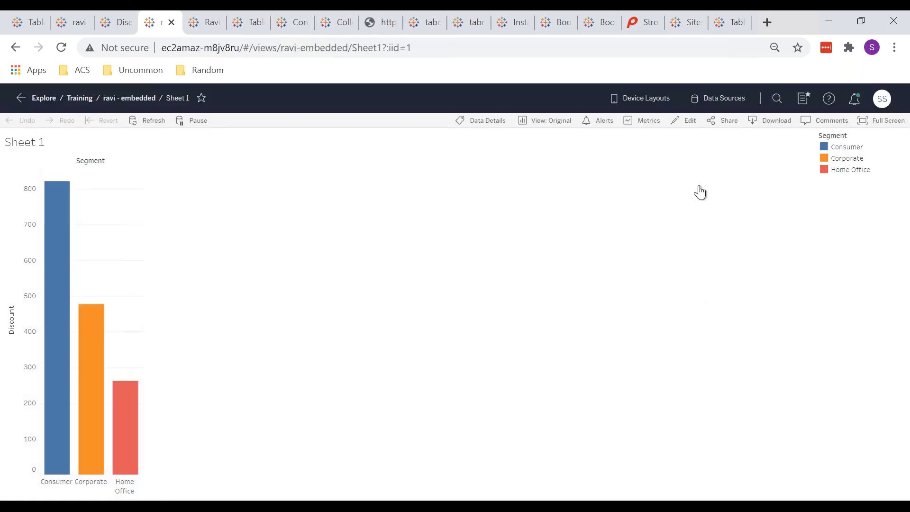
pyautogui.click(639, 126)
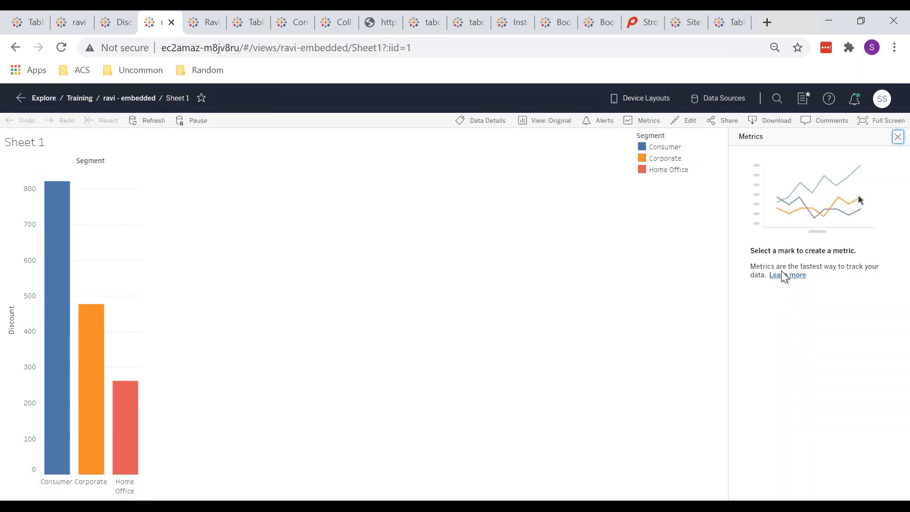
pyautogui.click(784, 275)
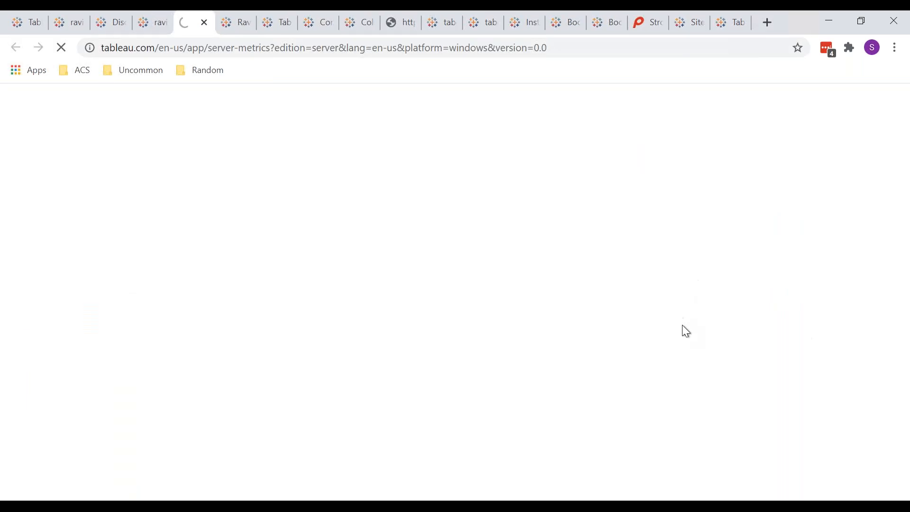
# Read the Create and Troubleshoot Metrics article down to lineage and impact analysis, then return to Sheet 1.
pyautogui.click(151, 25)
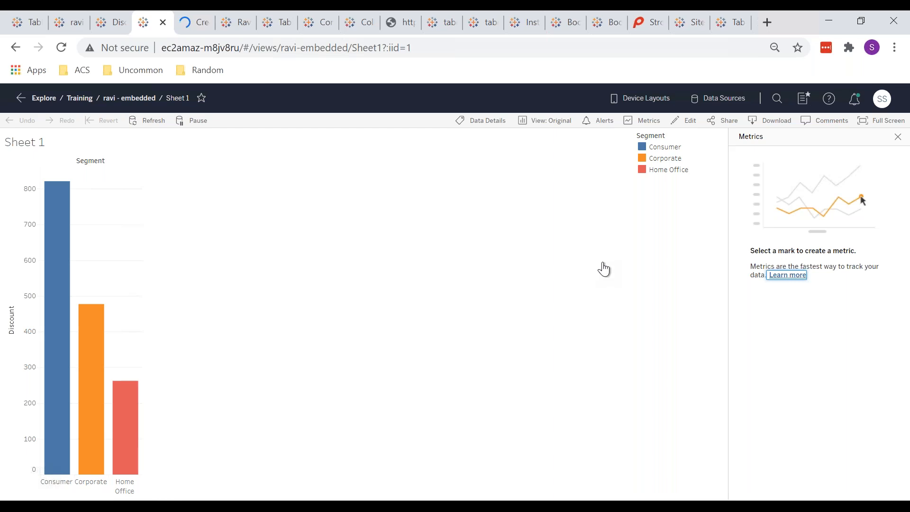
pyautogui.click(176, 23)
pyautogui.scroll(-10, 455, 313)
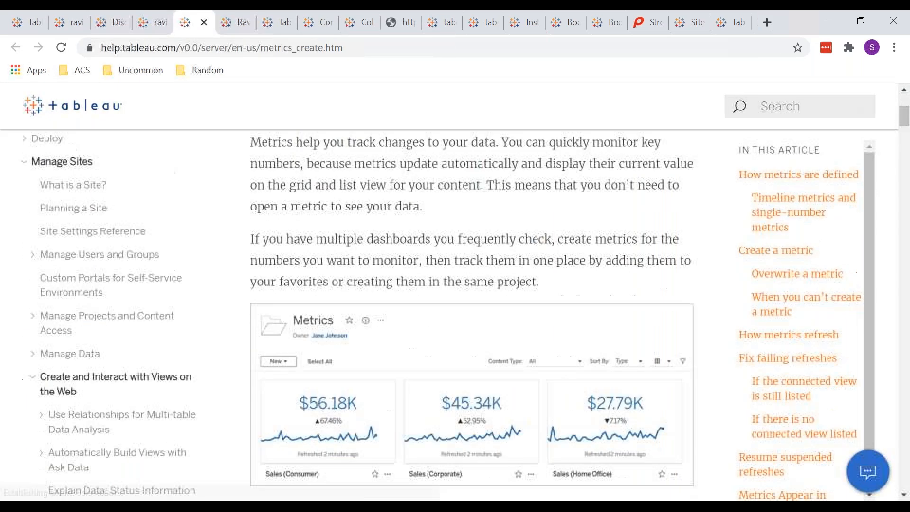
pyautogui.scroll(-12, 455, 313)
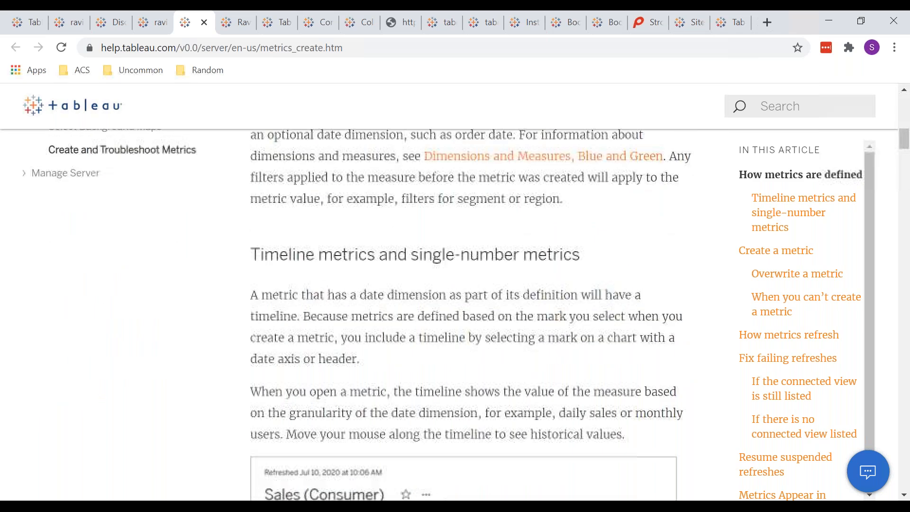
pyautogui.scroll(-1, 455, 313)
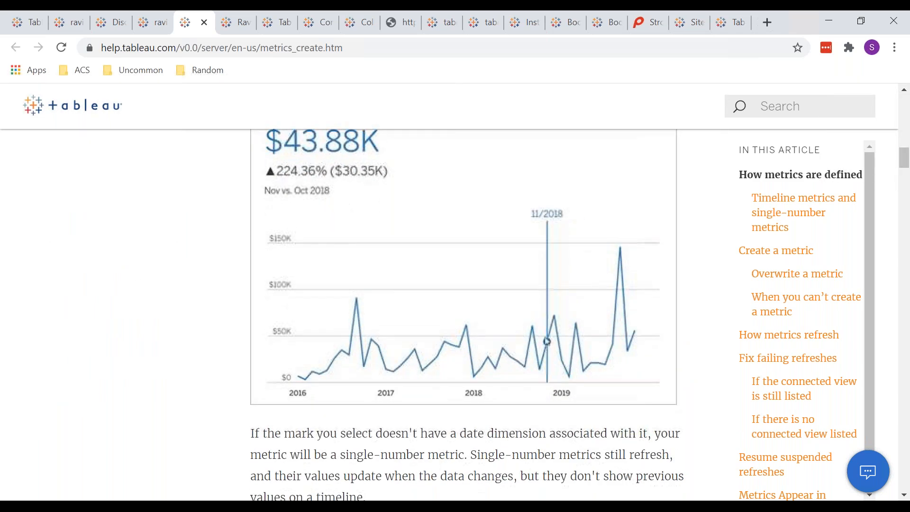
pyautogui.scroll(-12, 562, 358)
pyautogui.scroll(-2, 563, 358)
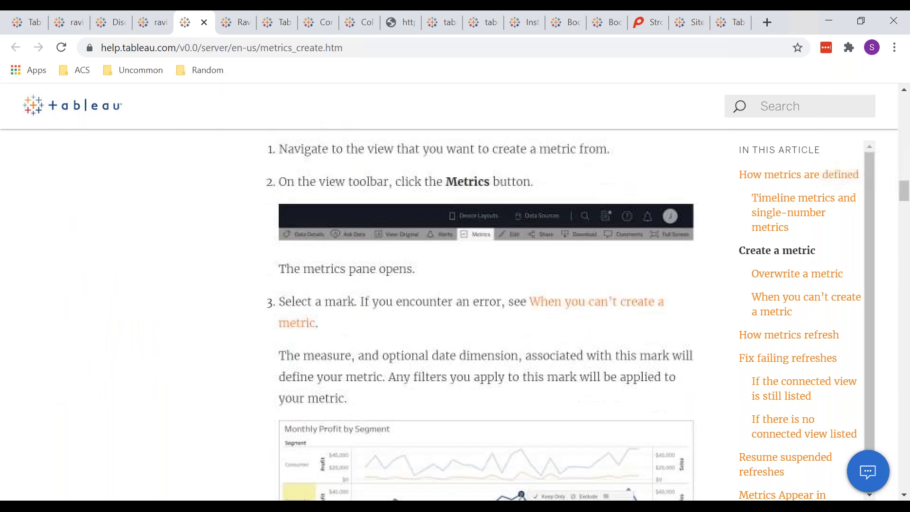
pyautogui.scroll(-3, 563, 359)
pyautogui.scroll(-15, 474, 312)
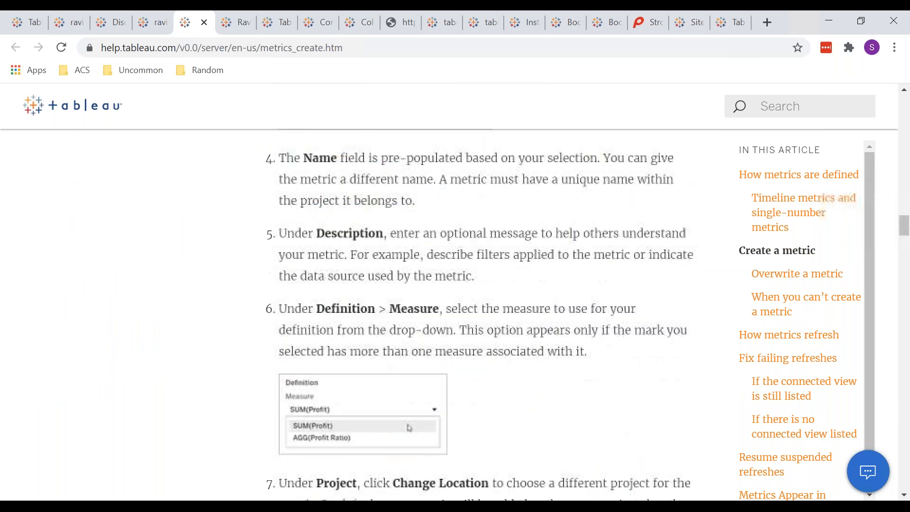
pyautogui.scroll(-15, 474, 313)
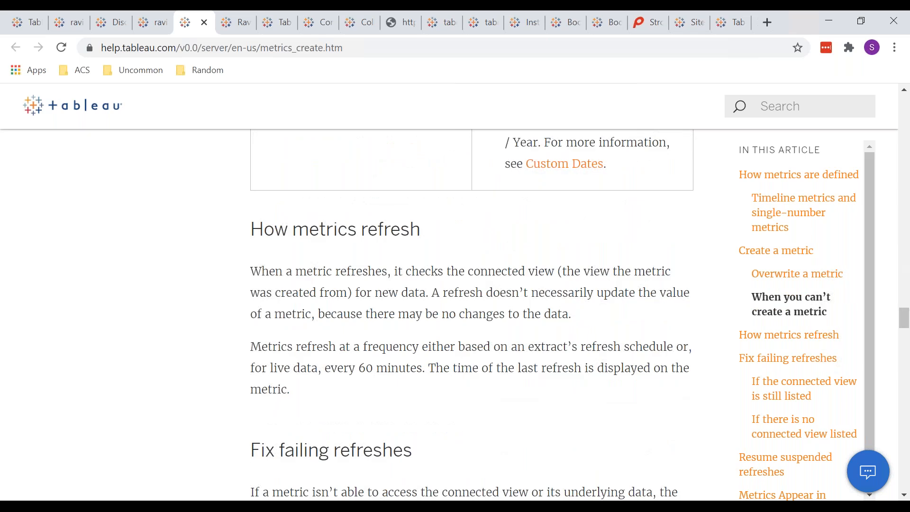
pyautogui.scroll(-15, 474, 313)
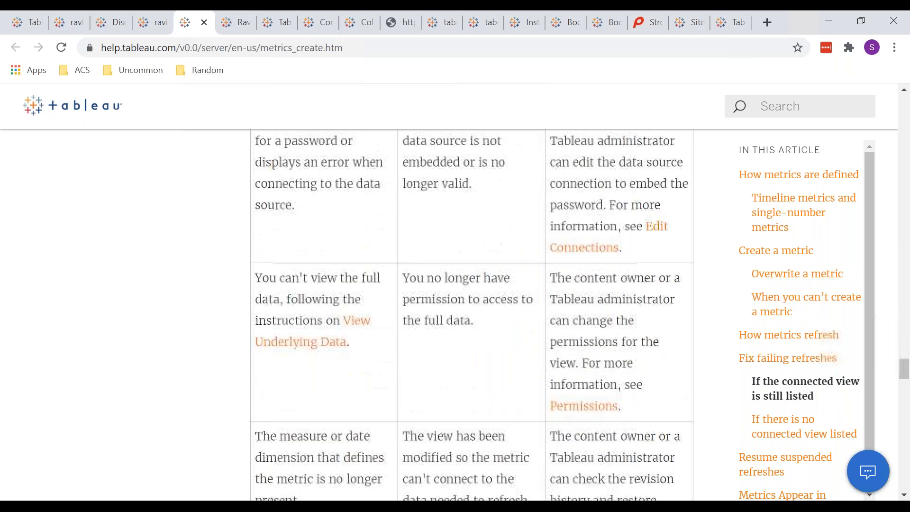
pyautogui.scroll(-15, 474, 313)
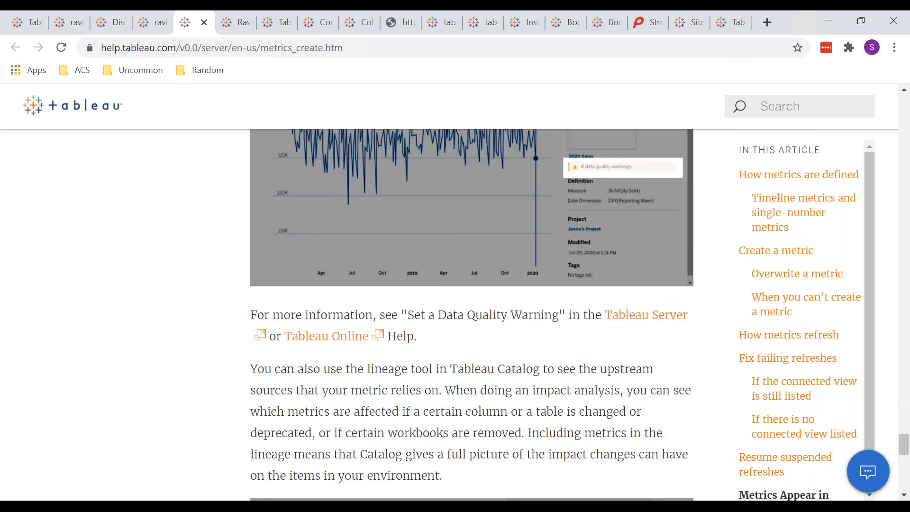
pyautogui.scroll(-7, 474, 312)
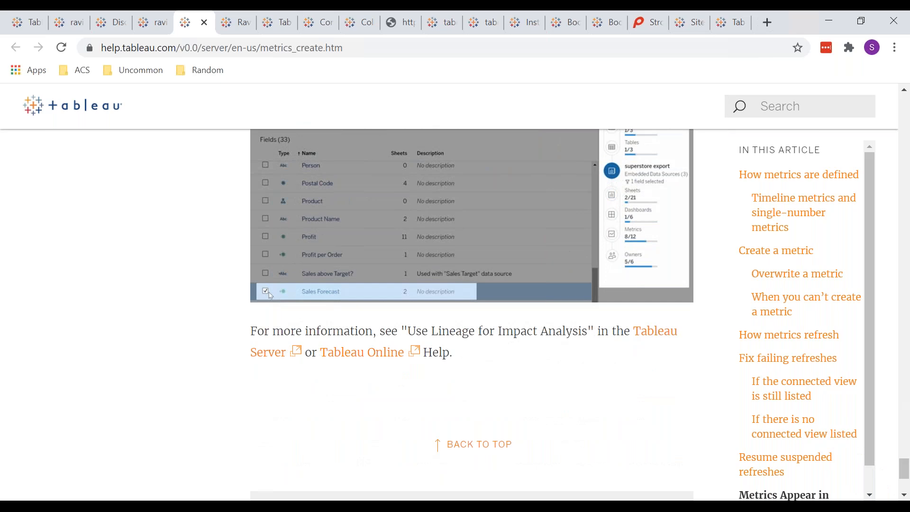
pyautogui.scroll(4, 413, 298)
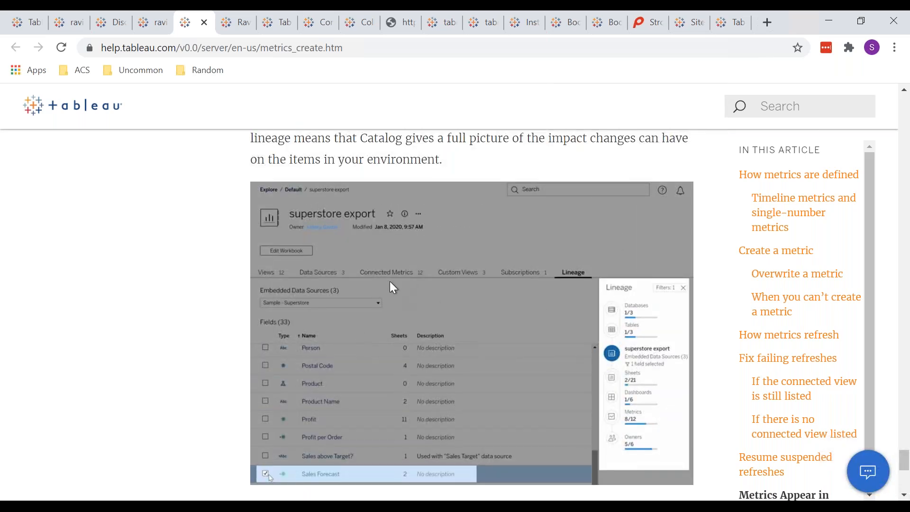
pyautogui.scroll(7, 385, 301)
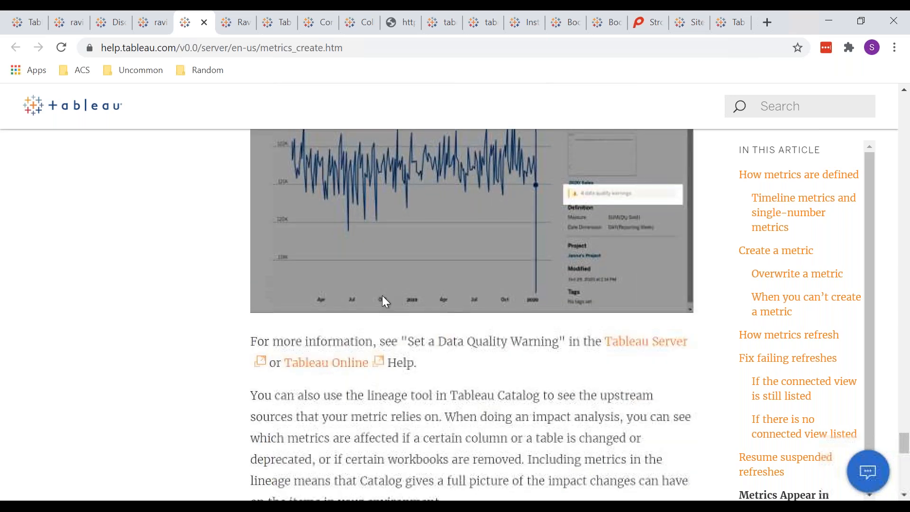
pyautogui.scroll(8, 384, 301)
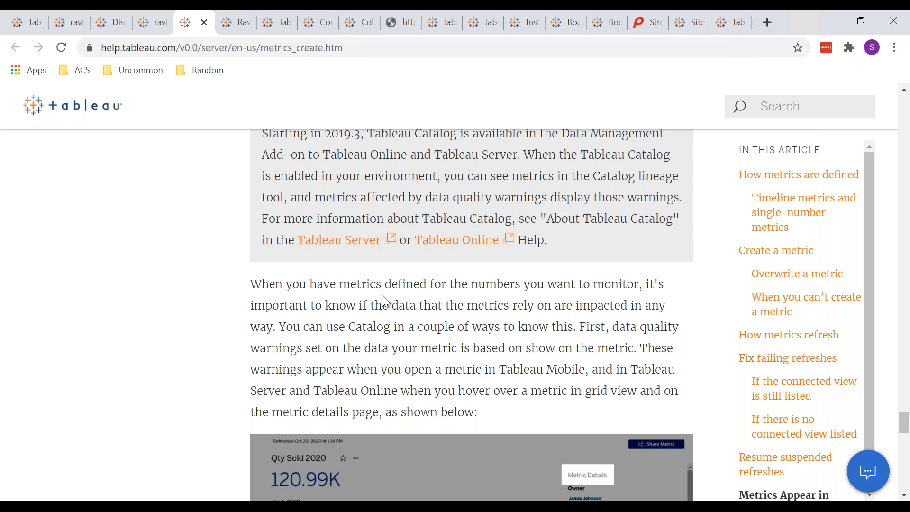
pyautogui.scroll(-8, 385, 301)
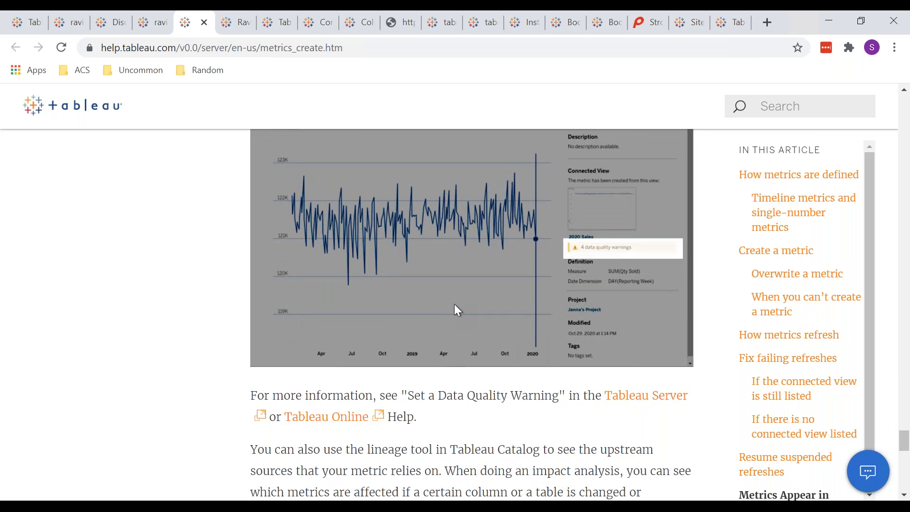
pyautogui.scroll(-10, 454, 309)
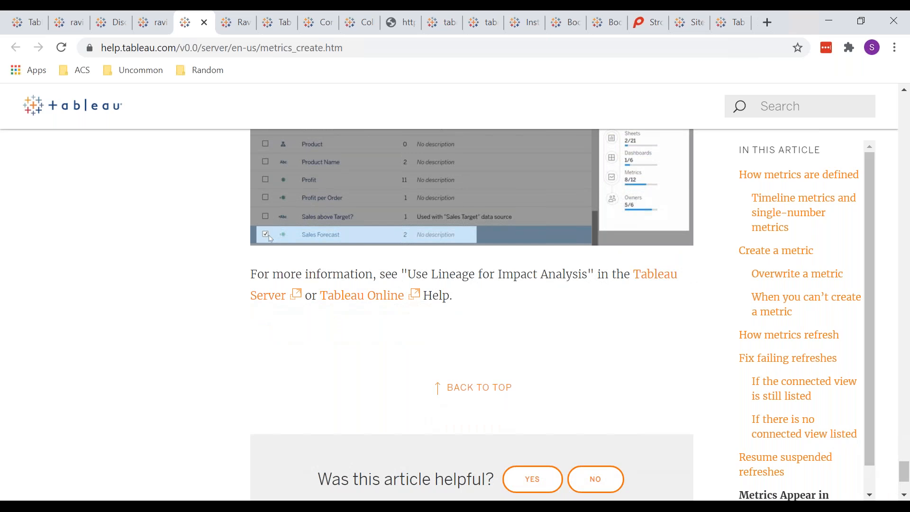
pyautogui.scroll(3, 455, 309)
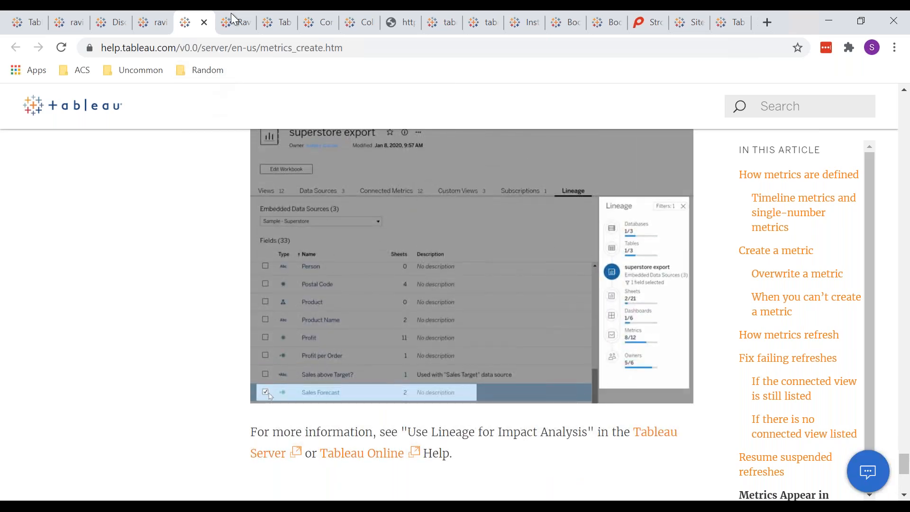
pyautogui.click(138, 30)
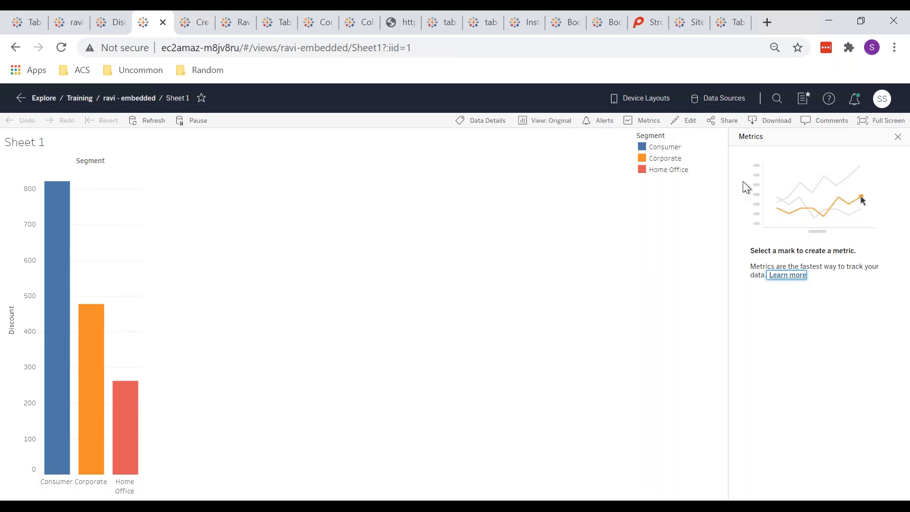
# Close the Metrics pane and copy Sheet 1's share link from the Share View dialog.
pyautogui.click(898, 137)
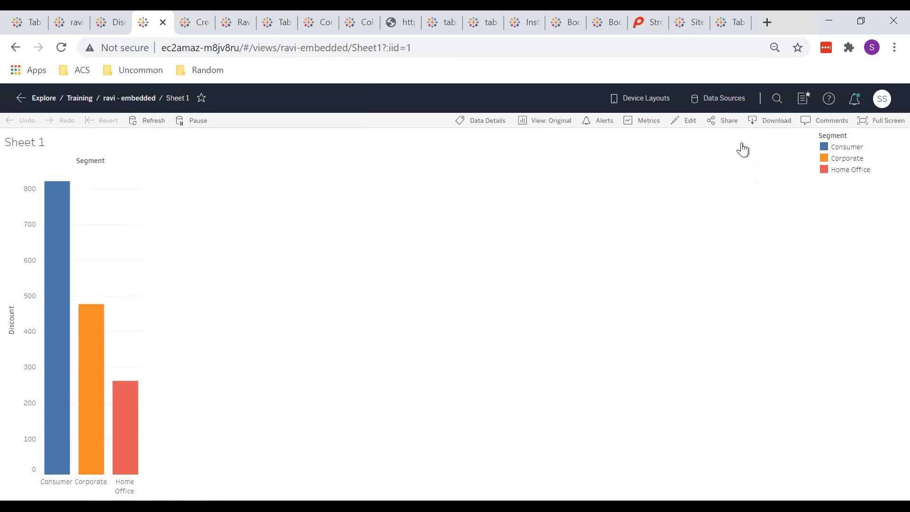
pyautogui.click(725, 127)
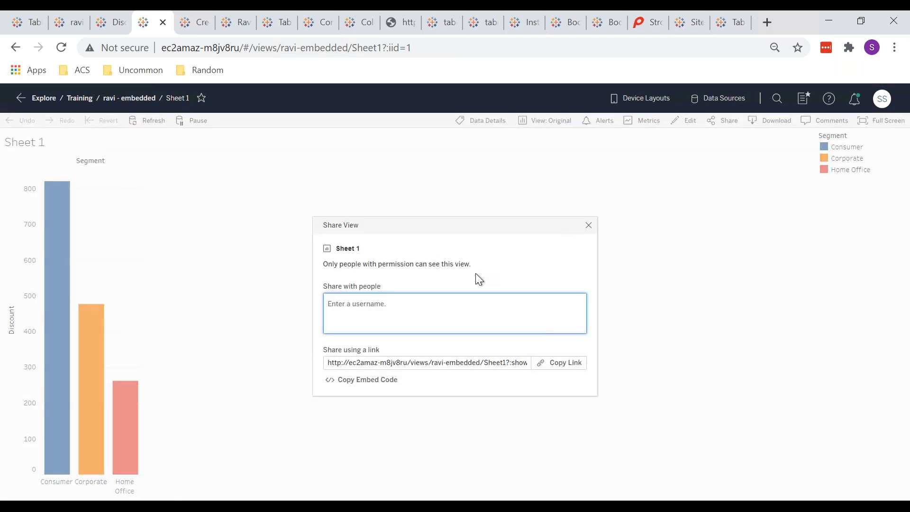
pyautogui.click(417, 363)
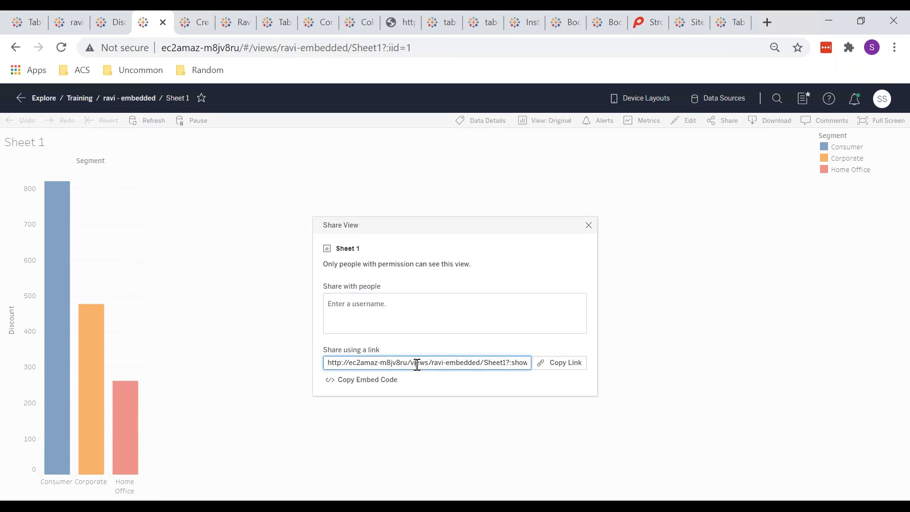
pyautogui.click(570, 365)
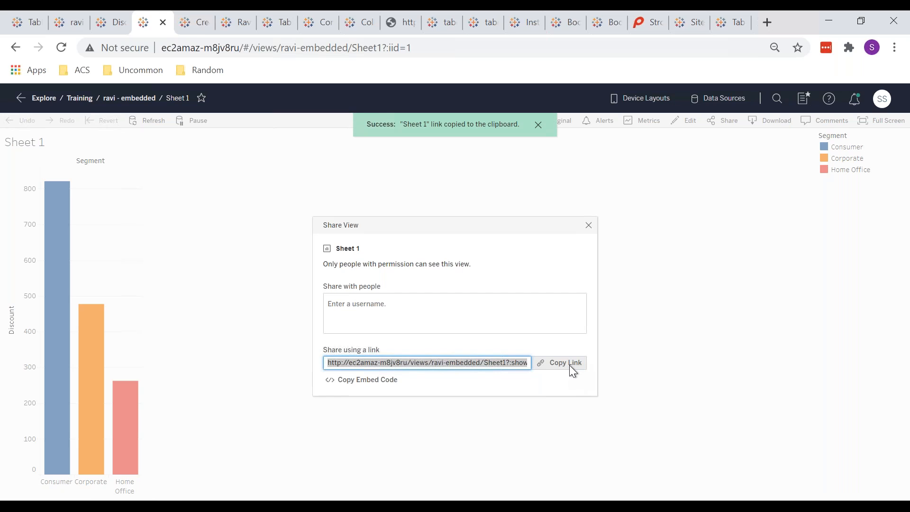
pyautogui.click(432, 316)
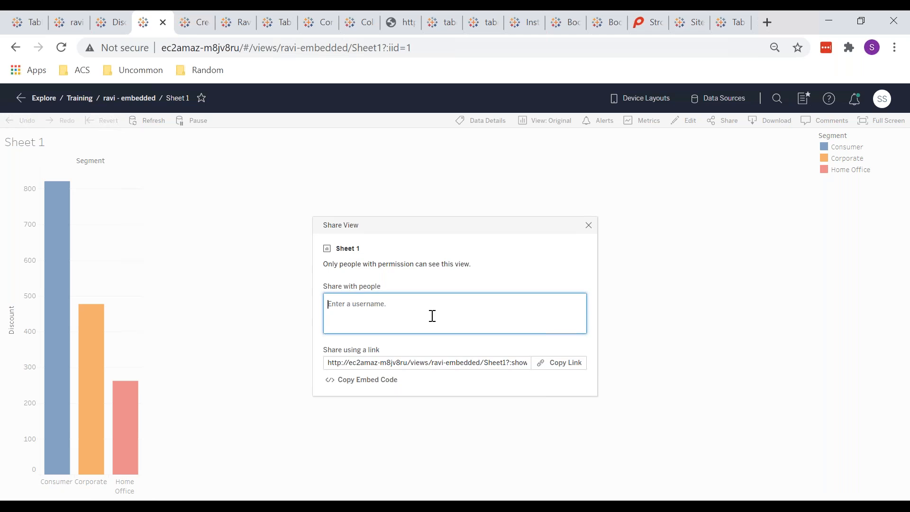
pyautogui.click(588, 225)
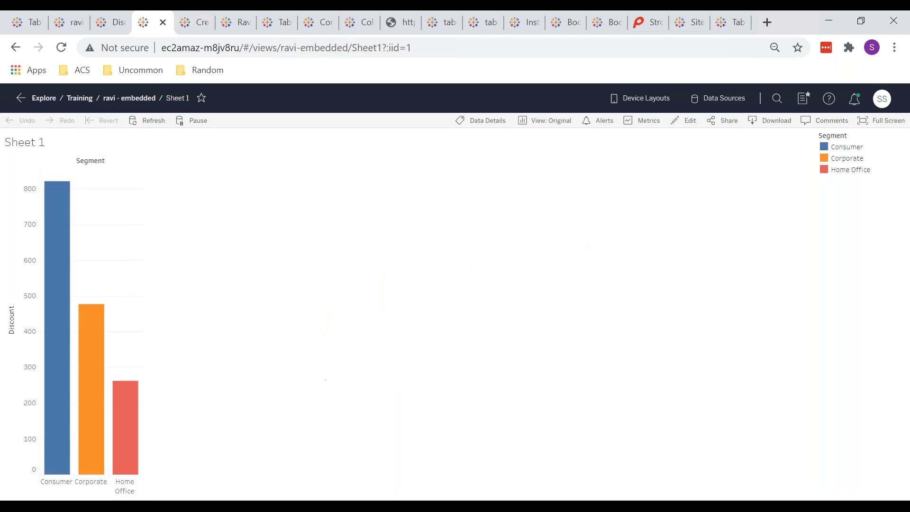
# Download Sheet 1 as Sheet 1.png and view it, then open the sheet's View Data window.
pyautogui.click(763, 124)
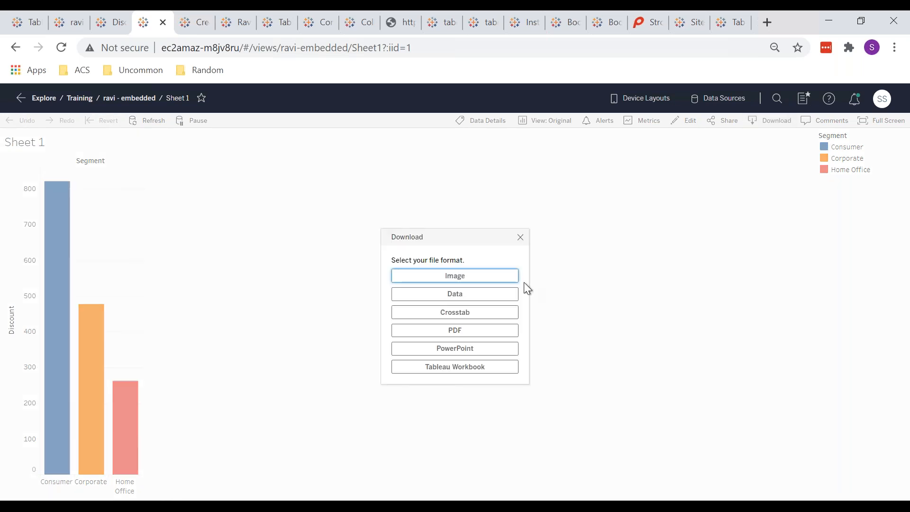
pyautogui.click(486, 275)
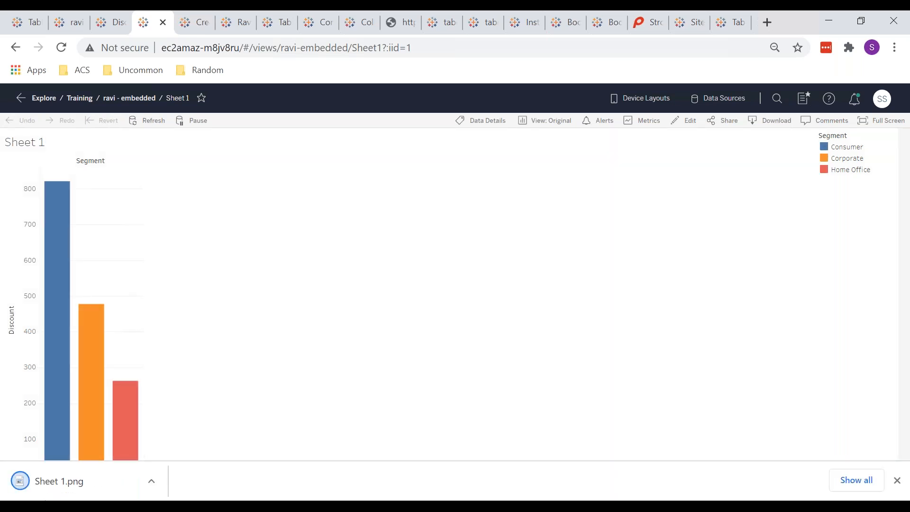
pyautogui.click(75, 481)
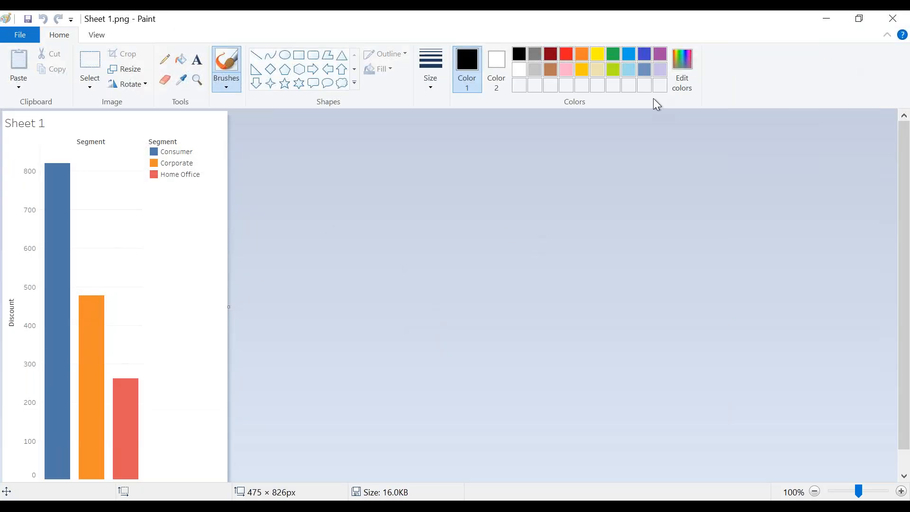
pyautogui.hotkey('alt', 'Tab')
pyautogui.click(763, 121)
pyautogui.click(473, 296)
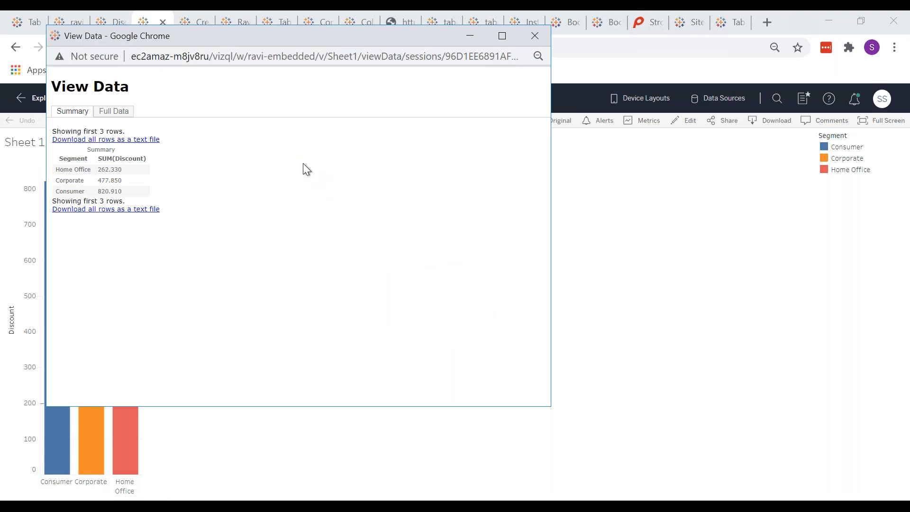
# Show the Full Data table, download all rows as a CSV file, and open it.
pyautogui.click(114, 111)
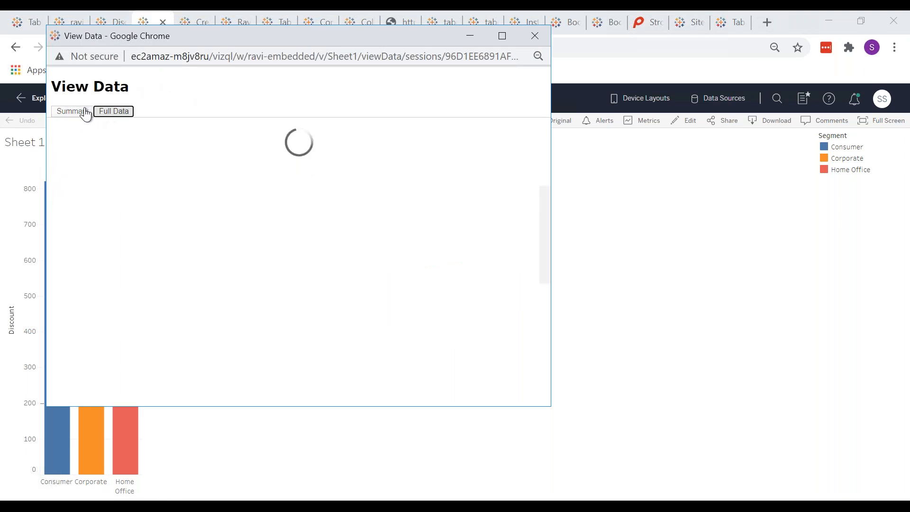
pyautogui.click(72, 111)
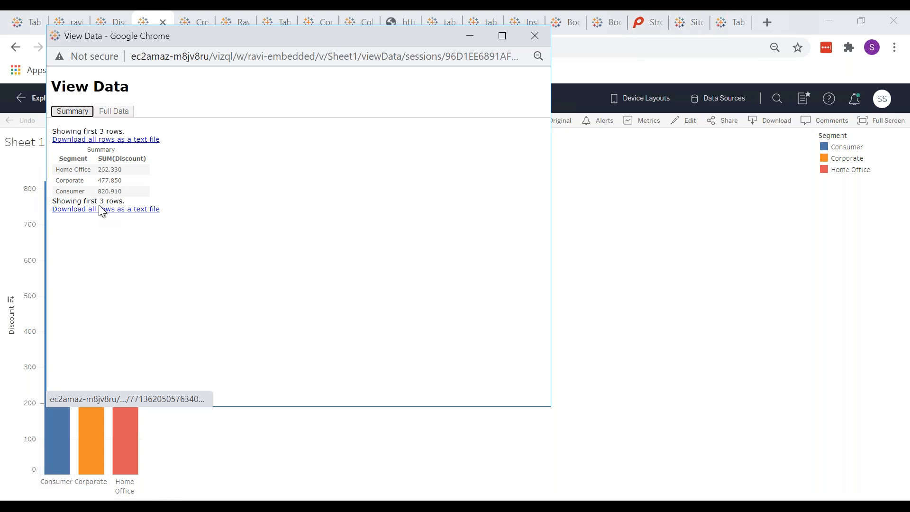
pyautogui.click(114, 111)
pyautogui.scroll(-20, 87, 208)
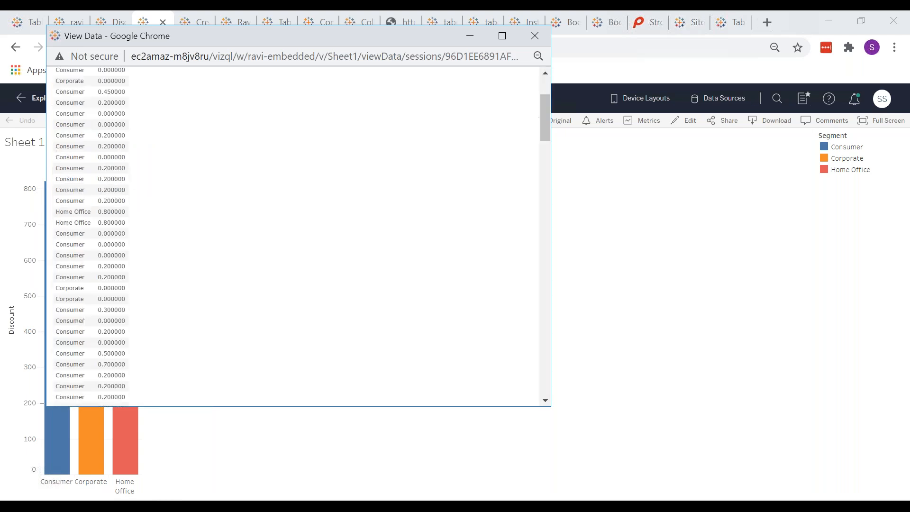
pyautogui.scroll(-8, 300, 238)
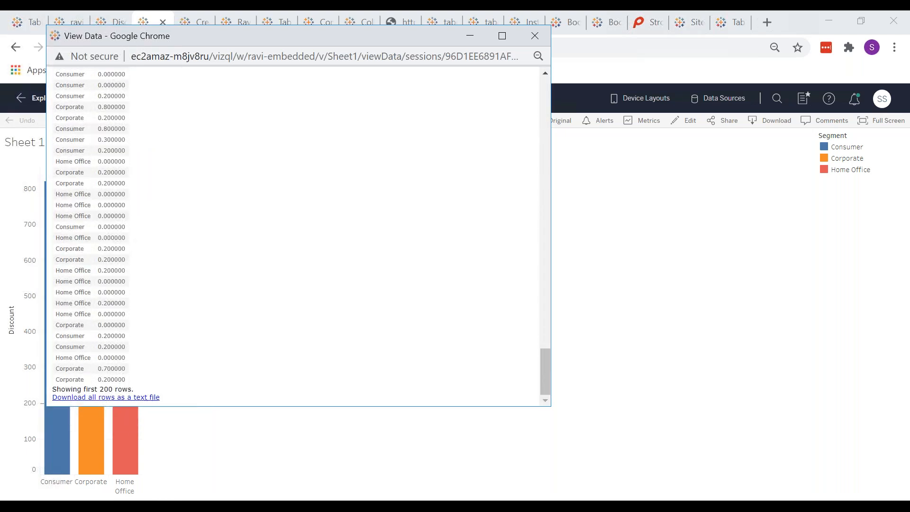
pyautogui.scroll(20, 90, 169)
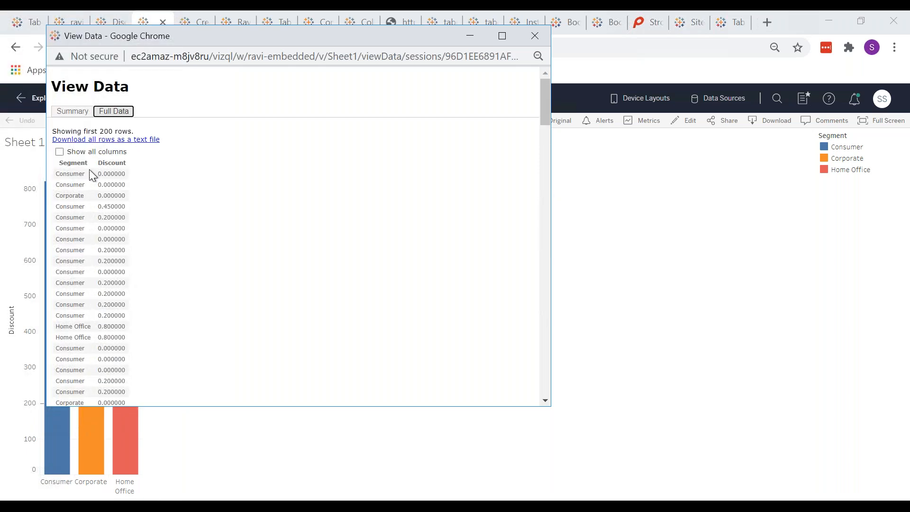
pyautogui.click(141, 143)
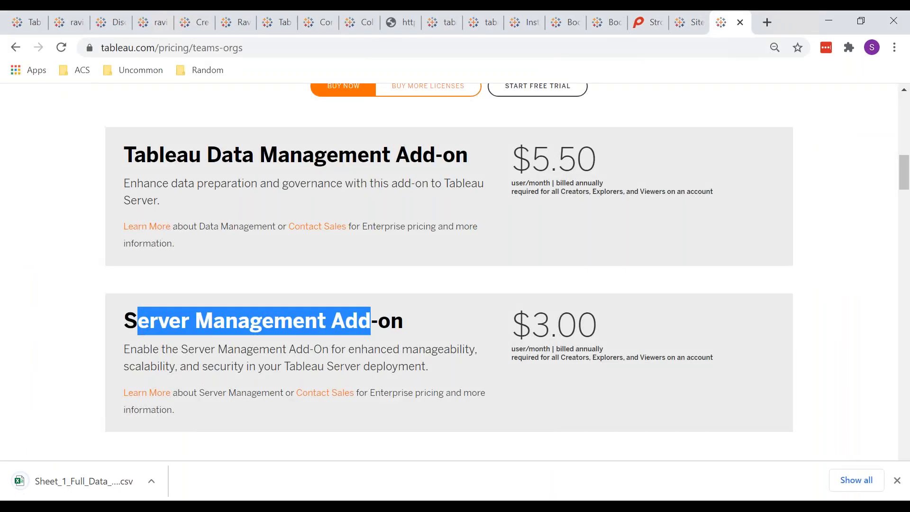
pyautogui.click(101, 483)
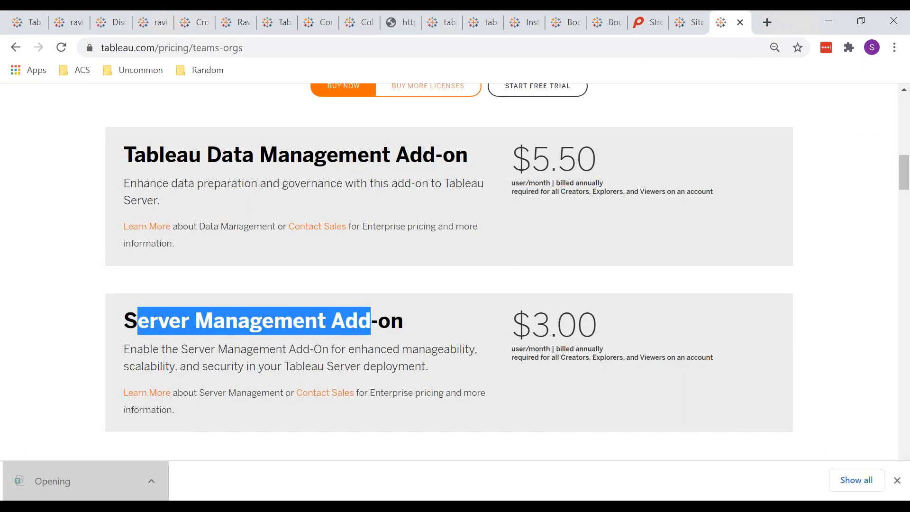
pyautogui.click(229, 257)
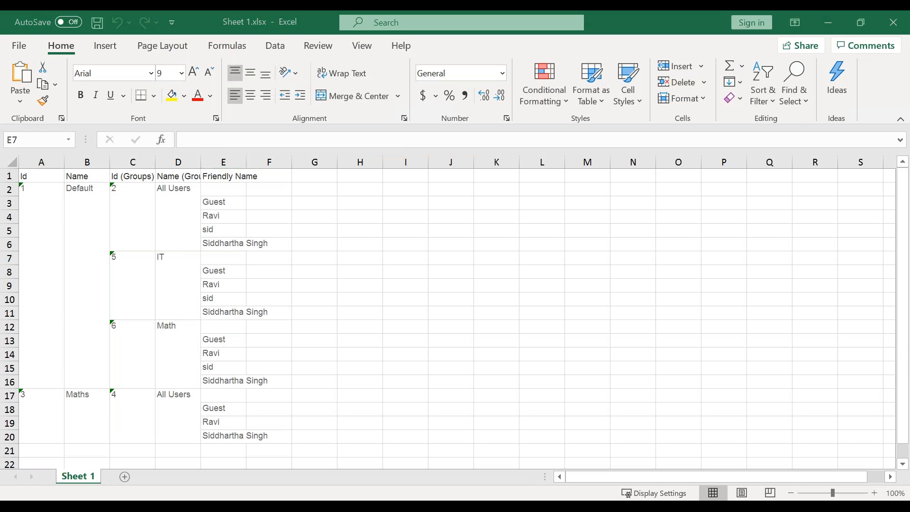
# Select the Segment and Discount rows in Sheet_1_Full_Data_data.csv, then switch back to the browser.
pyautogui.moveTo(41, 178); pyautogui.dragTo(100, 393)
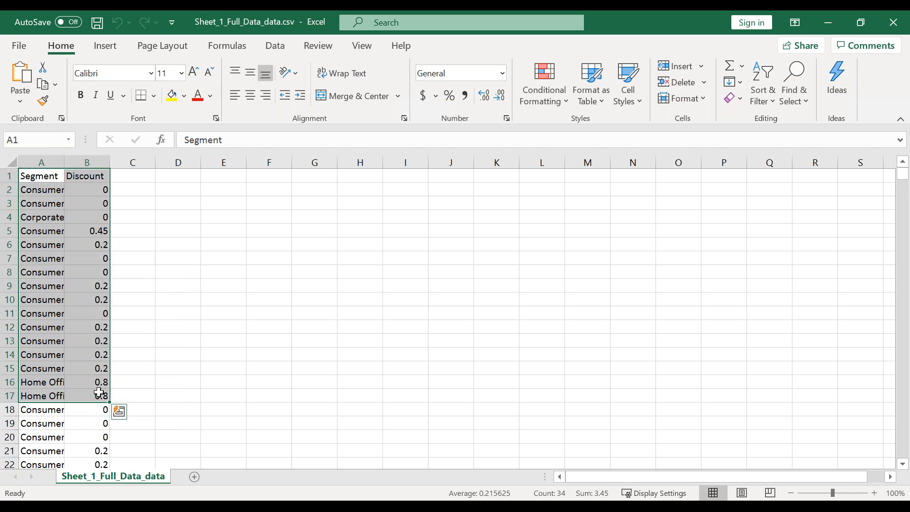
pyautogui.hotkey('alt', 'Tab')
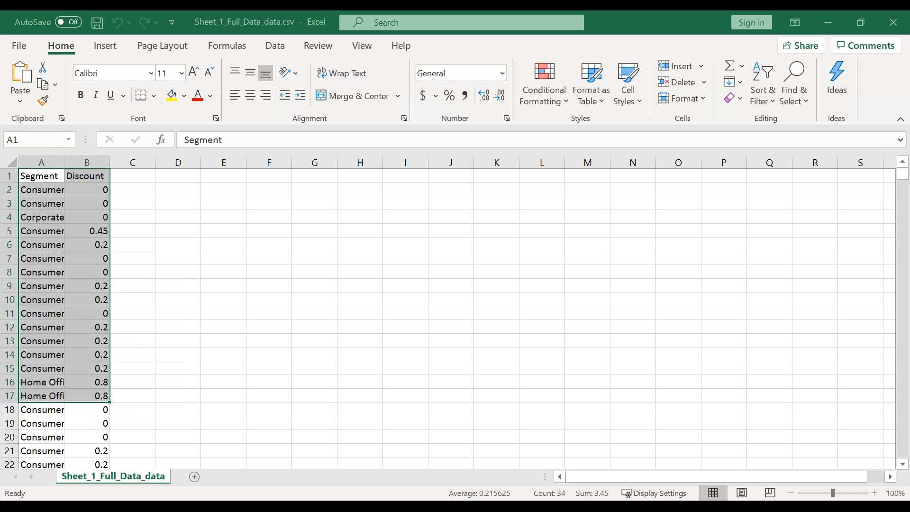
pyautogui.hotkey('alt', 'Tab')
pyautogui.hotkey('alt', 'Tab')
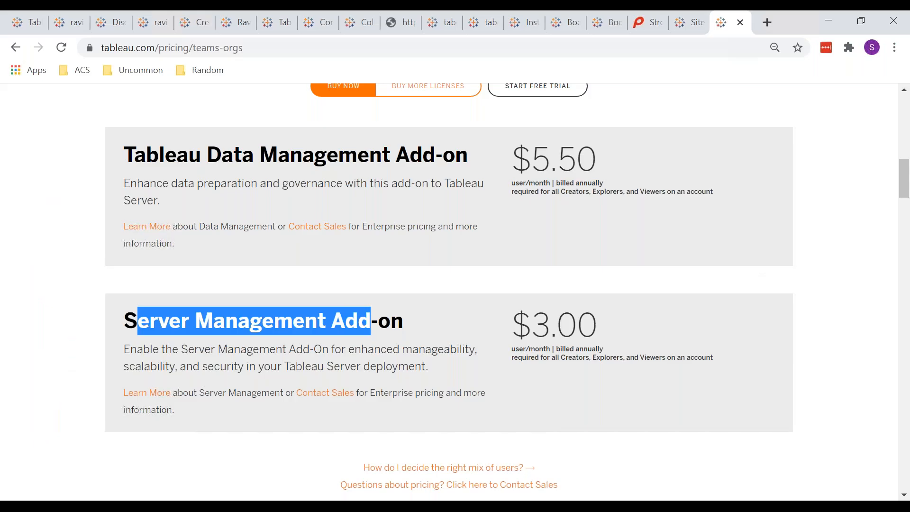
# Return to the ravi-embedded Sheet 1 view, then open and dismiss the Crosstab download options.
pyautogui.click(141, 19)
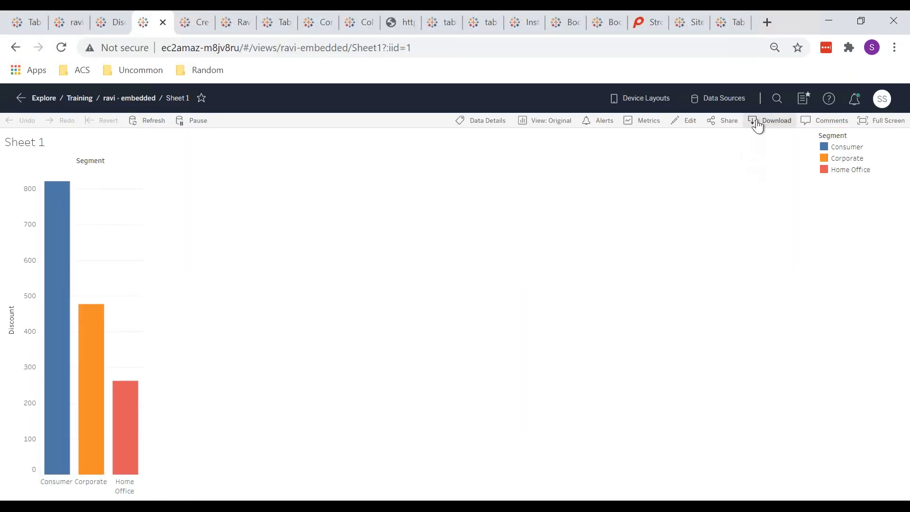
pyautogui.click(757, 122)
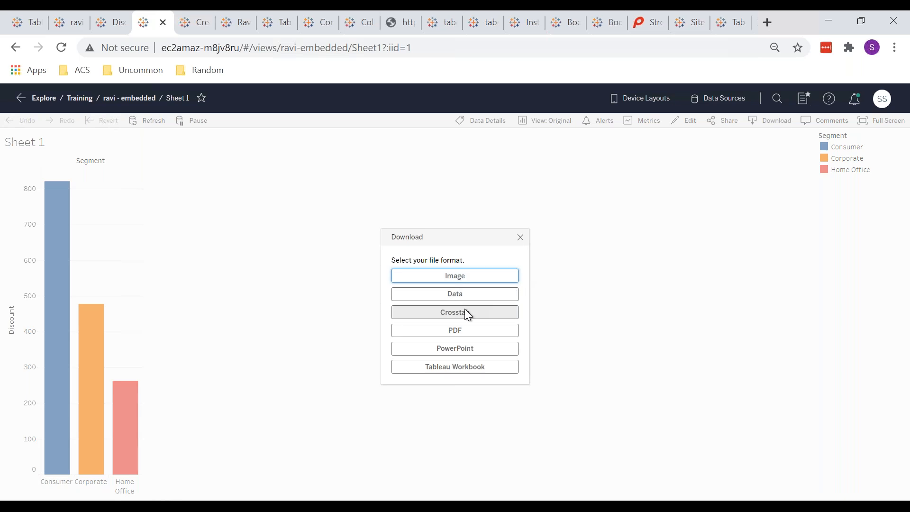
pyautogui.click(464, 312)
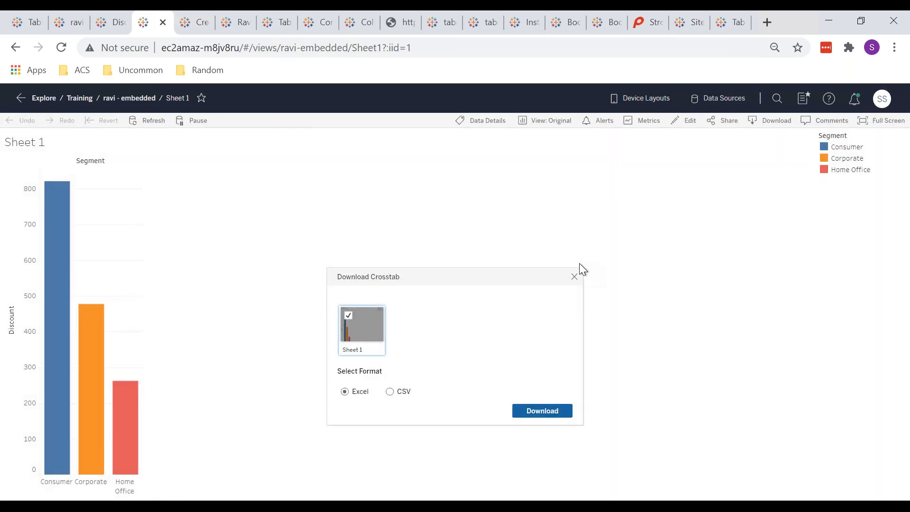
pyautogui.click(574, 277)
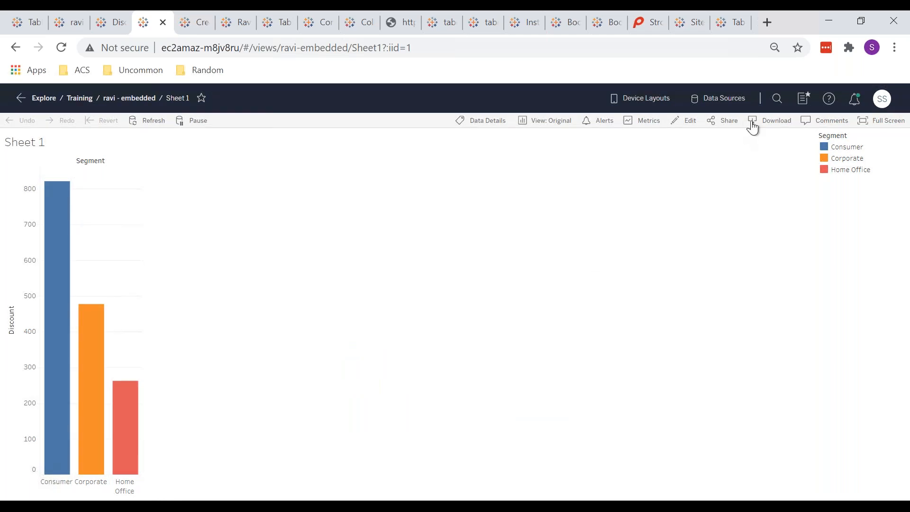
# Start a PDF download of Sheet 1 and keep Letter as the paper size.
pyautogui.click(754, 124)
pyautogui.click(475, 330)
pyautogui.click(420, 338)
pyautogui.click(420, 338)
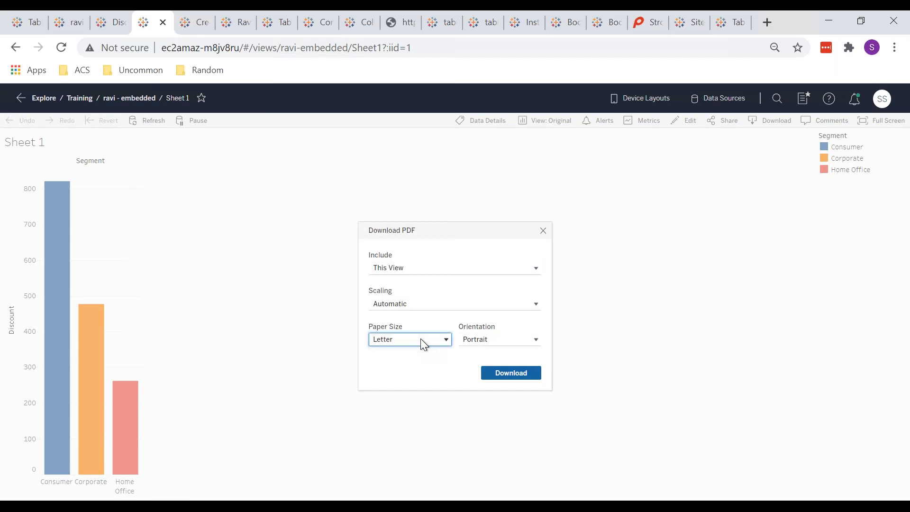
pyautogui.click(422, 340)
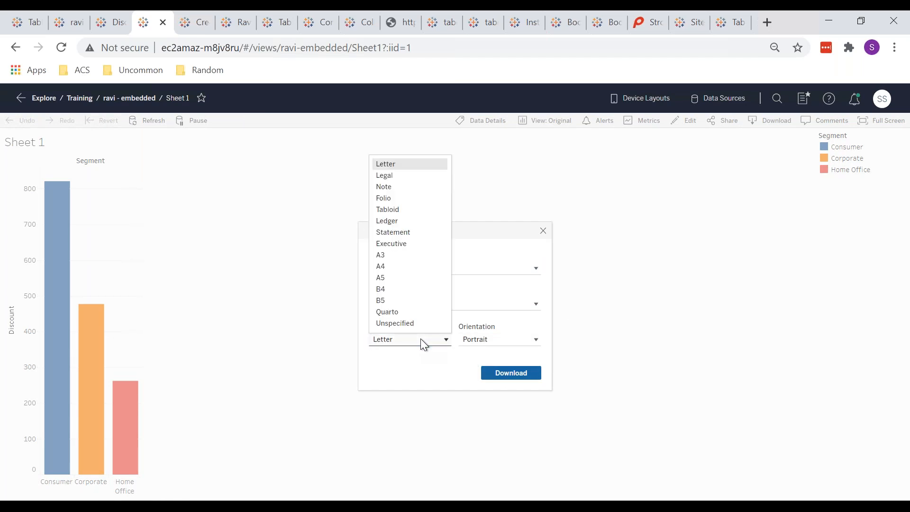
pyautogui.click(434, 341)
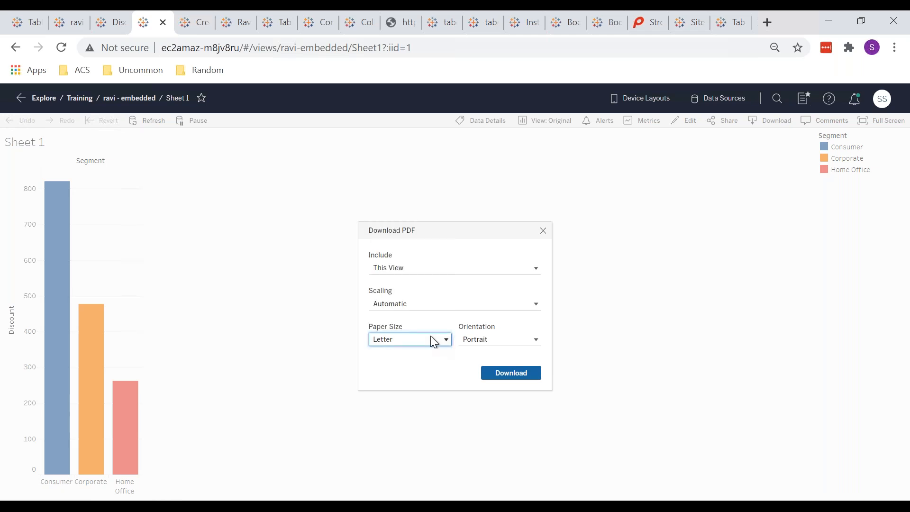
pyautogui.click(434, 342)
pyautogui.click(433, 341)
# Keep Automatic scaling and Portrait orientation, download the PDF and open Sheet 1.pdf.
pyautogui.click(442, 306)
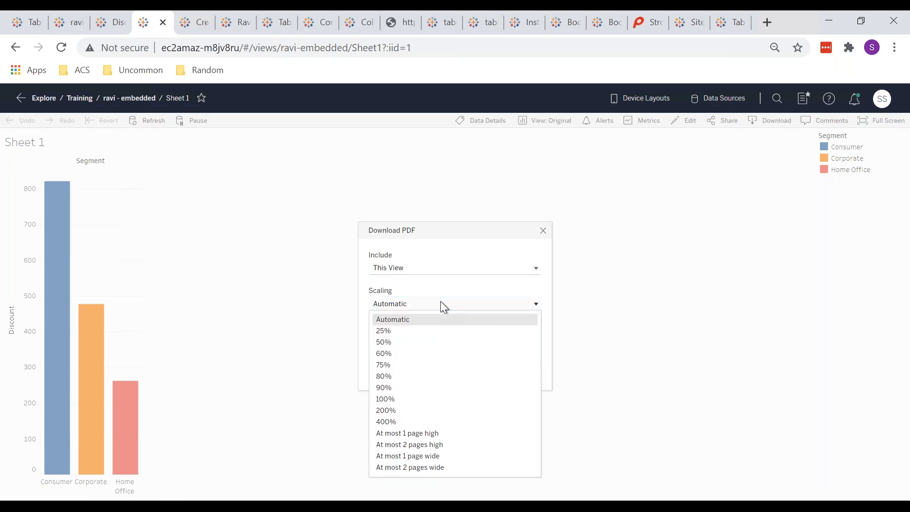
pyautogui.click(467, 242)
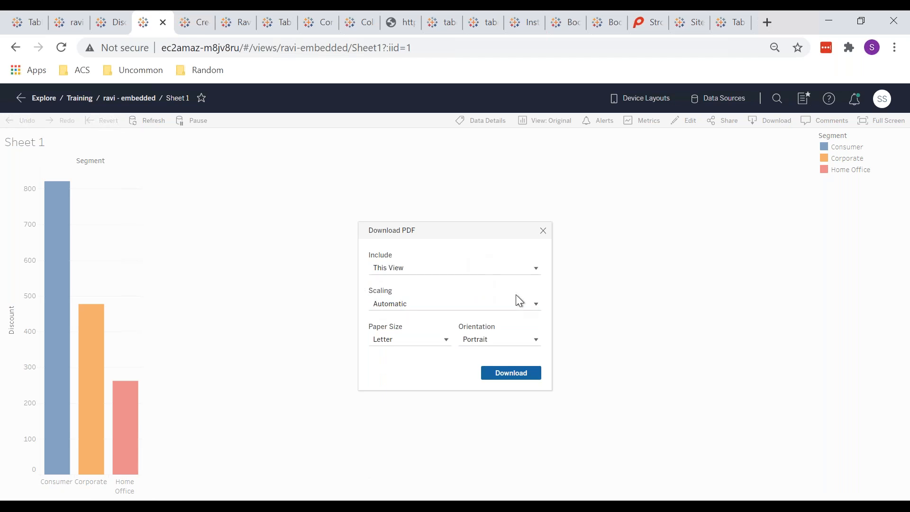
pyautogui.click(497, 337)
pyautogui.click(498, 336)
pyautogui.click(454, 355)
pyautogui.click(496, 378)
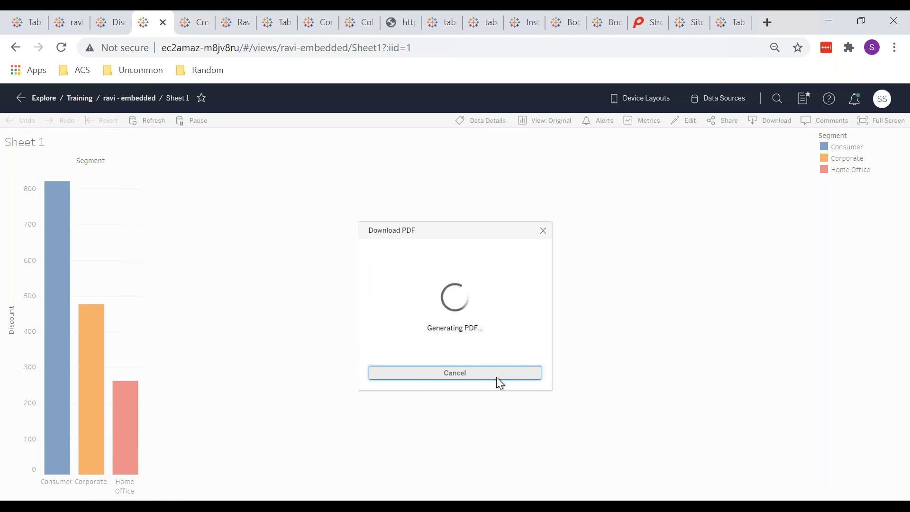
pyautogui.click(69, 482)
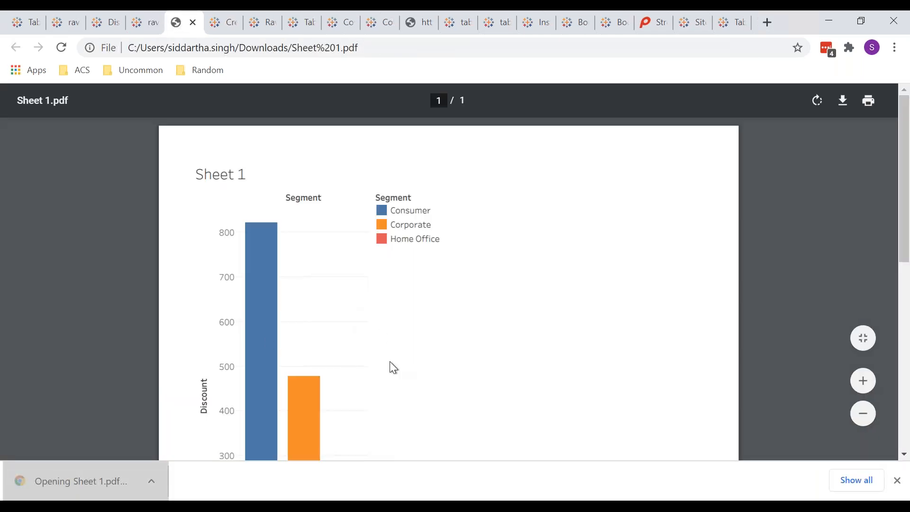
# Close the PDF viewer window and go back to the Discount (Corporate) metric page.
pyautogui.scroll(-5, 390, 361)
pyautogui.scroll(5, 390, 362)
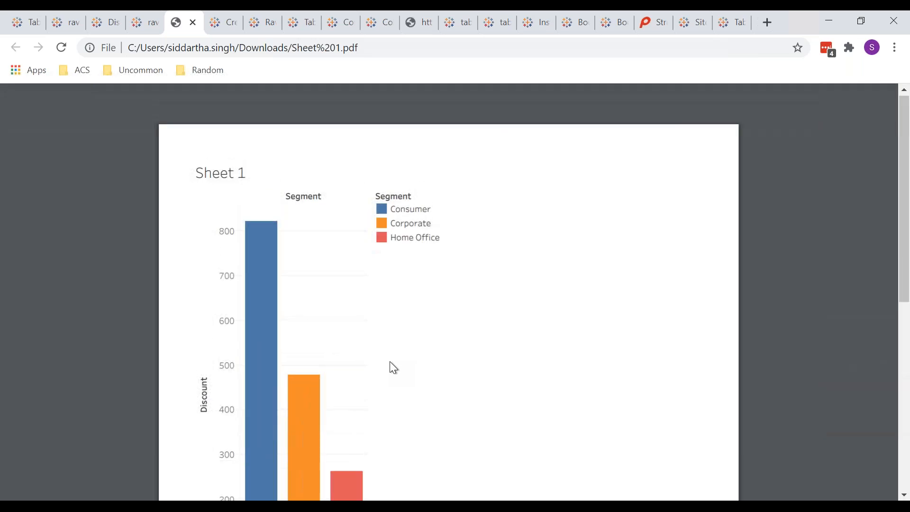
pyautogui.hotkey('alt', 'Tab')
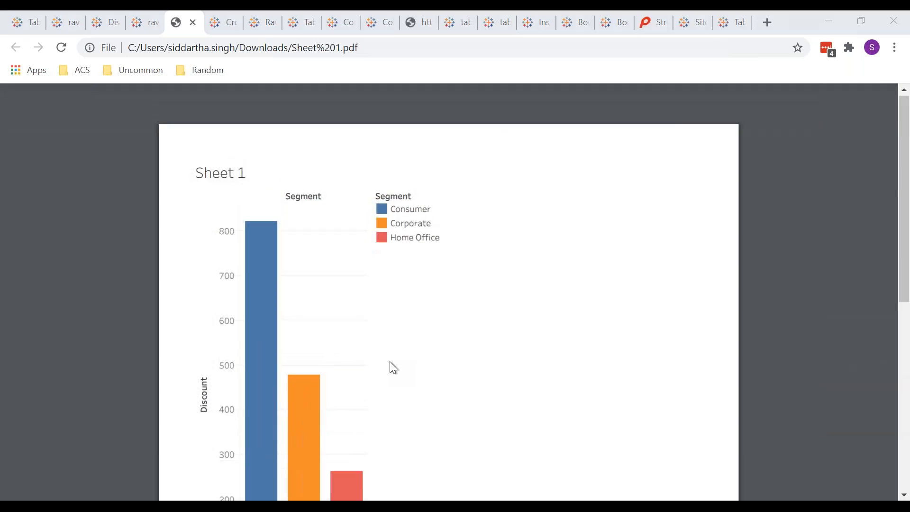
pyautogui.hotkey('alt', 'Tab')
pyautogui.hotkey('alt', 'Tab')
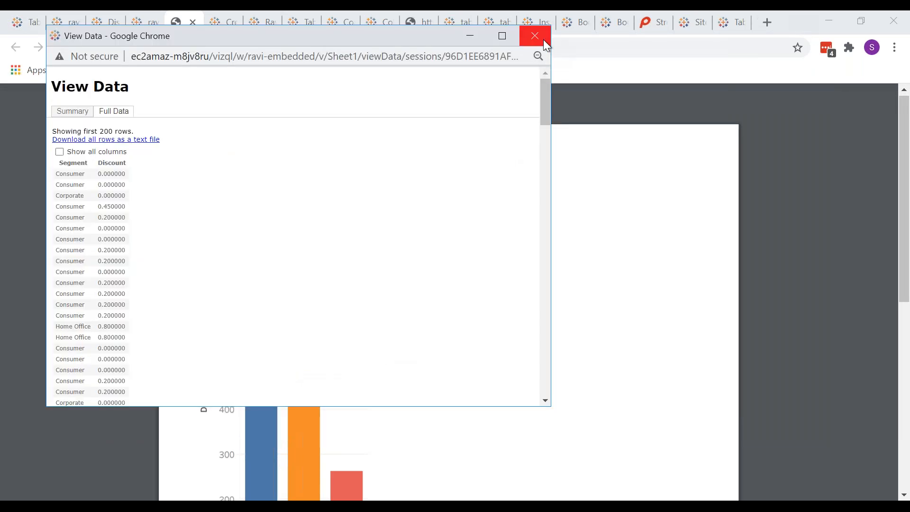
pyautogui.click(541, 38)
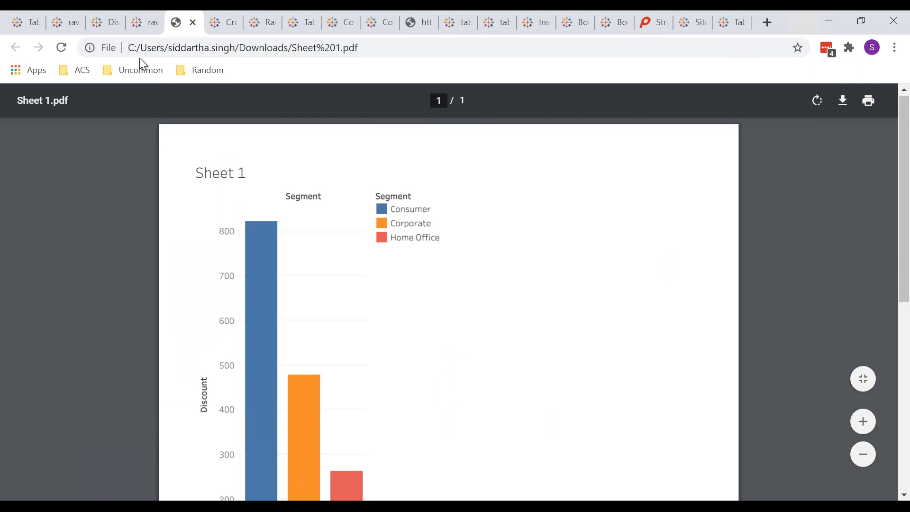
pyautogui.click(108, 24)
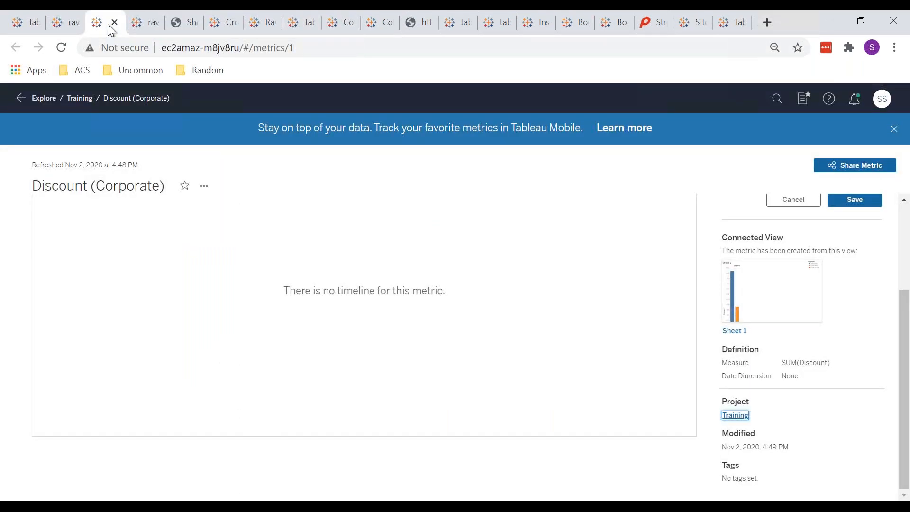
# Download the ravi - embedded Sheet 1 view as PowerPoint and open the .pptx file.
pyautogui.click(138, 22)
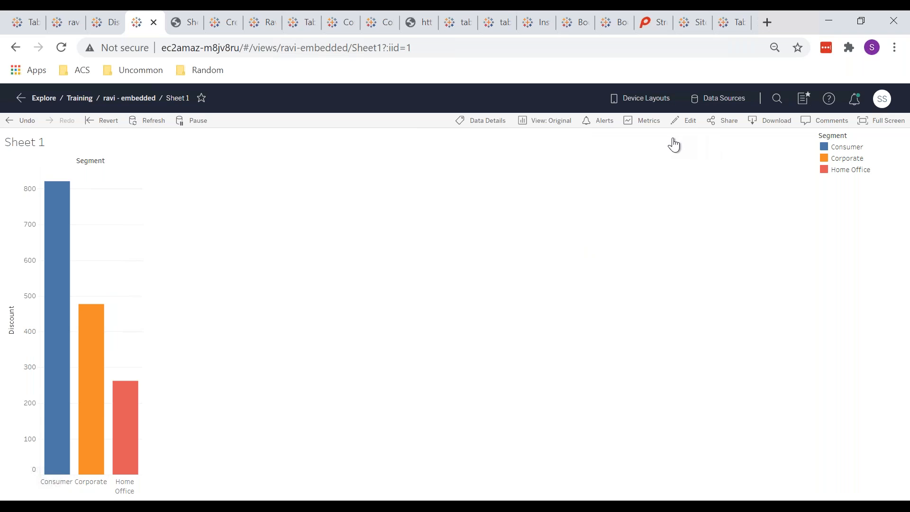
pyautogui.click(767, 127)
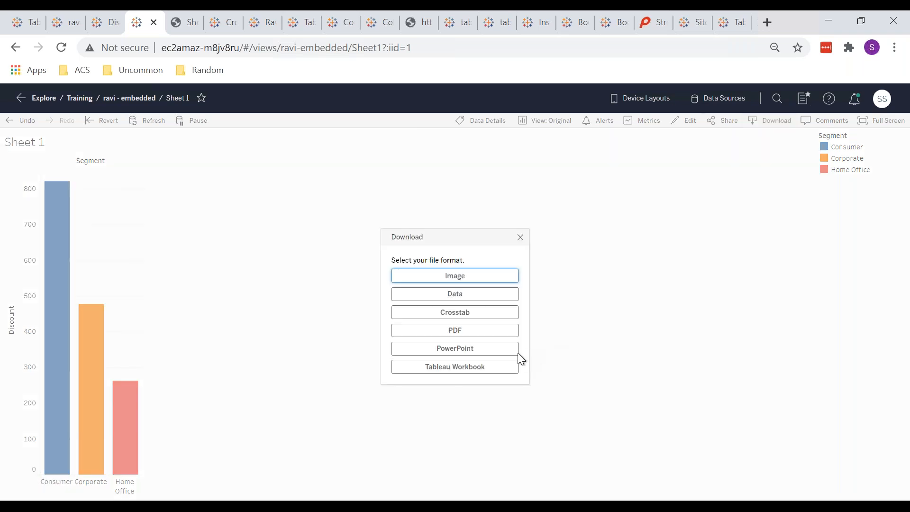
pyautogui.click(493, 351)
pyautogui.click(520, 351)
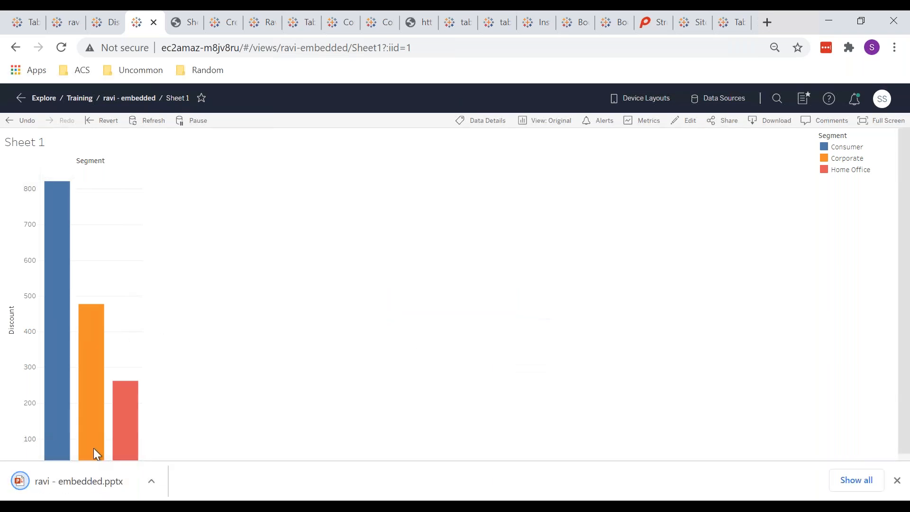
pyautogui.click(86, 491)
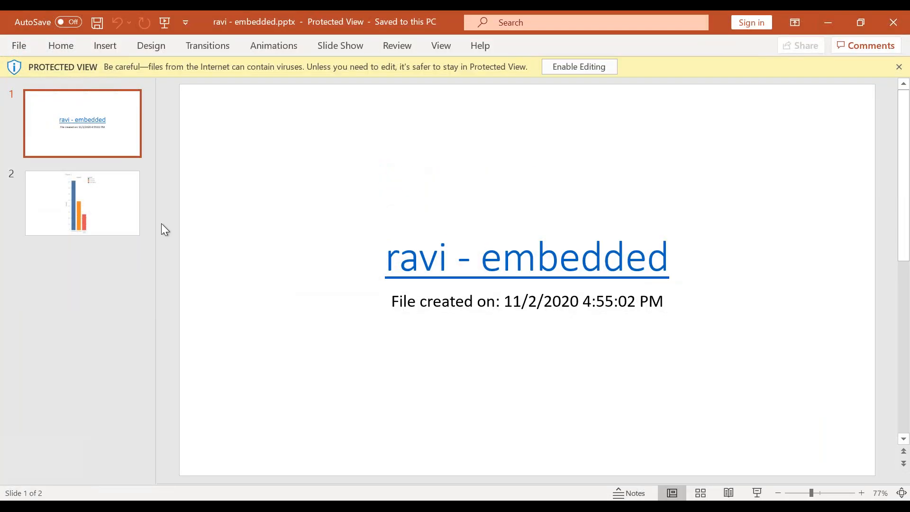
# Look over the Sheet 1 chart slide and the title slide, then return to the browser.
pyautogui.click(100, 213)
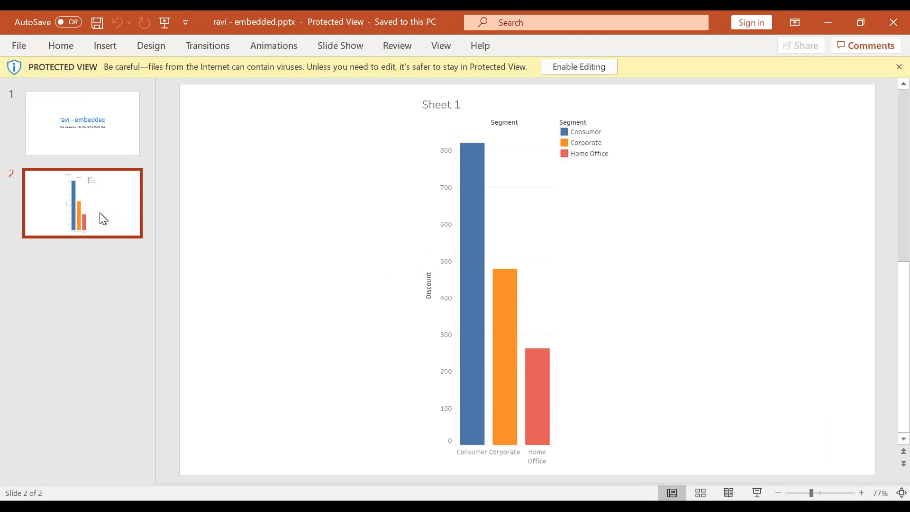
pyautogui.click(88, 144)
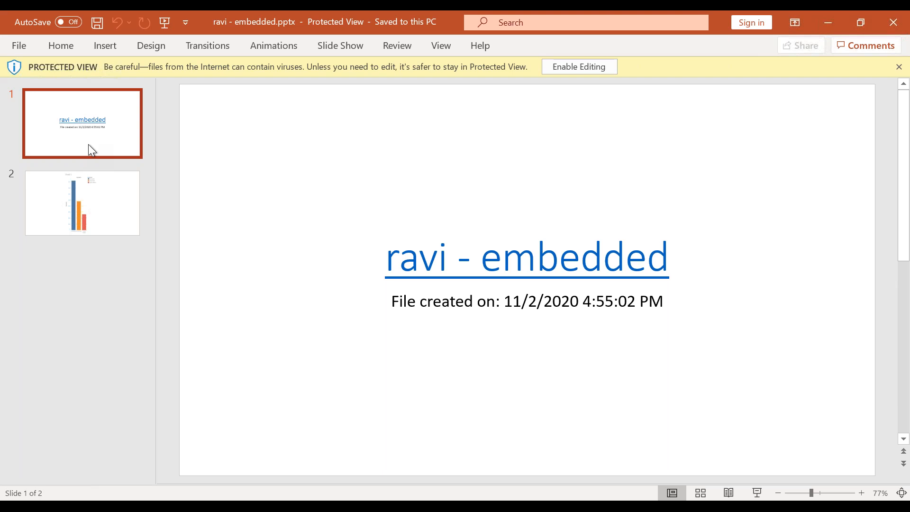
pyautogui.hotkey('alt', 'Tab')
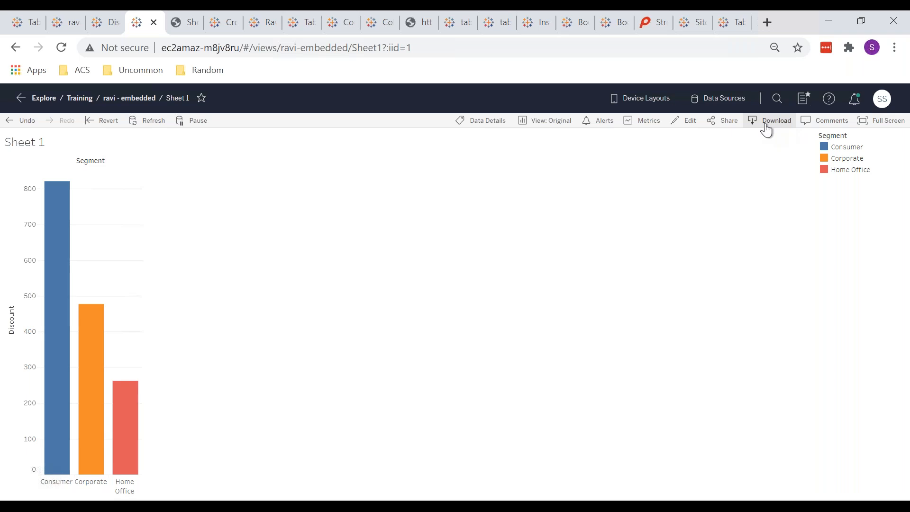
# Download the ravi - embedded workbook as a Tableau 2020.1 .twbx and open it.
pyautogui.click(827, 121)
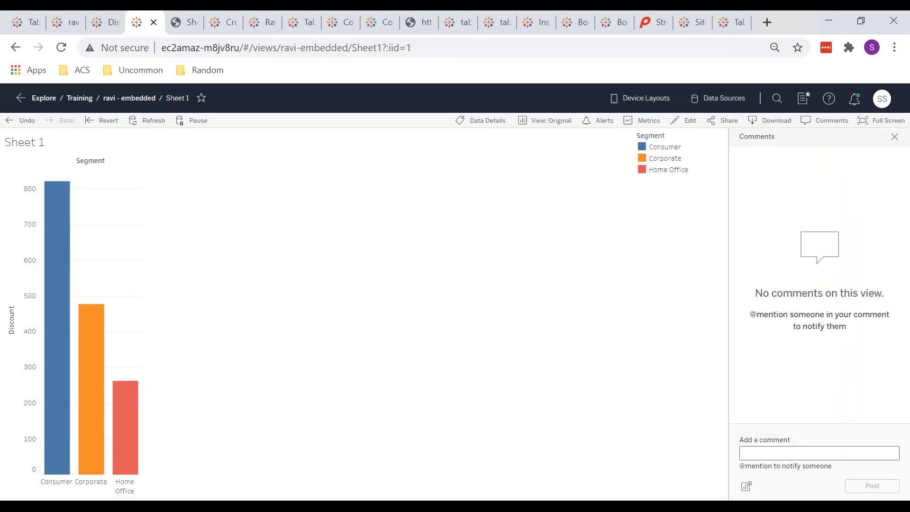
pyautogui.click(776, 121)
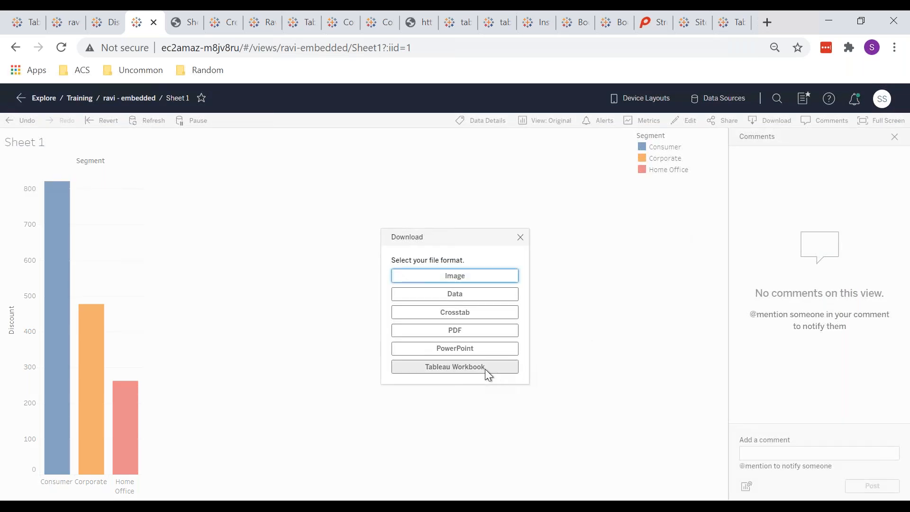
pyautogui.click(485, 369)
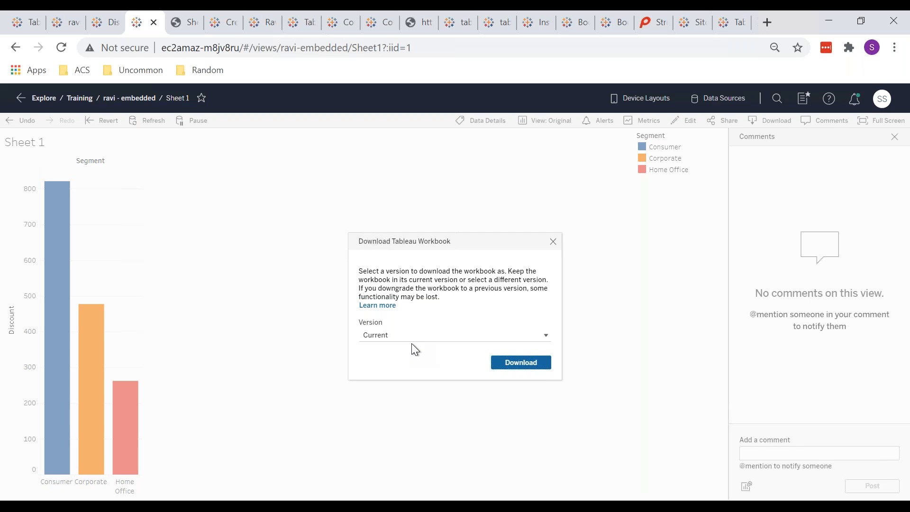
pyautogui.click(422, 337)
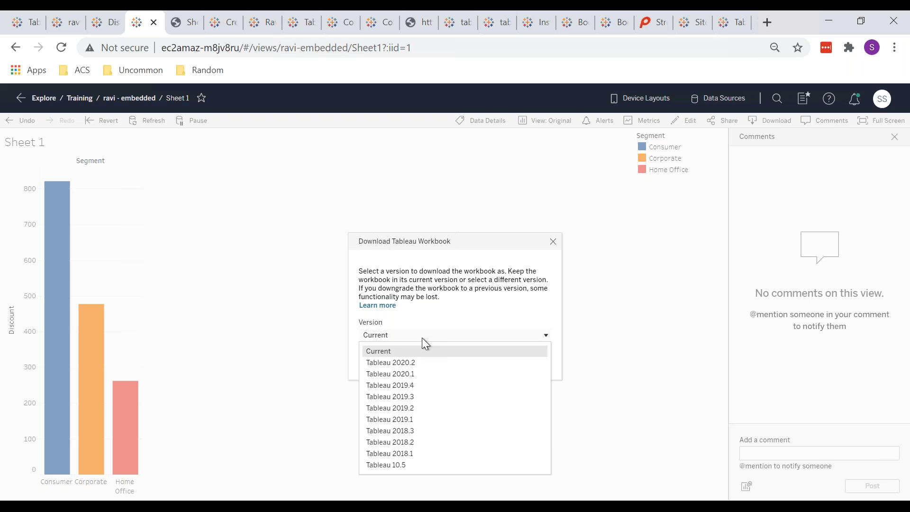
pyautogui.click(414, 374)
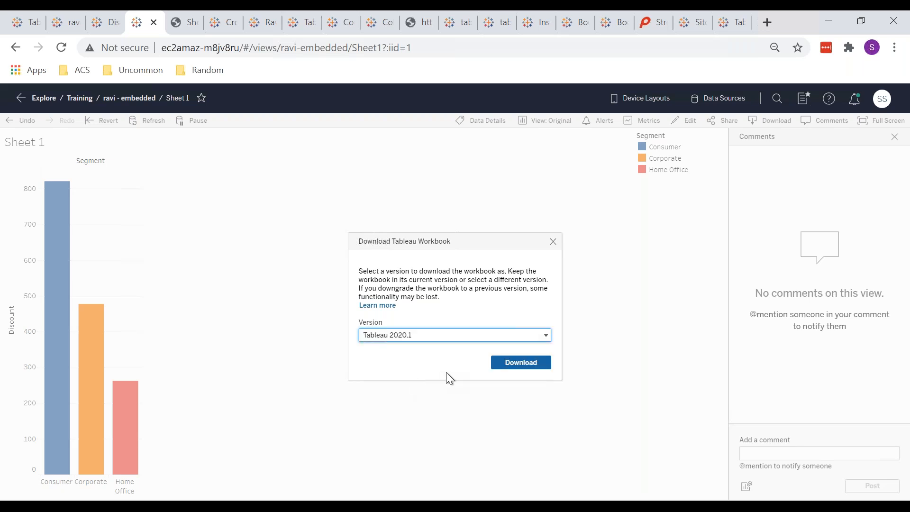
pyautogui.click(513, 367)
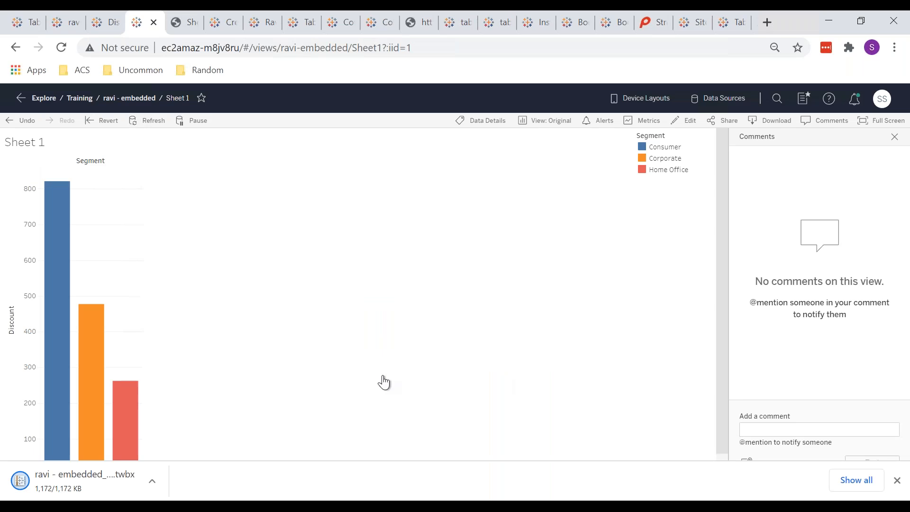
pyautogui.click(81, 481)
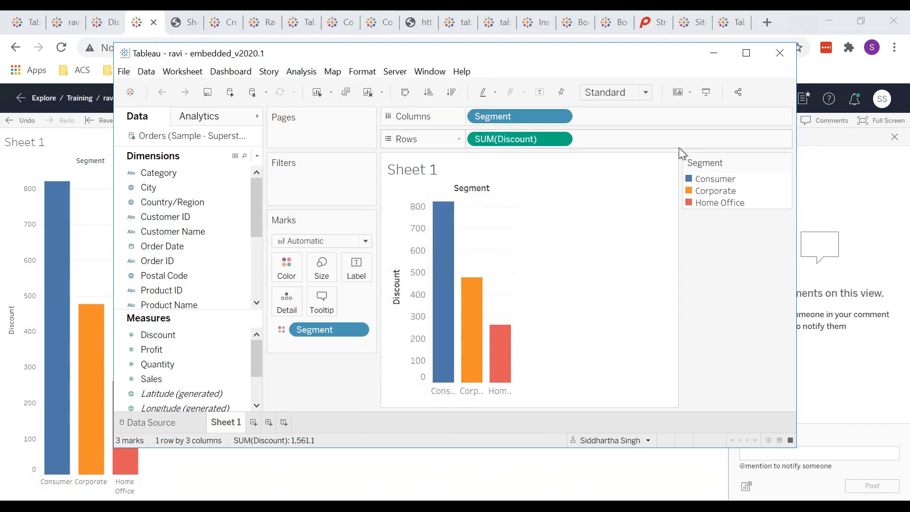
# Move the Tableau Desktop window lower and close the ravi - embedded_v2020.1 workbook.
pyautogui.moveTo(511, 56); pyautogui.dragTo(502, 104)
pyautogui.click(771, 100)
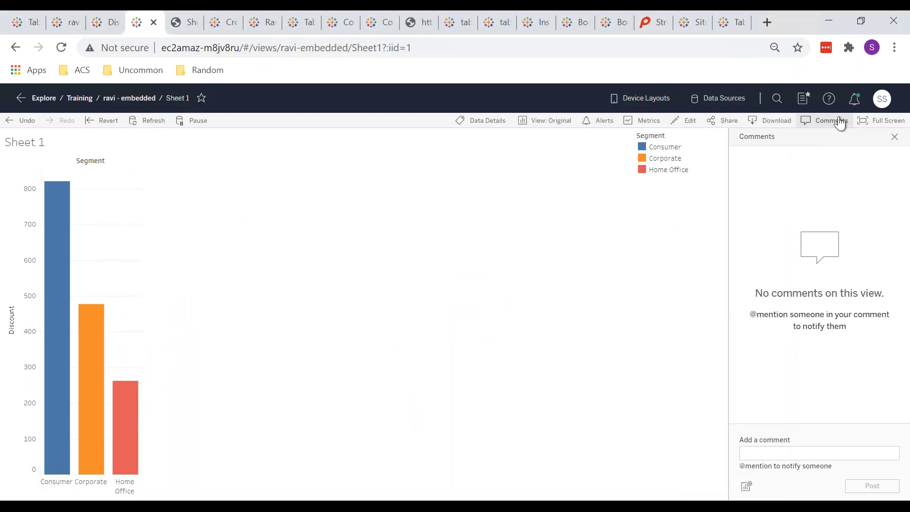
pyautogui.click(784, 454)
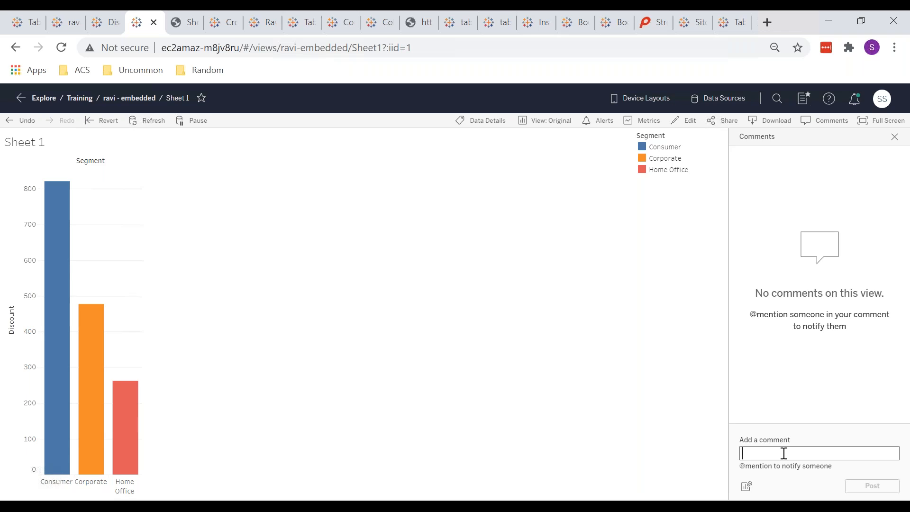
pyautogui.write('@')
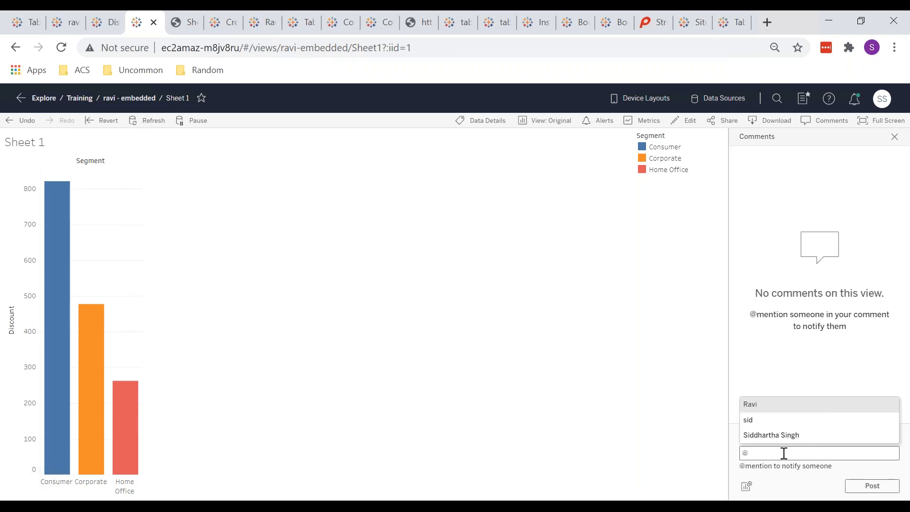
pyautogui.click(768, 404)
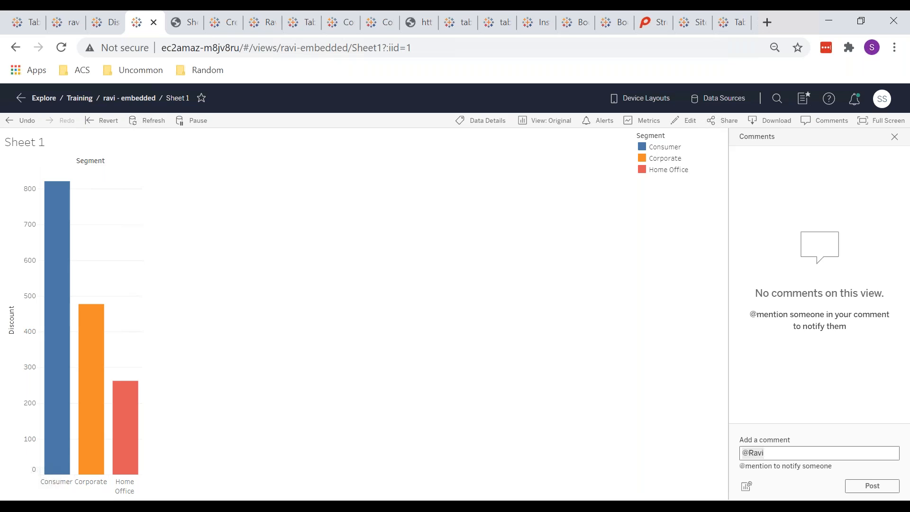
pyautogui.click(747, 487)
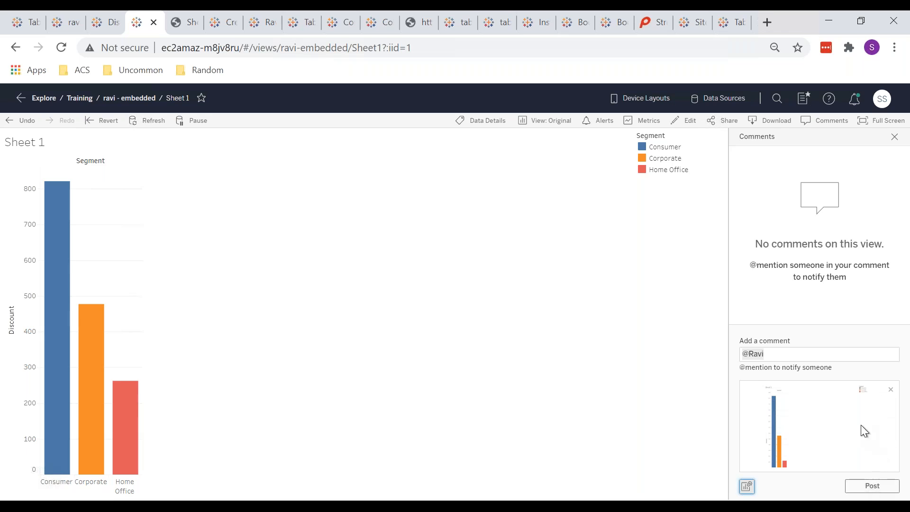
pyautogui.click(891, 390)
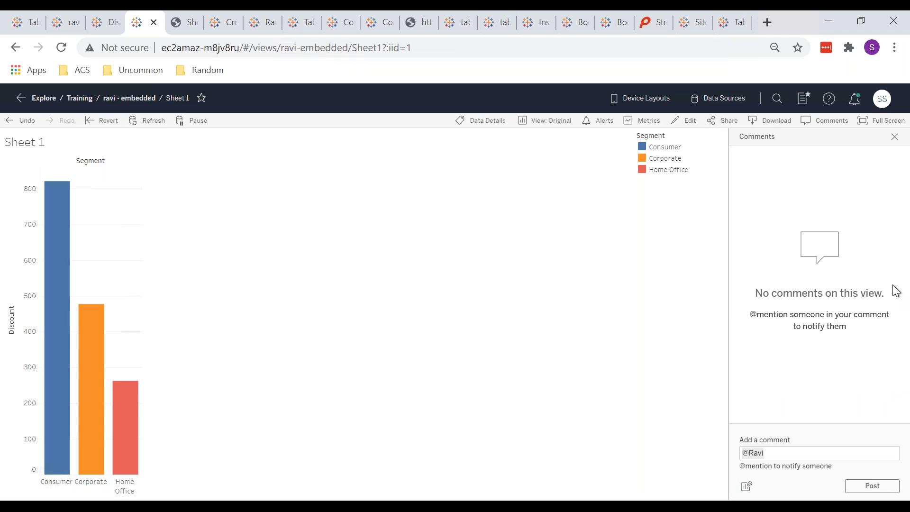
pyautogui.click(895, 138)
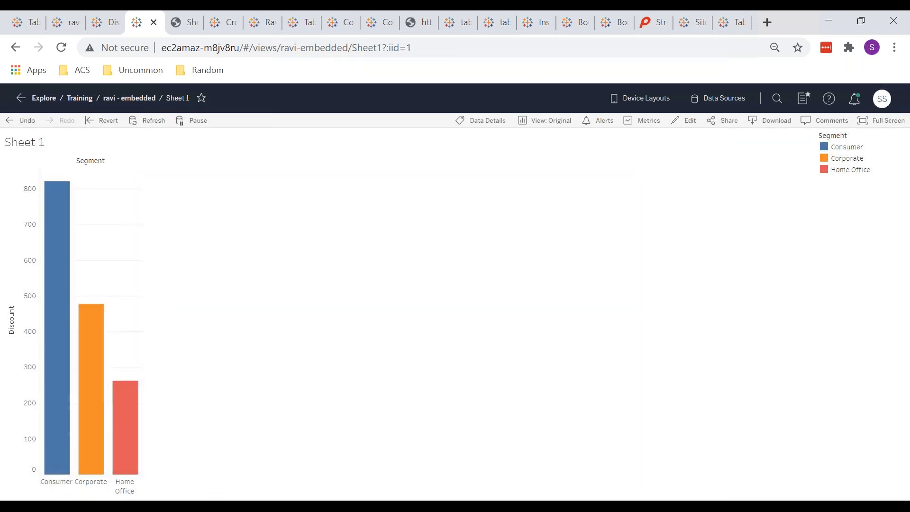
# View Sheet 1 full screen and exit, then open the ravi - embedded workbook's Data Sources.
pyautogui.click(871, 125)
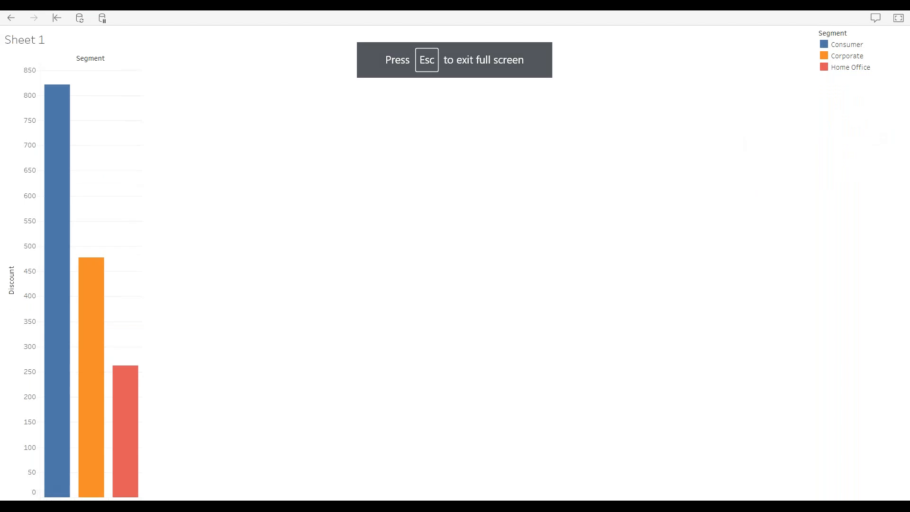
pyautogui.press('Escape')
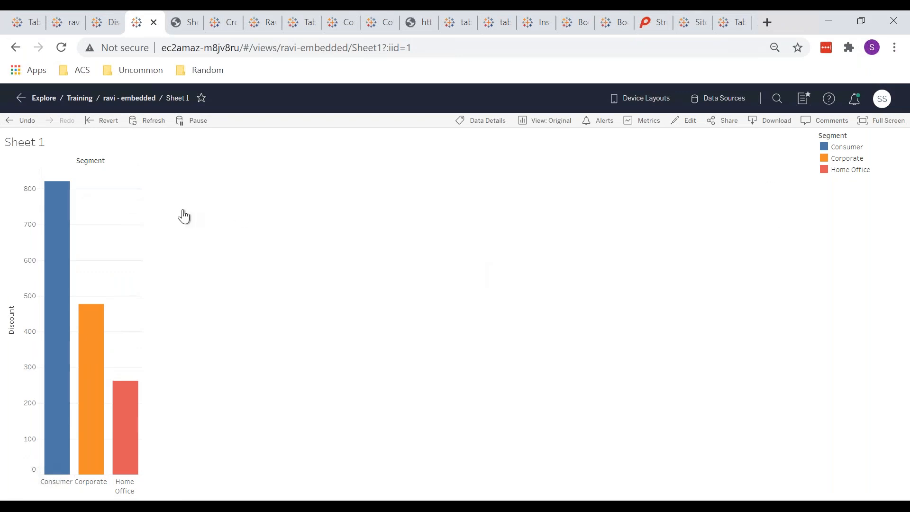
pyautogui.click(121, 98)
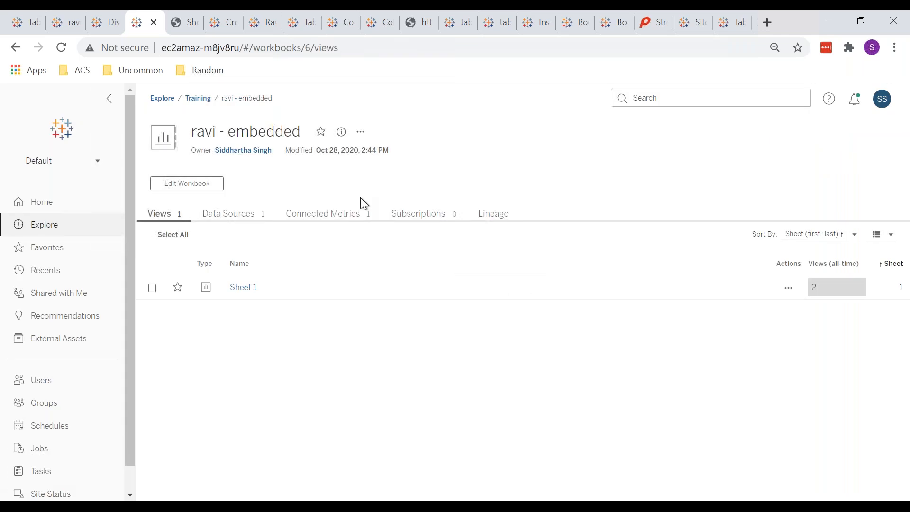
pyautogui.click(231, 213)
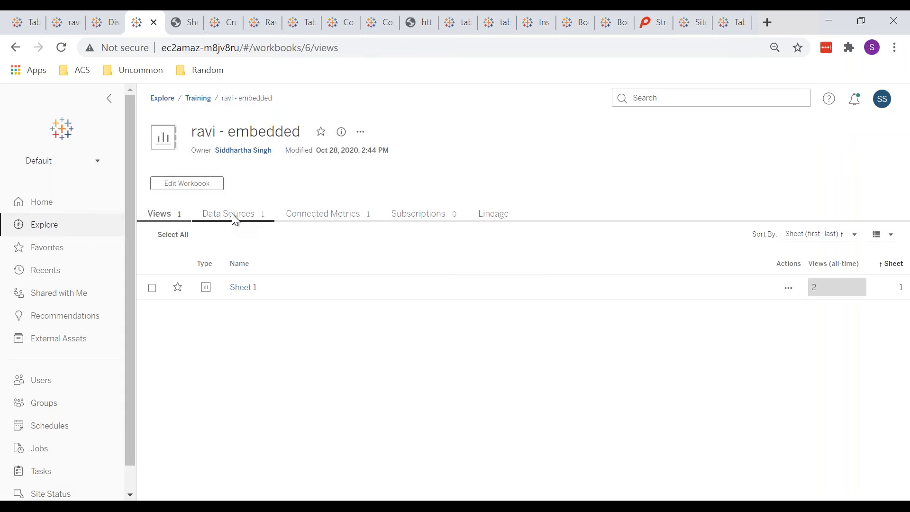